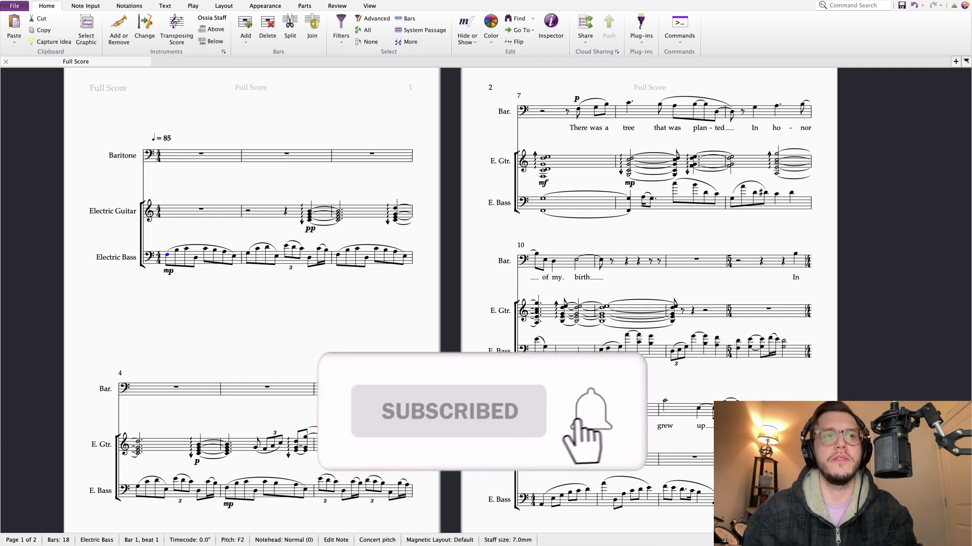
# Step: Add 20 empty bars after bar 18 across all staves
pyautogui.click(284, 340)
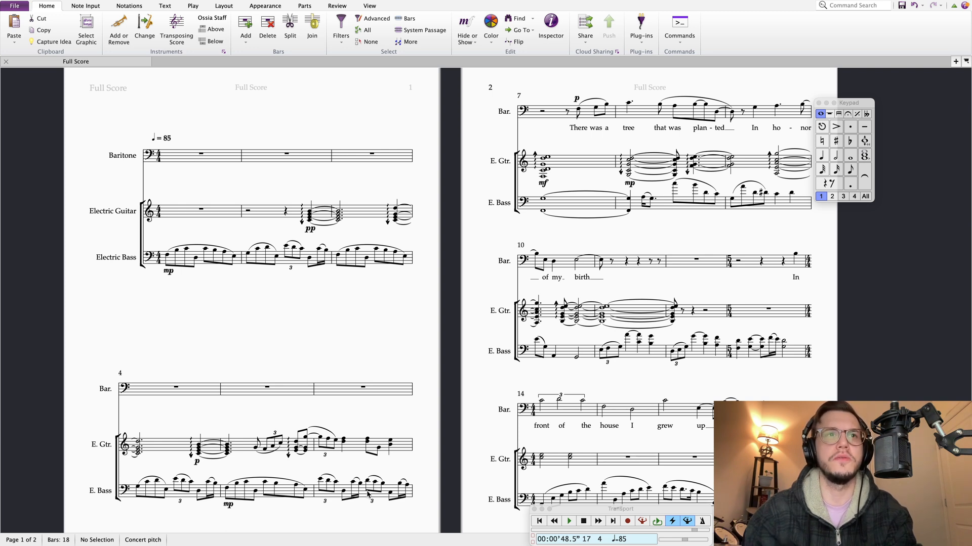
pyautogui.hscroll(2, 341, 373)
pyautogui.scroll(-1, 341, 372)
pyautogui.hscroll(1, 341, 377)
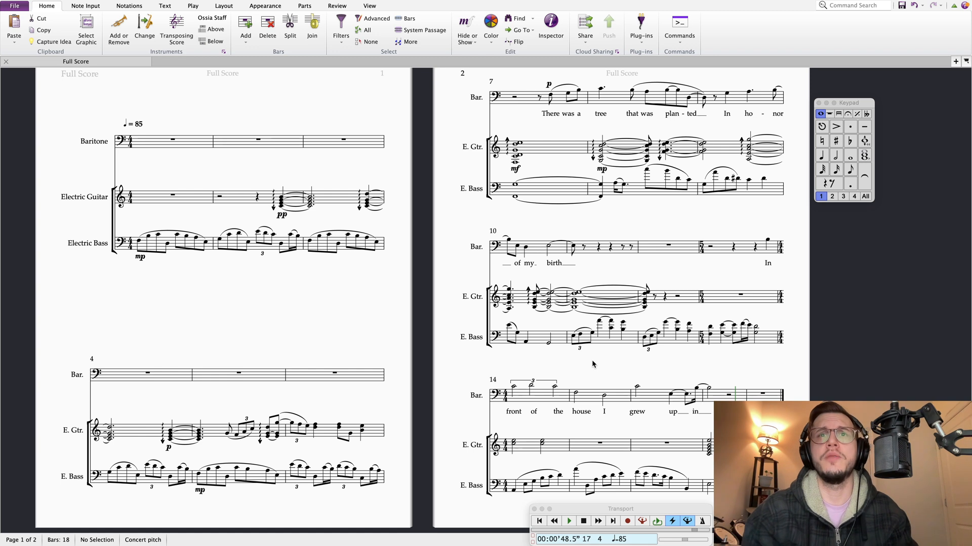
pyautogui.scroll(-2, 610, 357)
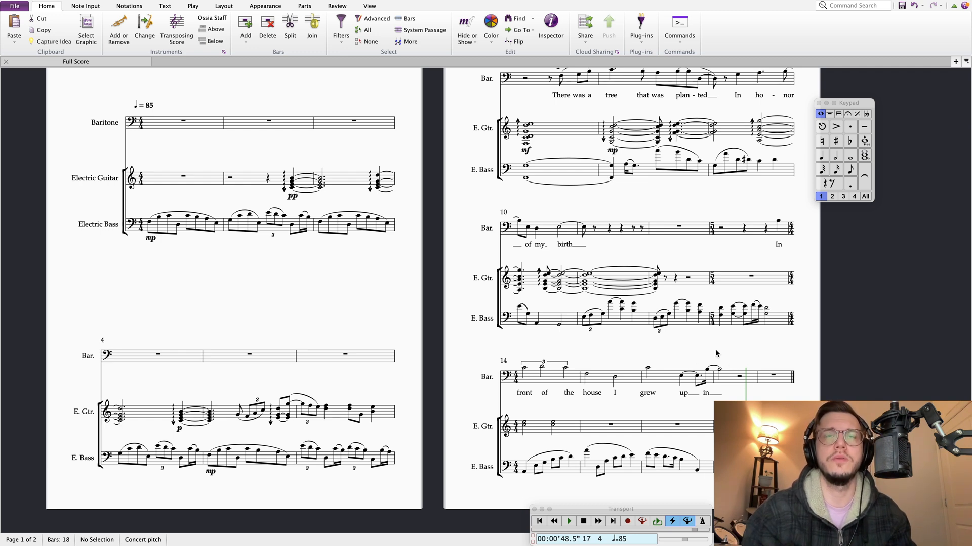
pyautogui.moveTo(702, 351); pyautogui.dragTo(680, 354)
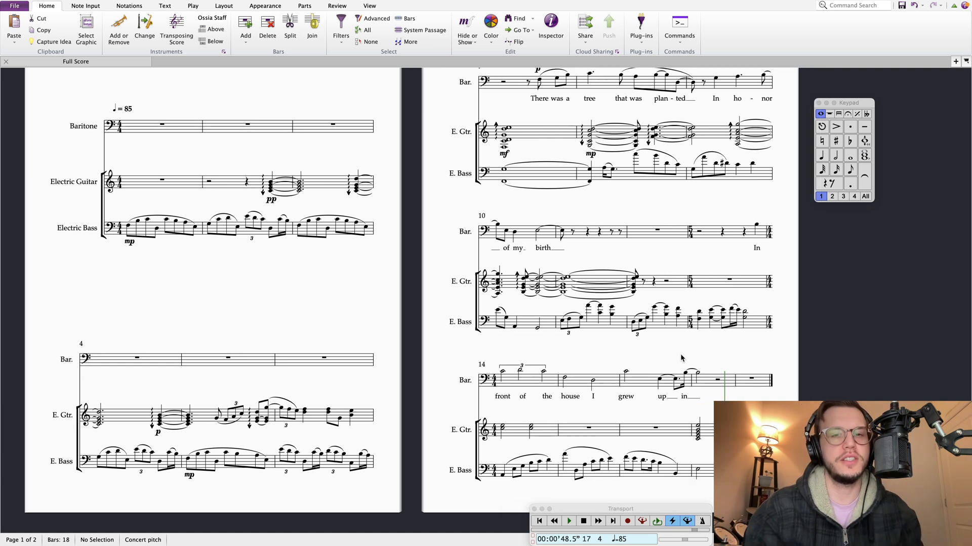
pyautogui.click(753, 477)
pyautogui.keyDown('shift'); pyautogui.click(759, 389); pyautogui.keyUp('shift')
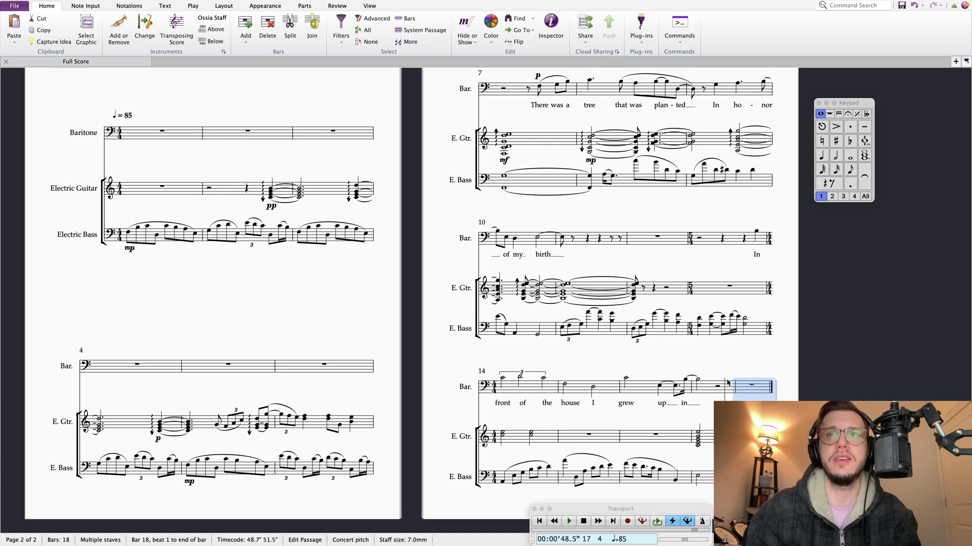
pyautogui.click(249, 41)
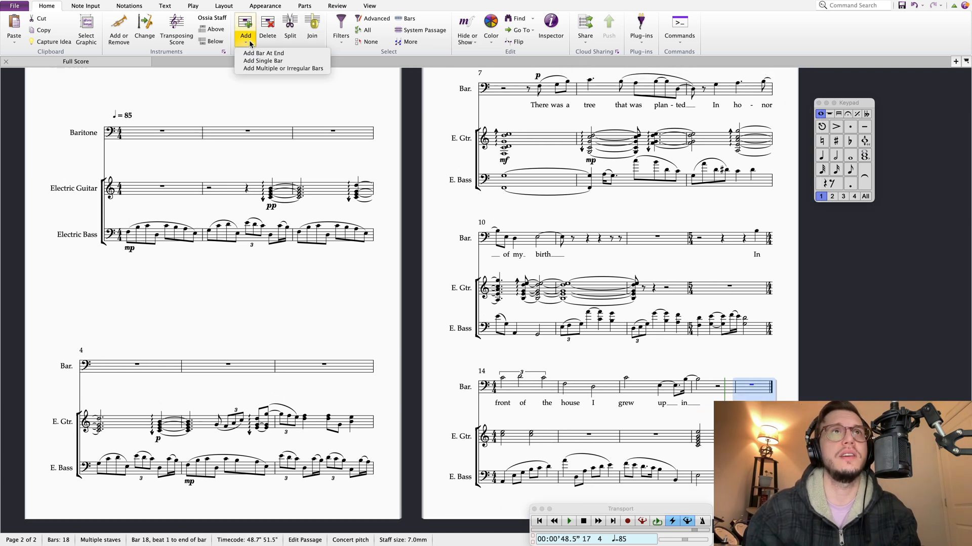
pyautogui.click(260, 69)
pyautogui.write('20')
pyautogui.press('Return')
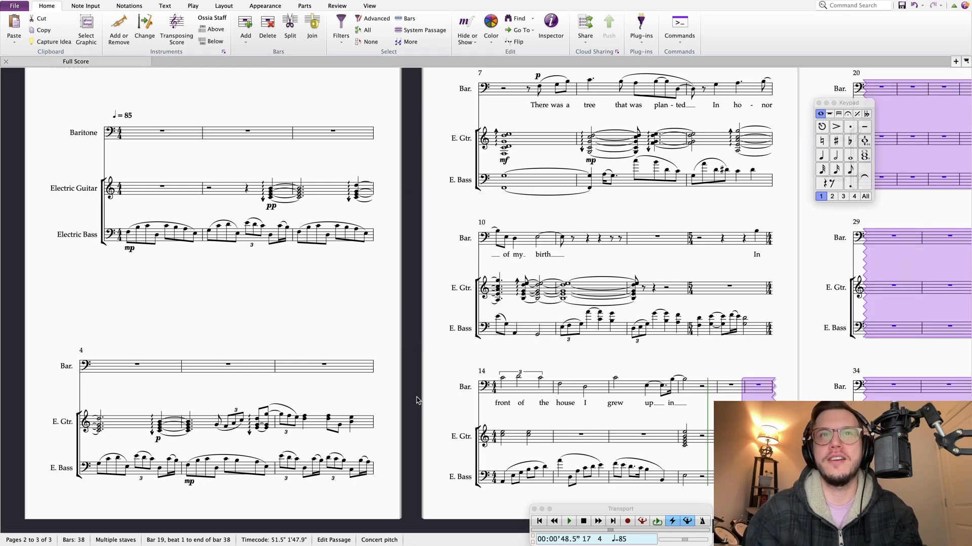
pyautogui.press('Escape')
# Step: Play back the score from the first electric bass note through bar 17
pyautogui.click(106, 242)
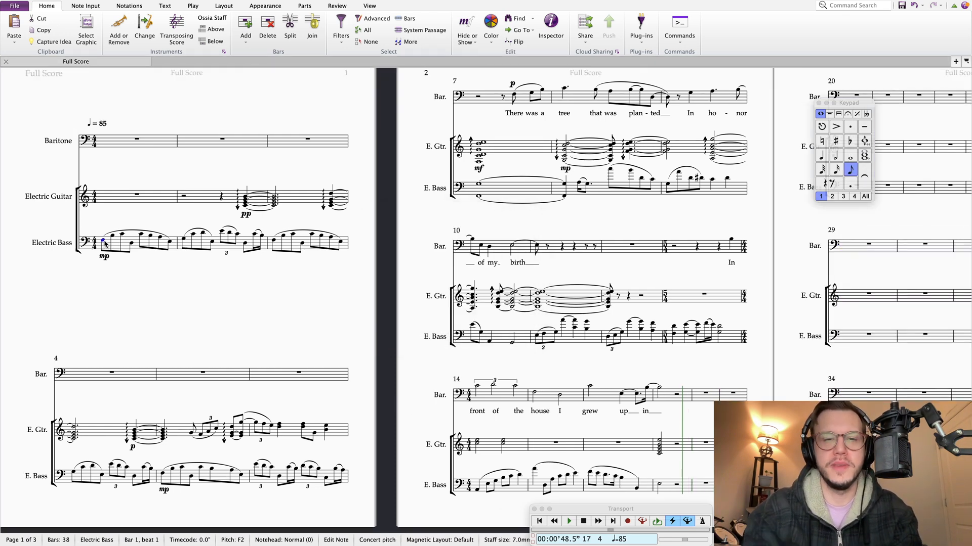
pyautogui.press('space')
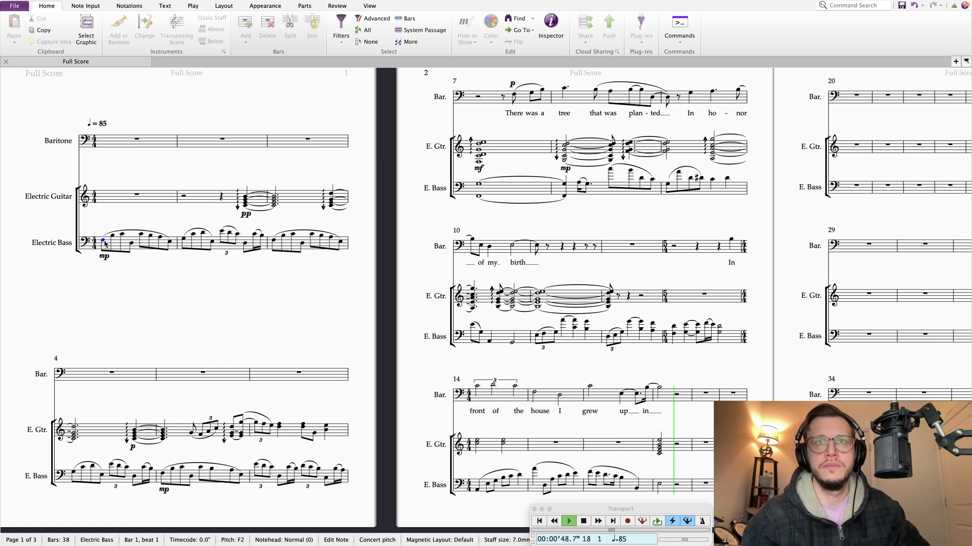
pyautogui.press('space')
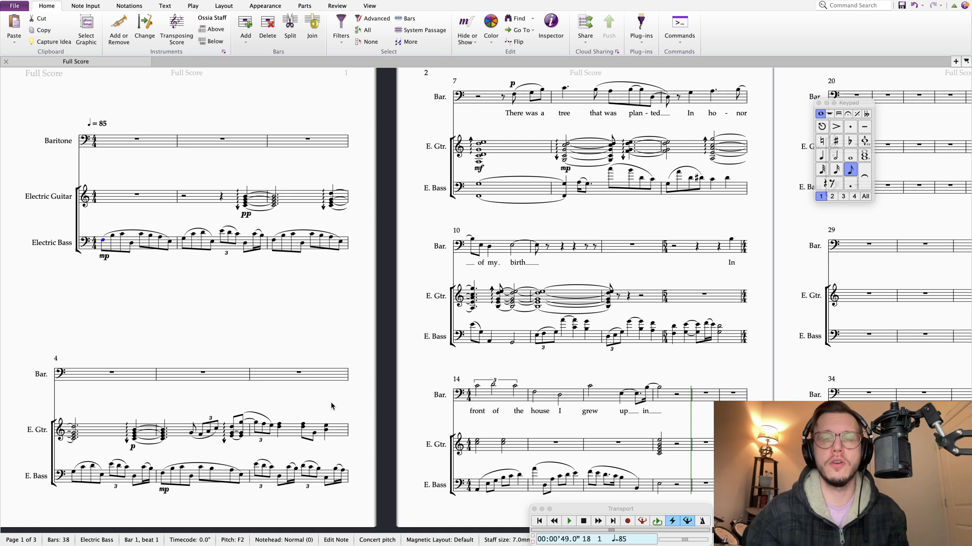
# Step: Play back the passage starting at beat 1 of bar 11
pyautogui.click(466, 367)
pyautogui.hscroll(3, 466, 367)
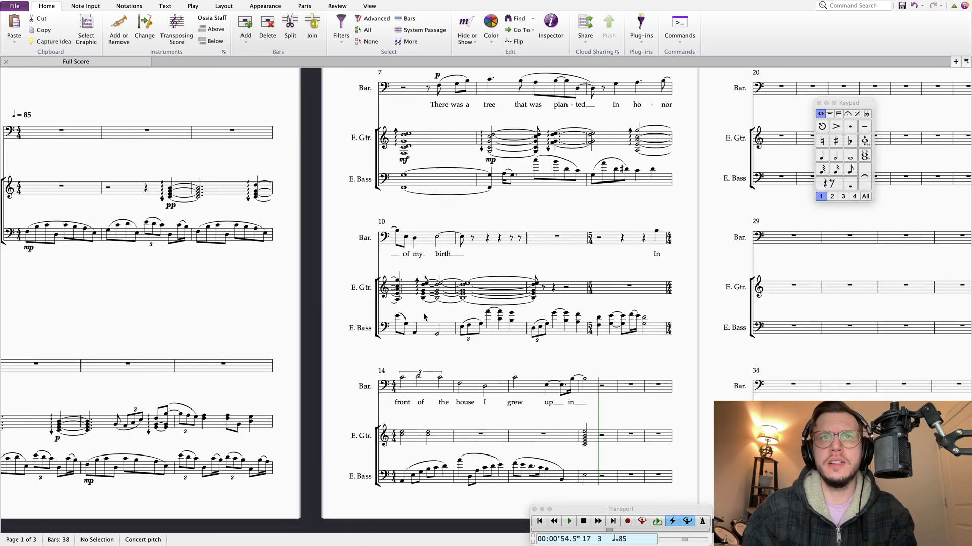
pyautogui.click(463, 328)
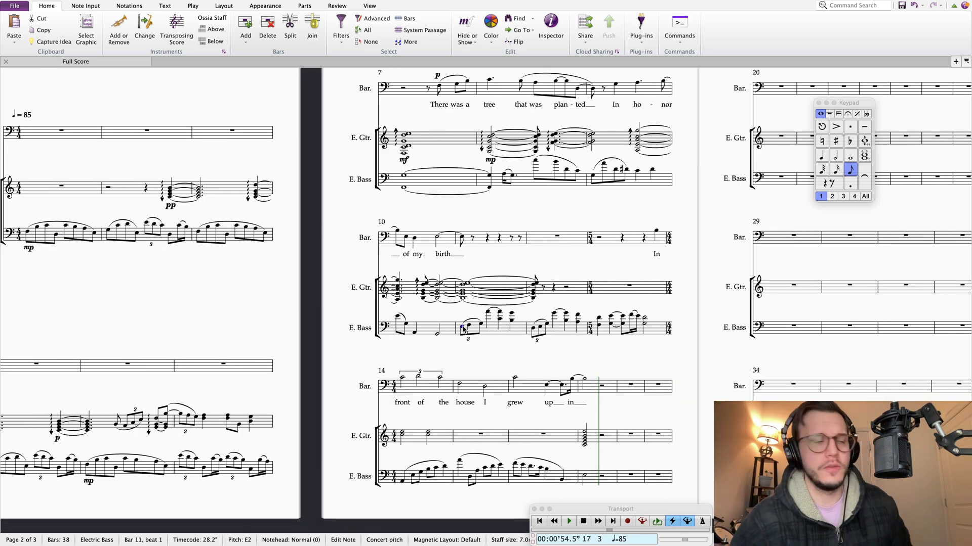
pyautogui.press('p')
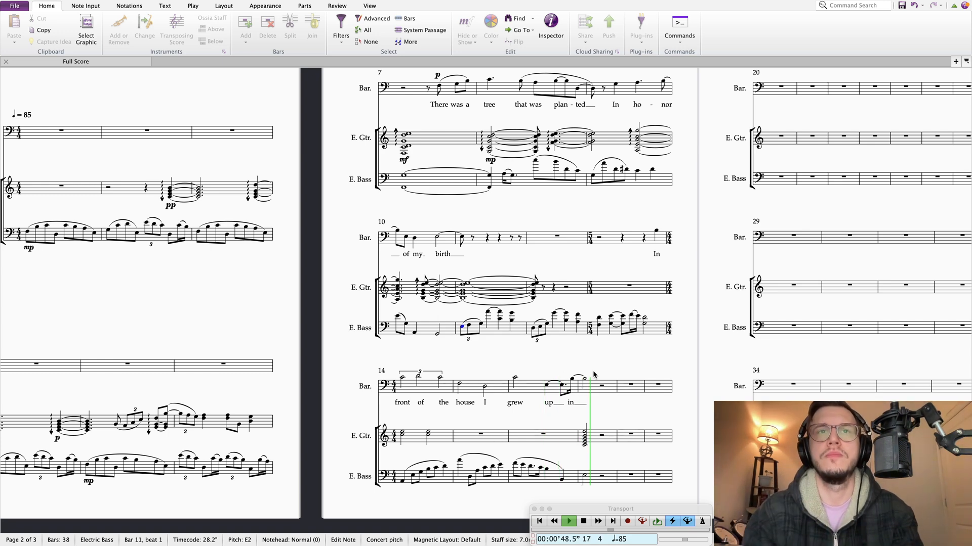
pyautogui.press('space')
# Step: Rewrite beat 2 of the electric bass in bar 14 as an eighth-note triplet within the rising line
pyautogui.click(372, 471)
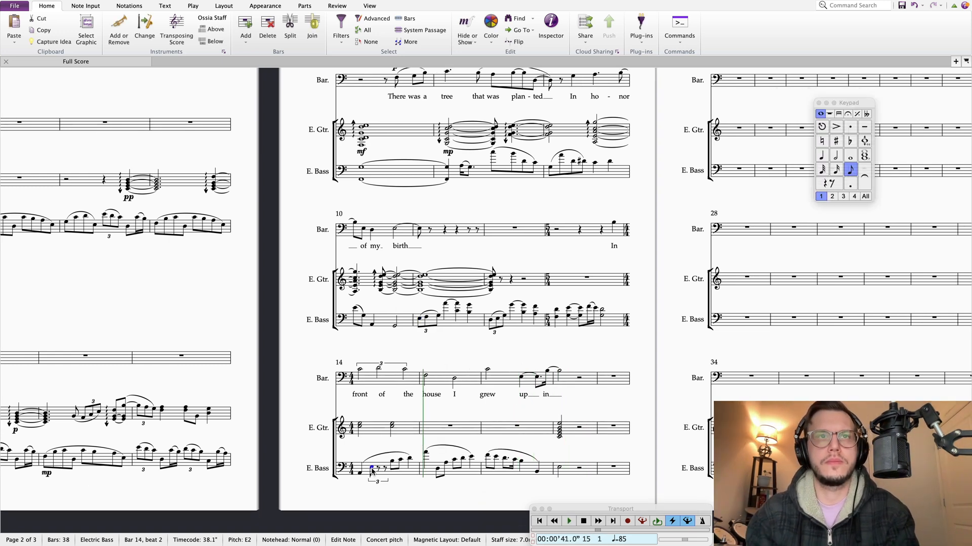
pyautogui.press('Right')
pyautogui.press('Up')
pyautogui.press('r')
pyautogui.press('Up')
pyautogui.press('Right')
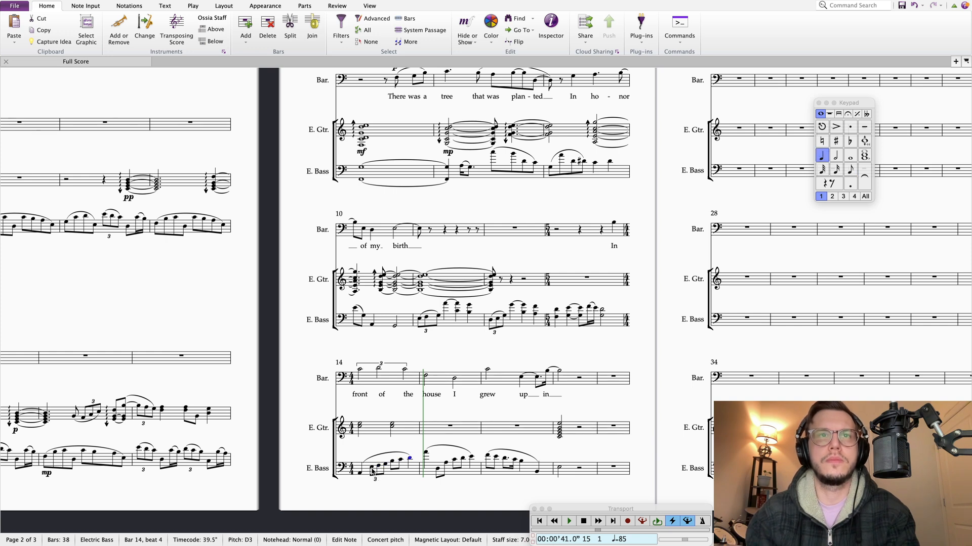
# Step: Lower the first electric bass note of bar 15 to D2 and rewrite beat 2 as an eighth-note triplet
pyautogui.click(426, 454)
pyautogui.hotkey('ctrl', 'Down')
pyautogui.hotkey('ctrl', 'Down')
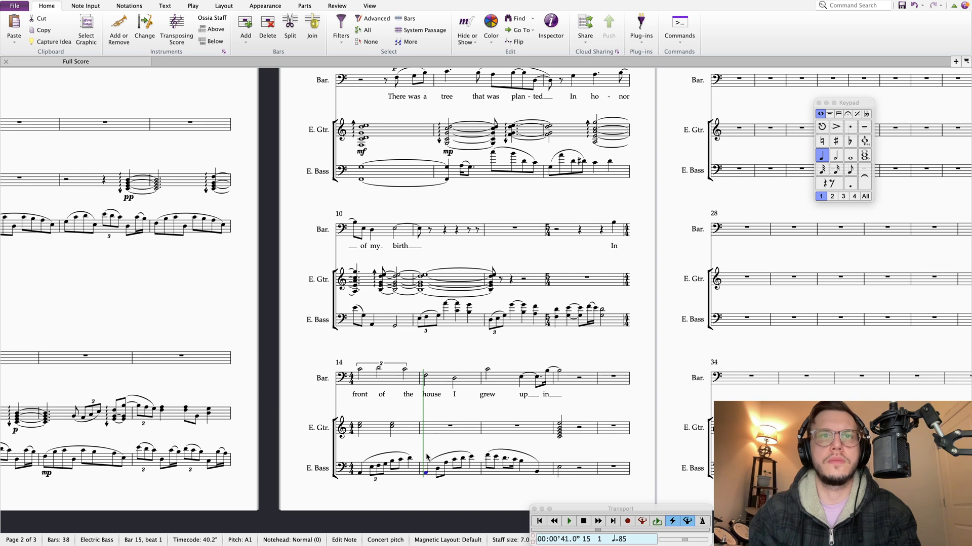
pyautogui.press('Up')
pyautogui.press('Up')
pyautogui.press('Up')
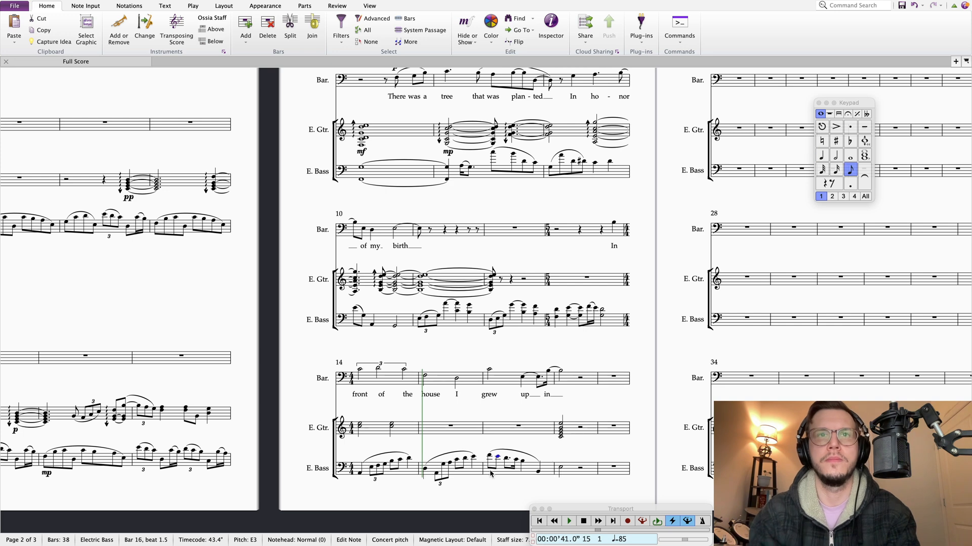
# Step: Review the electric bass line through bar 17, playing back the passage from beat 1 of bar 14
pyautogui.press('Right')
pyautogui.press('Right')
pyautogui.press('Right')
pyautogui.press('Right')
pyautogui.press('Right')
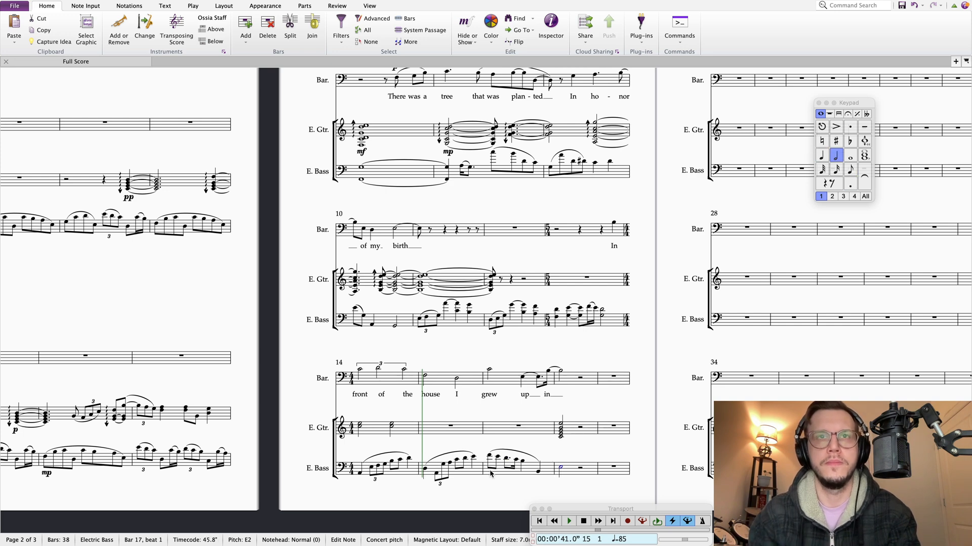
pyautogui.click(360, 474)
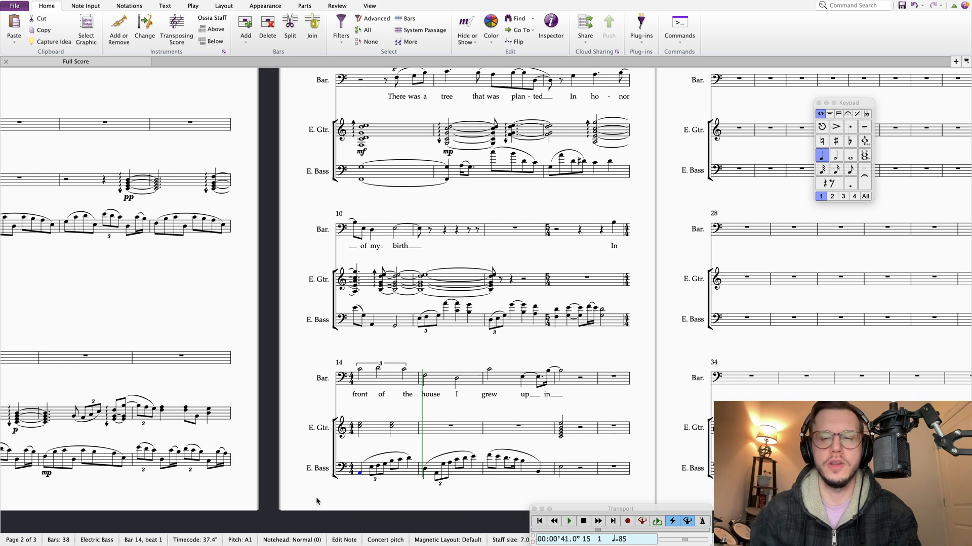
pyautogui.press('space')
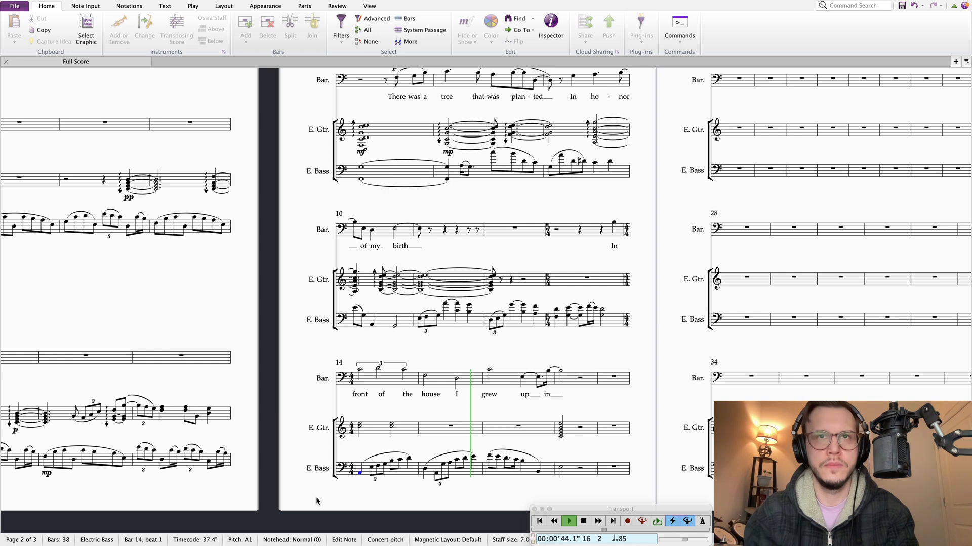
pyautogui.hscroll(2, 595, 421)
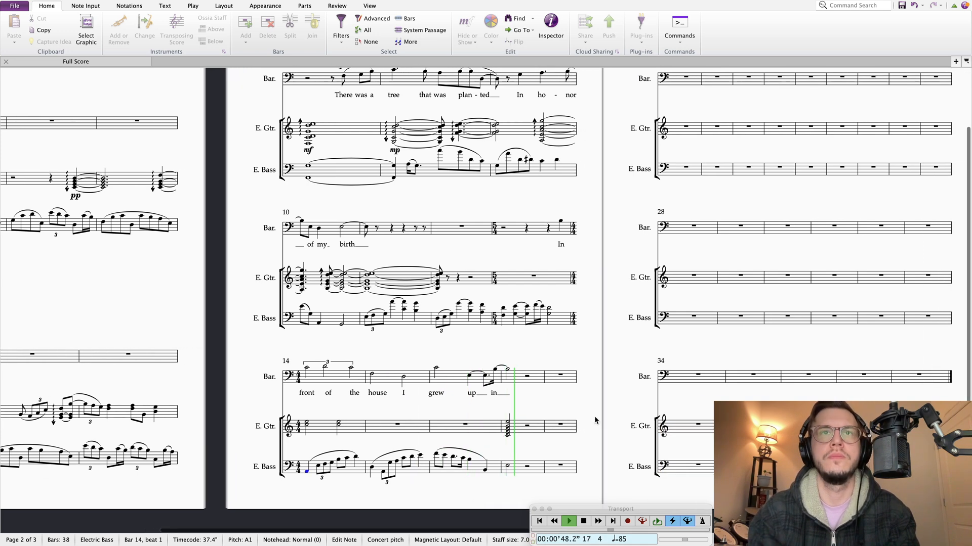
pyautogui.press('space')
# Step: Repeat bar 17's guitar chord and bass note on beat 3, and shorten the beat 1 originals to quarter notes
pyautogui.click(496, 469)
pyautogui.hotkey('shift', 'Up')
pyautogui.press('r')
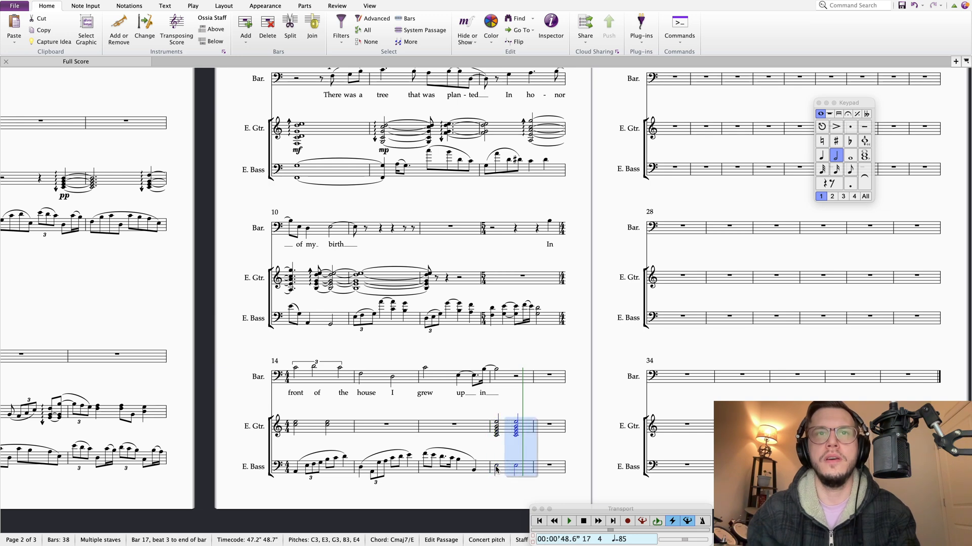
pyautogui.press('Left')
pyautogui.keyDown('shift'); pyautogui.click(496, 469); pyautogui.keyUp('shift')
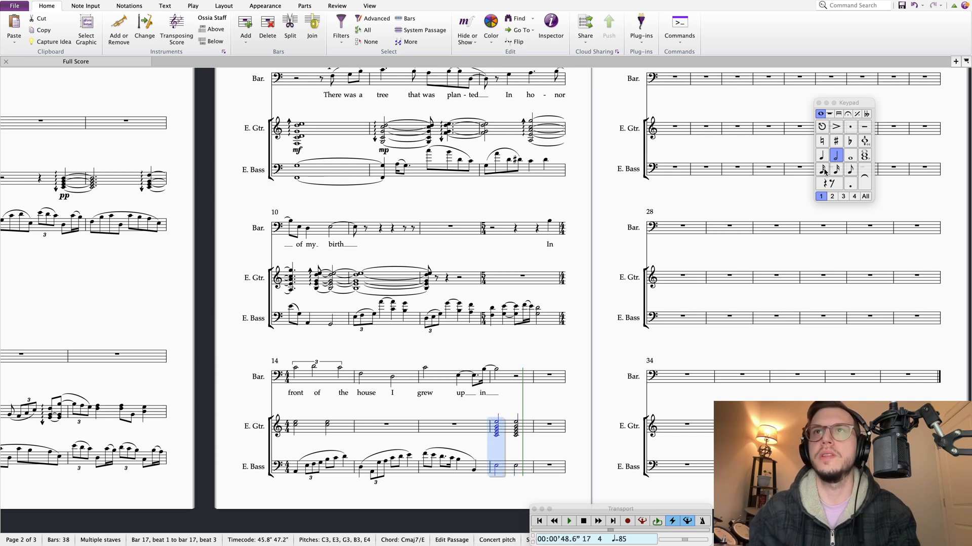
pyautogui.click(822, 157)
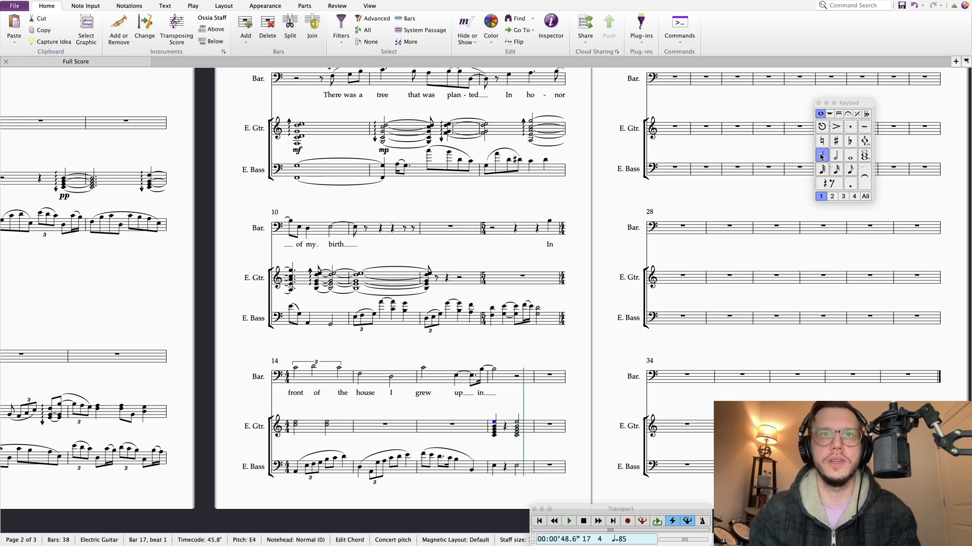
pyautogui.hotkey('shift', 'Down')
pyautogui.press('Delete')
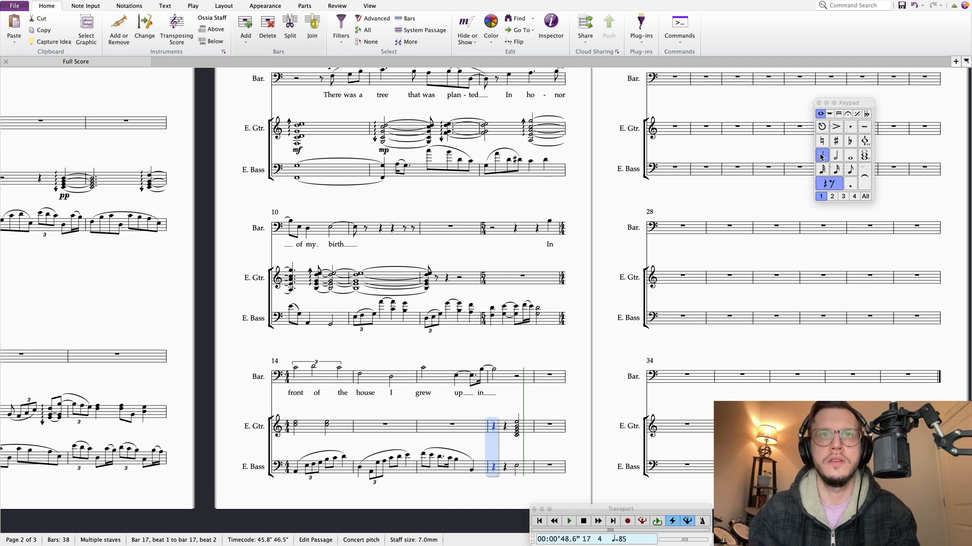
pyautogui.press('super+z')
# Step: Repeat the quarter-note guitar chord and bass note on beat 2 of bar 17 and clear beat 1 in both staves
pyautogui.press('r')
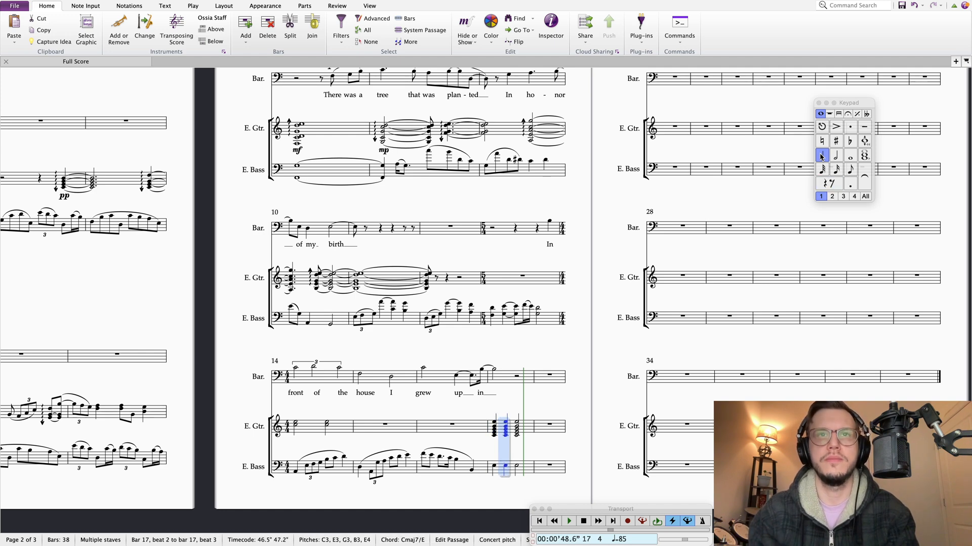
pyautogui.press('Left')
pyautogui.hotkey('shift', 'Down')
pyautogui.press('Delete')
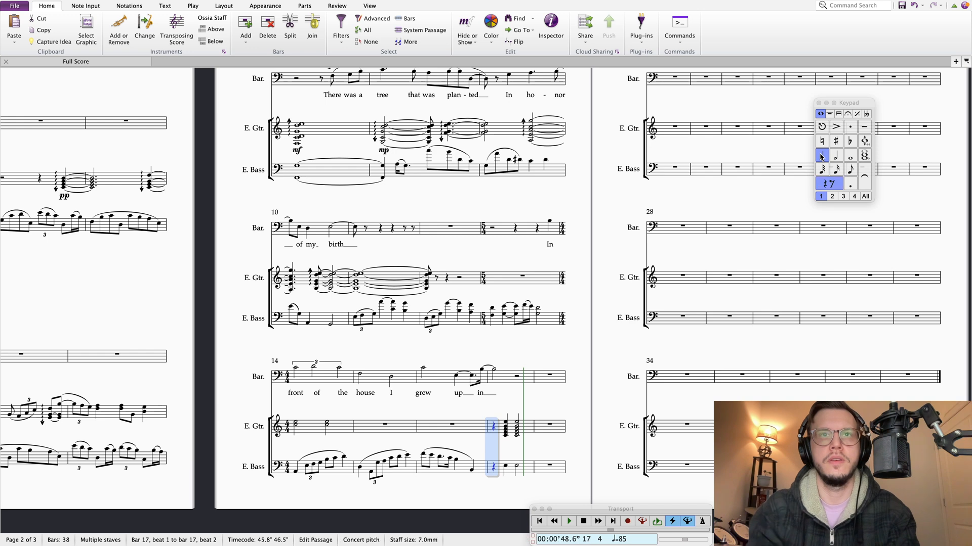
# Step: Tie the electric bass's B1 in bar 16 to a quarter note on beat 1 of bar 17 and extend the slur over it
pyautogui.click(471, 472)
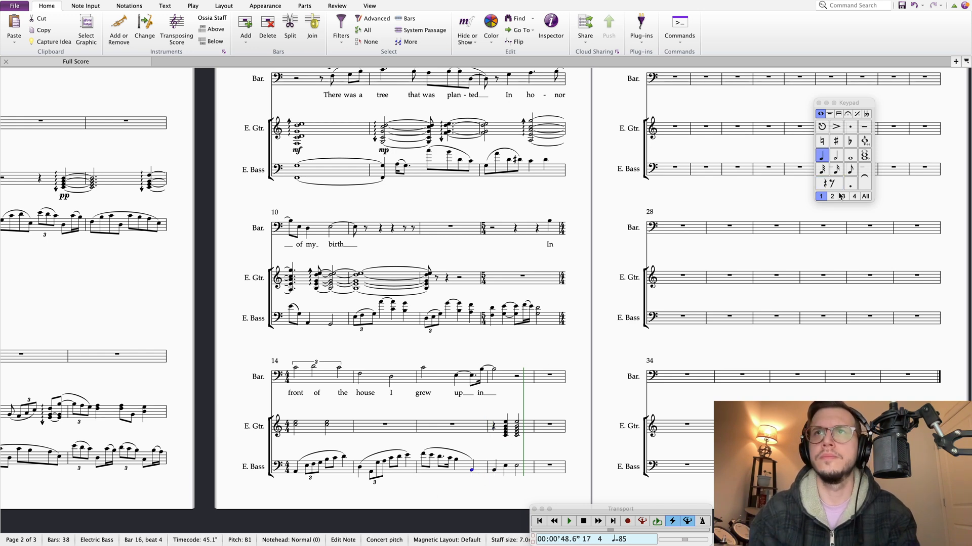
pyautogui.click(465, 456)
pyautogui.press('space')
pyautogui.press('space')
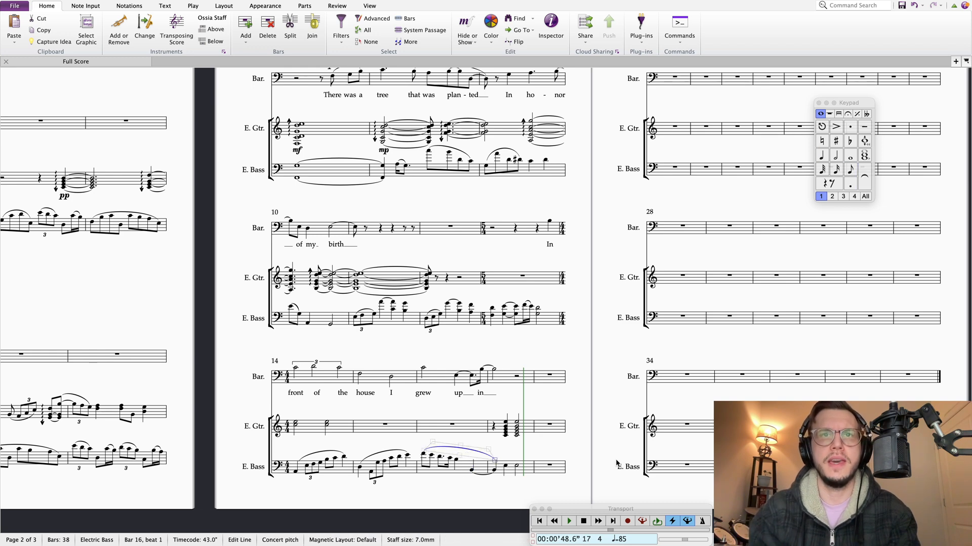
pyautogui.click(588, 446)
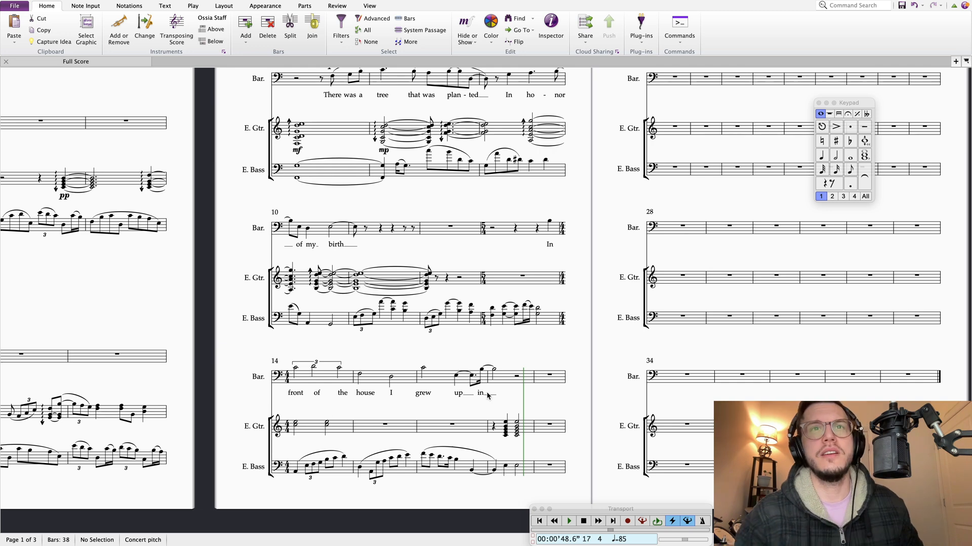
# Step: Lengthen the guitar chord and electric bass note on beat 2 of bar 17 to dotted half notes
pyautogui.click(506, 429)
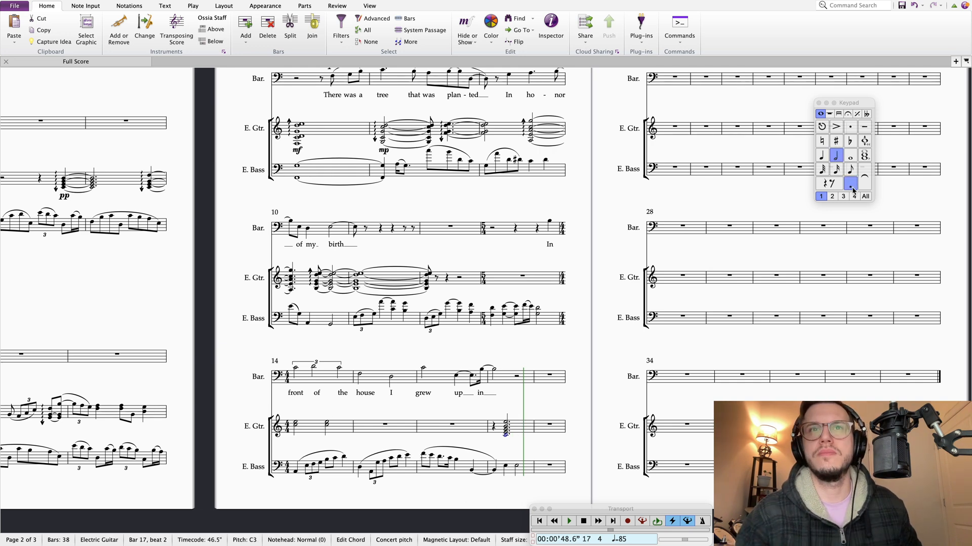
pyautogui.click(505, 466)
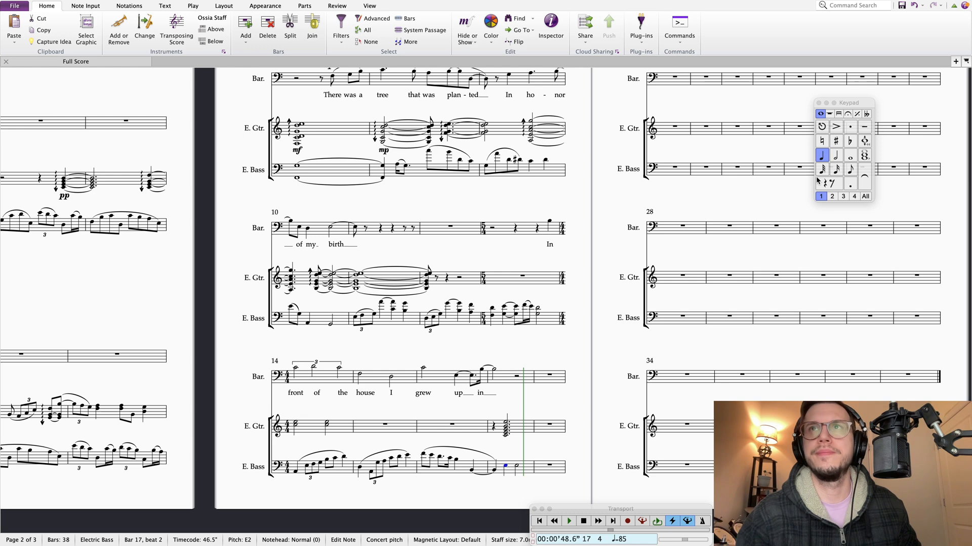
pyautogui.click(836, 156)
pyautogui.click(850, 183)
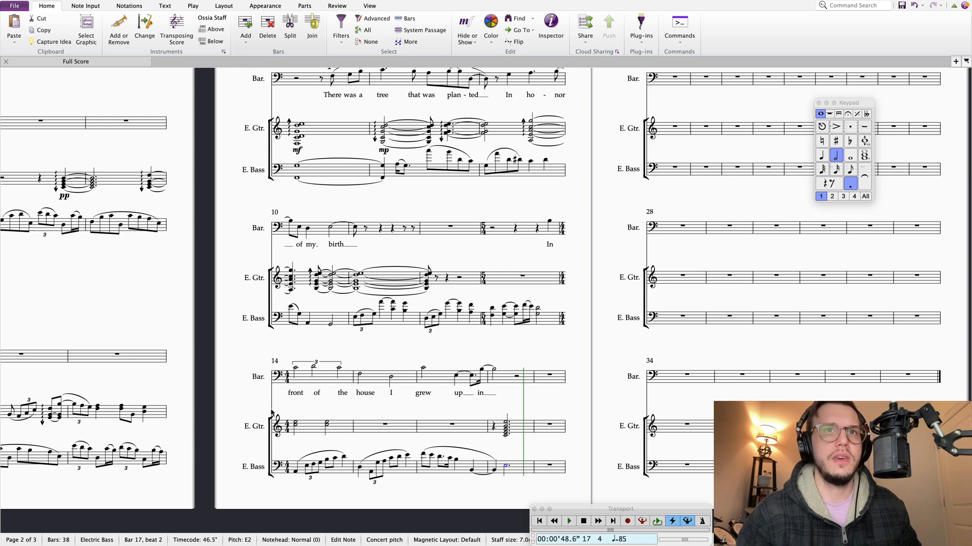
# Step: Play back the score from the baritone's first note in bar 16 through bar 17
pyautogui.click(422, 367)
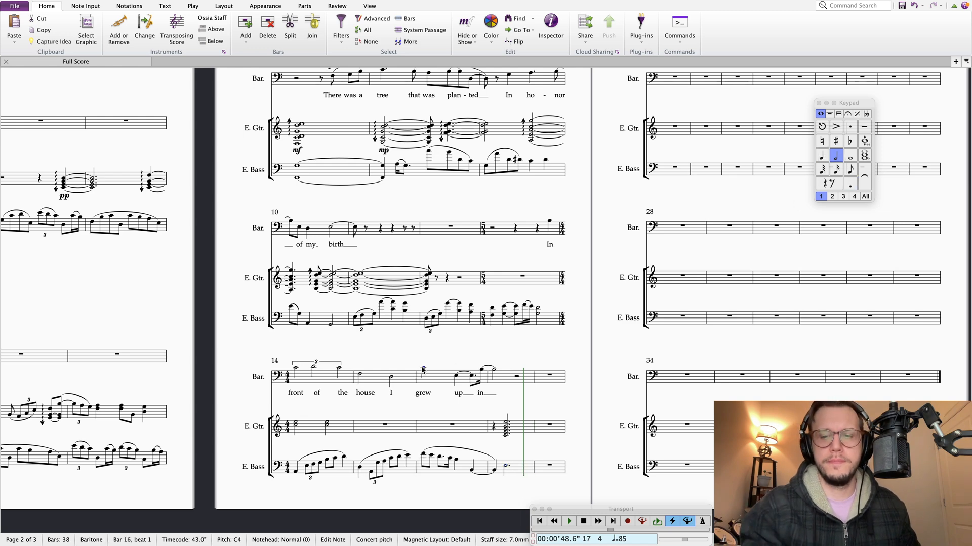
pyautogui.press('p')
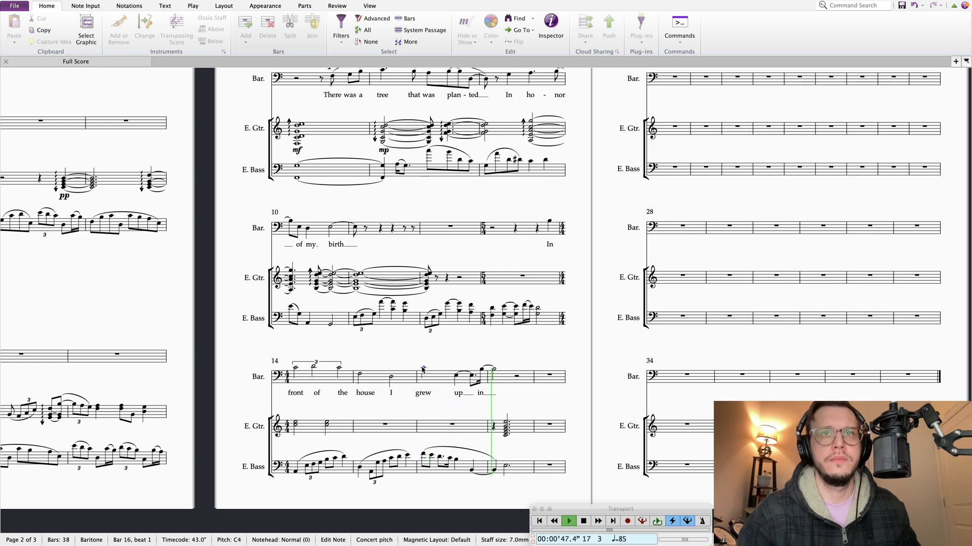
pyautogui.press('space')
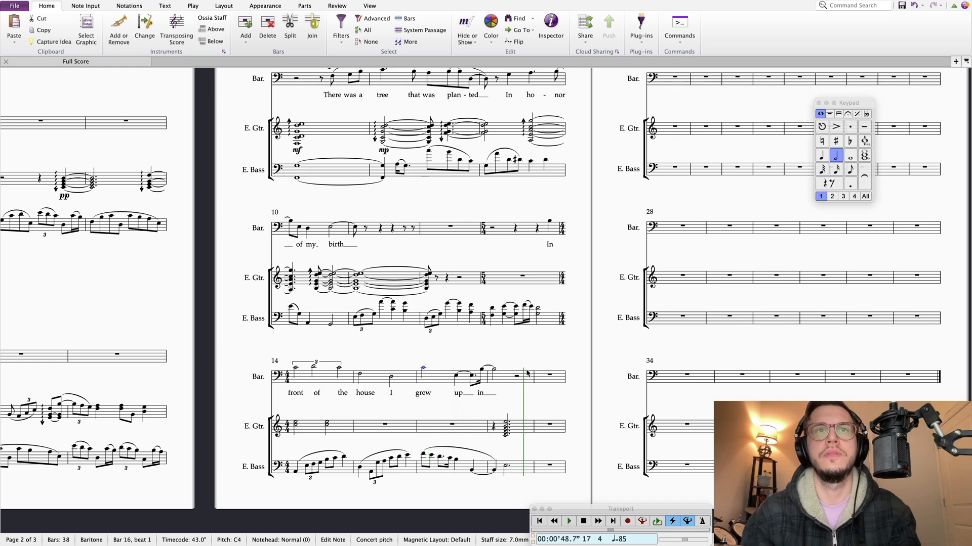
# Step: Break the electric guitar's bar 16 rest into a half rest, a quarter rest and two eighth rests
pyautogui.moveTo(486, 434); pyautogui.dragTo(469, 433)
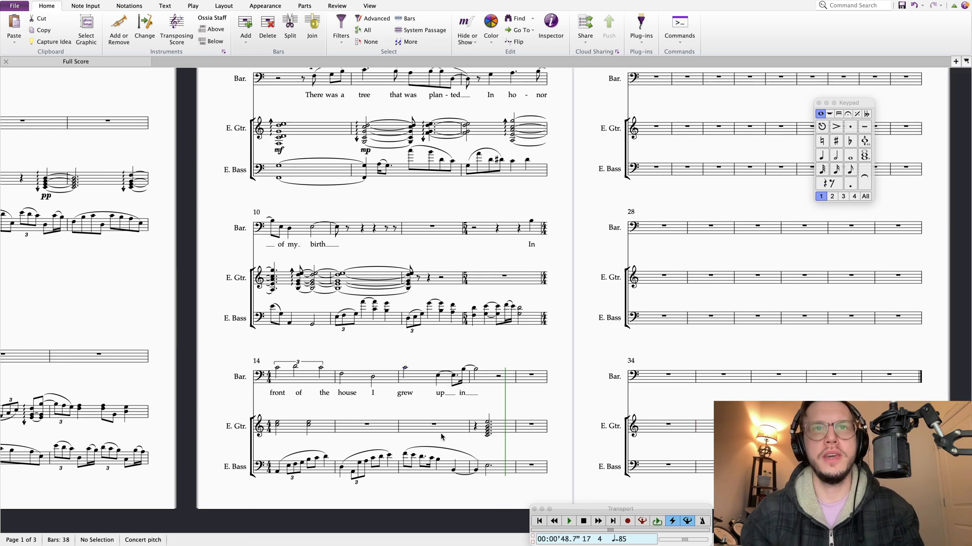
pyautogui.click(470, 431)
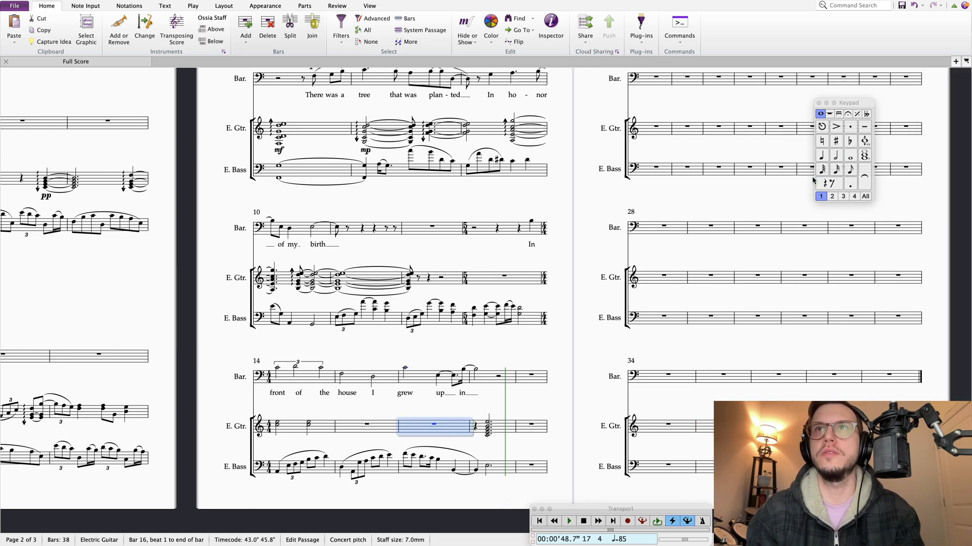
pyautogui.press('0')
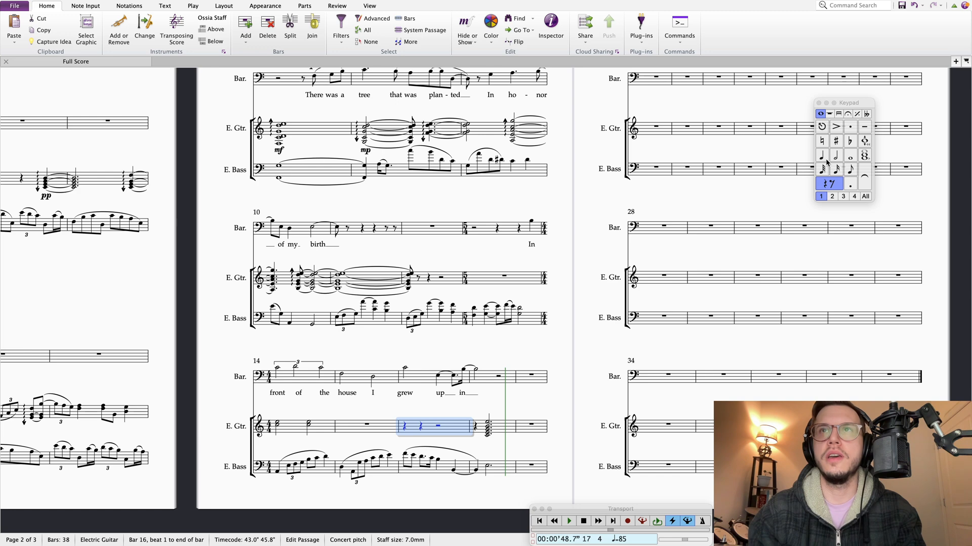
pyautogui.press('Right')
pyautogui.press('Left')
pyautogui.press('Left')
pyautogui.press('Left')
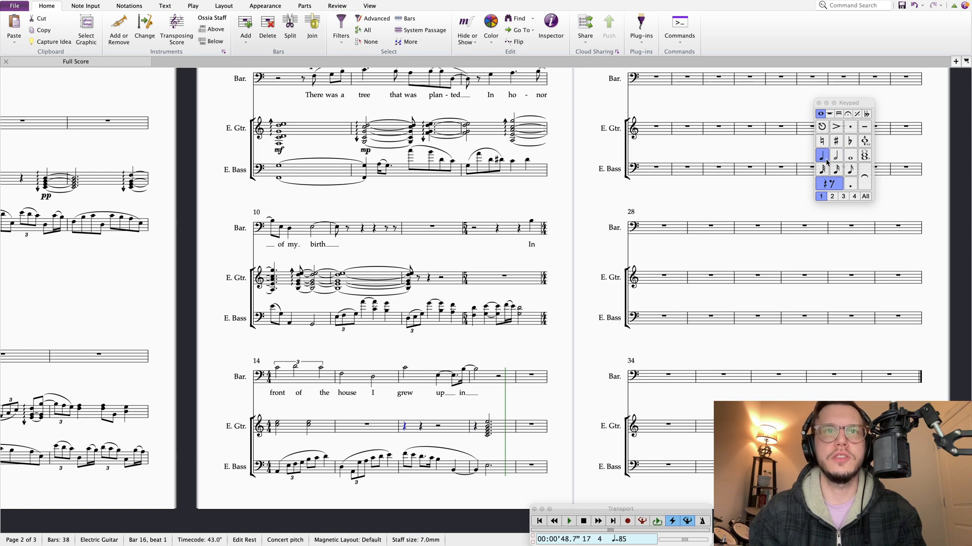
pyautogui.click(838, 159)
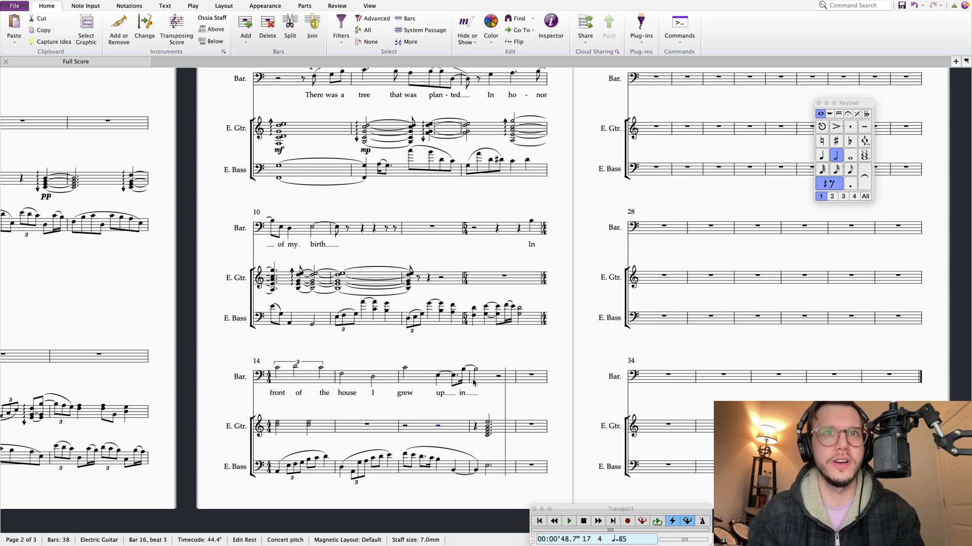
pyautogui.press('4')
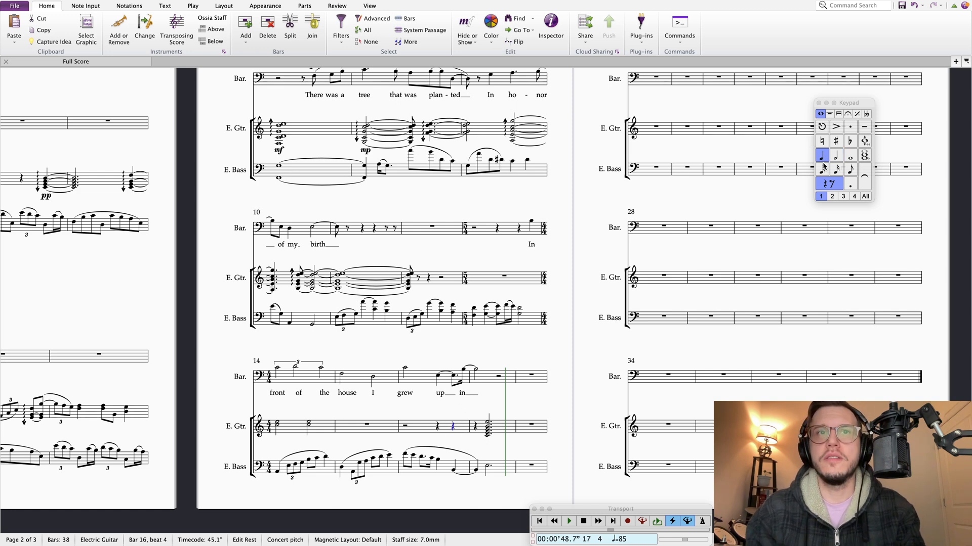
pyautogui.click(850, 170)
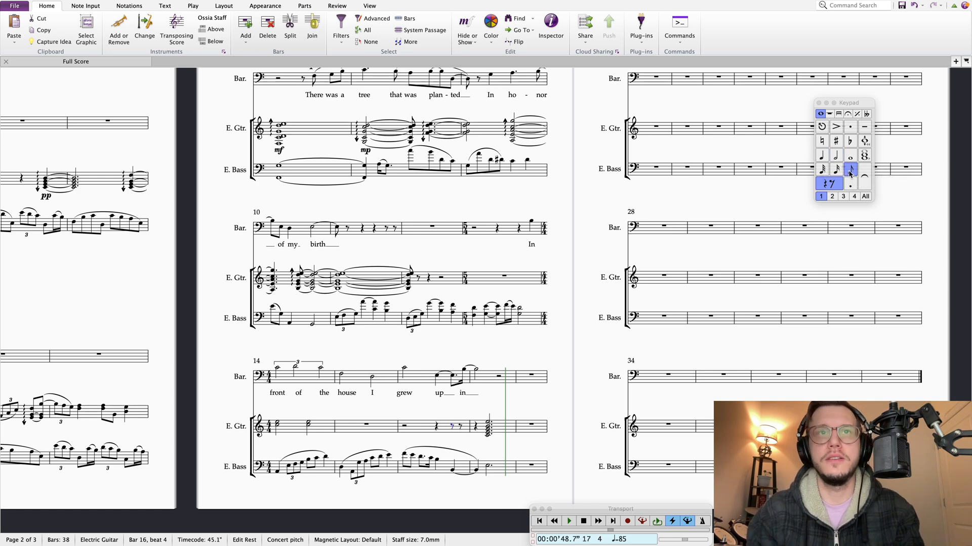
# Step: Enter eighth notes C3 and D3 on beat 4 of bar 16 in the electric guitar
pyautogui.click(452, 438)
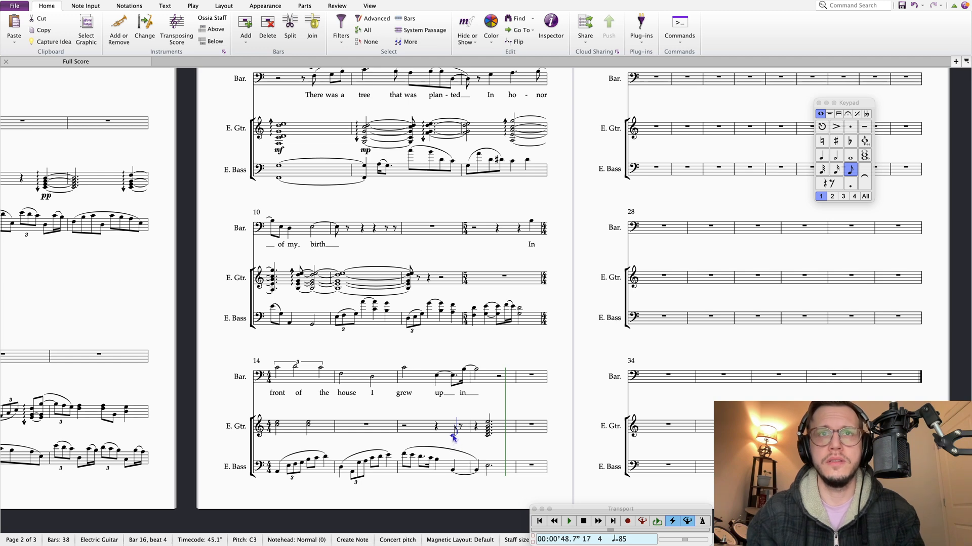
pyautogui.click(464, 433)
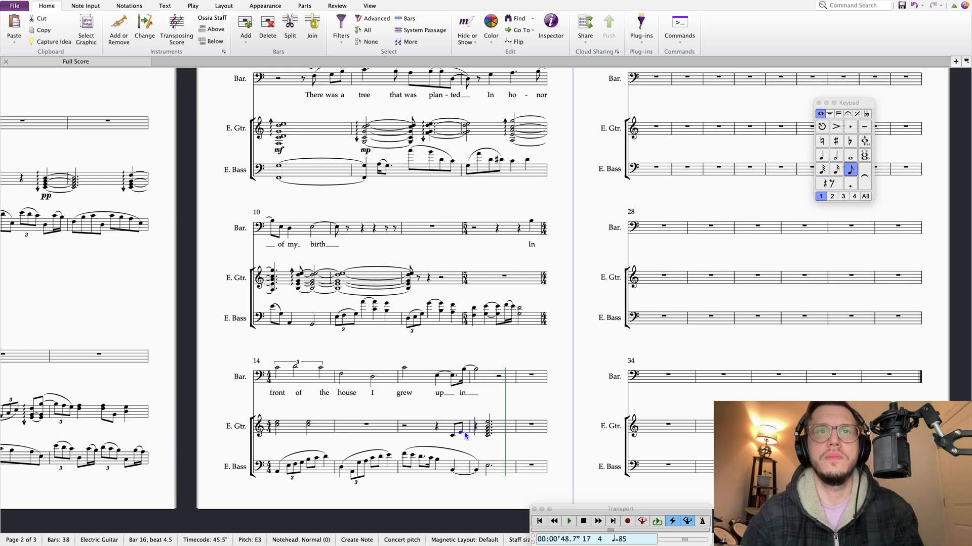
pyautogui.press('Down')
# Step: Continue the guitar line in bar 17 with eighth notes E3, G3, B3, D4 and E4, replacing the old chord
pyautogui.press('e')
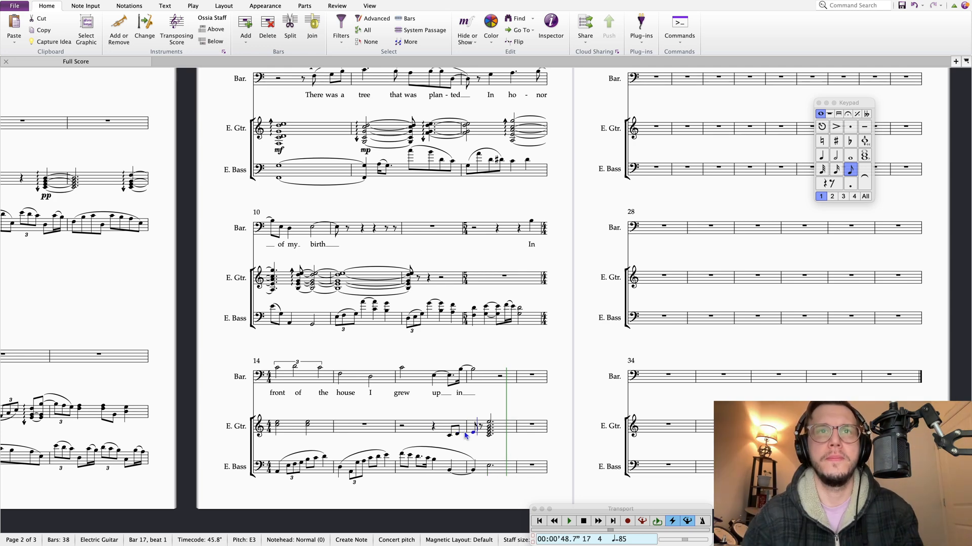
pyautogui.press('g')
pyautogui.press('b')
pyautogui.press('d')
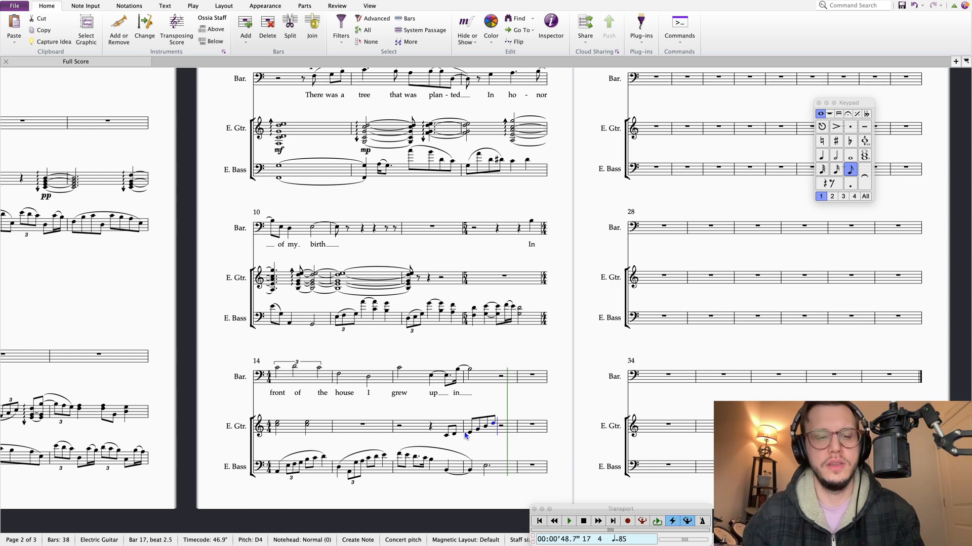
pyautogui.press('3')
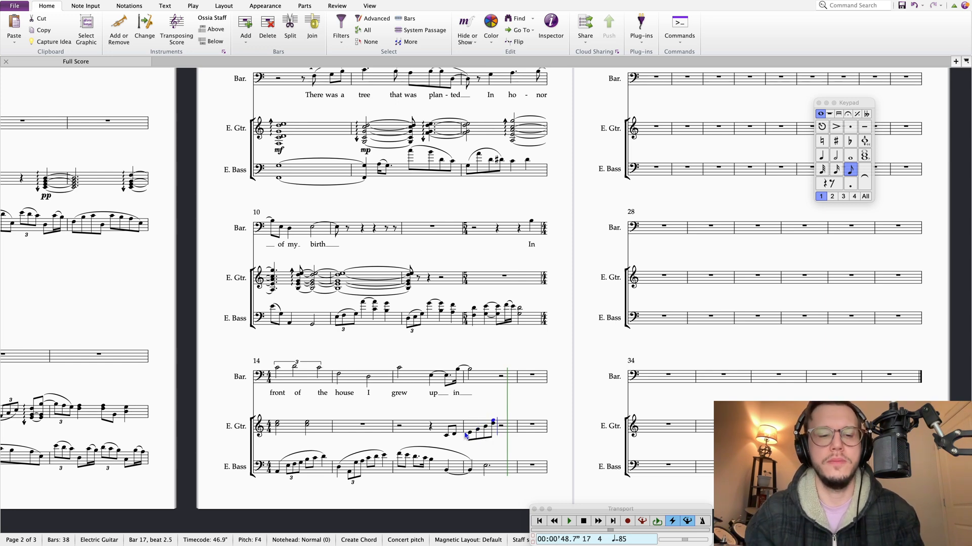
pyautogui.hotkey('ctrl', 'z')
pyautogui.press('0')
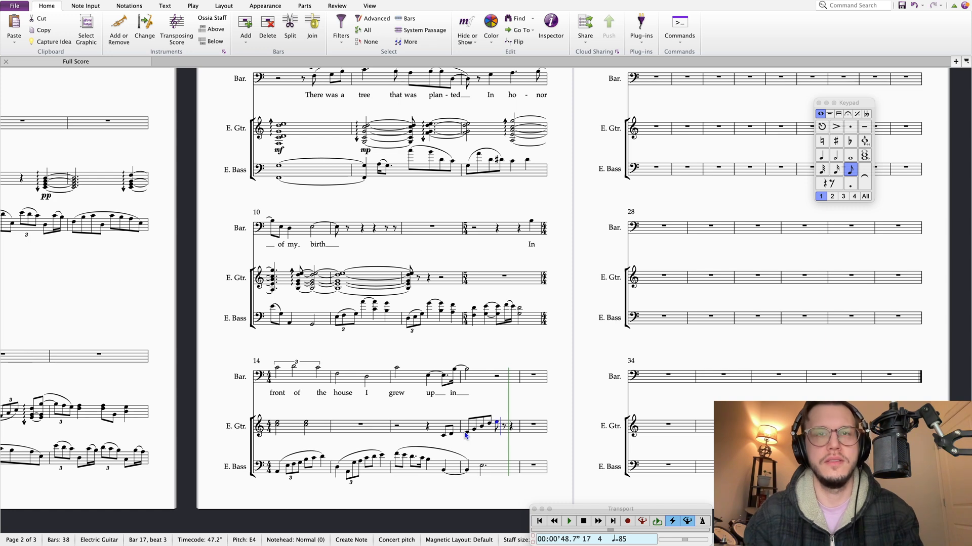
# Step: Slur the guitar's eighth-note line from C3 on beat 4 of bar 16 to beat 3 of bar 17
pyautogui.click(444, 435)
pyautogui.press('s')
pyautogui.press('space')
pyautogui.press('space')
pyautogui.press('Escape')
pyautogui.click(443, 435)
pyautogui.press('Right')
pyautogui.press('Right')
pyautogui.press('Right')
pyautogui.press('Right')
pyautogui.press('Right')
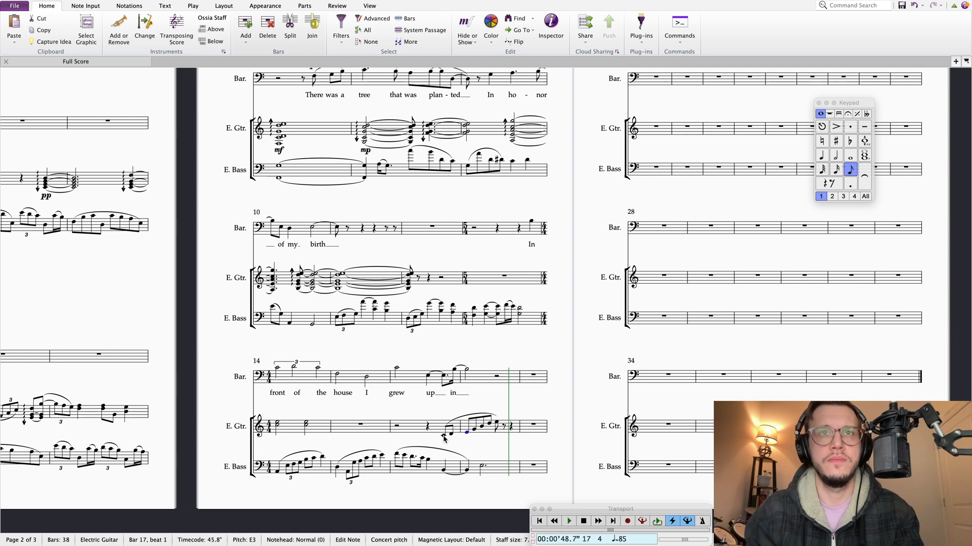
# Step: Build an eighth-note triplet of thirds on beat 3 of the guitar's bar 17: E4-G4, D4-F4 and C4-E4
pyautogui.click(496, 423)
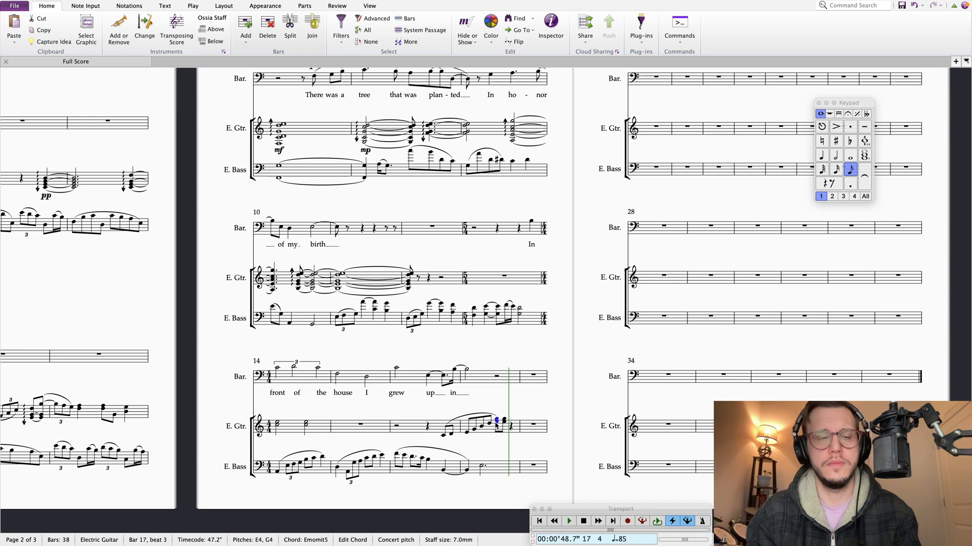
pyautogui.press('super+3')
pyautogui.doubleClick(516, 422)
pyautogui.press('r')
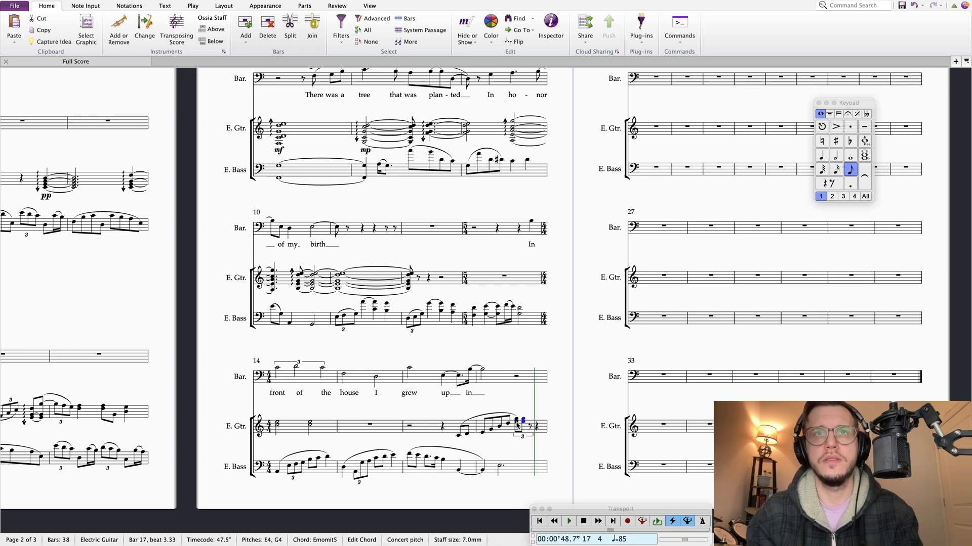
pyautogui.press('Down')
pyautogui.press('r')
pyautogui.press('Down')
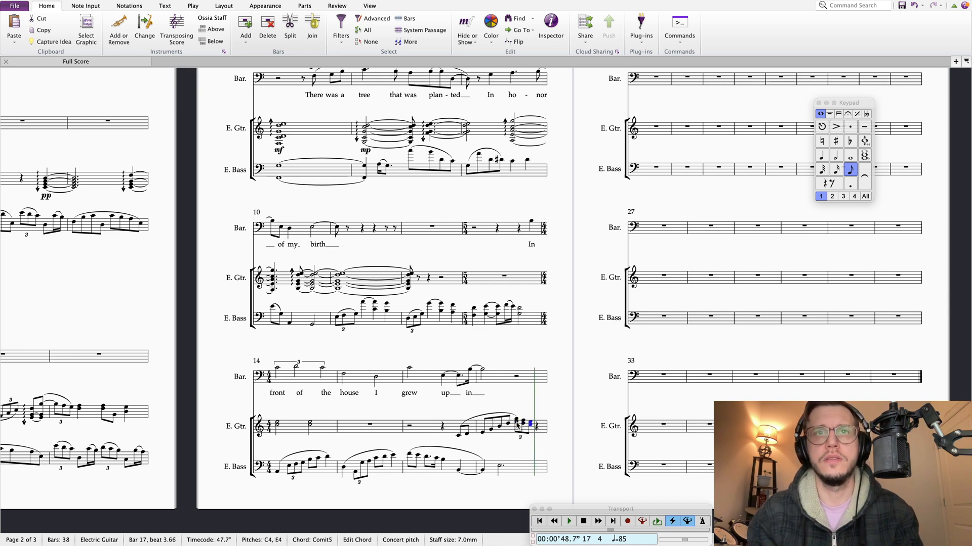
pyautogui.hotkey('alt', 'Up')
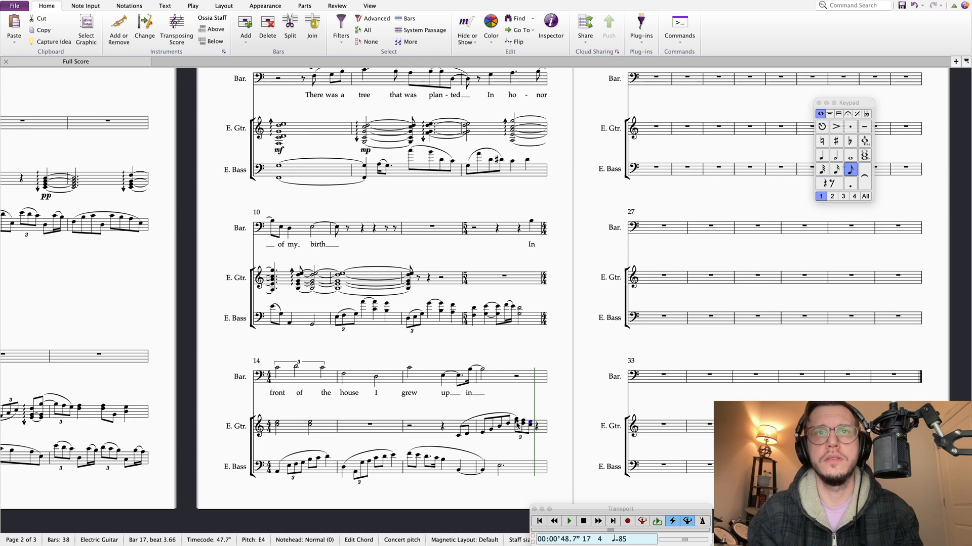
# Step: Add a quarter-note B3-D4 chord on beat 4 of the guitar's bar 17 and reposition the slur below the eighth-note line
pyautogui.press('b')
pyautogui.hotkey('alt', '3')
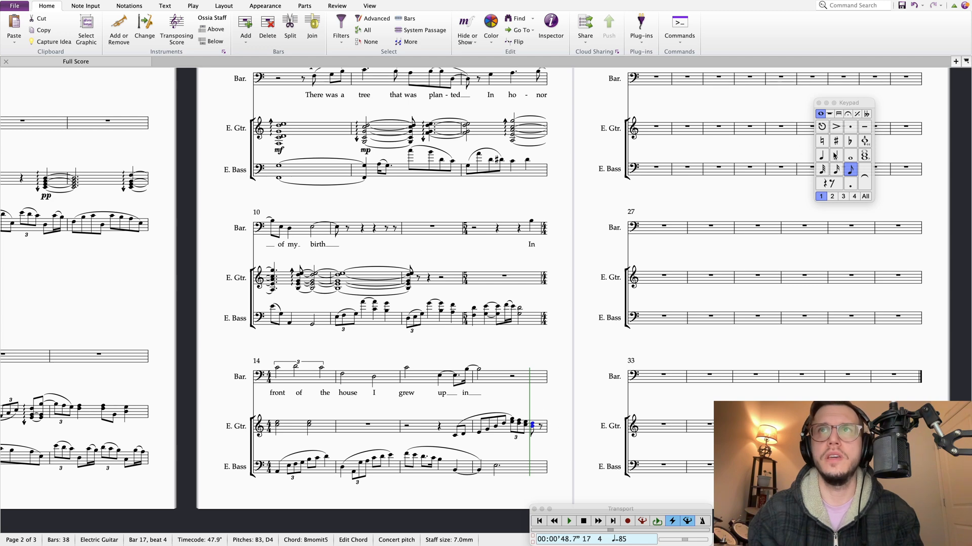
pyautogui.press('4')
pyautogui.press('Escape')
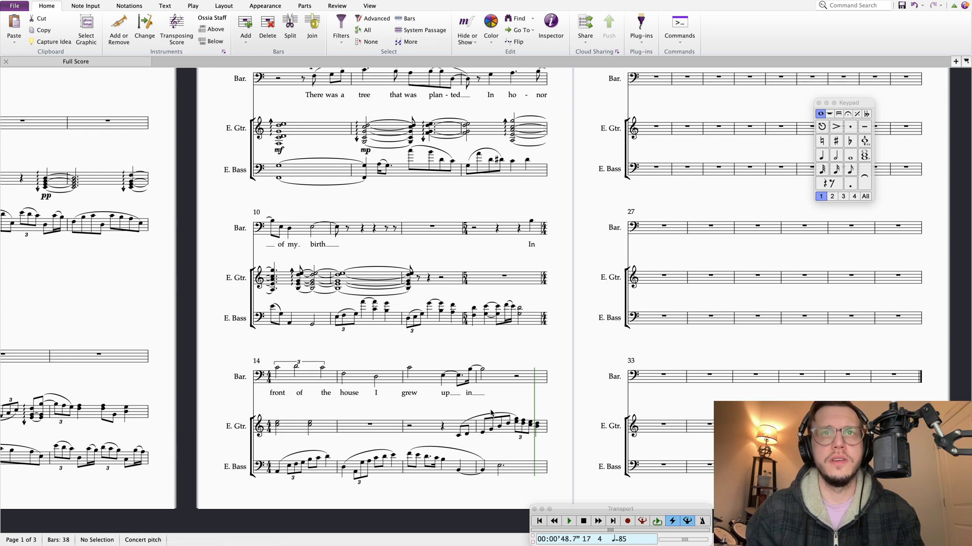
pyautogui.click(491, 416)
pyautogui.press('Delete')
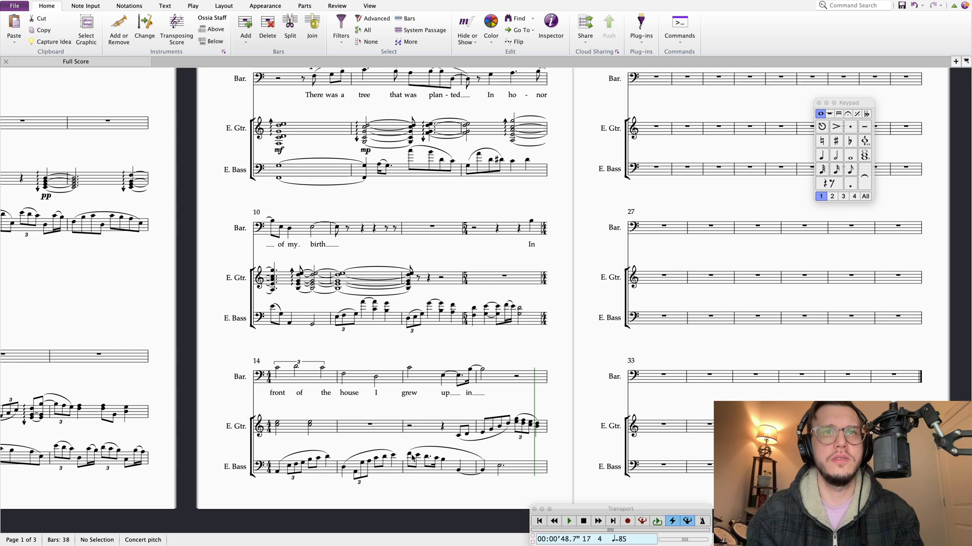
# Step: Play back bars 16 and 17 from the electric bass's first note in bar 16 to hear the new guitar line
pyautogui.click(412, 454)
pyautogui.click(410, 454)
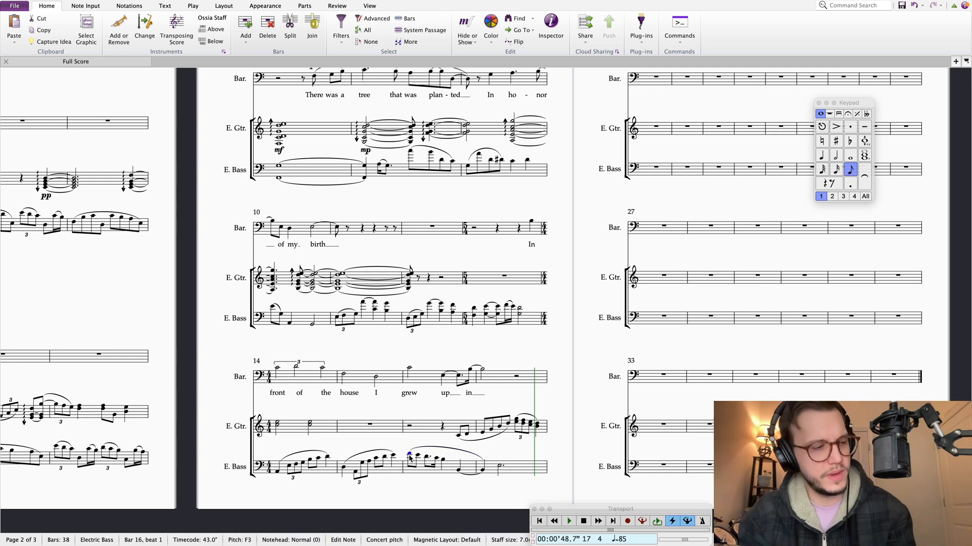
pyautogui.press('p')
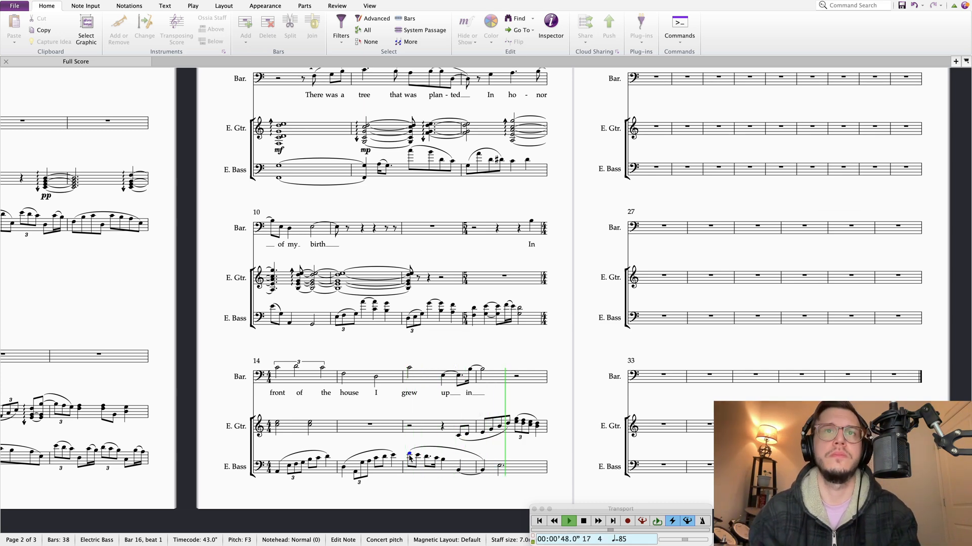
pyautogui.press('space')
pyautogui.scroll(-1, 561, 389)
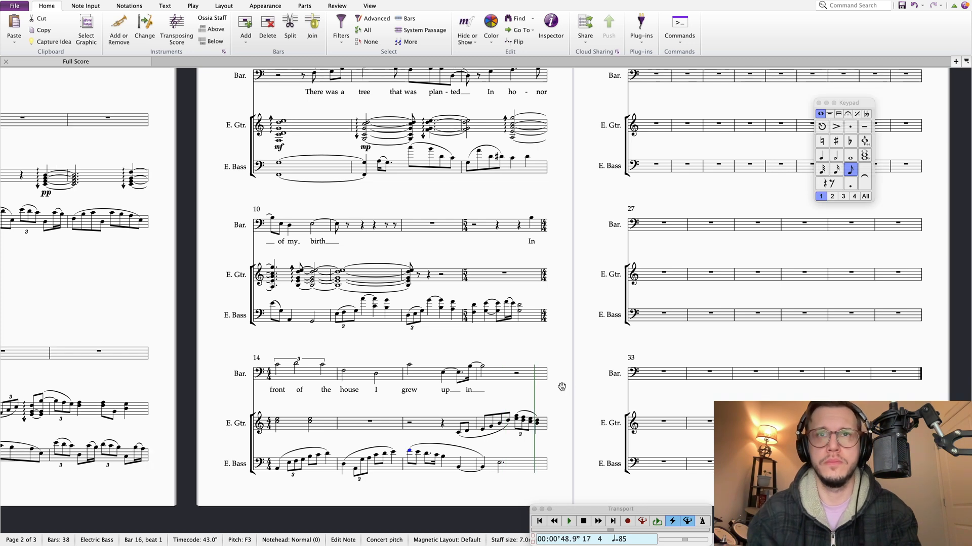
# Step: Audition the guitar notes in the second half of bar 17 up to the triplet's last chord
pyautogui.click(498, 426)
pyautogui.press('Right')
pyautogui.press('Right')
pyautogui.press('Right')
pyautogui.press('Right')
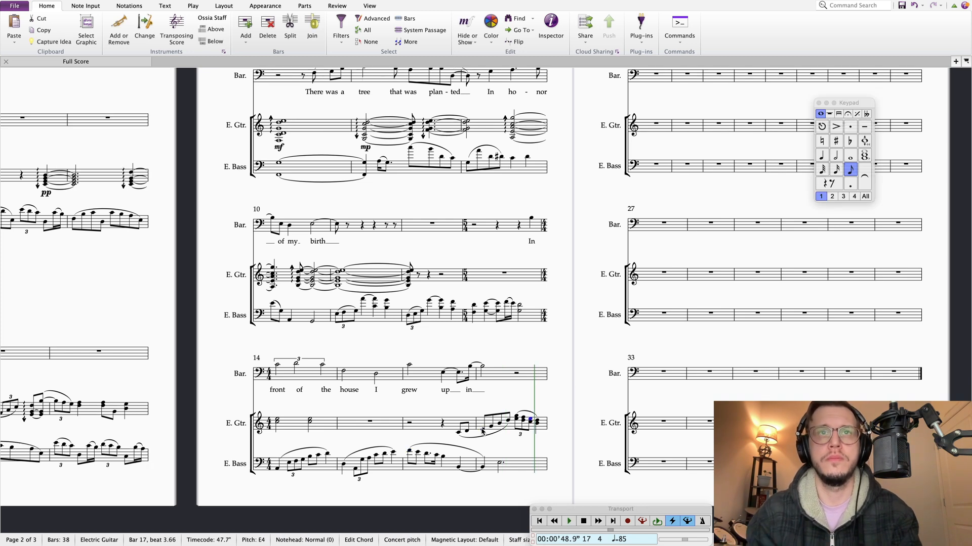
# Step: Repeat the guitar's C3 and D3 eighth notes from beat 4 of bar 16 onto beat 1 of bar 17
pyautogui.click(458, 433)
pyautogui.click(466, 432)
pyautogui.click(458, 434)
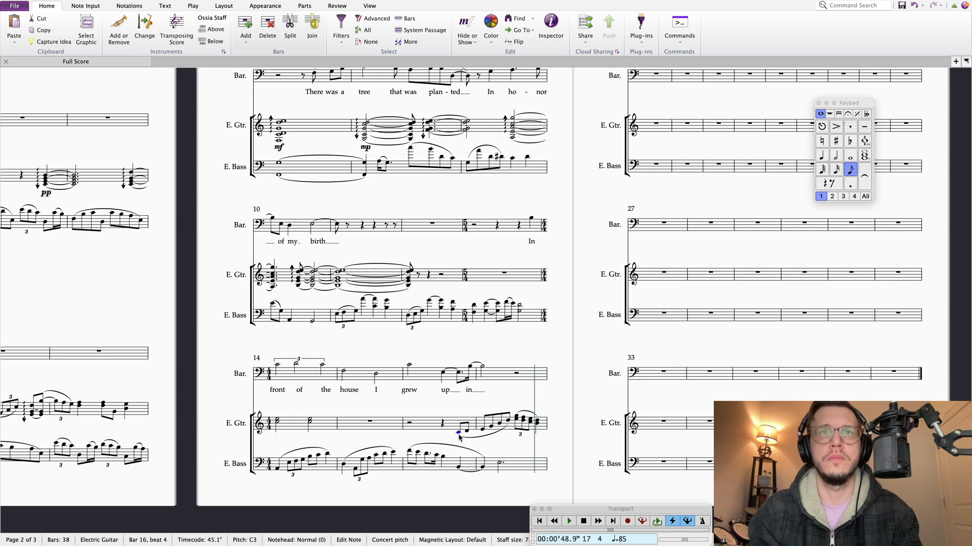
pyautogui.hotkey('shift', 'Right')
pyautogui.press('r')
# Step: Delete the guitar's C3, D3 and the slur starting on beat 4 of bar 16
pyautogui.click(459, 434)
pyautogui.press('Delete')
pyautogui.click(478, 413)
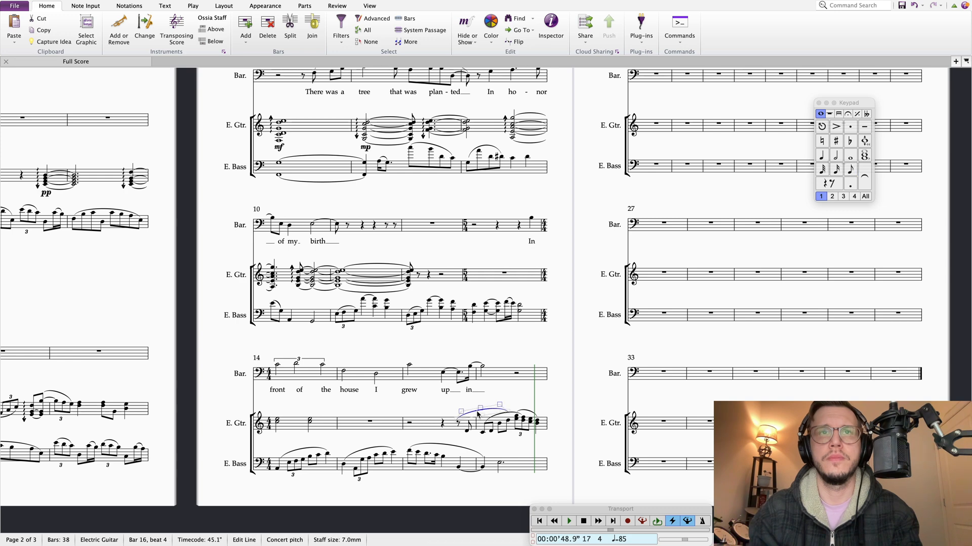
pyautogui.press('Delete')
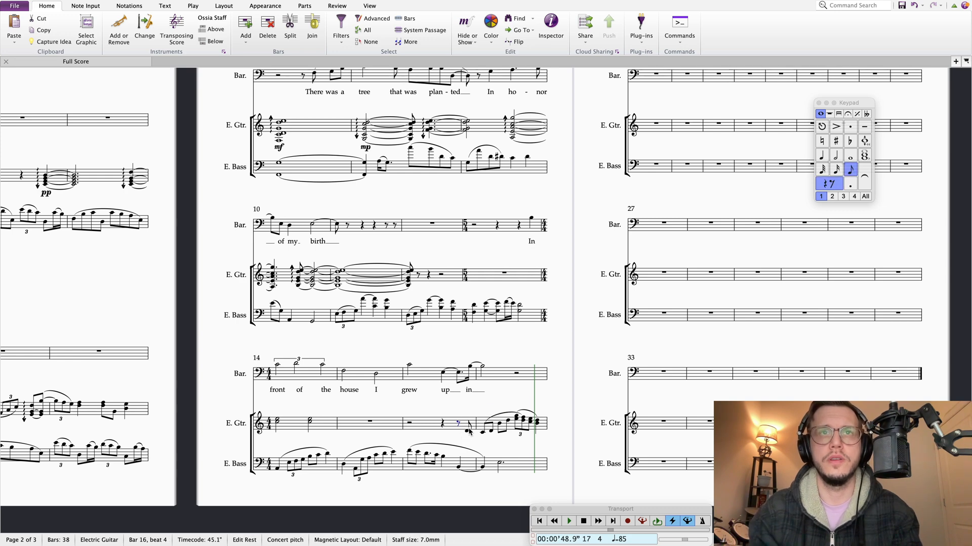
pyautogui.press('d')
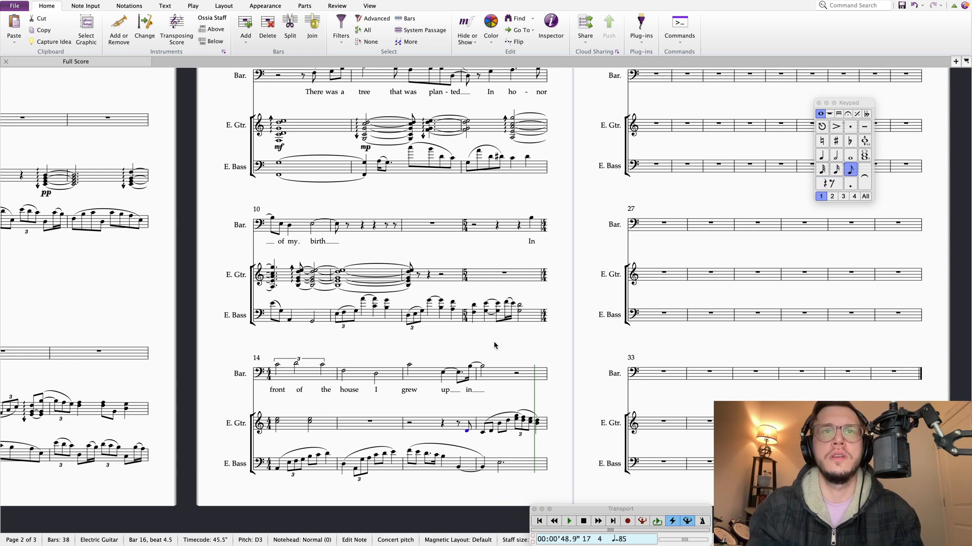
pyautogui.press('Delete')
pyautogui.click(574, 427)
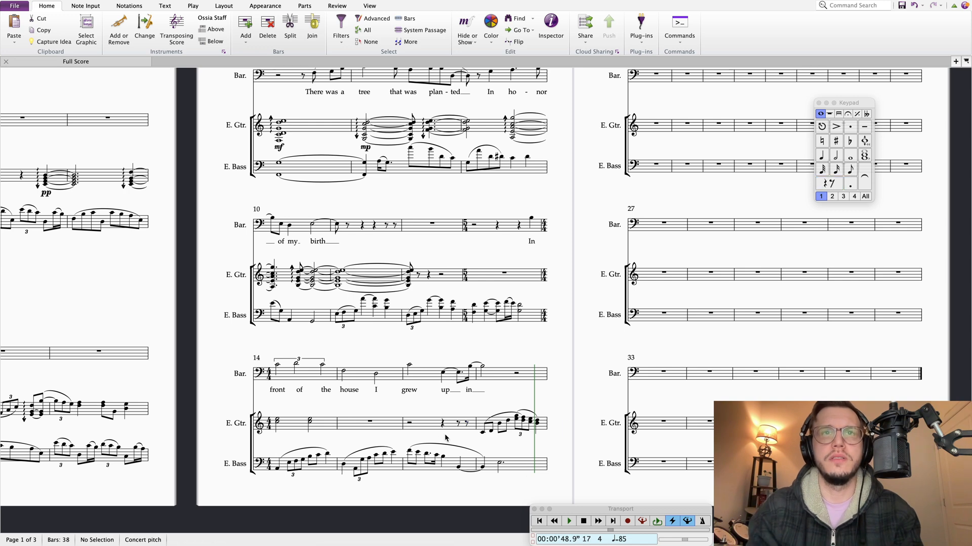
# Step: Step through the guitar's bar 17 from its opening C3 to the chord on beat 4, checking each pitch
pyautogui.click(482, 434)
pyautogui.press('Right')
pyautogui.press('Right')
pyautogui.press('Right')
pyautogui.press('Right')
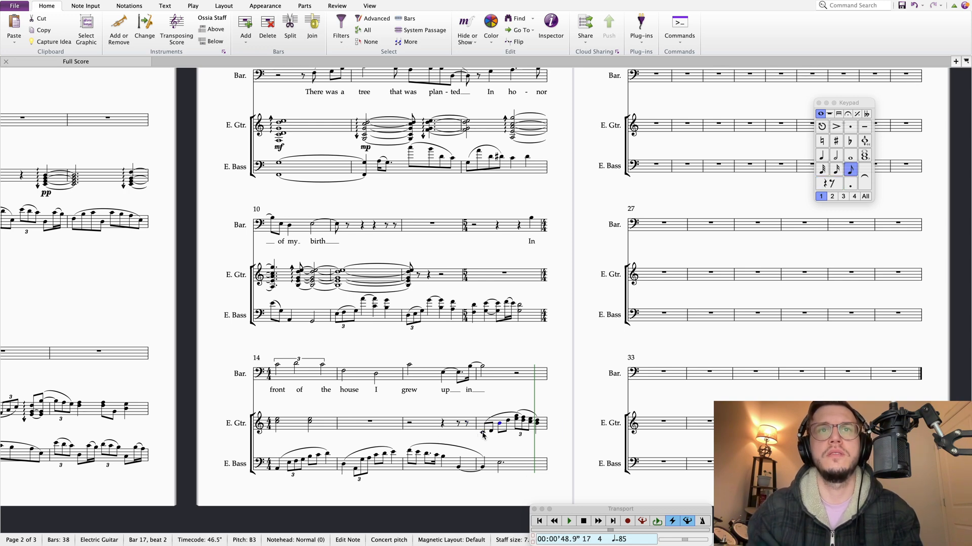
pyautogui.press('Right')
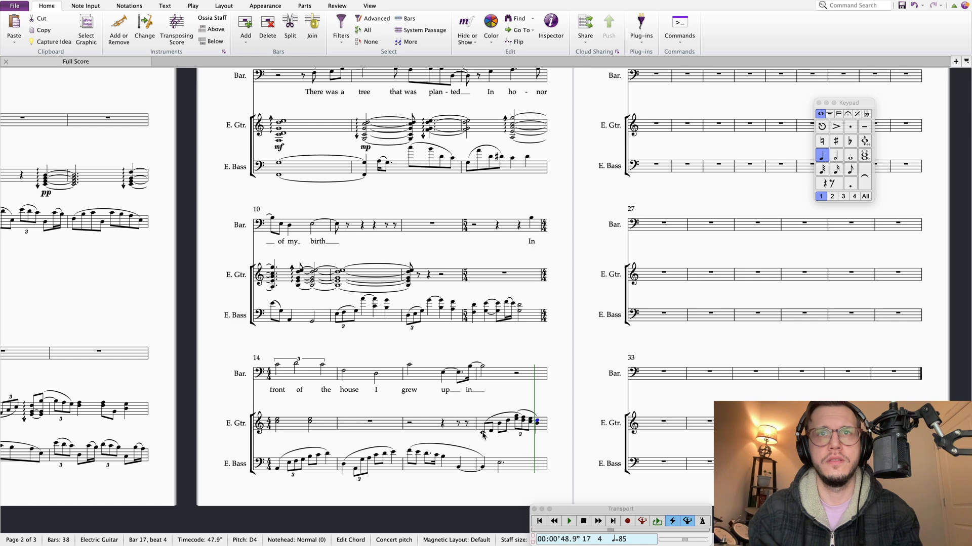
# Step: Play the score from the start of bar 16 through the end of bar 17
pyautogui.click(410, 365)
pyautogui.press('space')
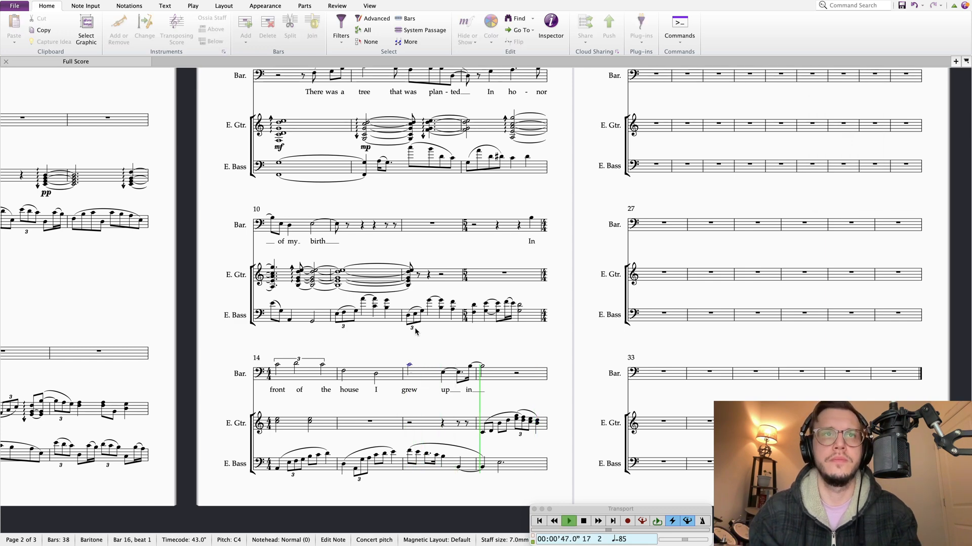
pyautogui.scroll(1, 374, 341)
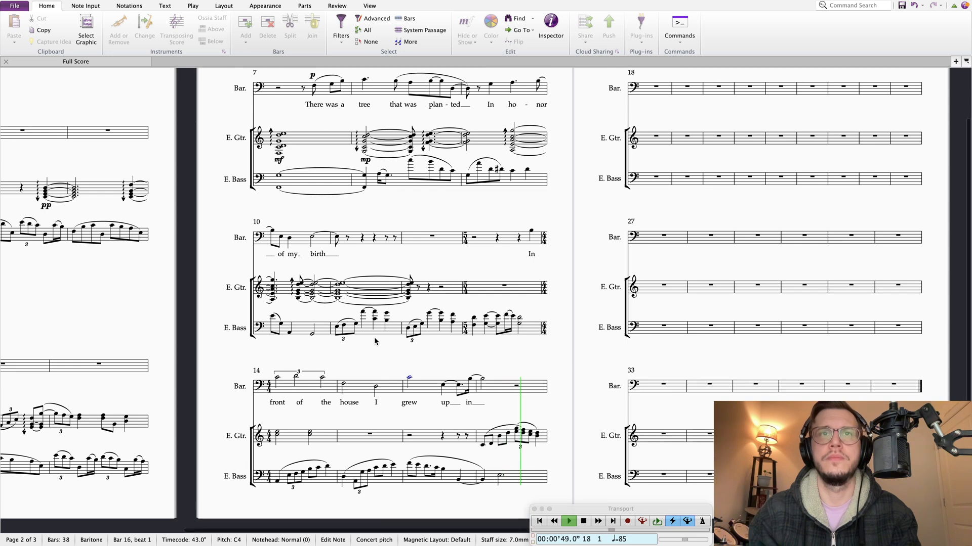
pyautogui.press('space')
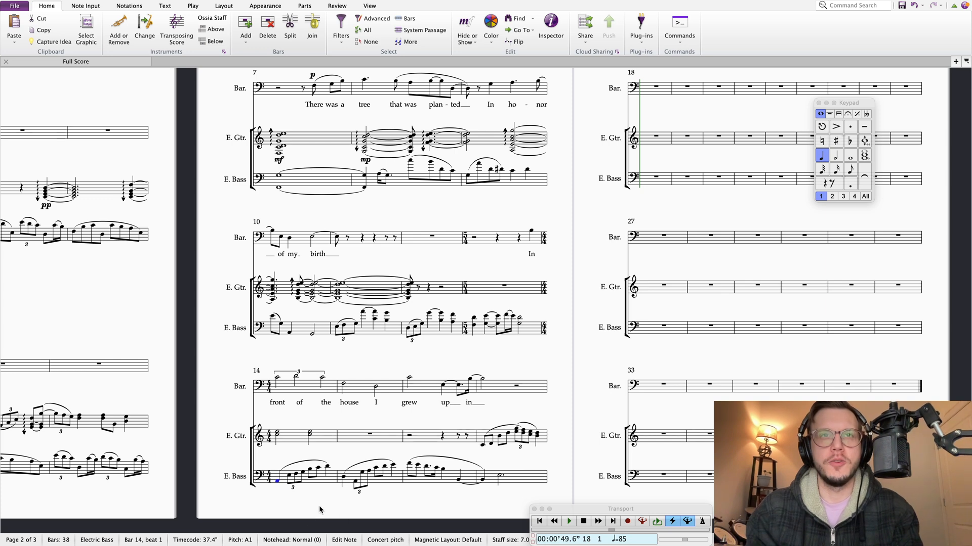
pyautogui.click(412, 496)
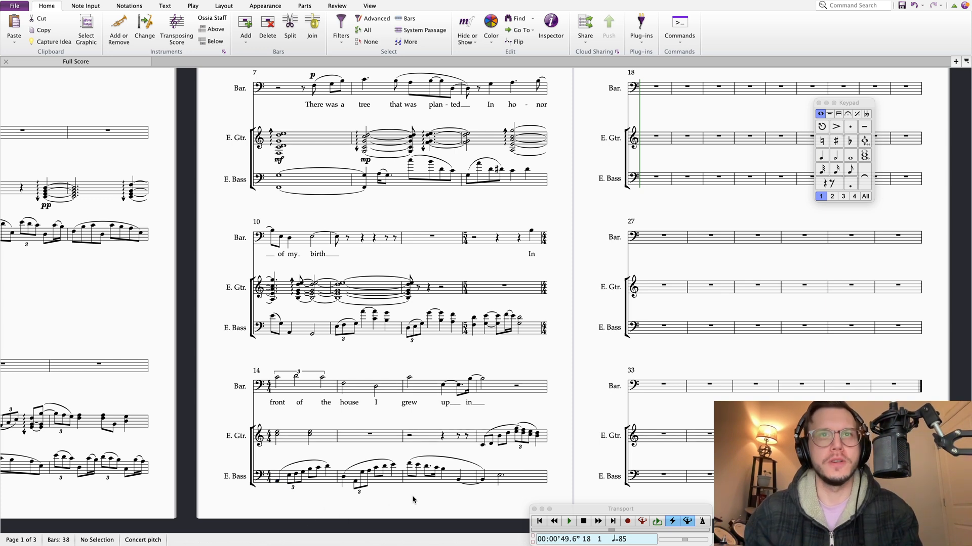
# Step: Rewrite beat 4 of the guitar's bar 17 as an eighth-note triplet of chords ending on G3 and B3
pyautogui.click(483, 446)
pyautogui.press('Right')
pyautogui.press('Right')
pyautogui.press('Right')
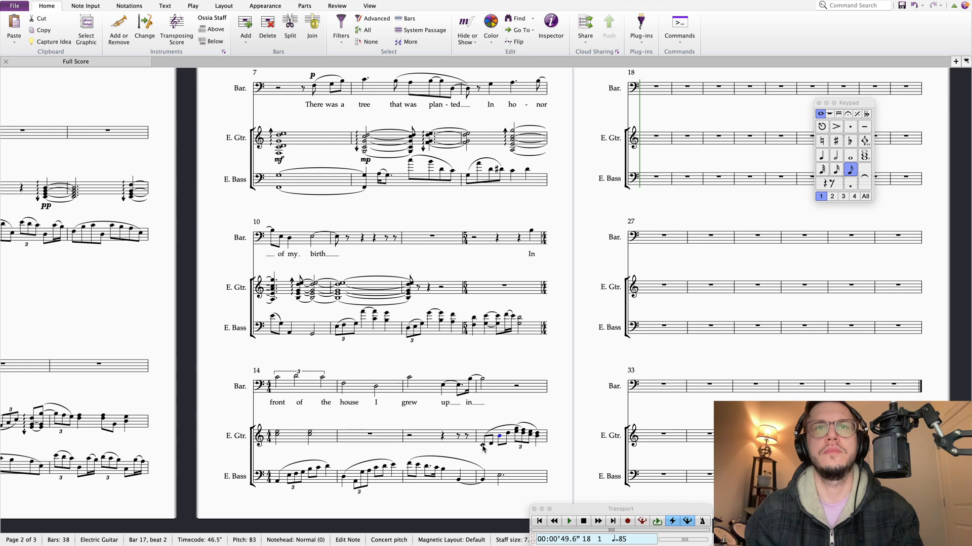
pyautogui.press('Right')
pyautogui.press('Right')
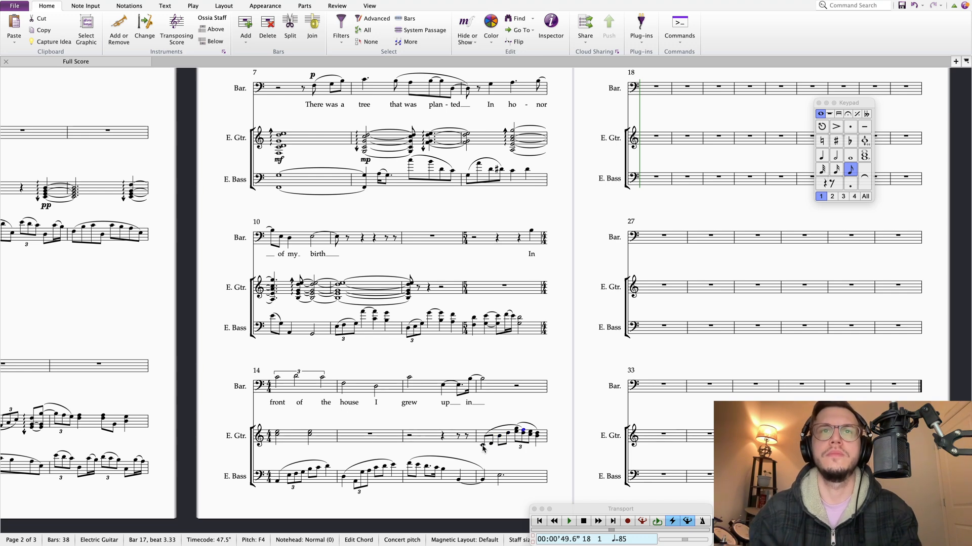
pyautogui.click(850, 170)
pyautogui.press('super+3')
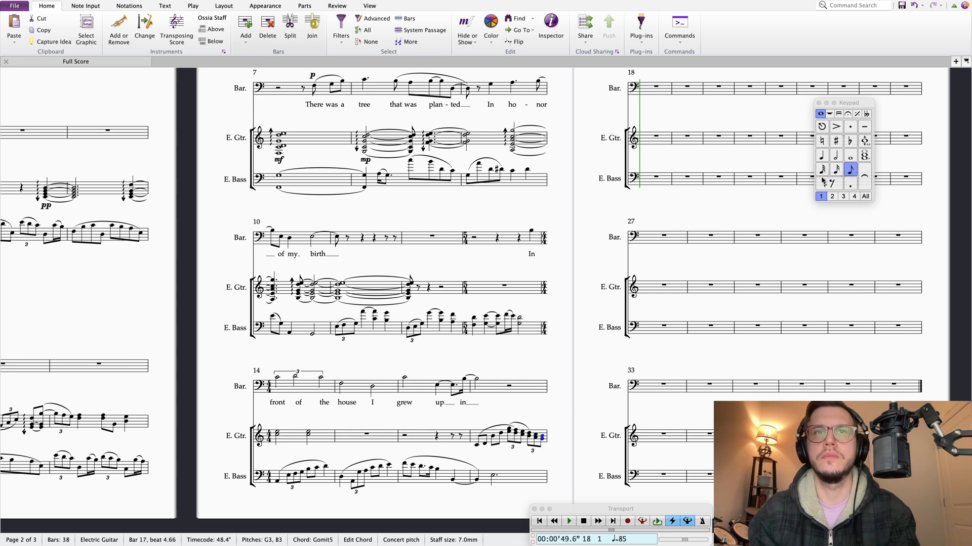
# Step: Try the top notes of the guitar's beat 4 triplet in bar 17 an octave lower and play from beat 3
pyautogui.click(512, 430)
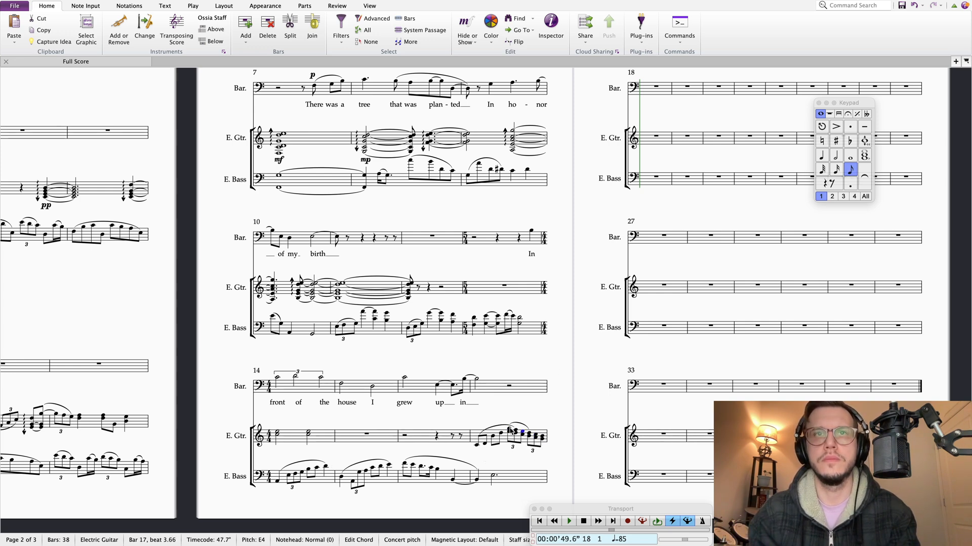
pyautogui.click(530, 433)
pyautogui.press('super+Down')
pyautogui.press('Right')
pyautogui.press('super+Down')
pyautogui.press('Right')
pyautogui.press('super+Down')
pyautogui.click(510, 433)
pyautogui.press('space')
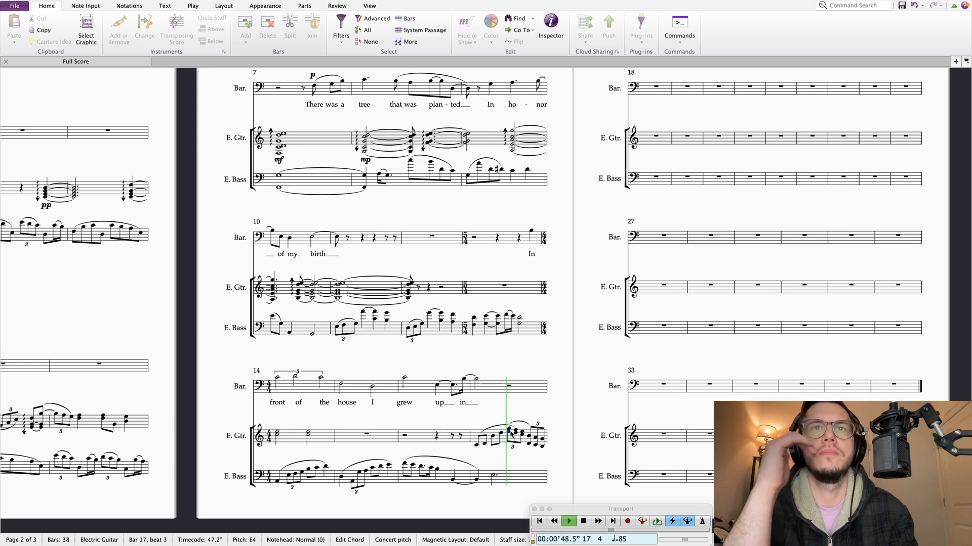
pyautogui.press('Escape')
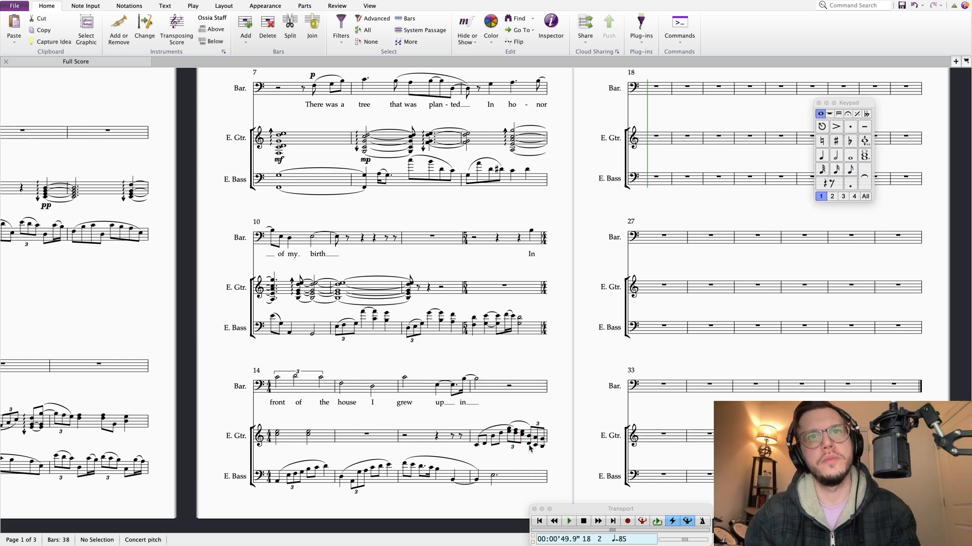
# Step: Move the lowered notes of the guitar's beat 4 triplet in bar 17 back up an octave
pyautogui.click(529, 445)
pyautogui.click(529, 437)
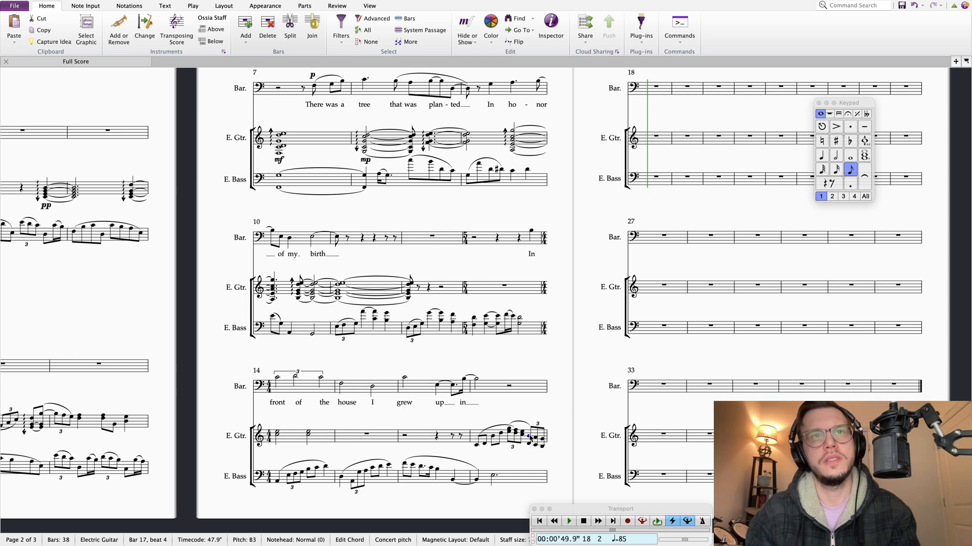
pyautogui.click(529, 444)
pyautogui.press('super+Up')
pyautogui.press('Right')
pyautogui.press('super+Up')
pyautogui.press('super+z')
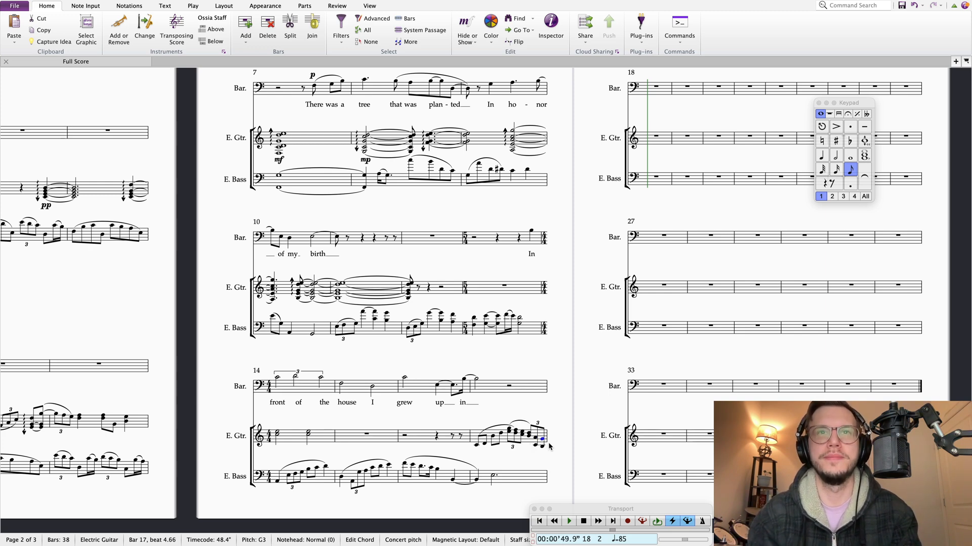
pyautogui.press('Left')
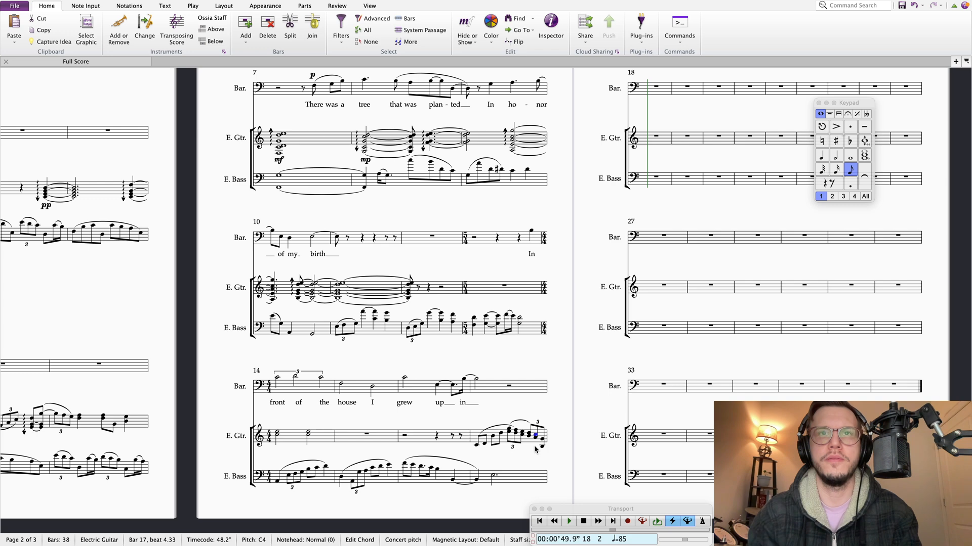
pyautogui.click(542, 447)
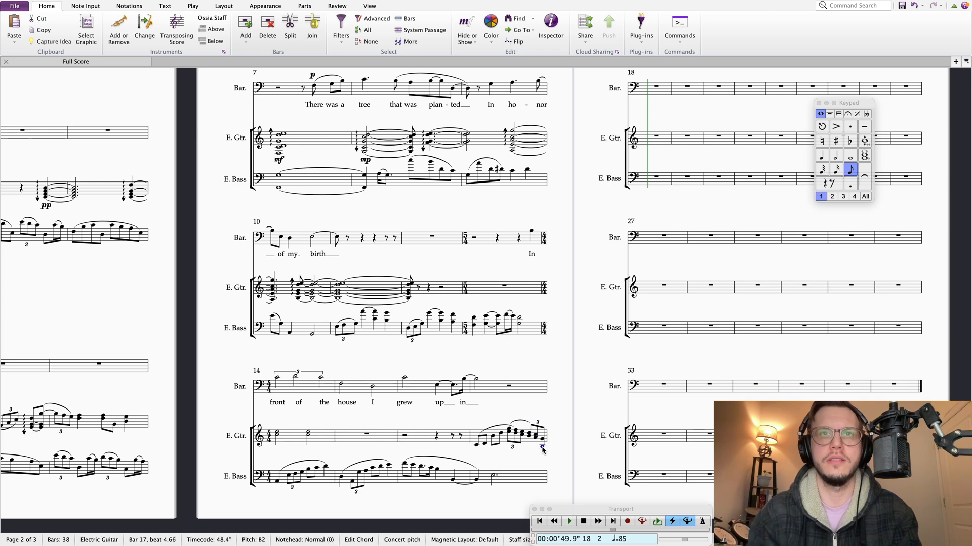
pyautogui.press('Delete')
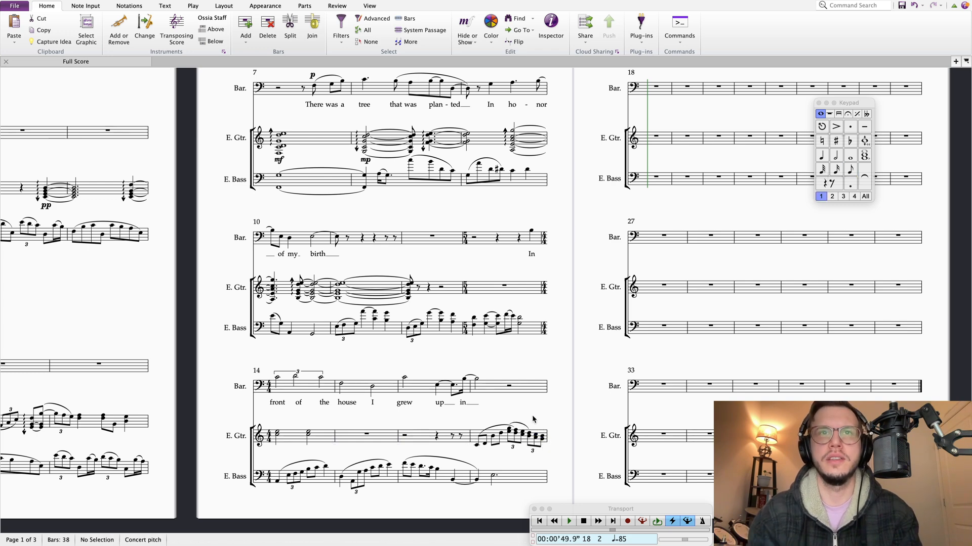
# Step: Delete the short slur over the guitar's chords in bar 17 and play the passage from bar 16
pyautogui.click(521, 424)
pyautogui.press('Delete')
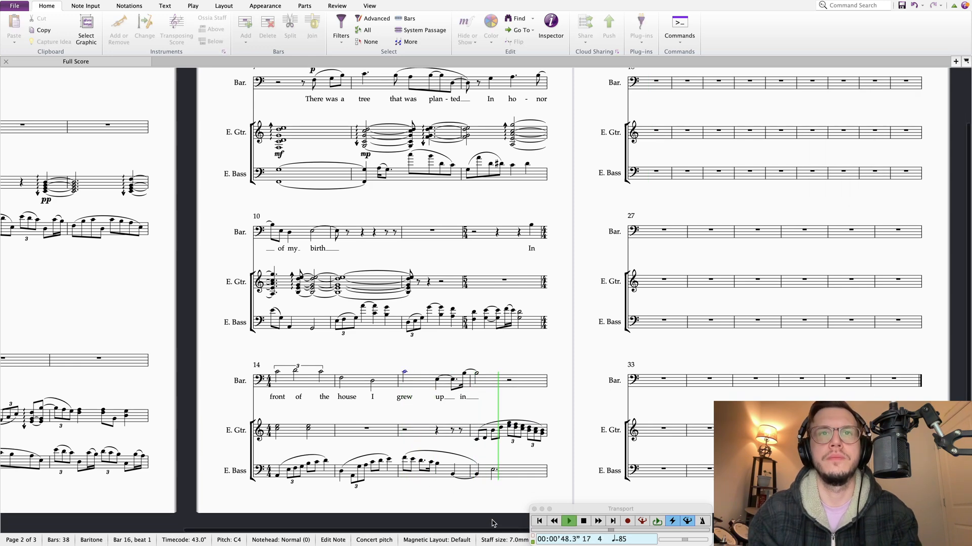
pyautogui.press('space')
pyautogui.moveTo(578, 428); pyautogui.dragTo(548, 426)
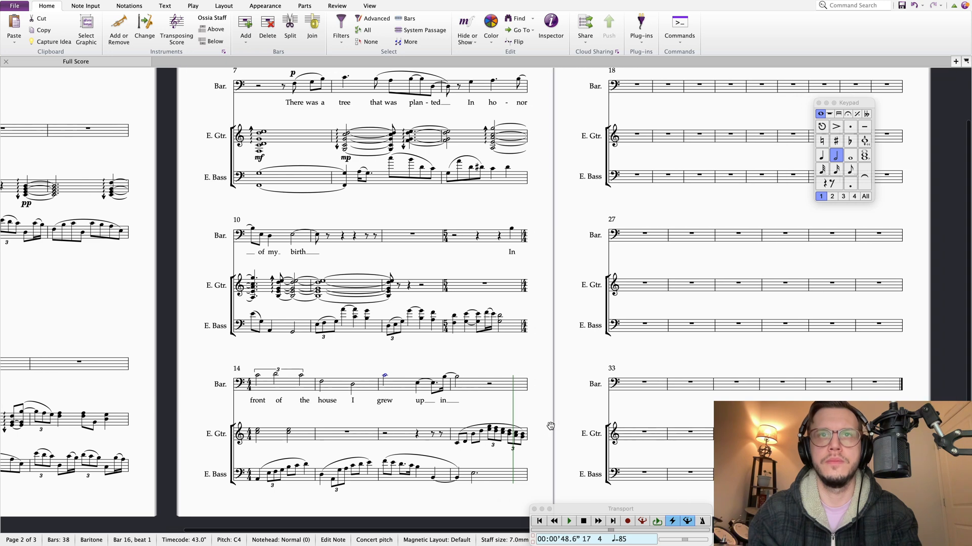
# Step: Shorten the bass's opening B1 in bar 17 to an eighth note and follow it with a second eighth note, trying D2, C2 and E2
pyautogui.click(455, 484)
pyautogui.click(851, 171)
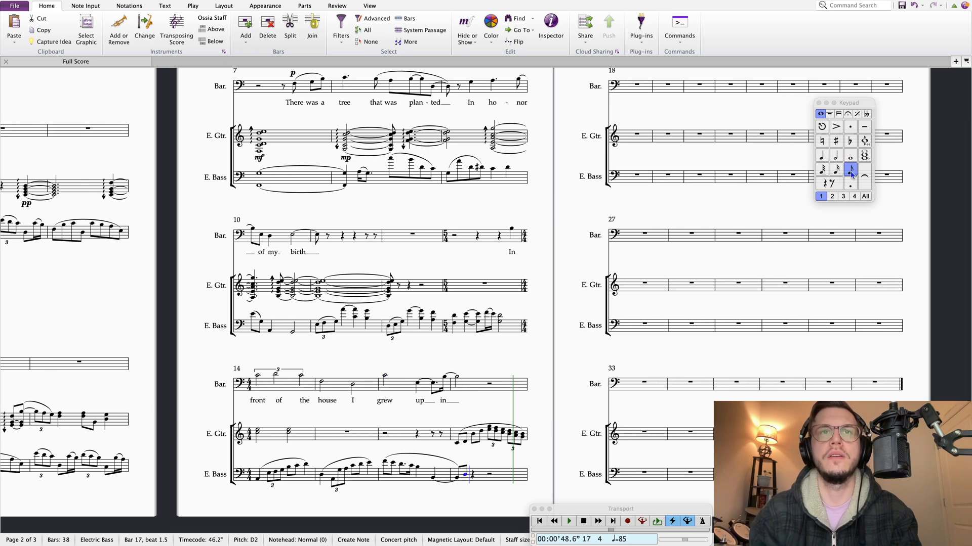
pyautogui.press('Down')
pyautogui.press('Left')
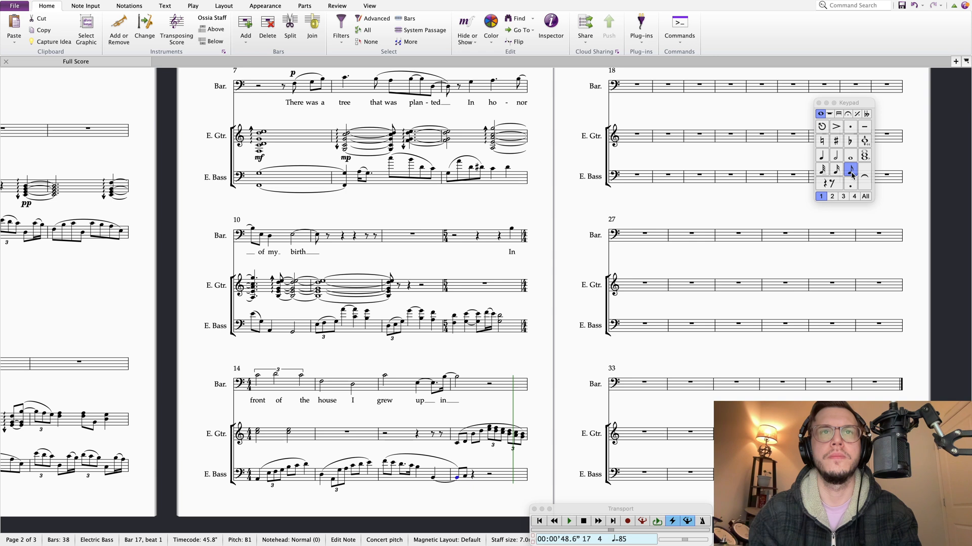
pyautogui.press('Right')
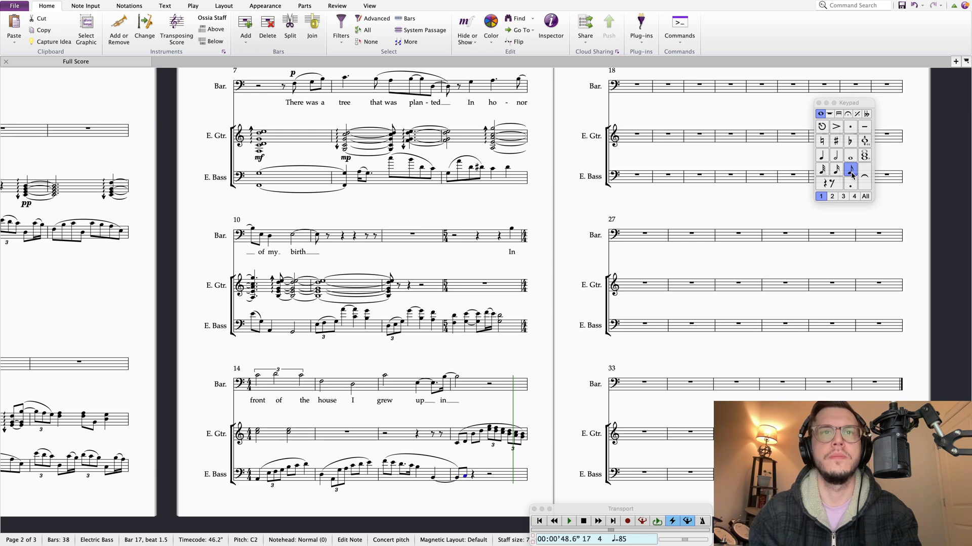
pyautogui.press('Up')
pyautogui.press('Up')
# Step: Continue the bass's bar 17 in eighth notes with D2 on both halves of beat 2 and A1 on beat 3
pyautogui.press('r')
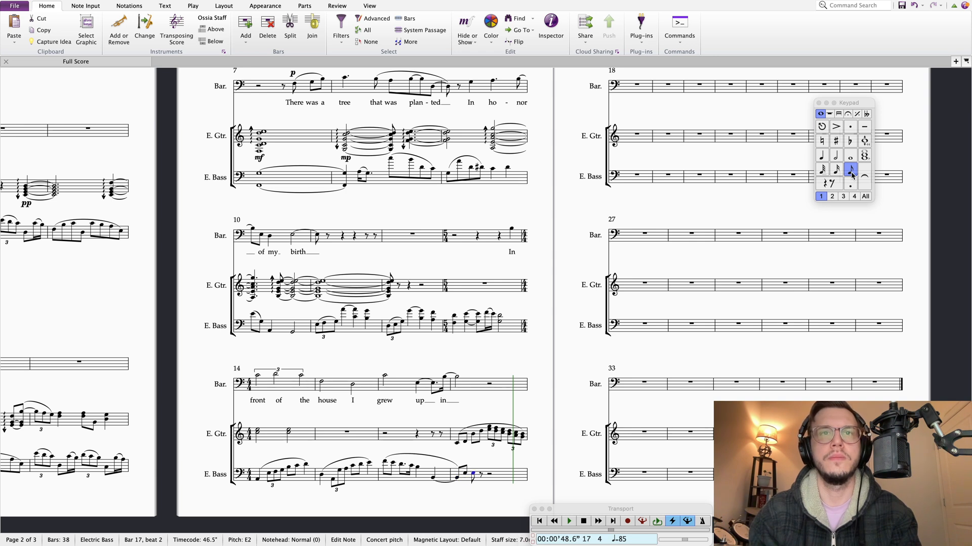
pyautogui.press('Down')
pyautogui.press('b')
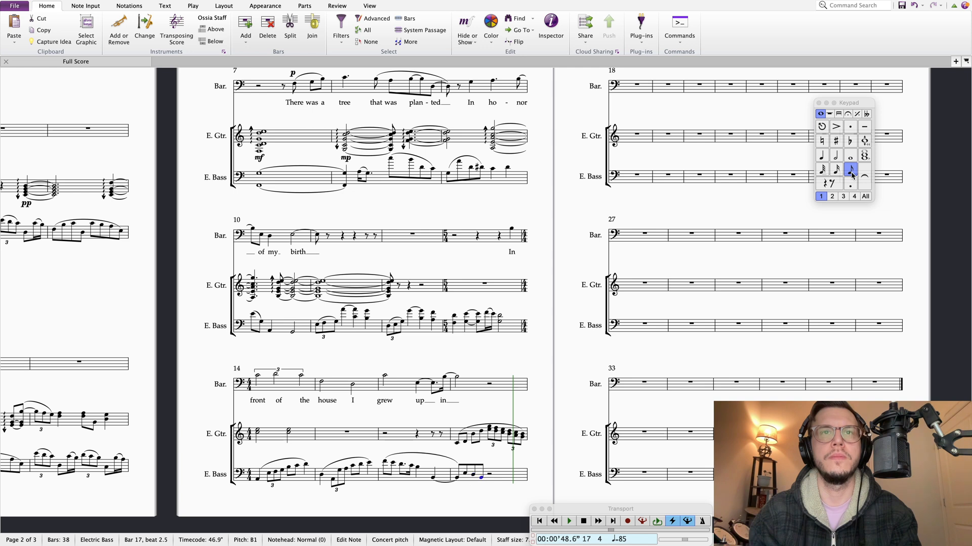
pyautogui.press('Up')
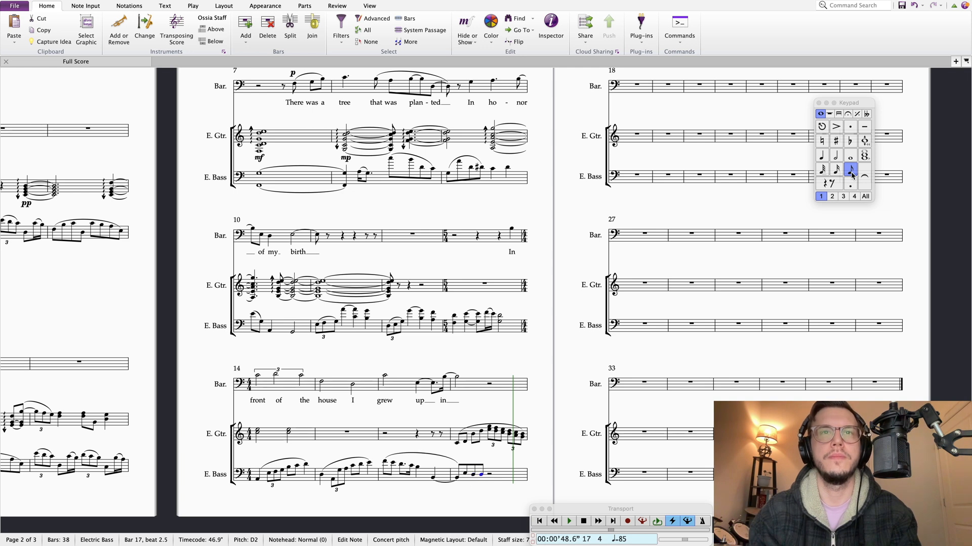
pyautogui.press('b')
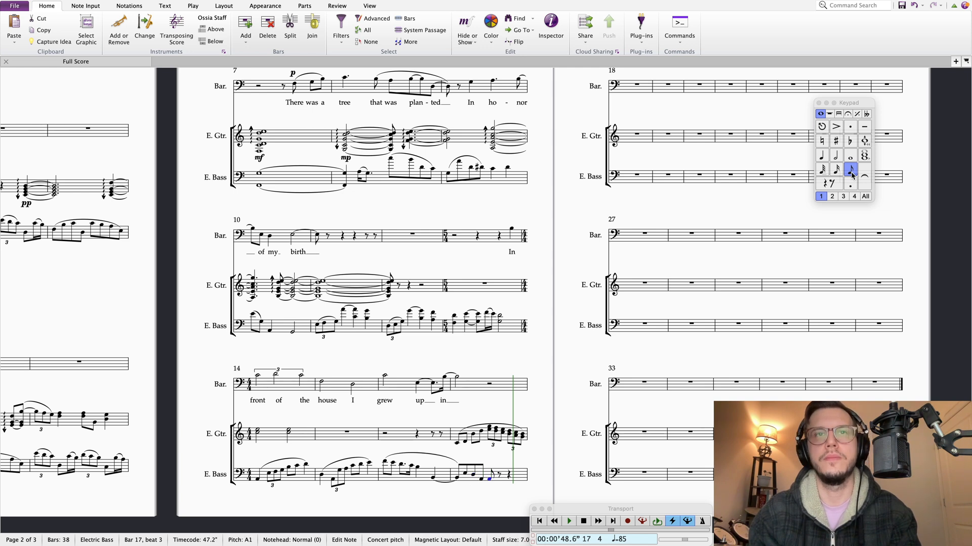
# Step: Rework the bass's bar 17 with D2 on the second half of beat 1 and an eighth-note triplet C2, B1, A1 on beat 2
pyautogui.press('Left')
pyautogui.press('Left')
pyautogui.press('Left')
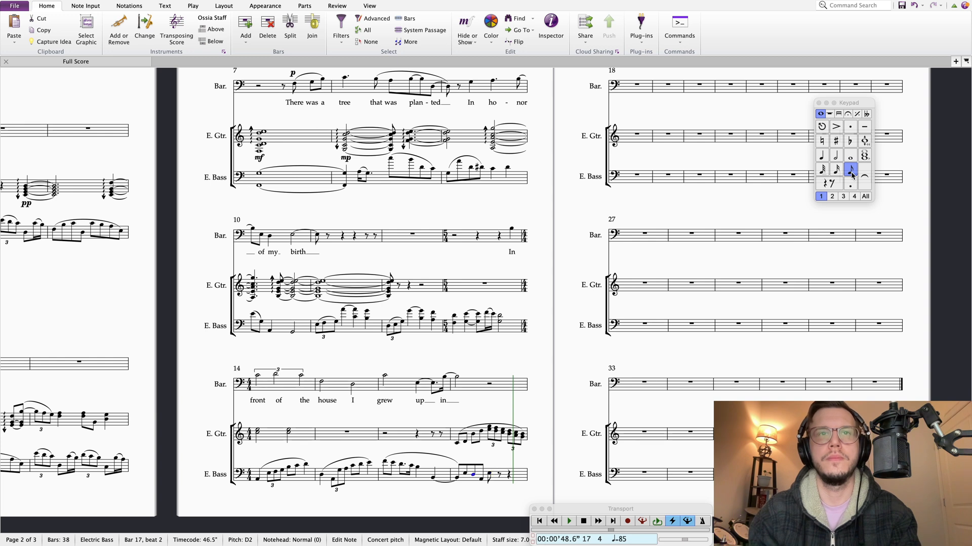
pyautogui.press('Right')
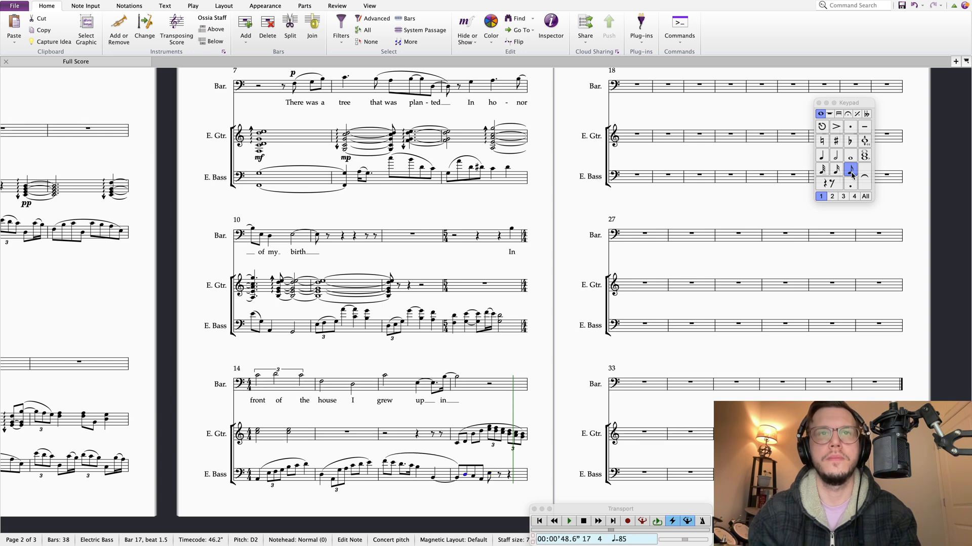
pyautogui.press('Right')
pyautogui.press('Left')
pyautogui.press('super+3')
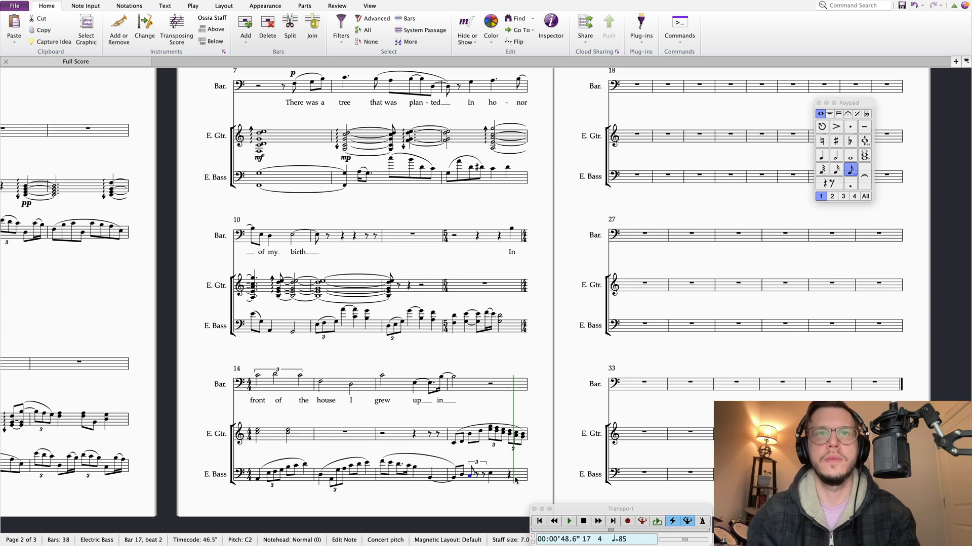
pyautogui.press('n')
pyautogui.press('b')
pyautogui.press('a')
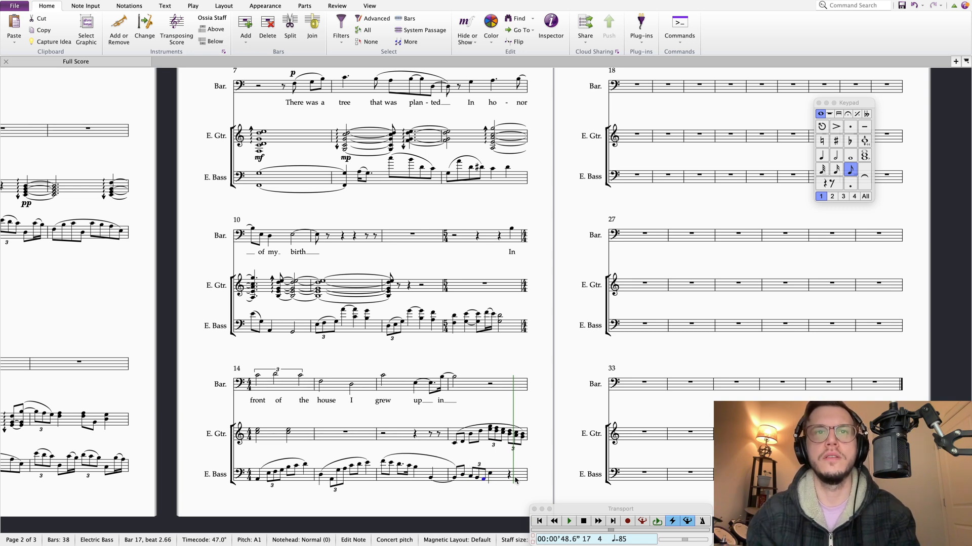
# Step: Lengthen the bass's E2 on beat 3 of bar 17 to a half note and audition the preceding triplet's B1 and A1
pyautogui.press('Right')
pyautogui.press('6')
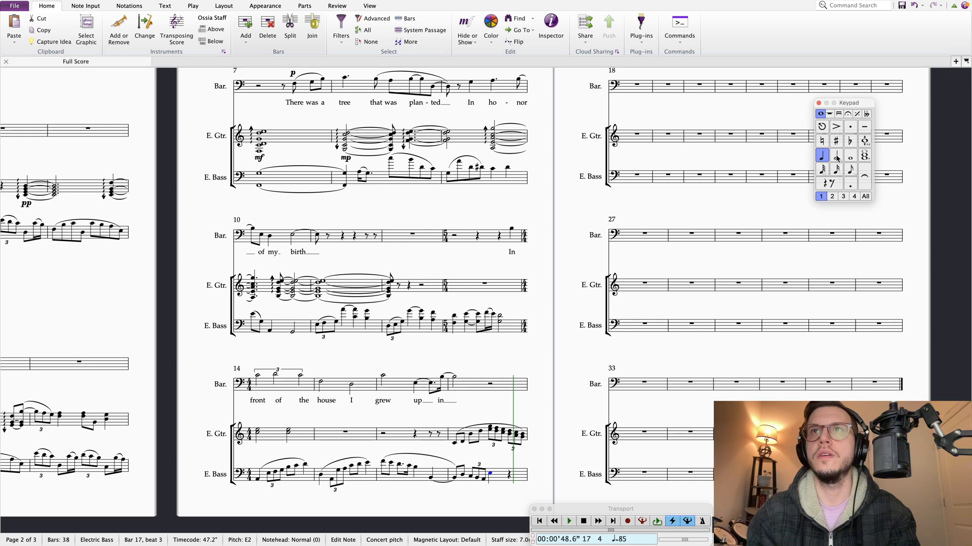
pyautogui.click(471, 477)
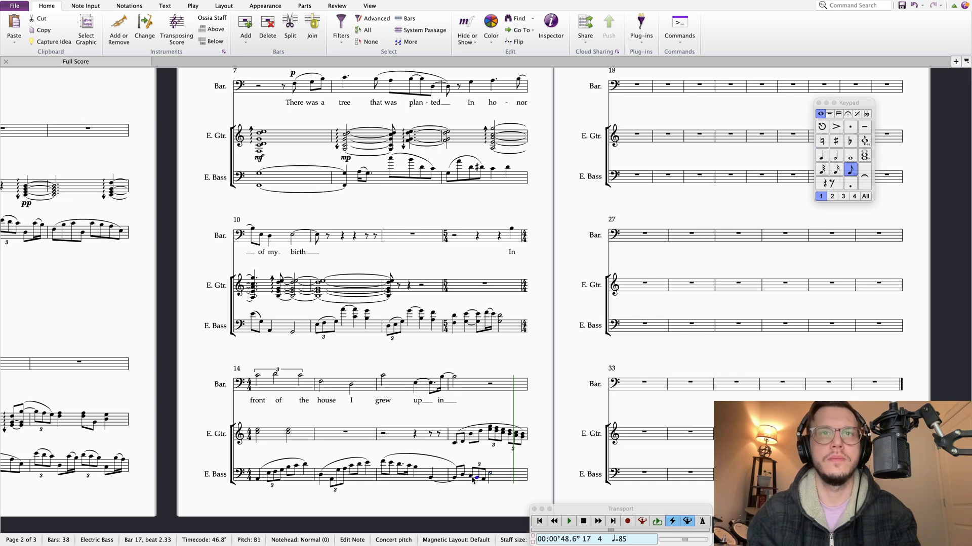
pyautogui.click(483, 479)
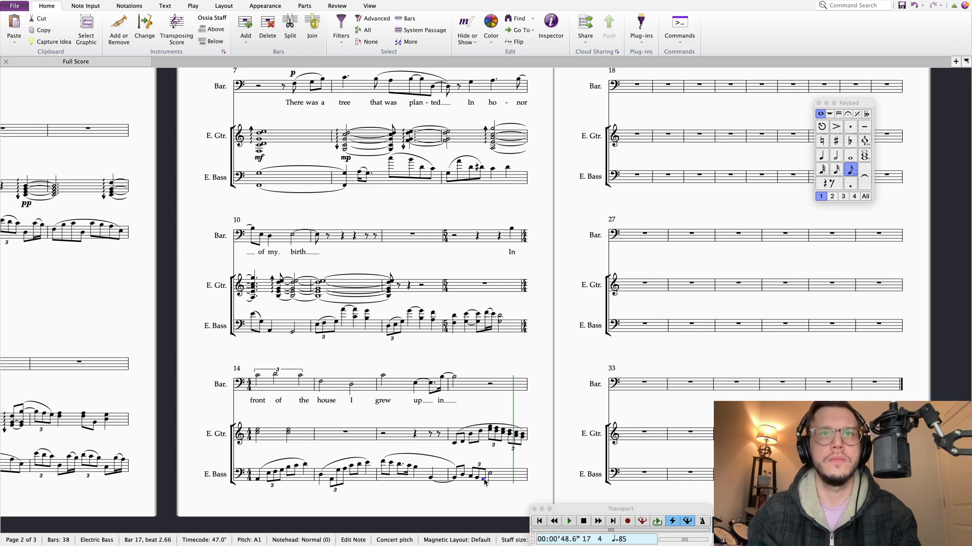
# Step: Play from the bass's first note of bar 16 to hear the new bass line in bar 17
pyautogui.click(383, 463)
pyautogui.press('p')
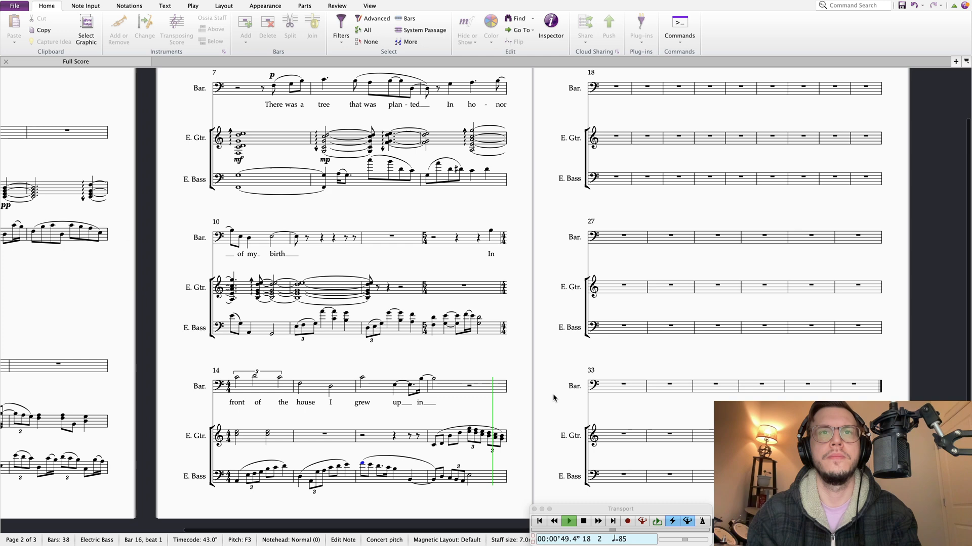
pyautogui.press('space')
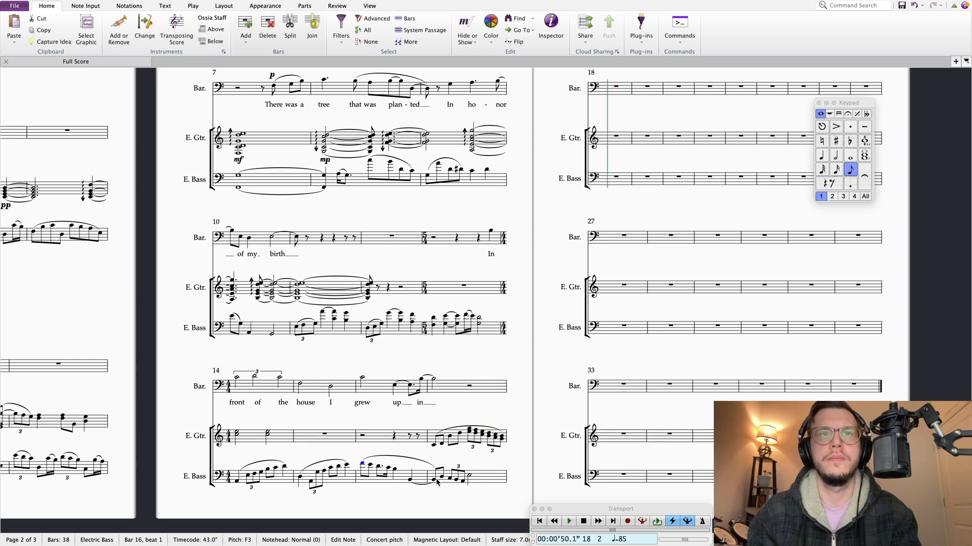
# Step: Replace the bass's triplet on beat 2 of bar 17 with a quarter-note C2, leaving a quarter-note E2 on beat 3
pyautogui.click(441, 477)
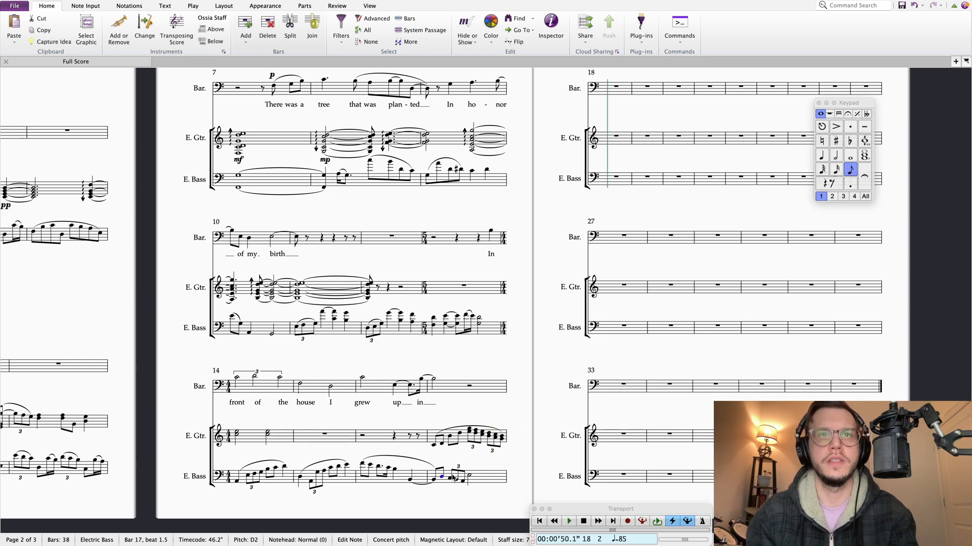
pyautogui.press('c')
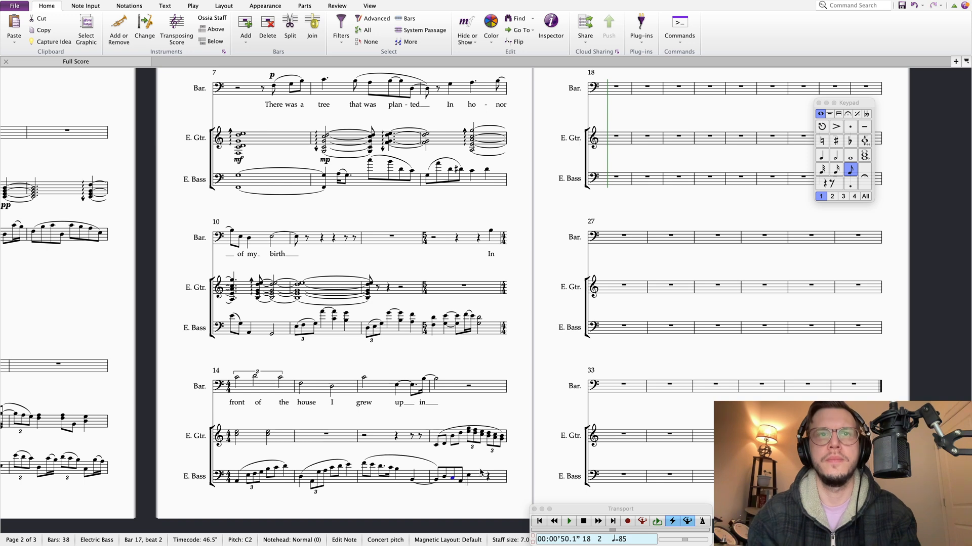
pyautogui.click(822, 155)
pyautogui.press('Right')
pyautogui.press('Left')
pyautogui.press('Left')
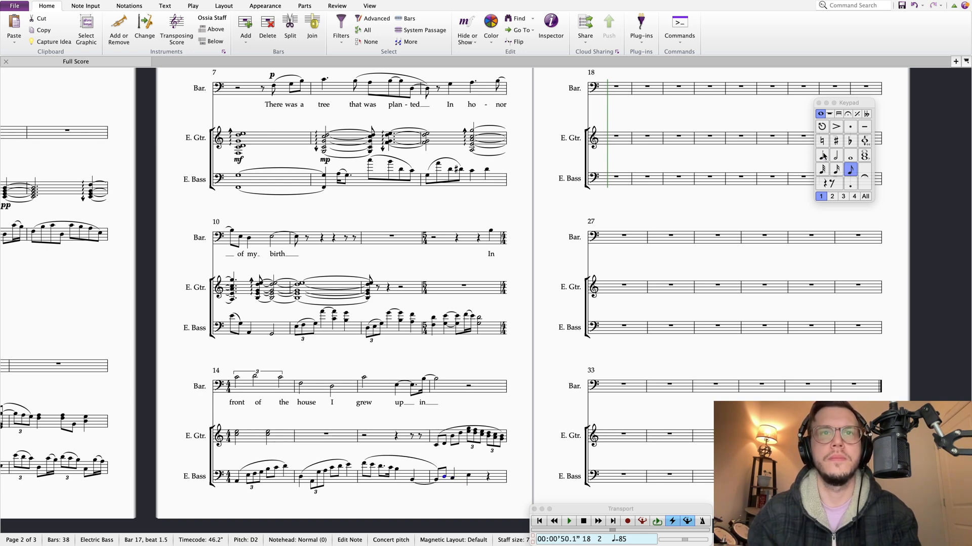
pyautogui.press('Right')
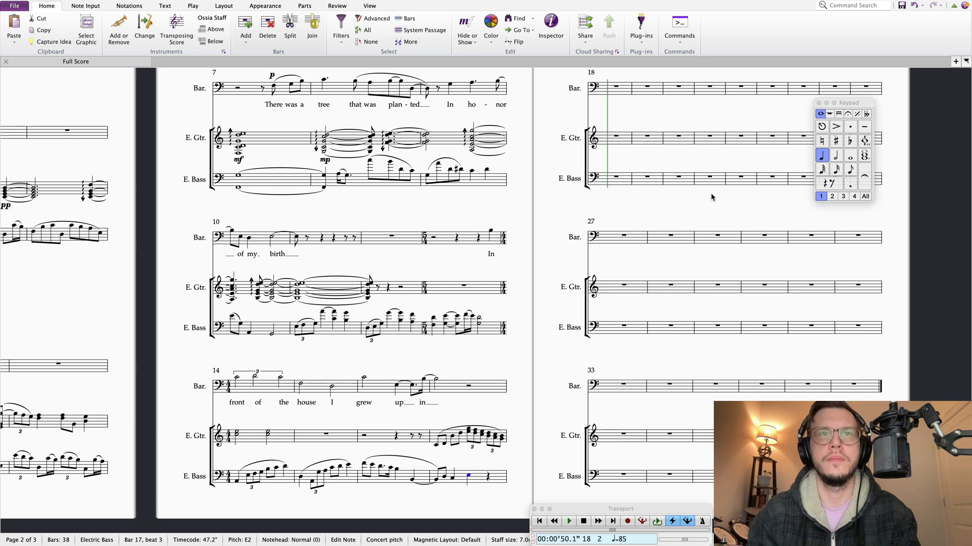
# Step: Continue the bass in quarter notes with F2 on beat 4 of bar 17 and C3 on beat 1 of bar 18
pyautogui.click(468, 476)
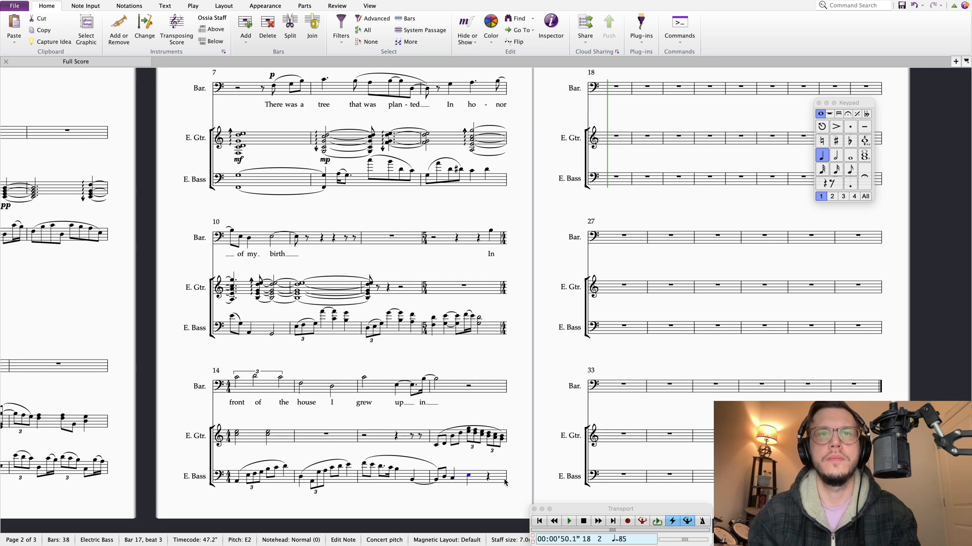
pyautogui.press('r')
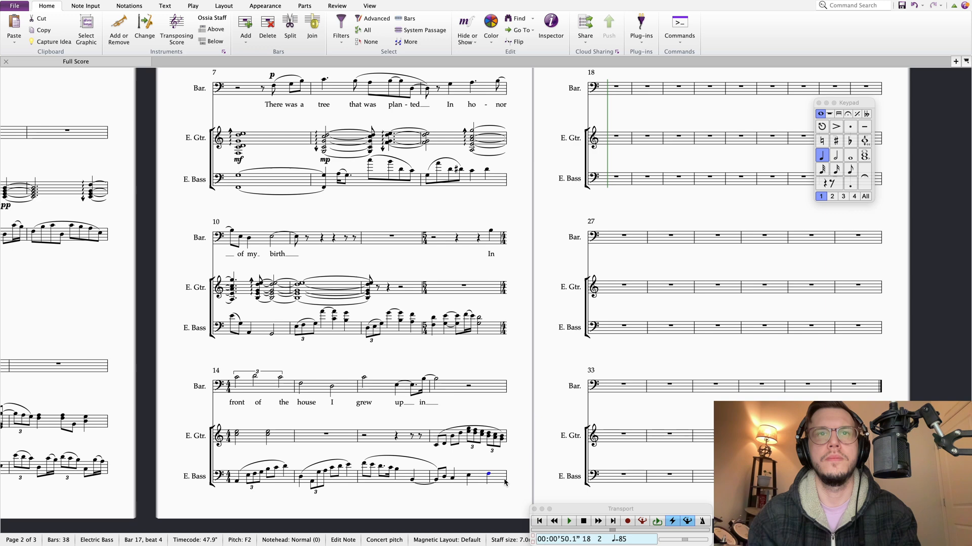
pyautogui.press('Left')
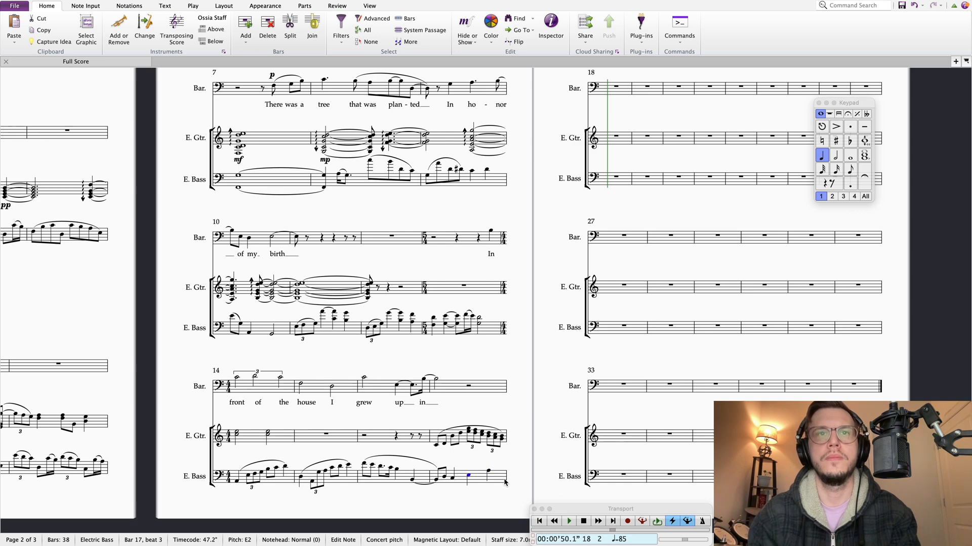
pyautogui.press('Right')
pyautogui.press('Up')
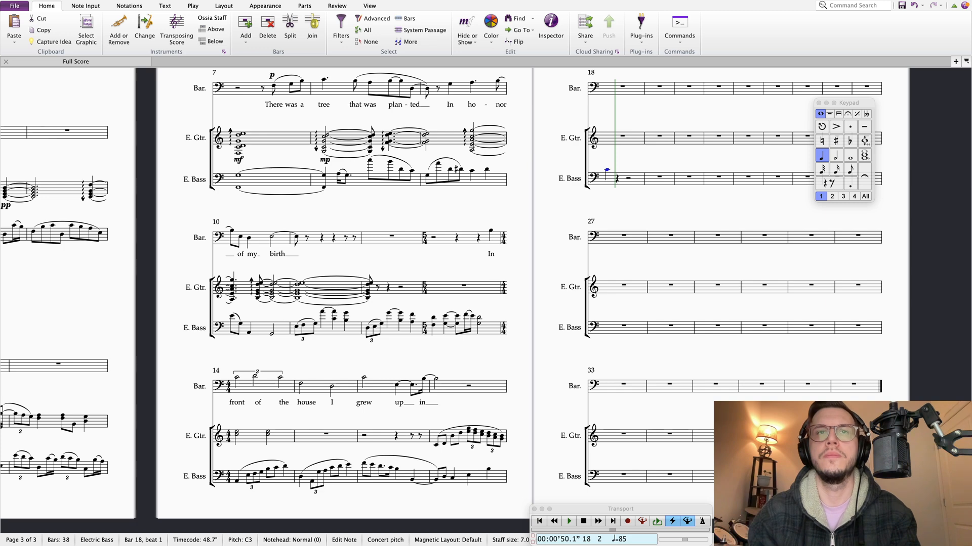
# Step: Play back from the bass's first note of bar 16 to hear the quarter-note line leading into bar 18
pyautogui.click(364, 464)
pyautogui.press('p')
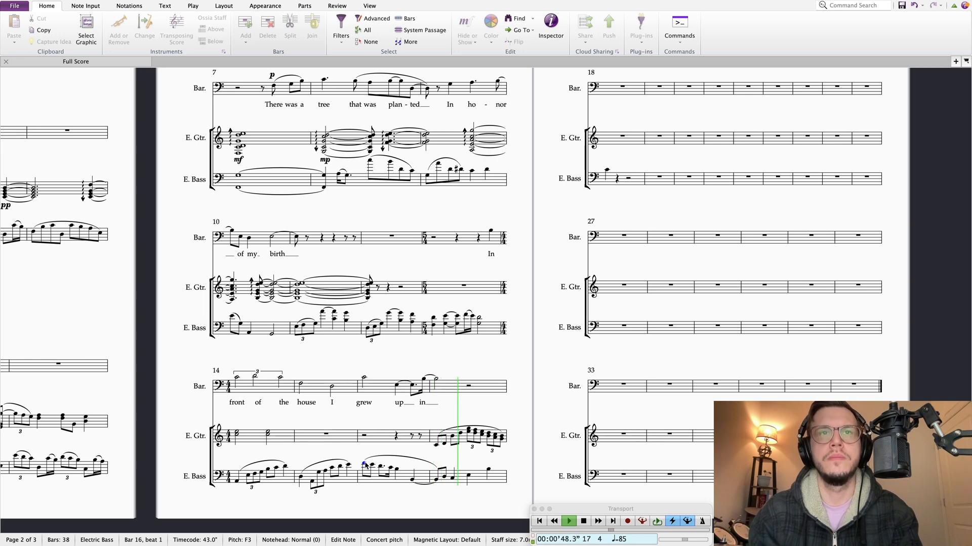
pyautogui.press('space')
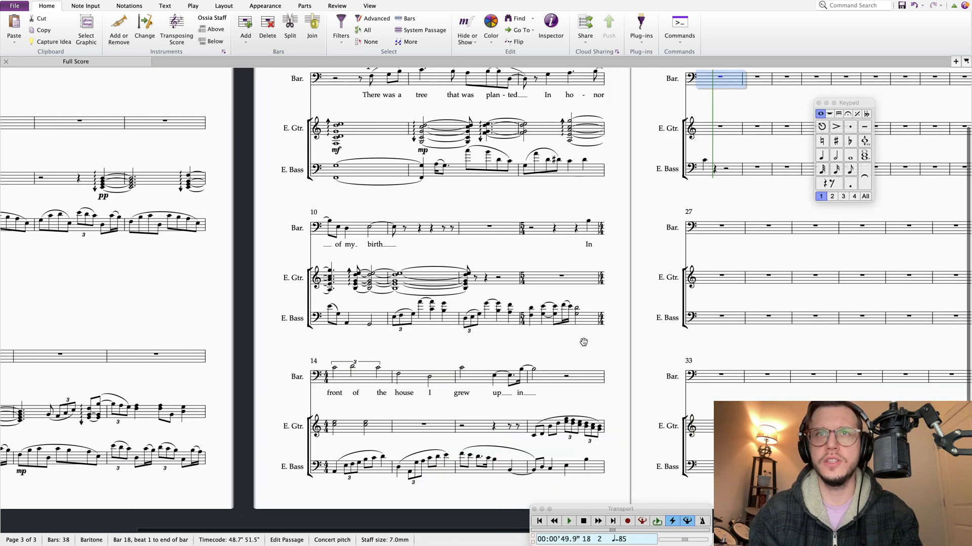
pyautogui.moveTo(582, 341); pyautogui.dragTo(525, 340)
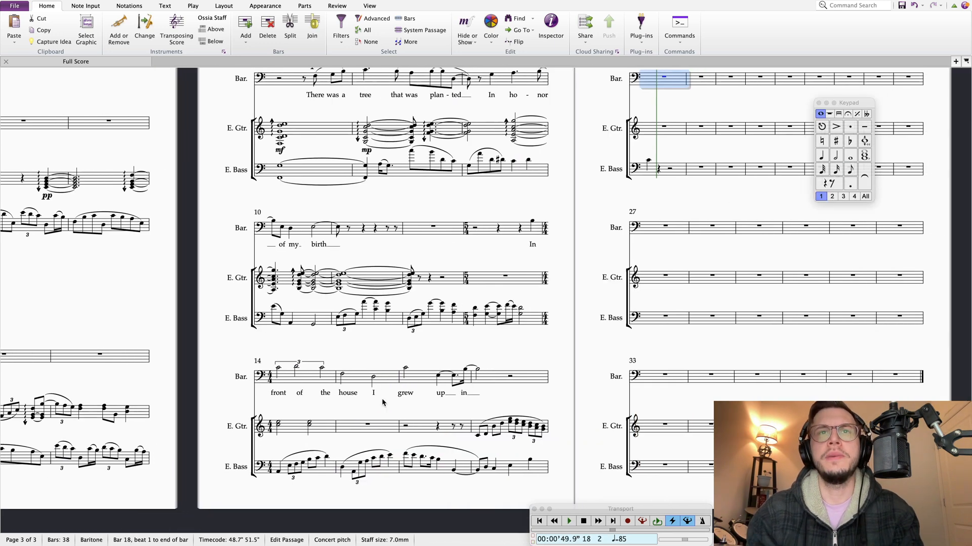
pyautogui.moveTo(557, 429); pyautogui.dragTo(556, 433)
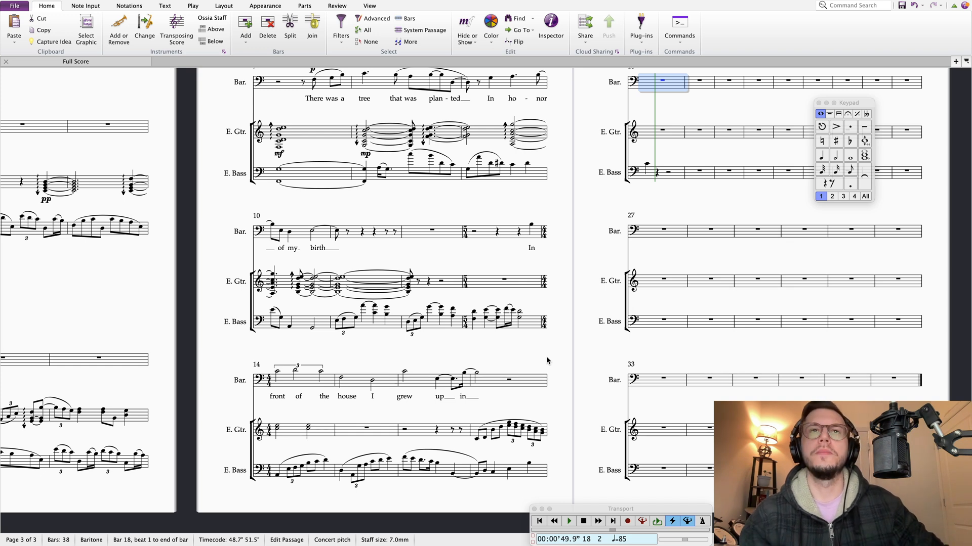
pyautogui.hscroll(-1, 546, 356)
pyautogui.scroll(1, 546, 356)
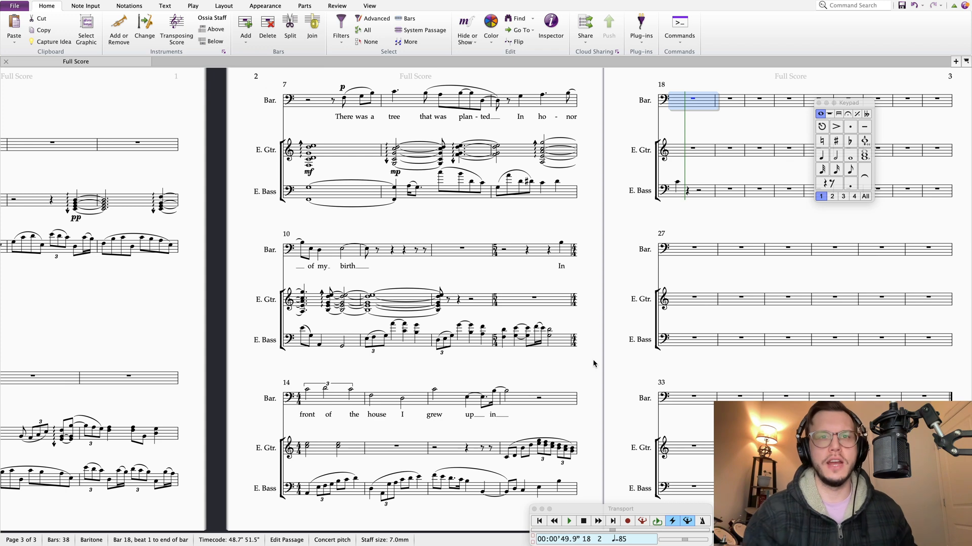
pyautogui.click(567, 366)
pyautogui.hscroll(2, 566, 366)
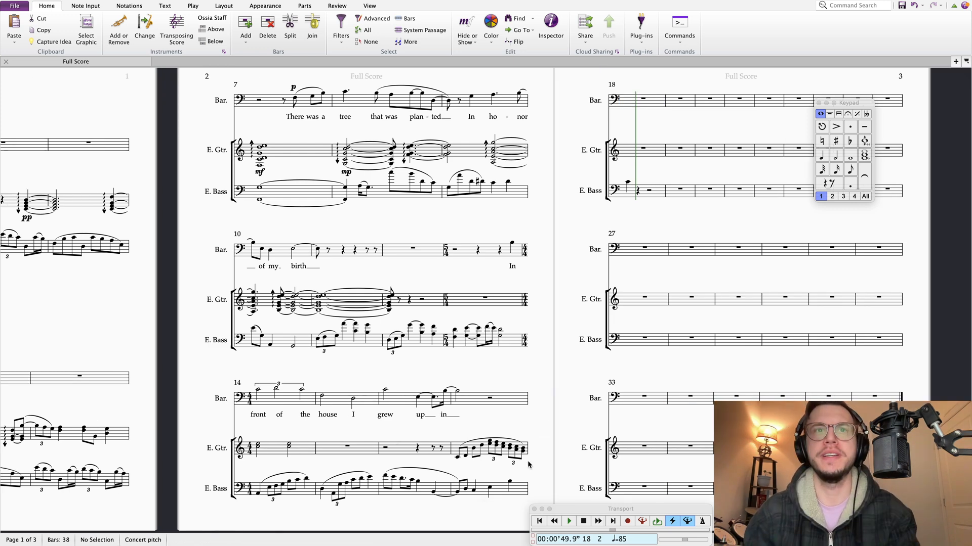
# Step: Change the pitch of the bass's note on beat 3 of bar 17 to A2, trying a lower pitch first
pyautogui.click(490, 489)
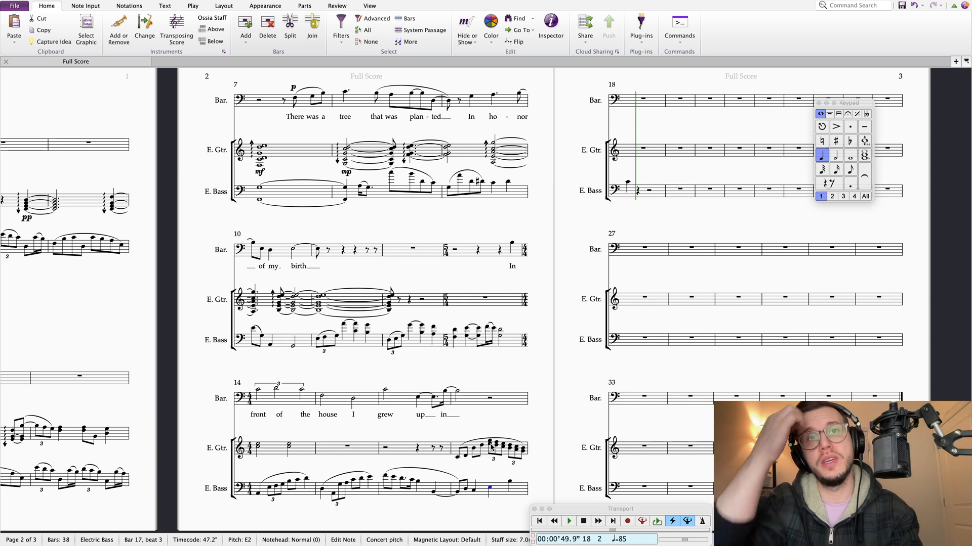
pyautogui.press('Down')
pyautogui.press('Down')
pyautogui.press('Right')
pyautogui.press('Right')
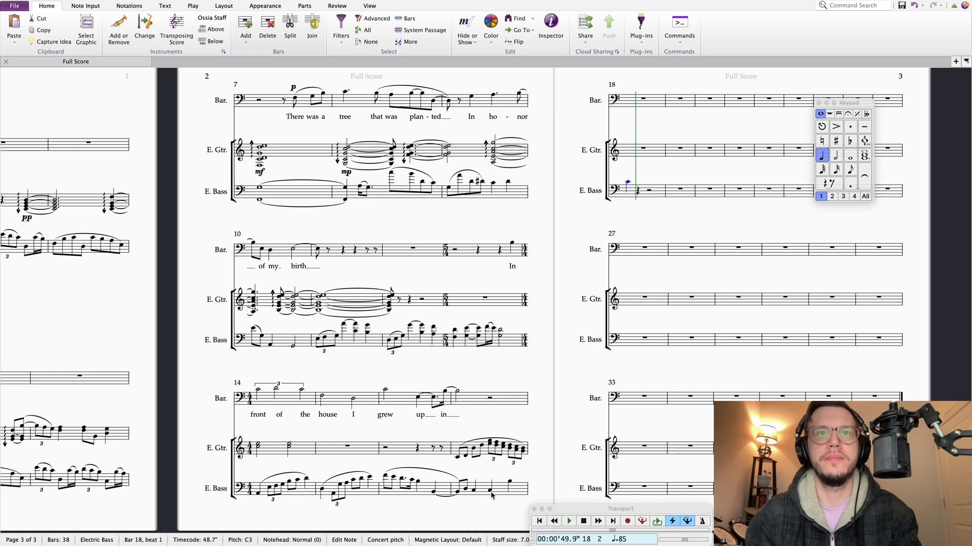
pyautogui.press('Up')
pyautogui.press('Up')
pyautogui.press('Up')
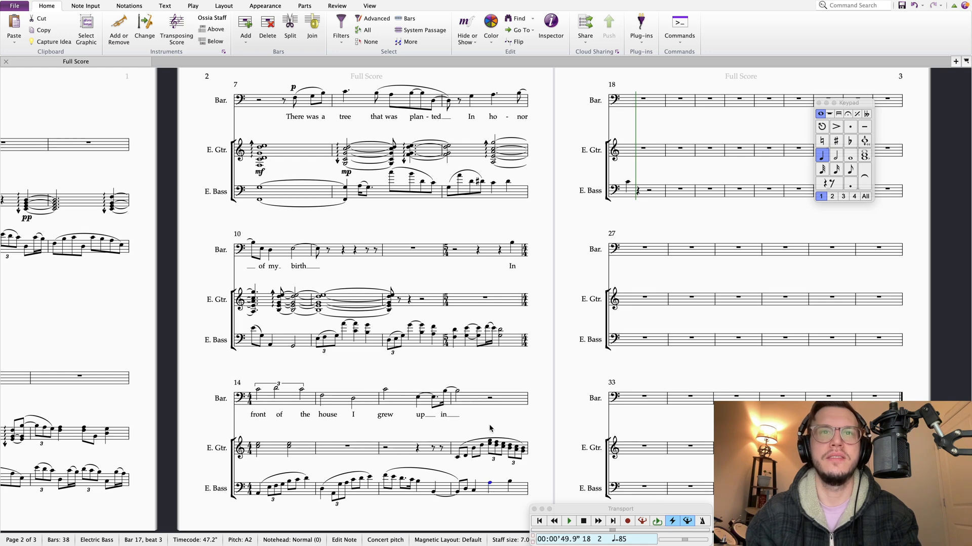
# Step: Play from beat 3 of bar 17 with the guitar chord and bass note selected, and clear the selection
pyautogui.click(490, 444)
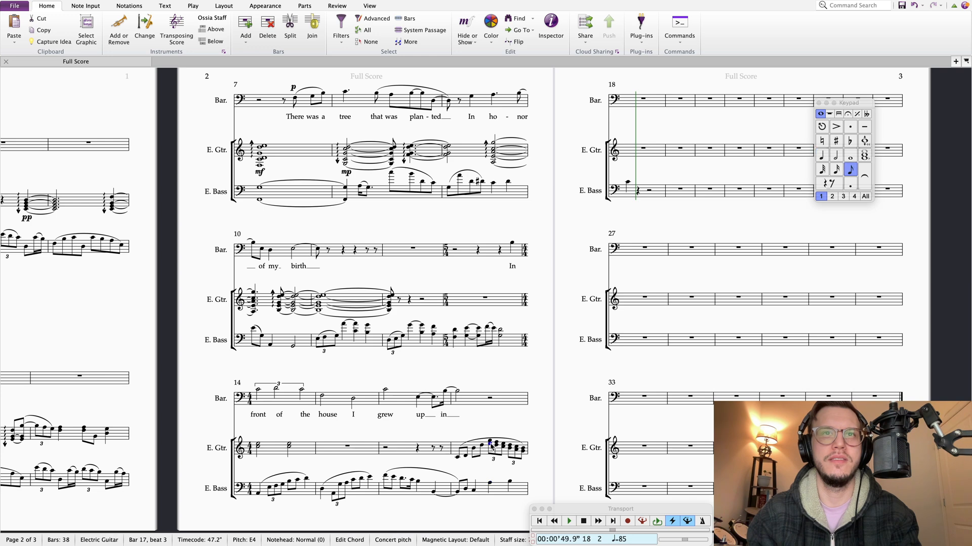
pyautogui.hotkey('shift', 'Down')
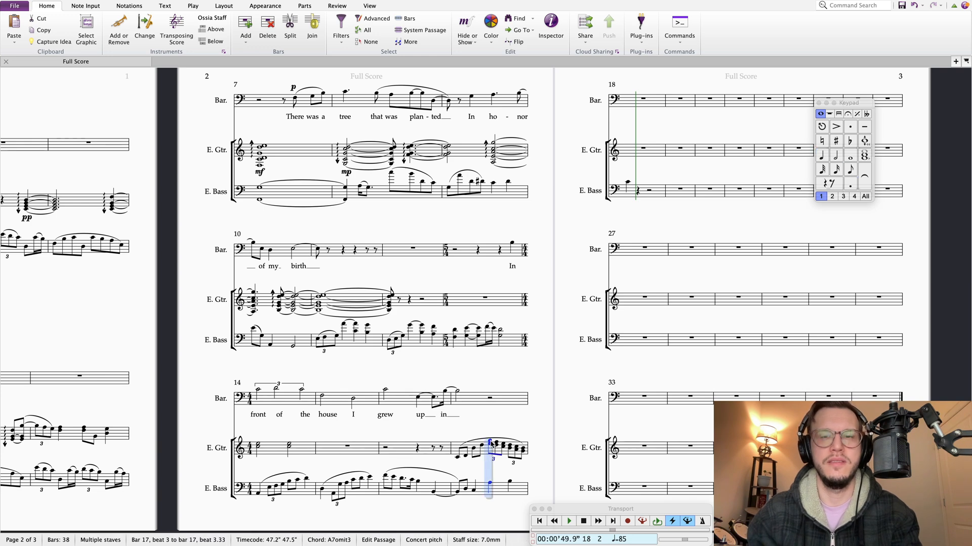
pyautogui.press('space')
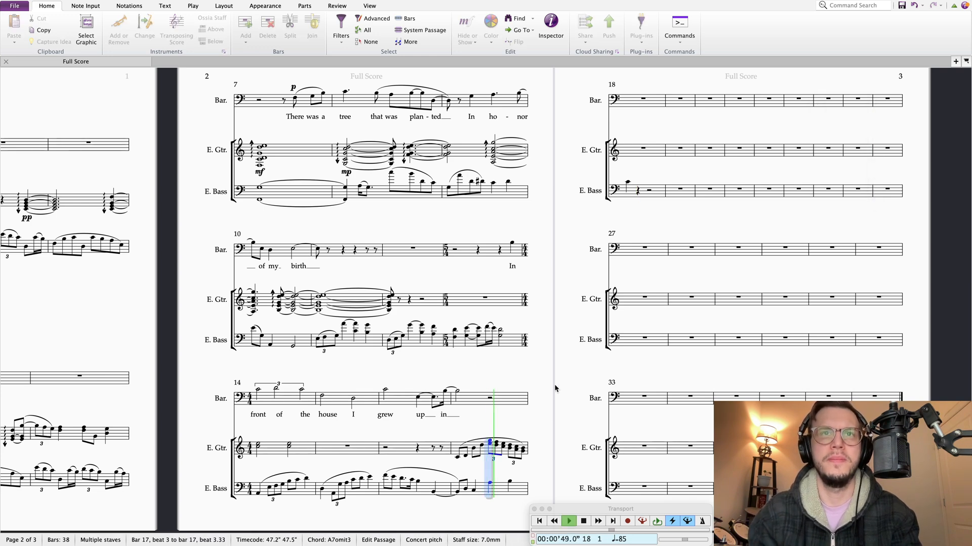
pyautogui.press('space')
pyautogui.press('Escape')
# Step: Check the next lyric line in Google Docs, and start the baritone's bar 18 with a quarter rest and quarter-note C4s on beats 2 and 3
pyautogui.hotkey('ctrl', 'Right')
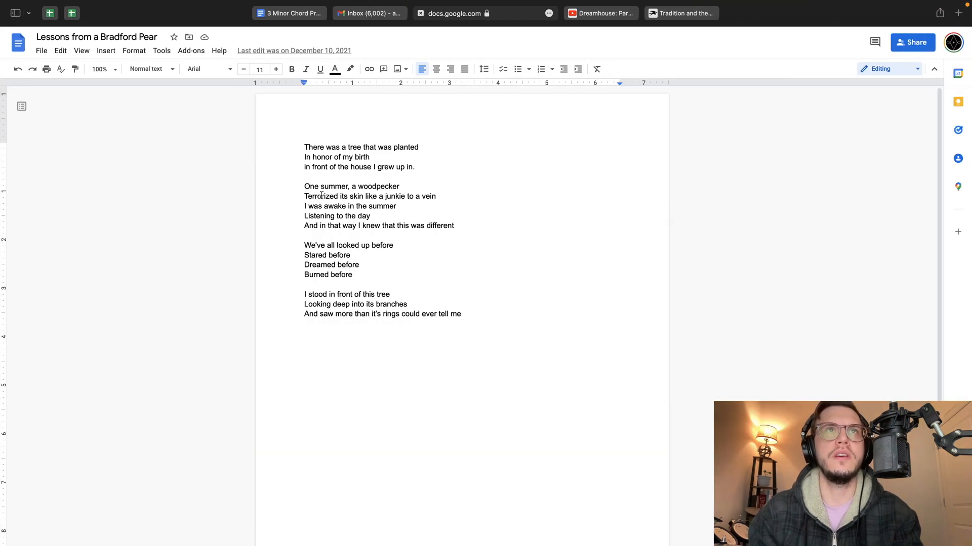
pyautogui.hotkey('ctrl', 'Left')
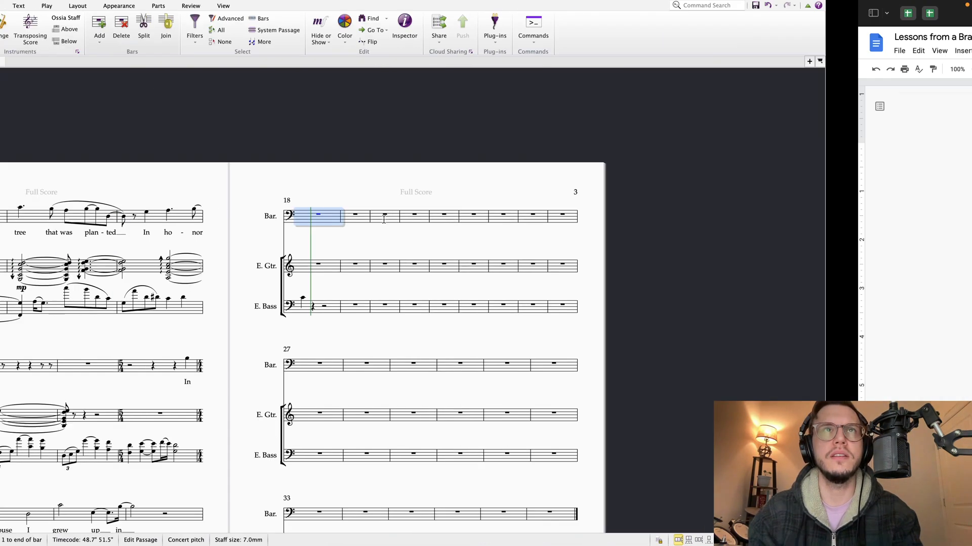
pyautogui.click(491, 233)
pyautogui.click(452, 218)
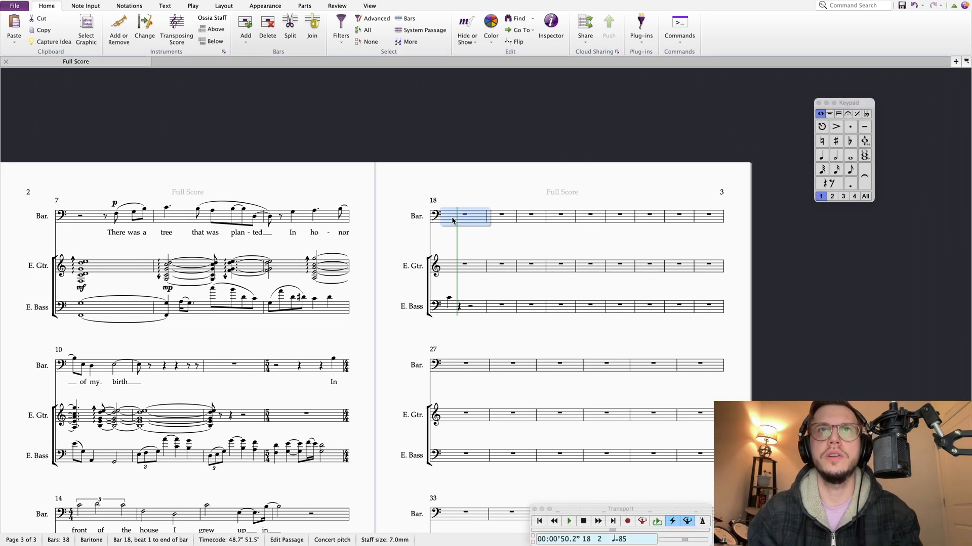
pyautogui.click(822, 161)
pyautogui.click(829, 183)
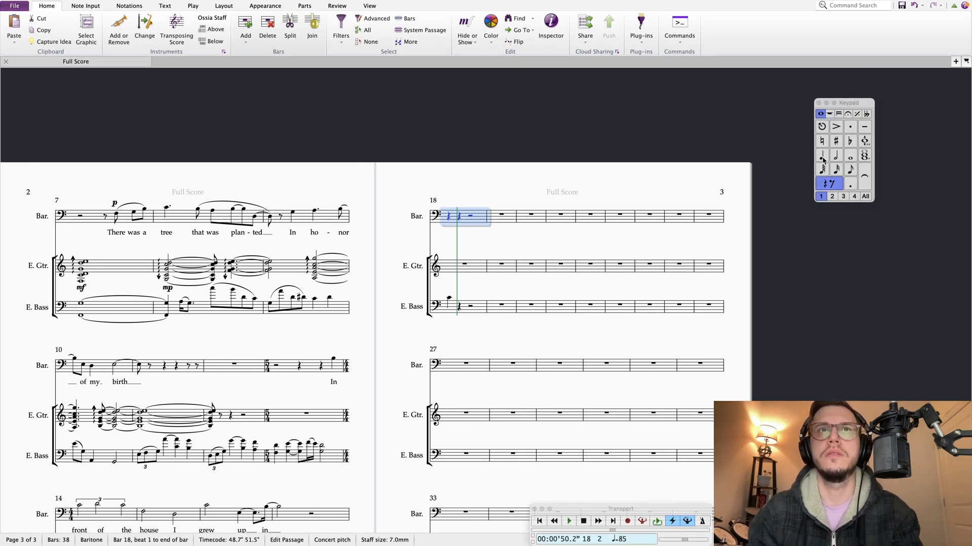
pyautogui.press('d')
pyautogui.press('Up')
pyautogui.press('c')
pyautogui.press('Left')
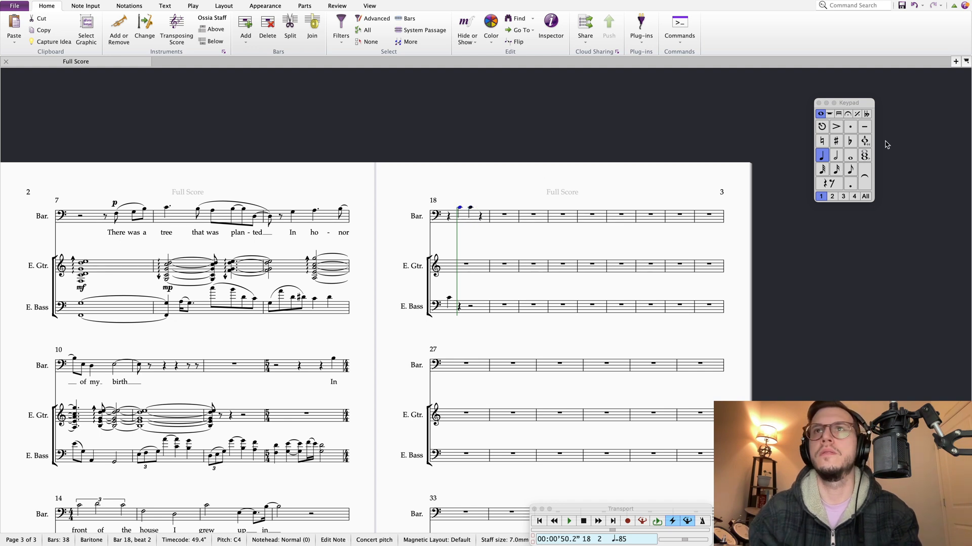
# Step: Start the baritone's beat 2 of bar 18 with an eighth rest before an eighth-note C4, and add a quarter-note A3 on beat 4
pyautogui.click(848, 172)
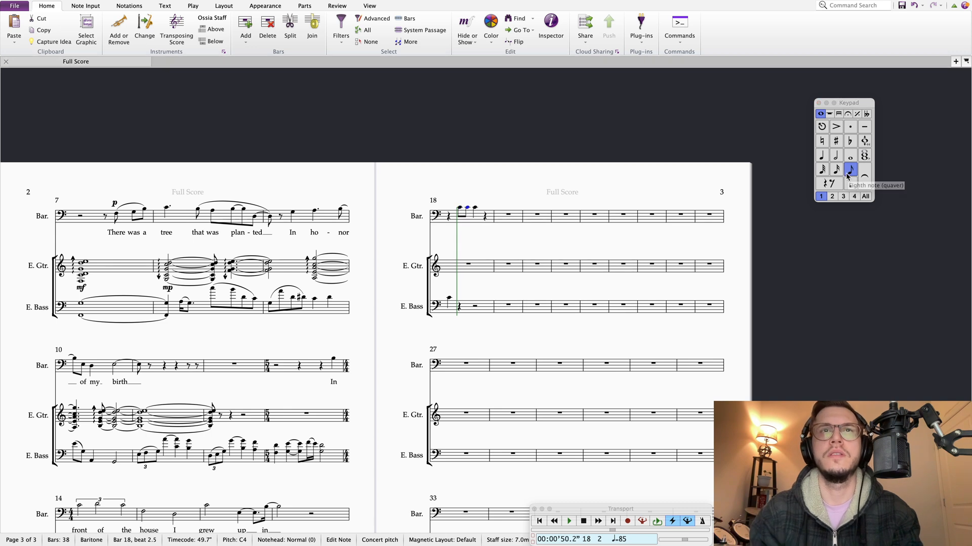
pyautogui.press('Right')
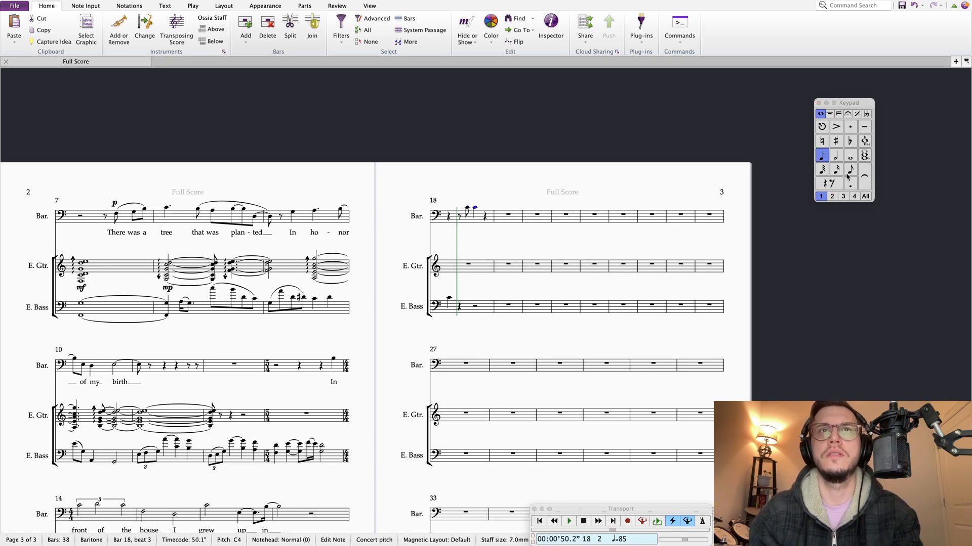
pyautogui.press('b')
# Step: Play from the baritone's eighth-note C4 in bar 18 to hear the new vocal phrase
pyautogui.press('Left')
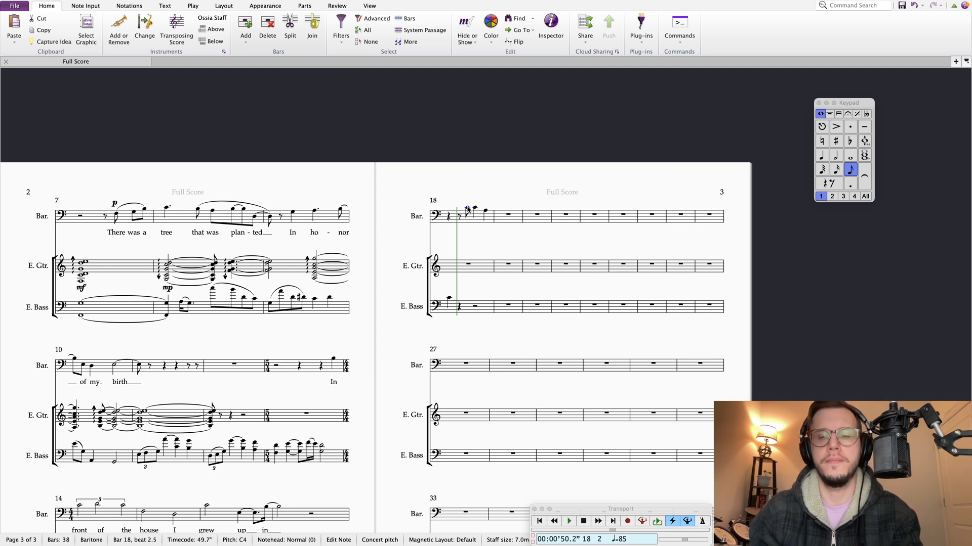
pyautogui.press('space')
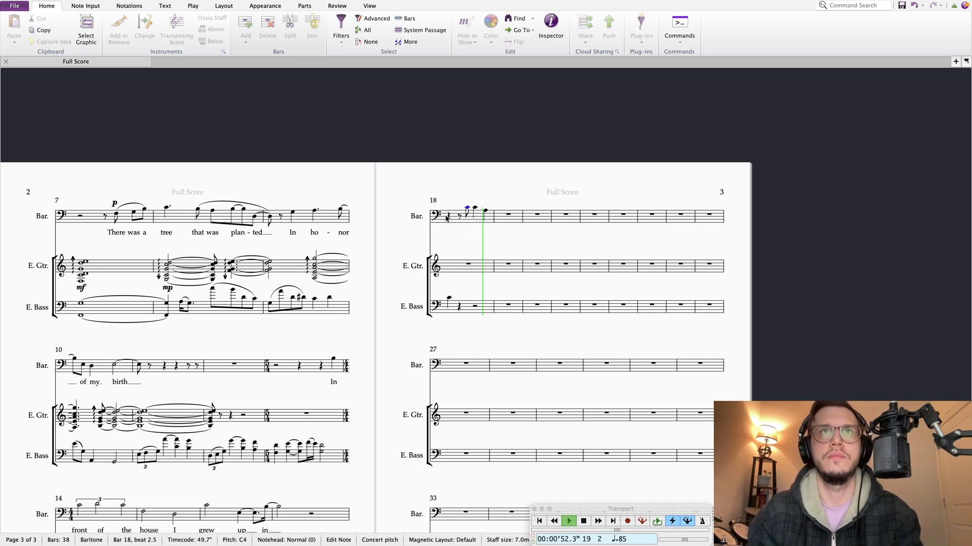
pyautogui.press('space')
# Step: Dot the baritone's C4 on beat 3 of bar 18, recheck the lyrics, and tie the closing eighth-note A3 to an eighth note starting bar 19
pyautogui.press('Right')
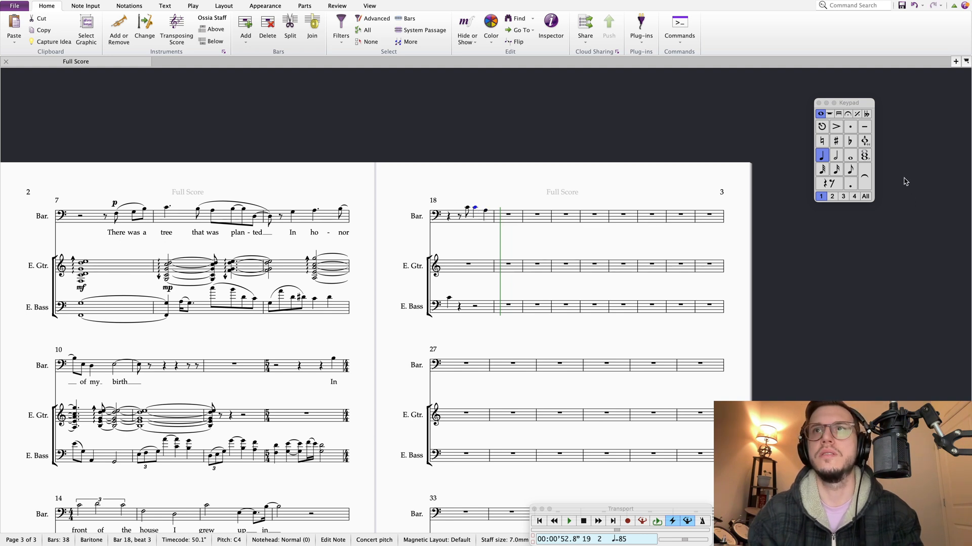
pyautogui.click(849, 184)
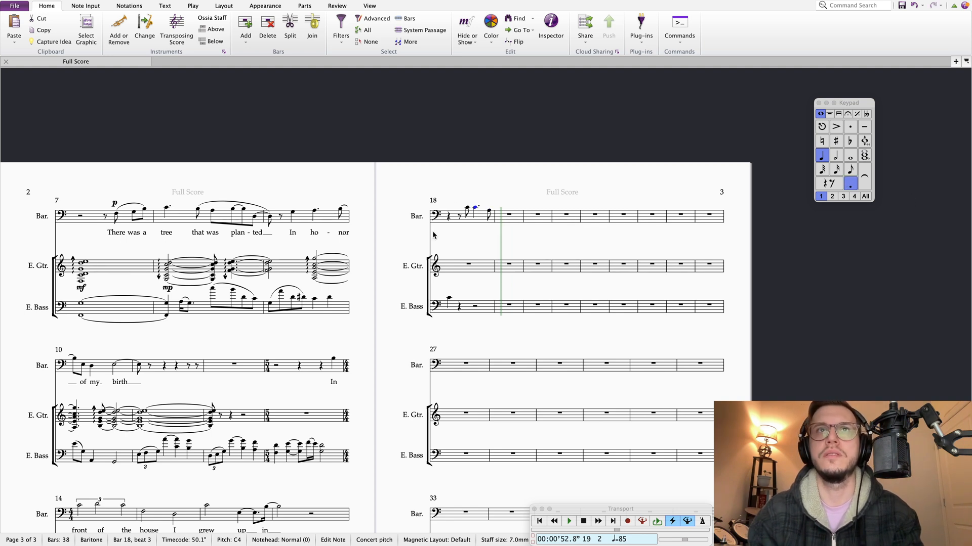
pyautogui.click(489, 211)
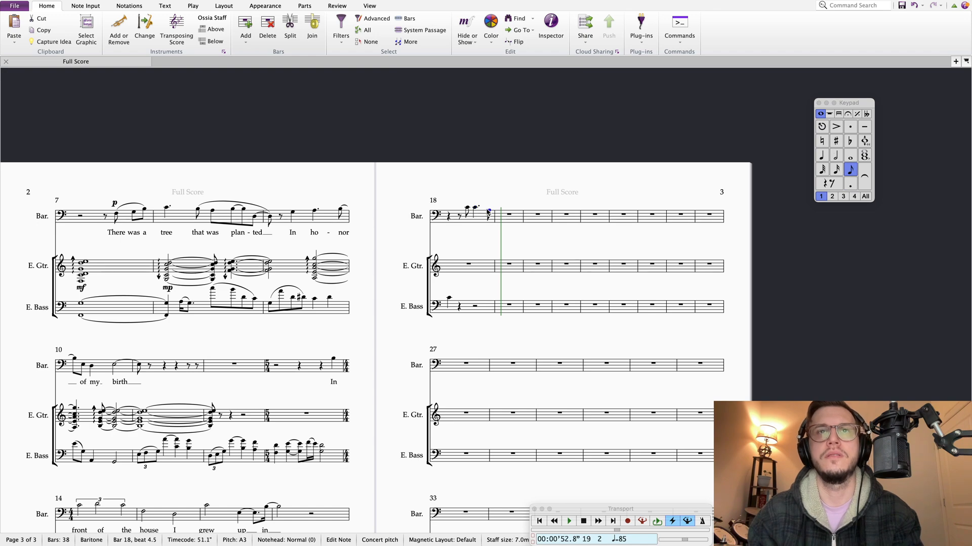
pyautogui.hotkey('ctrl', 'Right')
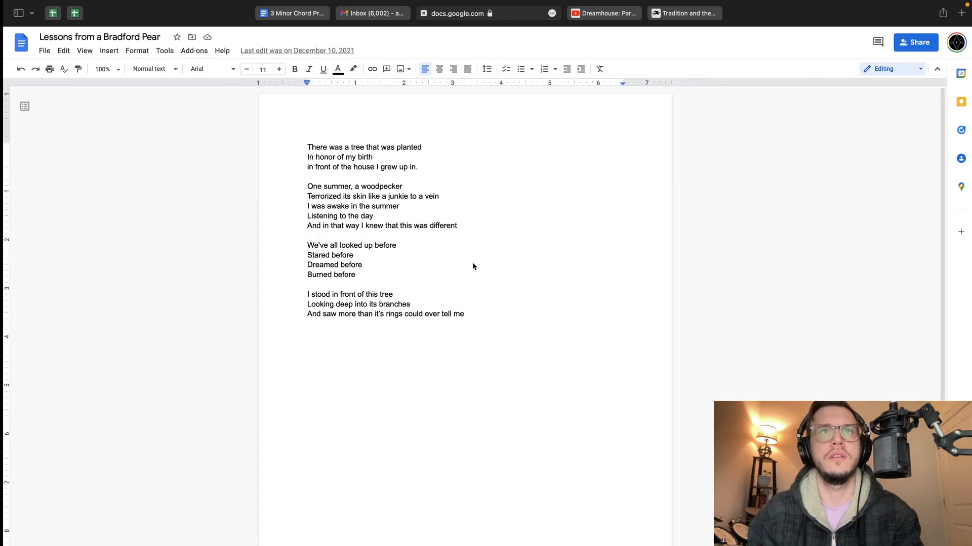
pyautogui.hotkey('ctrl', 'Left')
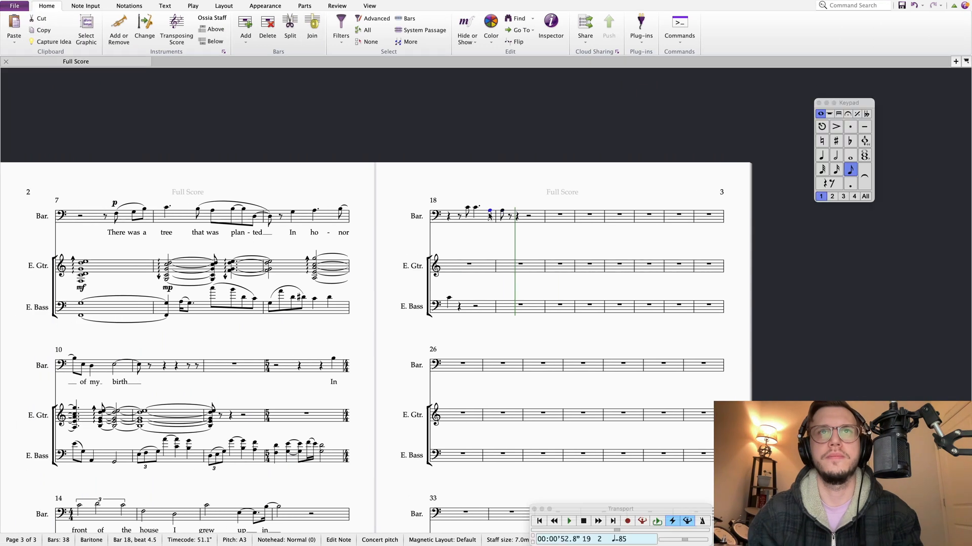
pyautogui.click(864, 186)
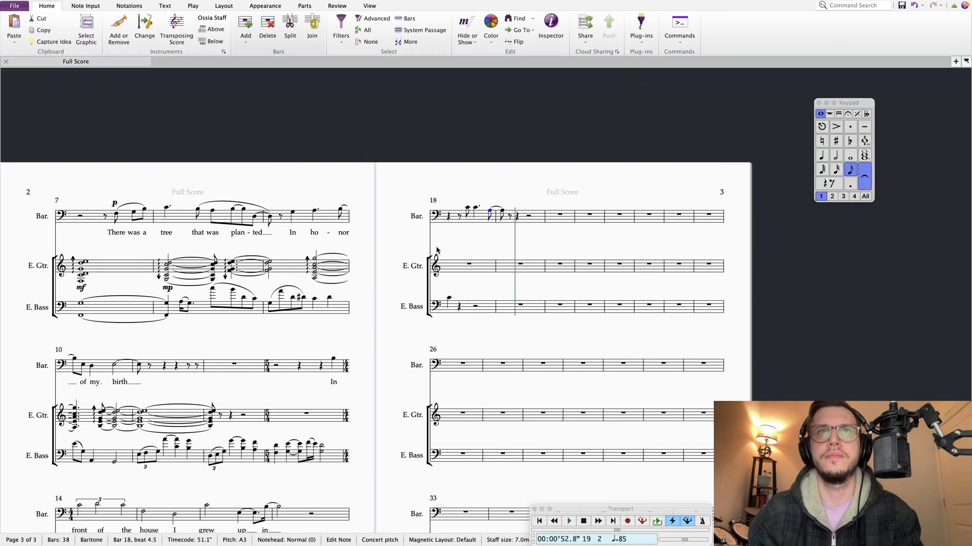
# Step: Play the baritone line from the eighth-note C4 in bar 18 into bar 19 to hear the tied ending
pyautogui.click(469, 209)
pyautogui.press('p')
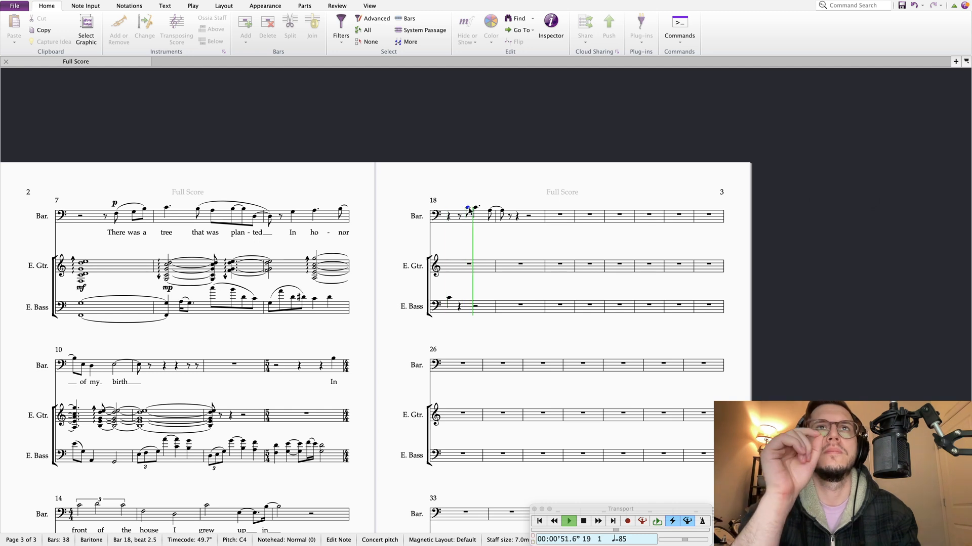
pyautogui.press('Escape')
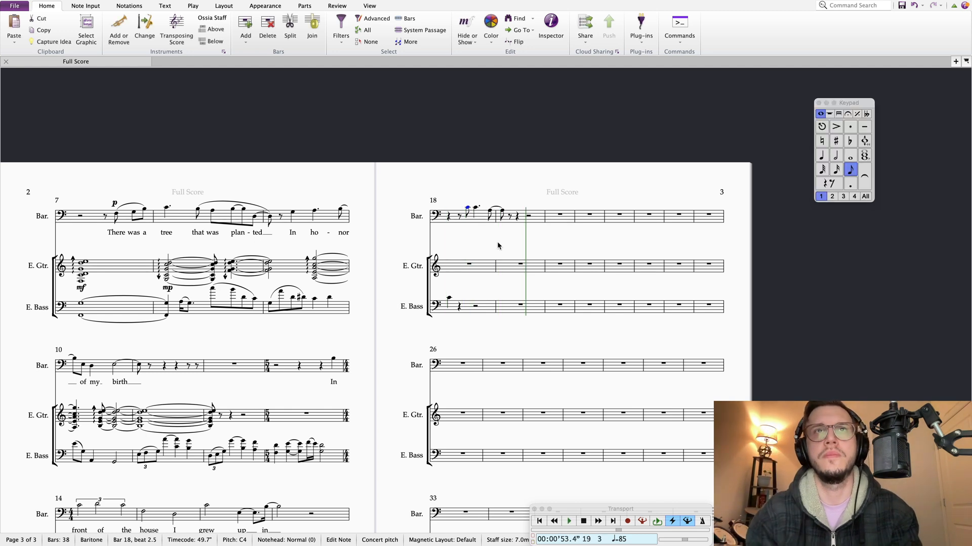
# Step: Reduce the baritone's beat 3 C4 in bar 18 to a quarter note before an eighth-note A3 on beat 4, removing the tied A3 in bar 19
pyautogui.click(476, 210)
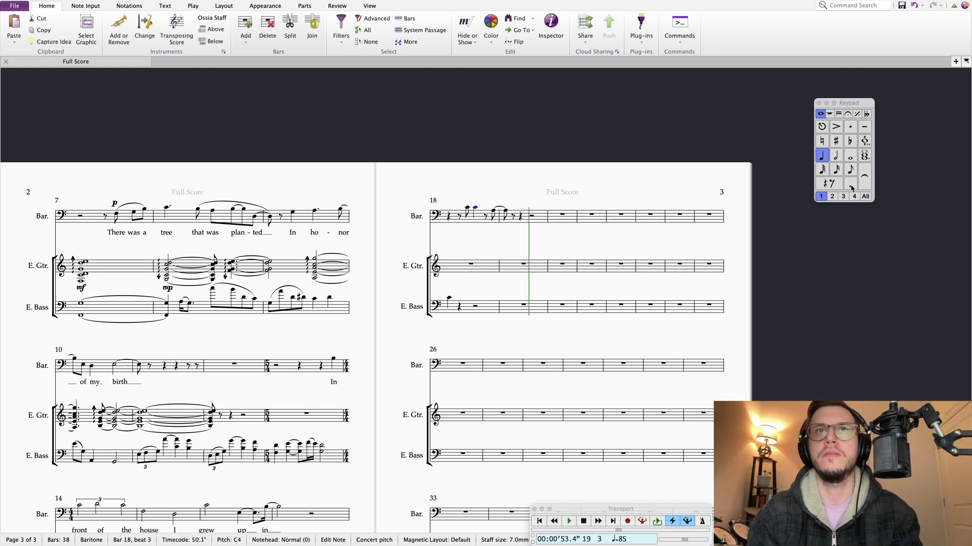
pyautogui.press('Right')
pyautogui.press('a')
pyautogui.press('Right')
pyautogui.press('Delete')
pyautogui.press('Right')
pyautogui.press('Delete')
# Step: Return to the baritone's eighth-note C4 in bar 18 and play back the shortened vocal phrase
pyautogui.press('Left')
pyautogui.press('Left')
pyautogui.press('Left')
pyautogui.press('Left')
pyautogui.press('Right')
pyautogui.press('Left')
pyautogui.press('space')
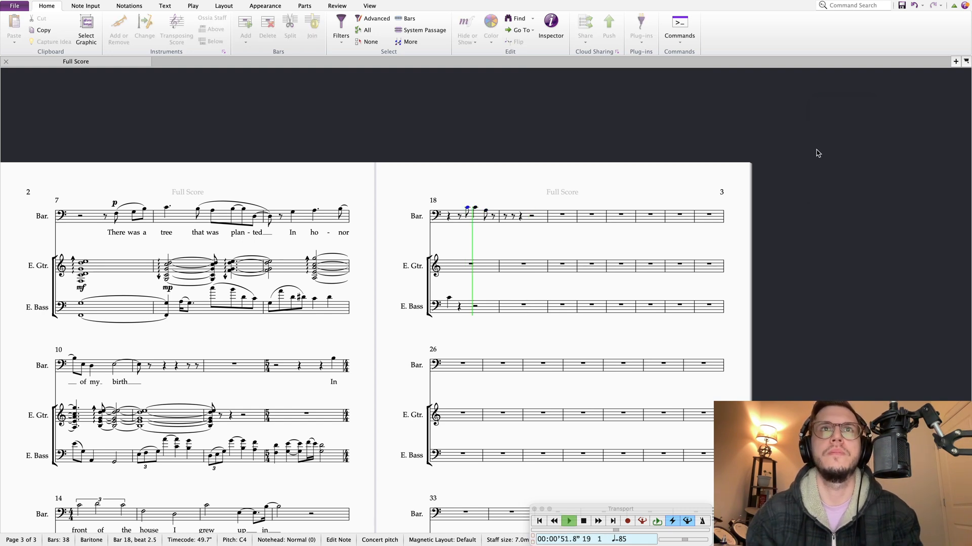
pyautogui.press('space')
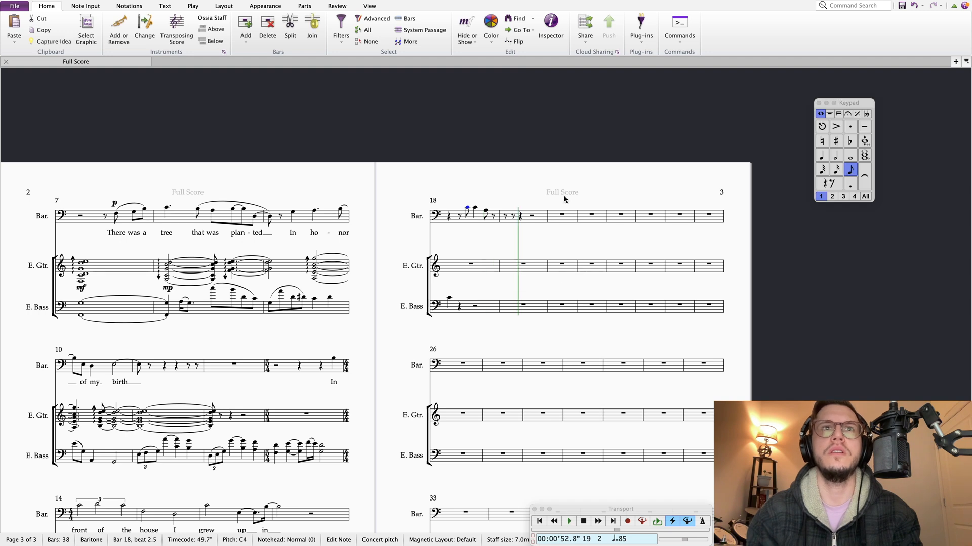
# Step: Shorten the baritone's C4 on beat 3 of bar 18 to an eighth note and follow it with a dotted-quarter A3
pyautogui.click(476, 211)
pyautogui.click(850, 170)
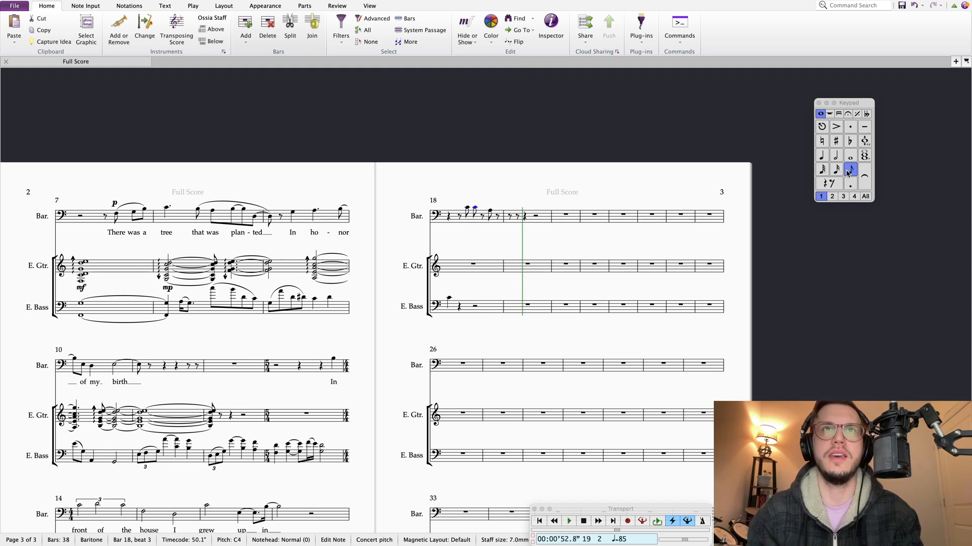
pyautogui.press('Right')
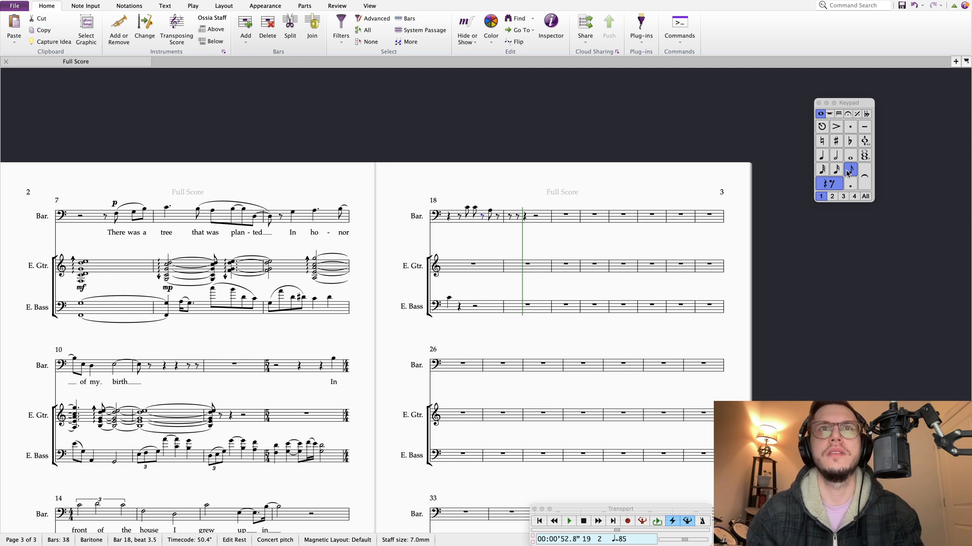
pyautogui.press('a')
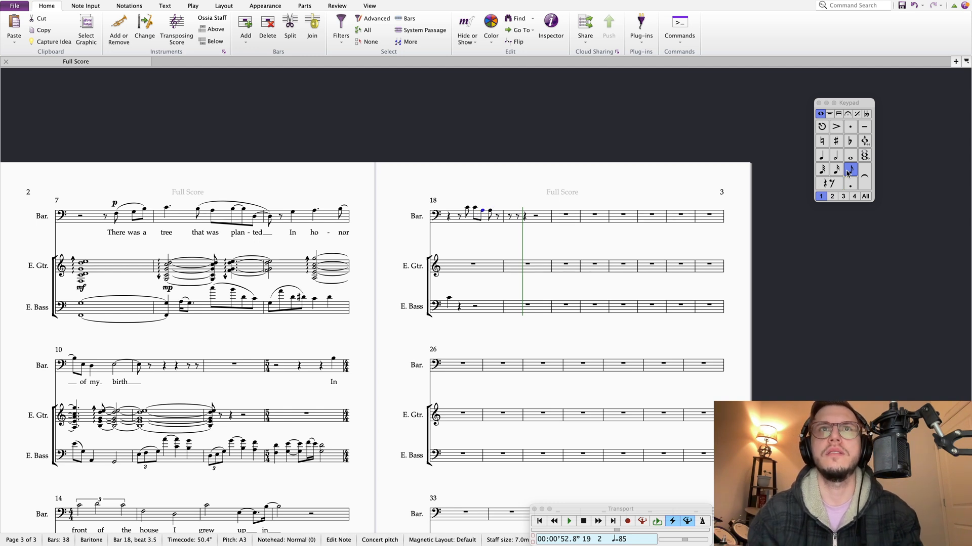
pyautogui.press('4')
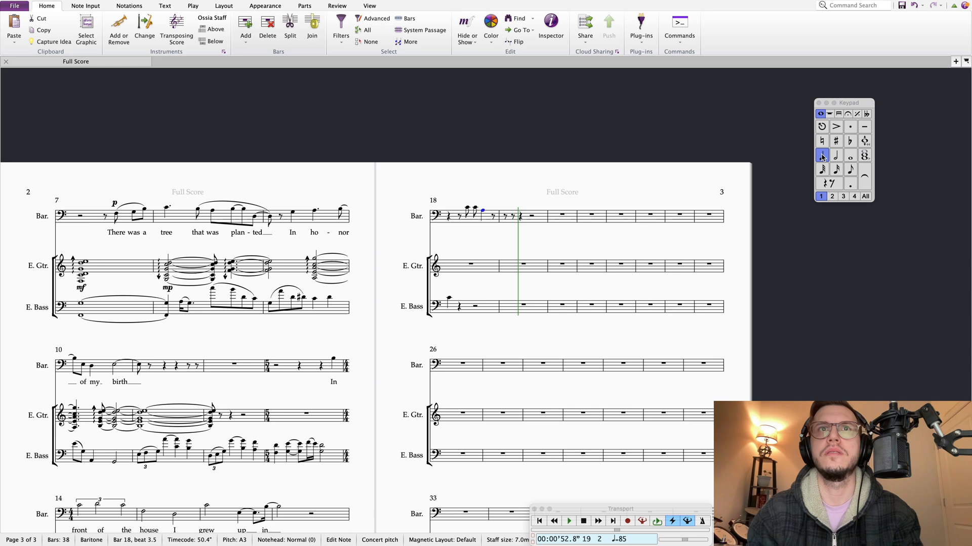
pyautogui.click(852, 186)
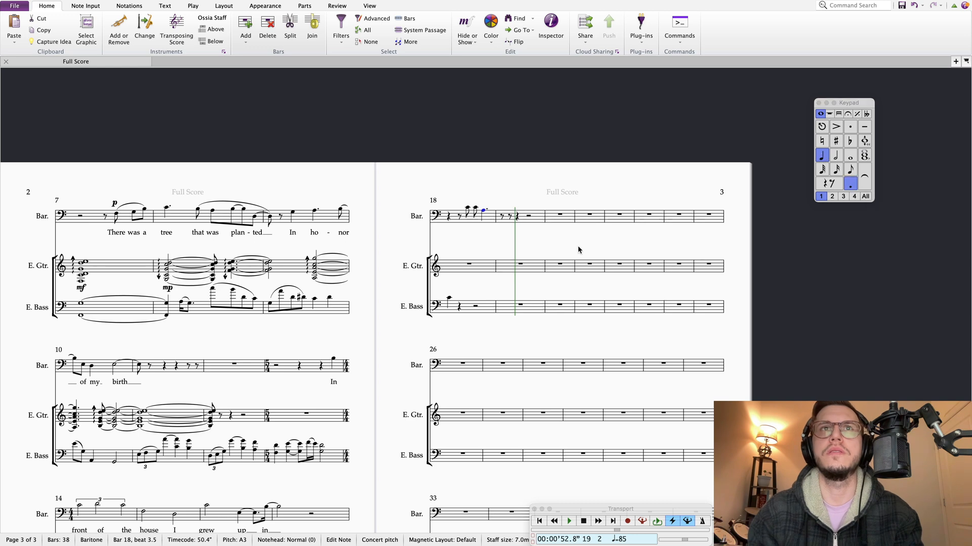
# Step: Play from the baritone's first C4 in bar 18 to hear the revised rhythm
pyautogui.click(468, 208)
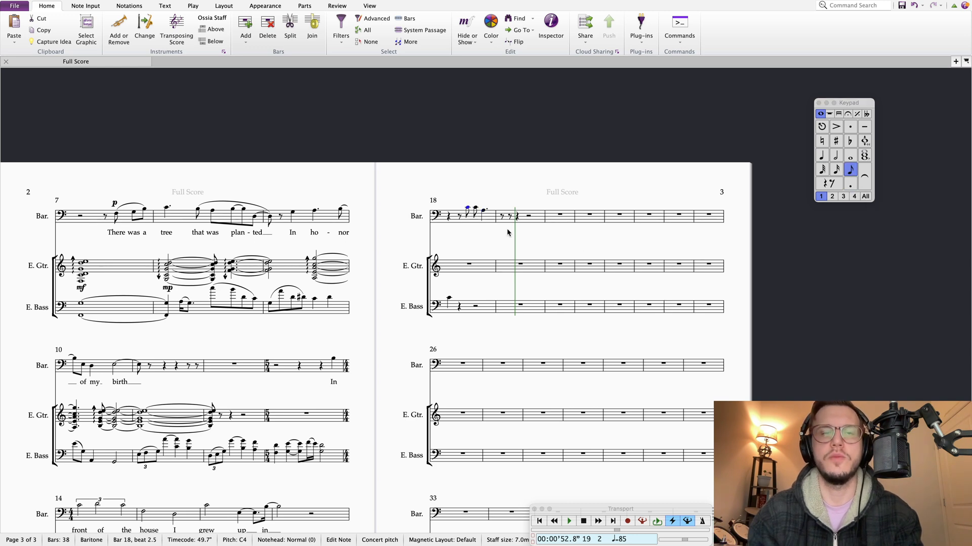
pyautogui.press('p')
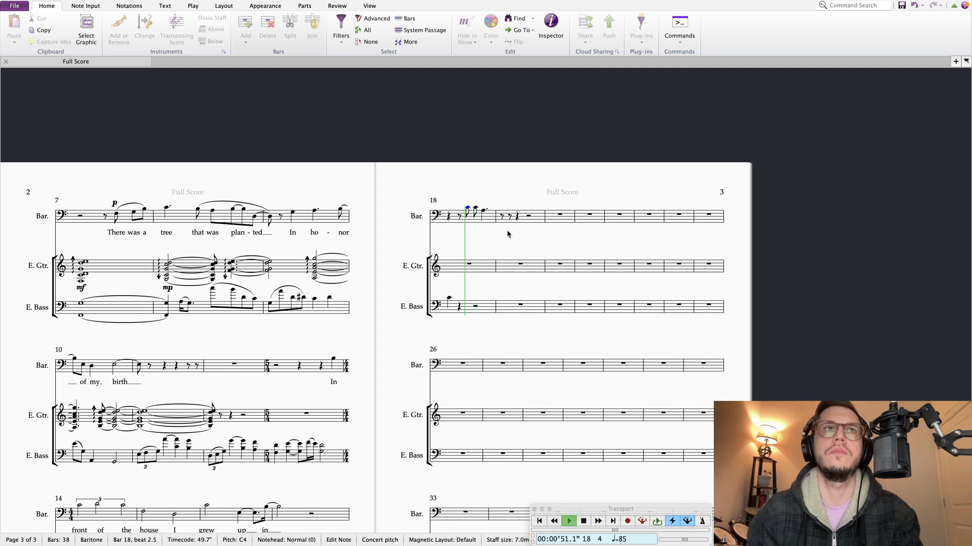
pyautogui.press('space')
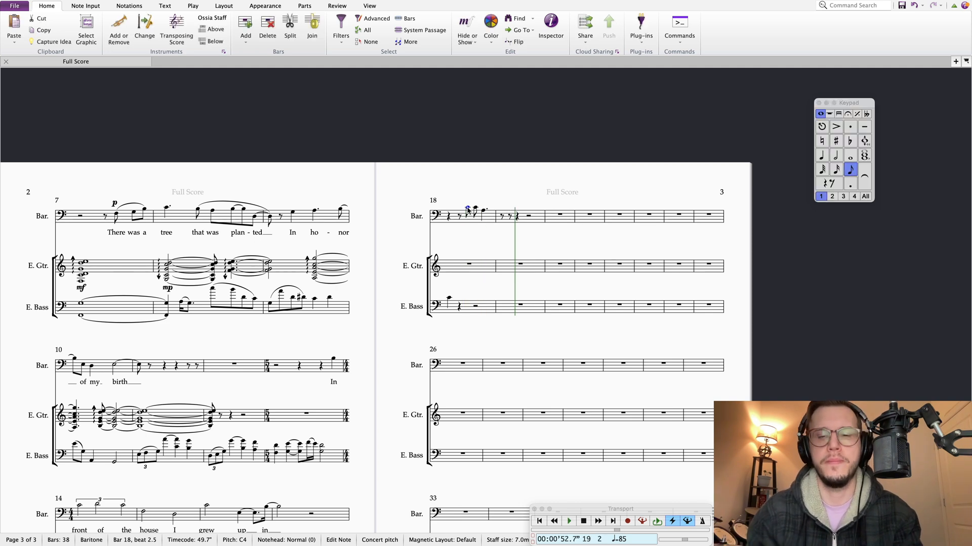
# Step: Add the lyric "One sum-mer," under the baritone's three notes in bar 18 and slur the last C4 to the A3
pyautogui.hotkey('ctrl', 'l')
pyautogui.write('Once u')
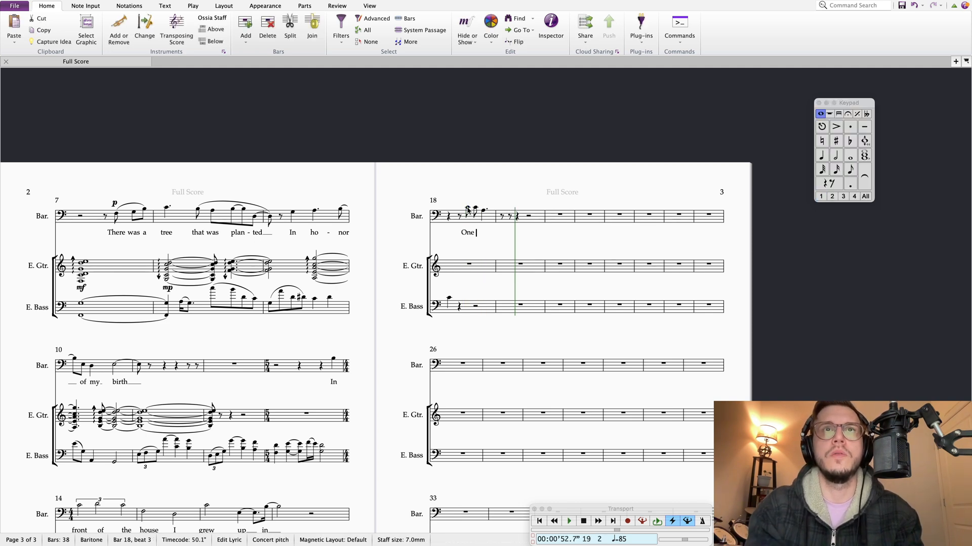
pyautogui.write('m-')
pyautogui.write('mer,')
pyautogui.press('Escape')
pyautogui.press('s')
pyautogui.press('Escape')
pyautogui.hscroll(-5, 577, 232)
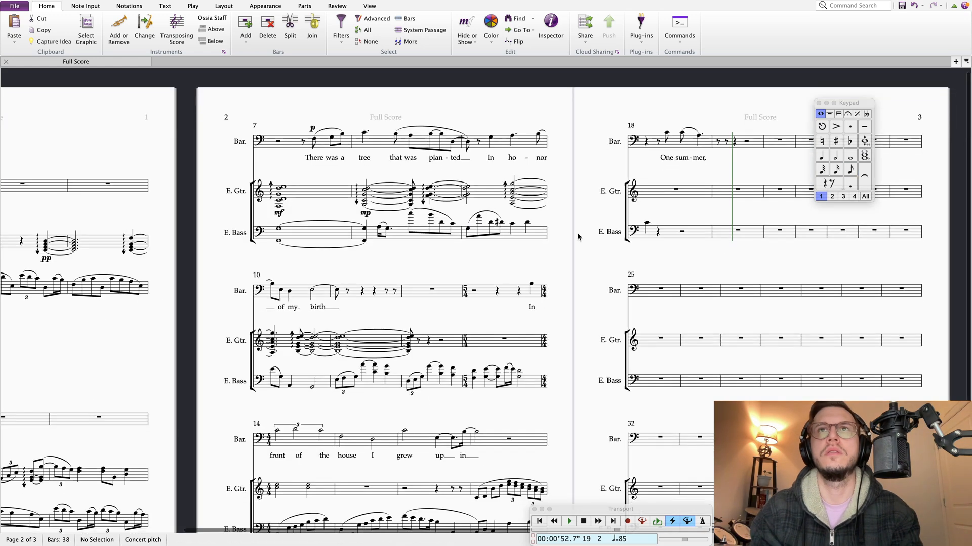
# Step: Check the next lyric line in Google Docs and return to bar 19 of the score
pyautogui.hotkey('ctrl', 'Right')
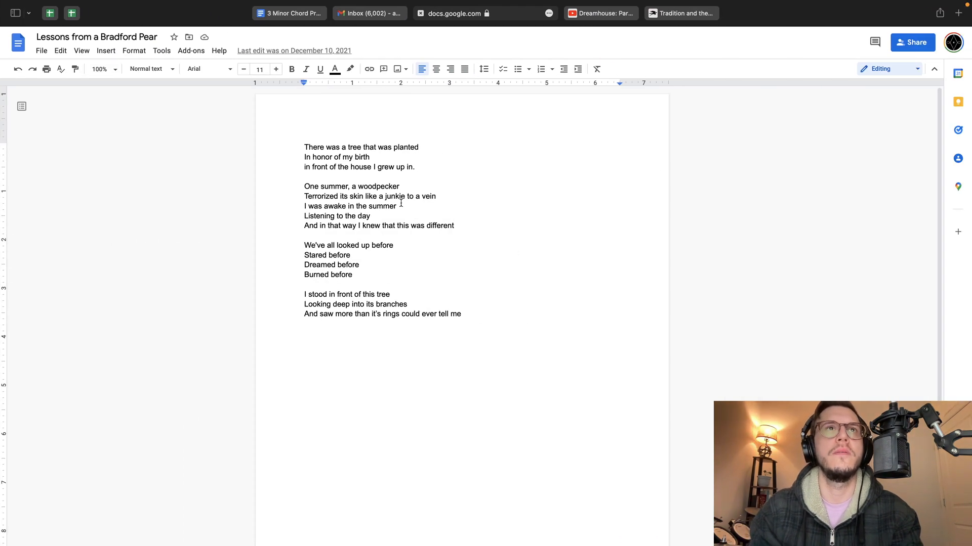
pyautogui.hotkey('ctrl', 'Left')
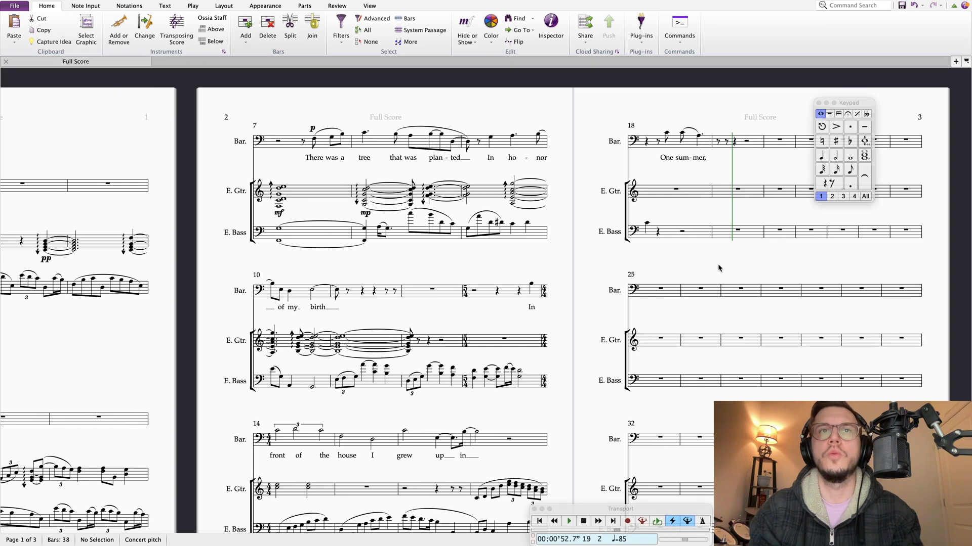
pyautogui.hscroll(5, 718, 263)
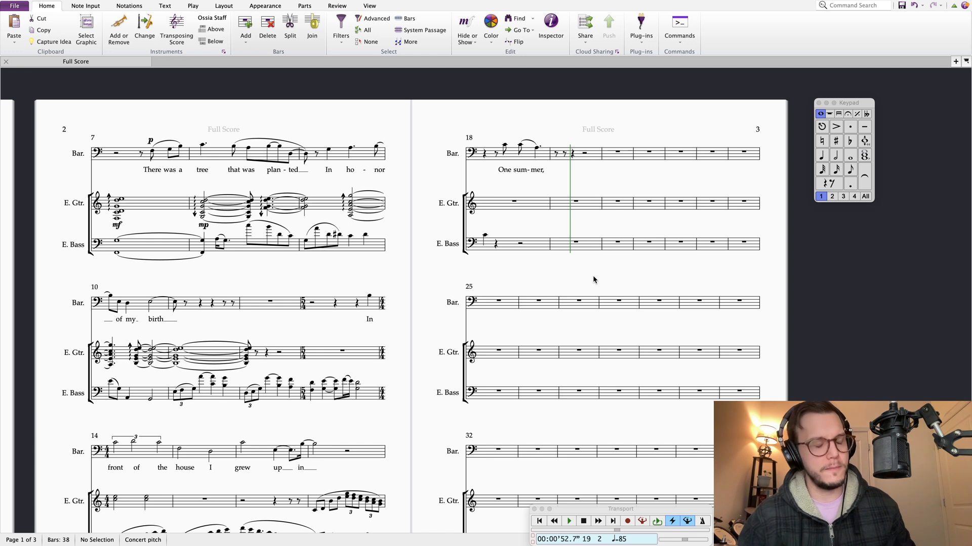
pyautogui.hscroll(1, 594, 279)
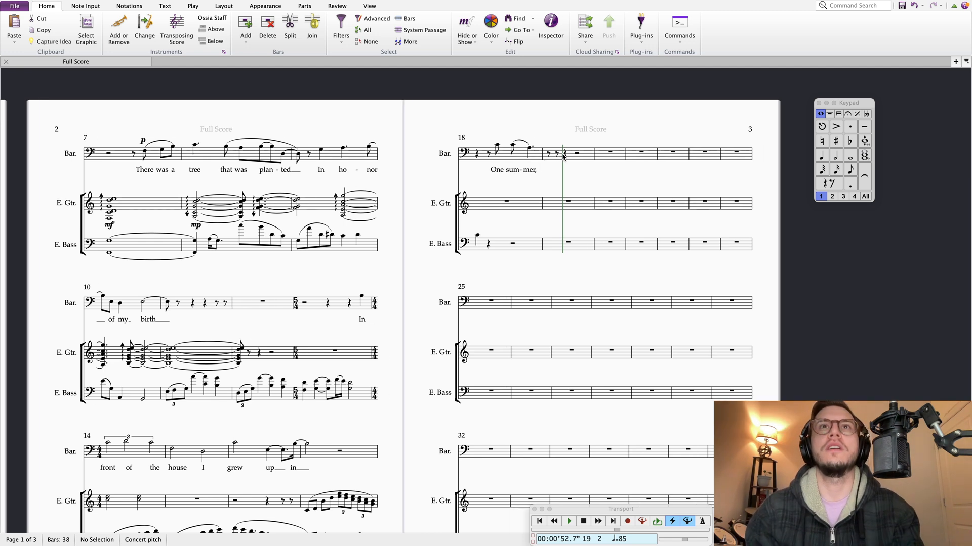
# Step: Enter an eighth-note F3 on the second half of beat 1 in the baritone's bar 19, followed by an eighth-note G3 on beat 2
pyautogui.click(559, 156)
pyautogui.press('a')
pyautogui.press('Escape')
pyautogui.press('Down')
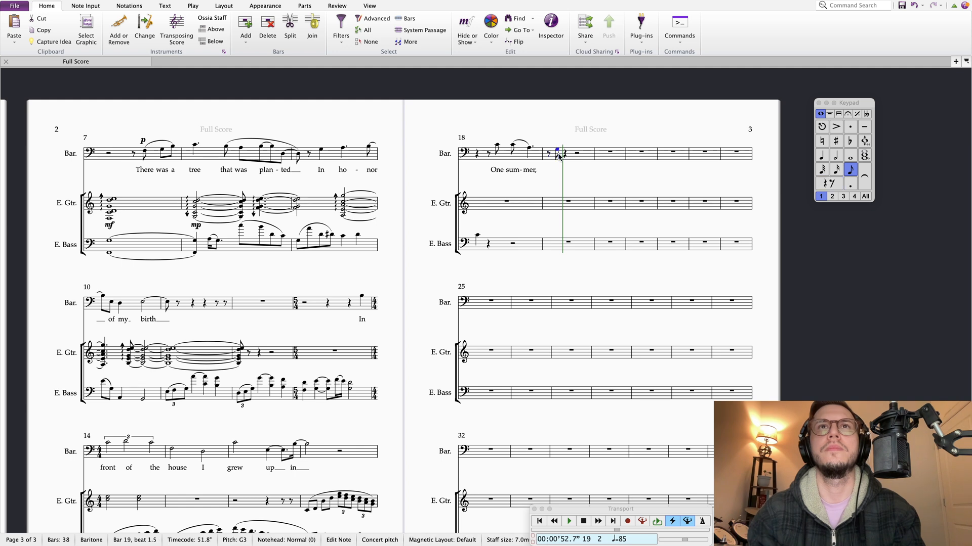
pyautogui.press('Down')
pyautogui.press('g')
pyautogui.press('Escape')
pyautogui.press('Left')
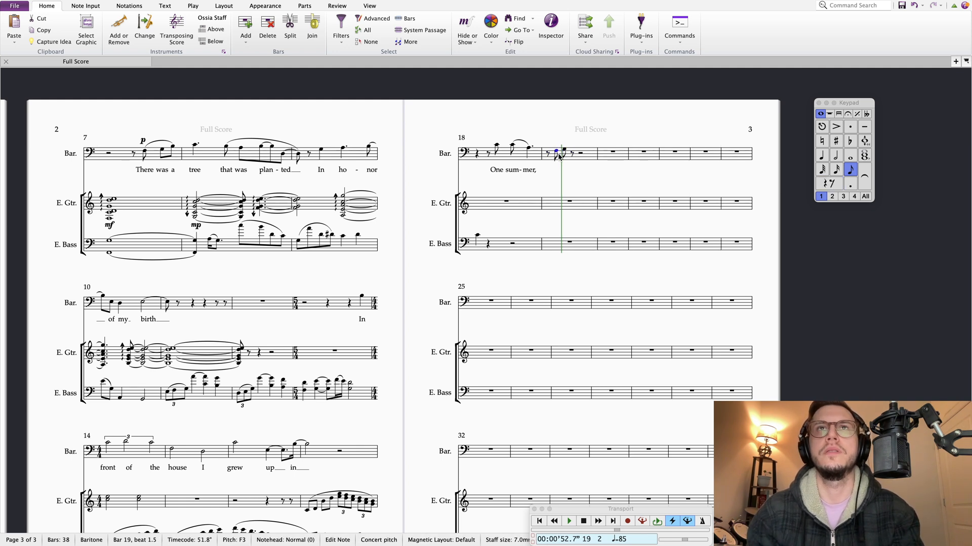
# Step: Turn beat 2 of the baritone's bar 19 into an eighth-note triplet of G3, F3 and A3
pyautogui.press('Right')
pyautogui.press('super+3')
pyautogui.press('r')
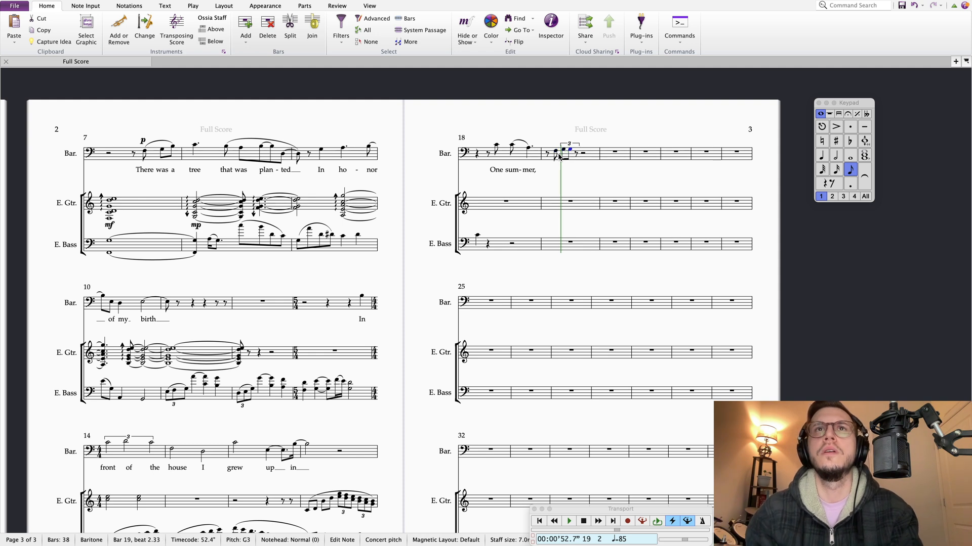
pyautogui.press('e')
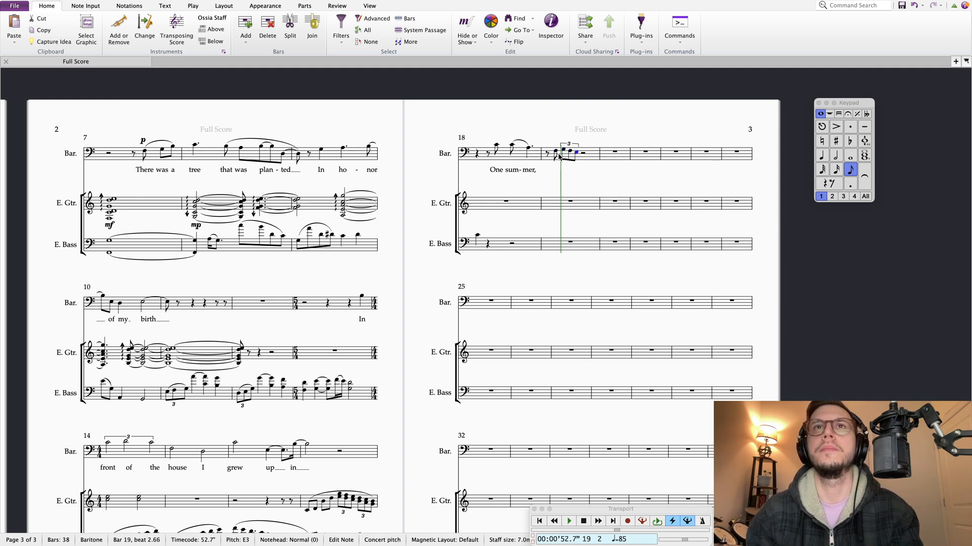
pyautogui.press('Down')
pyautogui.press('Up')
pyautogui.press('Up')
pyautogui.press('Up')
pyautogui.press('Up')
pyautogui.press('Left')
pyautogui.press('Left')
pyautogui.press('Left')
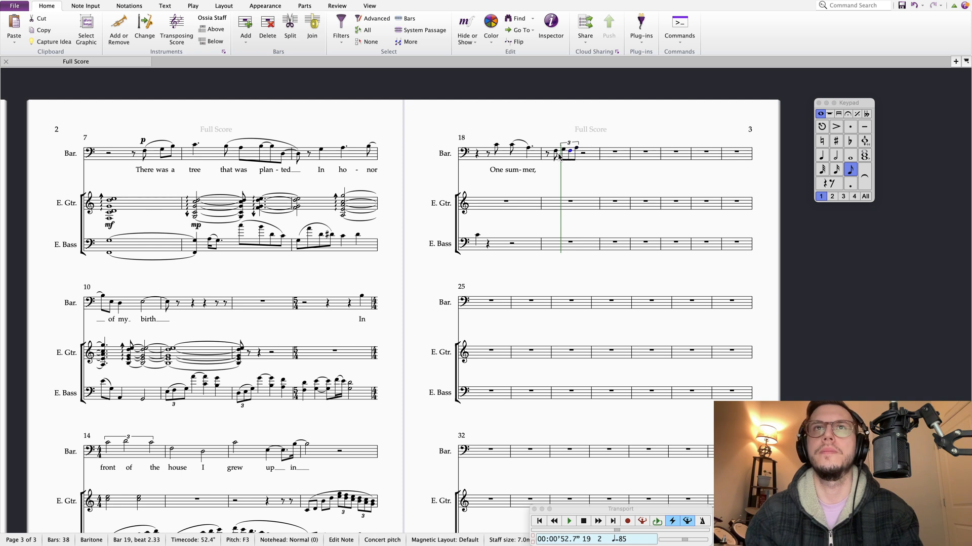
pyautogui.press('Right')
pyautogui.press('Right')
pyautogui.press('Right')
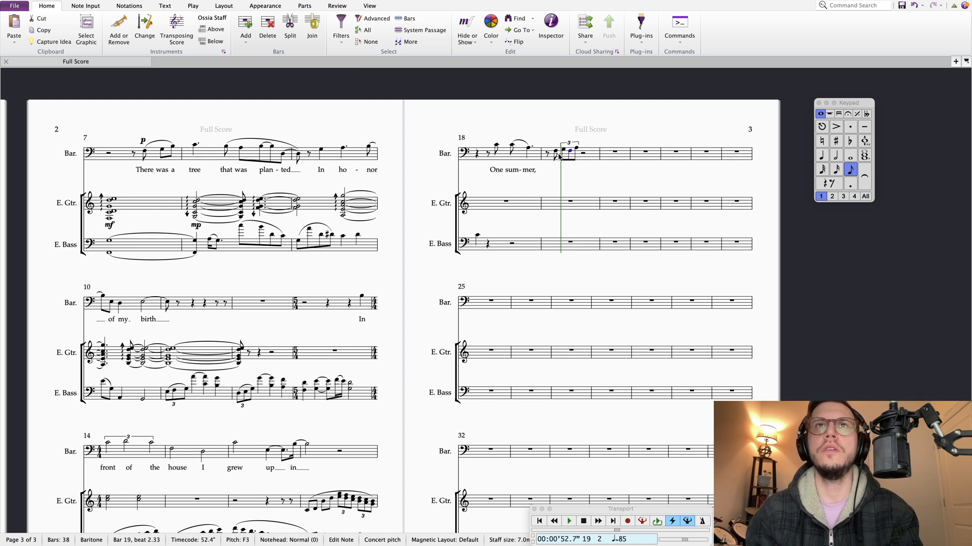
# Step: Fill beats 3 and 4 of the baritone's bar 19 with a quarter-note triplet of three C4s, rechecking the lyrics in Google Docs
pyautogui.press('b')
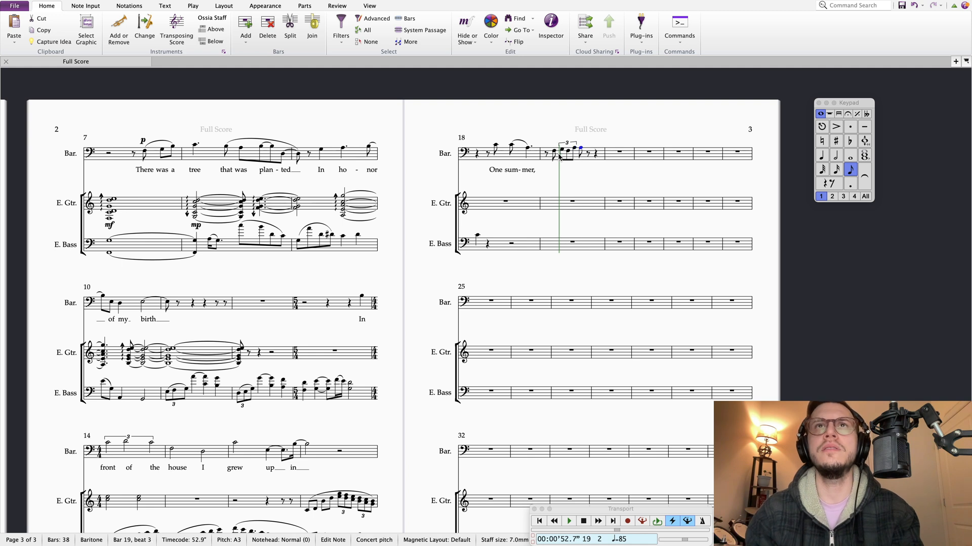
pyautogui.press('Up')
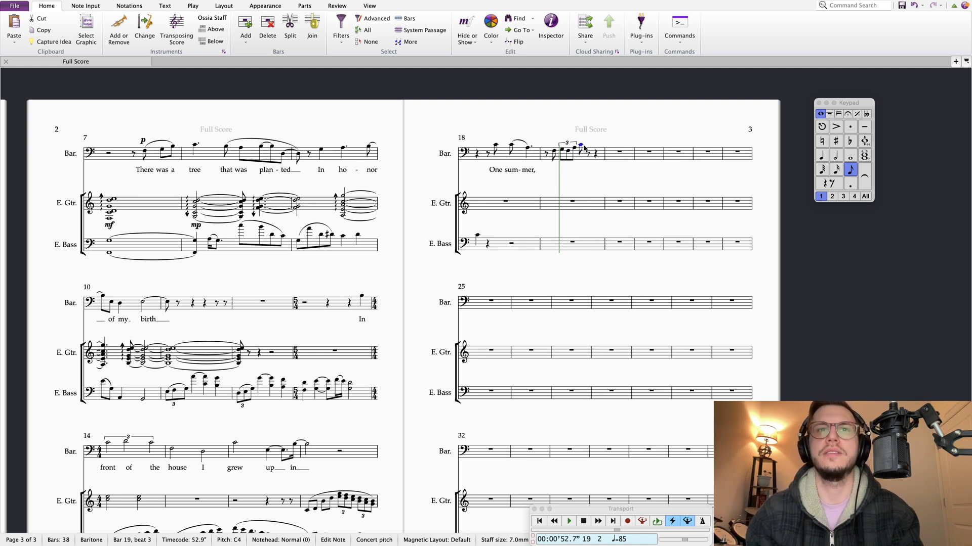
pyautogui.press('super+Tab')
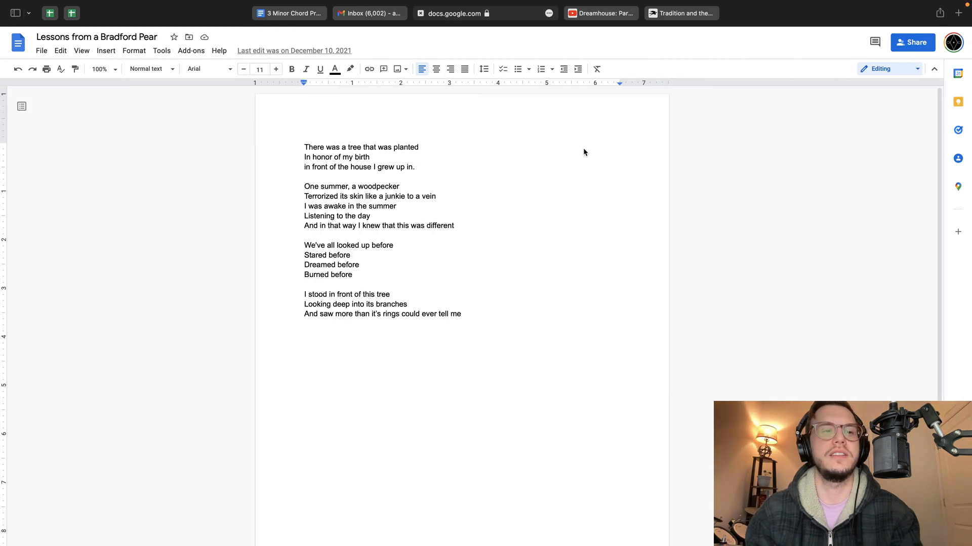
pyautogui.hotkey('ctrl', 'Left')
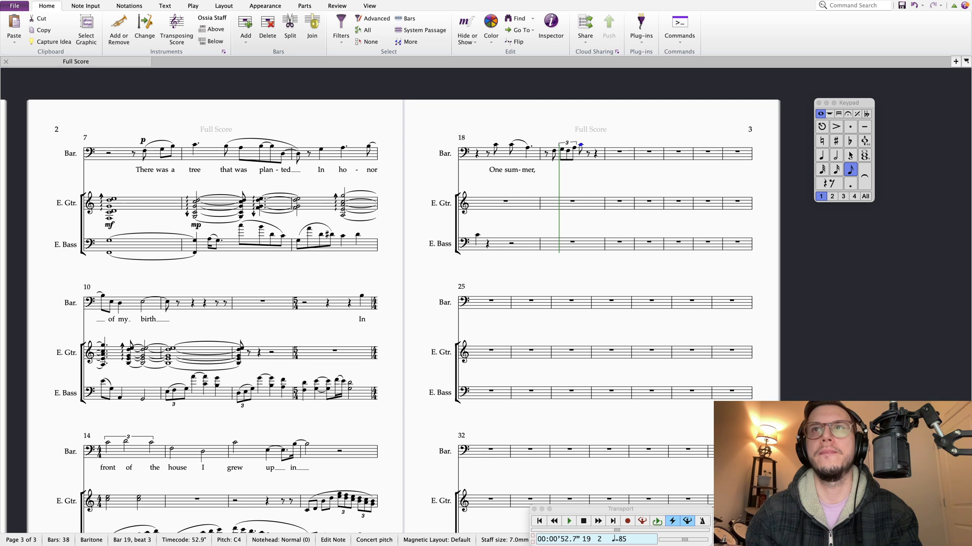
pyautogui.click(820, 157)
pyautogui.hotkey('ctrl', '3')
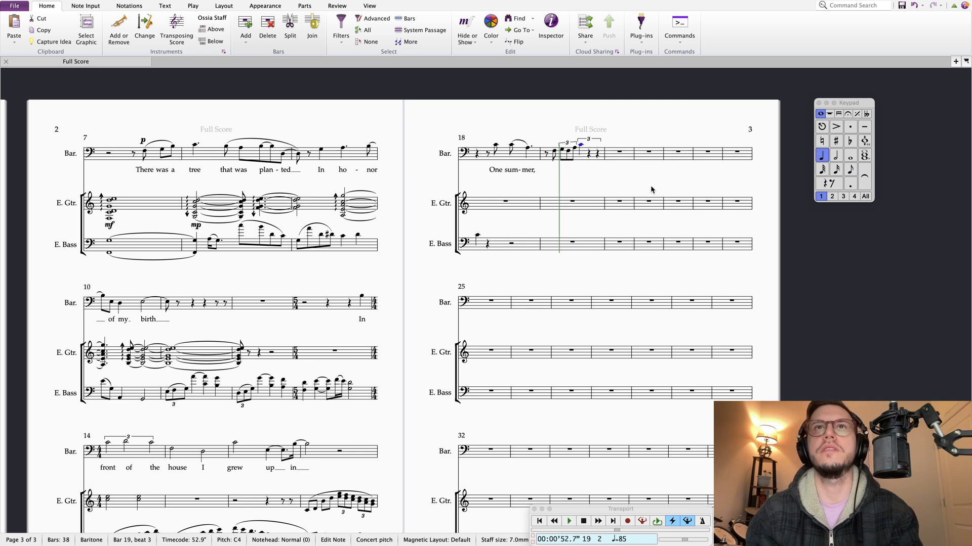
pyautogui.press('c')
pyautogui.press('c')
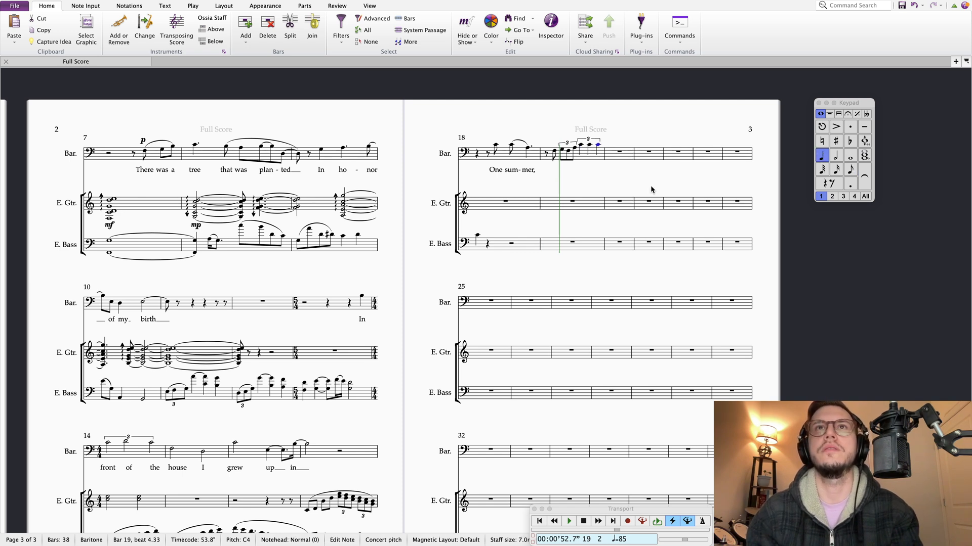
# Step: Audition the baritone's bar 19 notes from the F3 onward and repeat the last C4 as a quarter note on beat 1 of bar 20
pyautogui.click(555, 152)
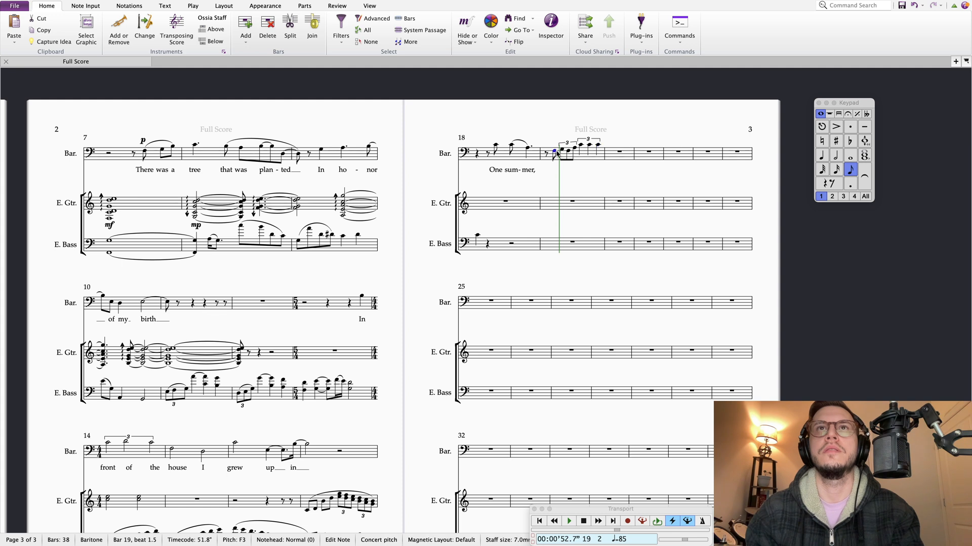
pyautogui.press('Right')
pyautogui.press('Right')
pyautogui.press('Right')
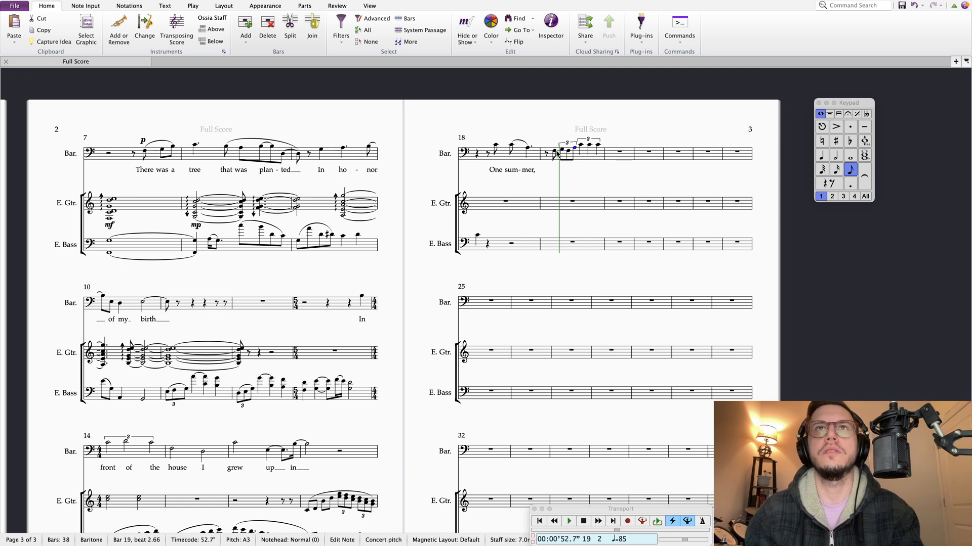
pyautogui.press('Right')
pyautogui.press('Right')
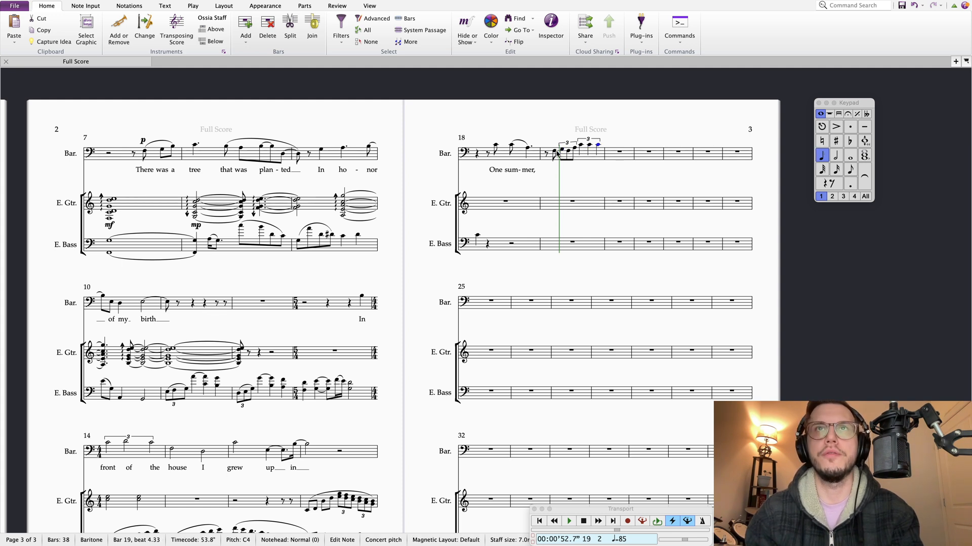
pyautogui.press('r')
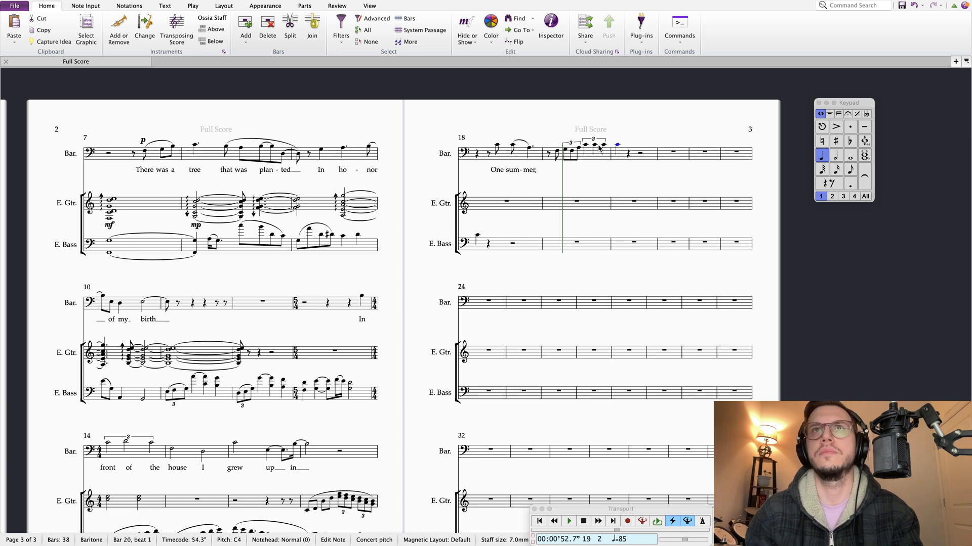
# Step: Shorten the baritone's bar 20 C4 to an eighth note and tie bar 19's last C4 to it, rechecking the lyrics in Google Docs
pyautogui.click(851, 171)
pyautogui.press('Left')
pyautogui.click(866, 182)
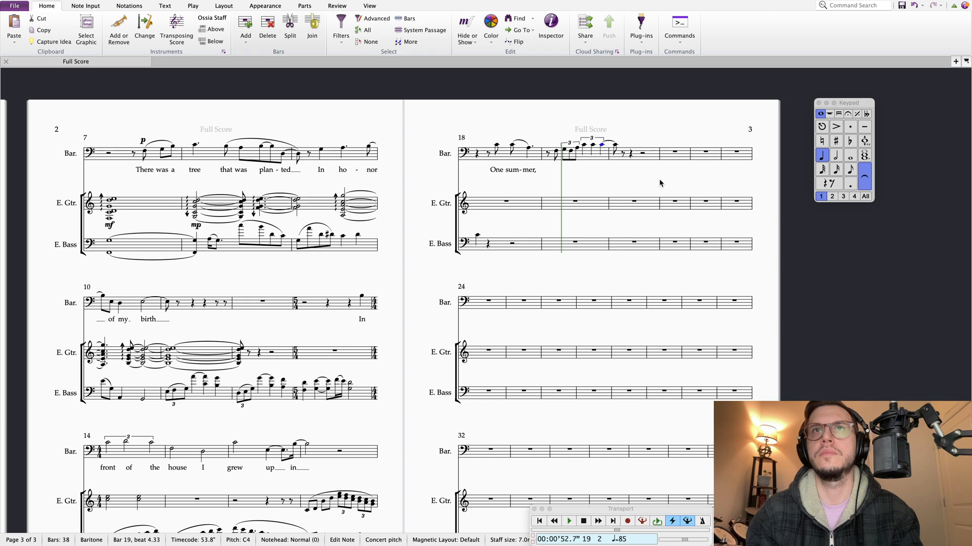
pyautogui.press('super+Tab')
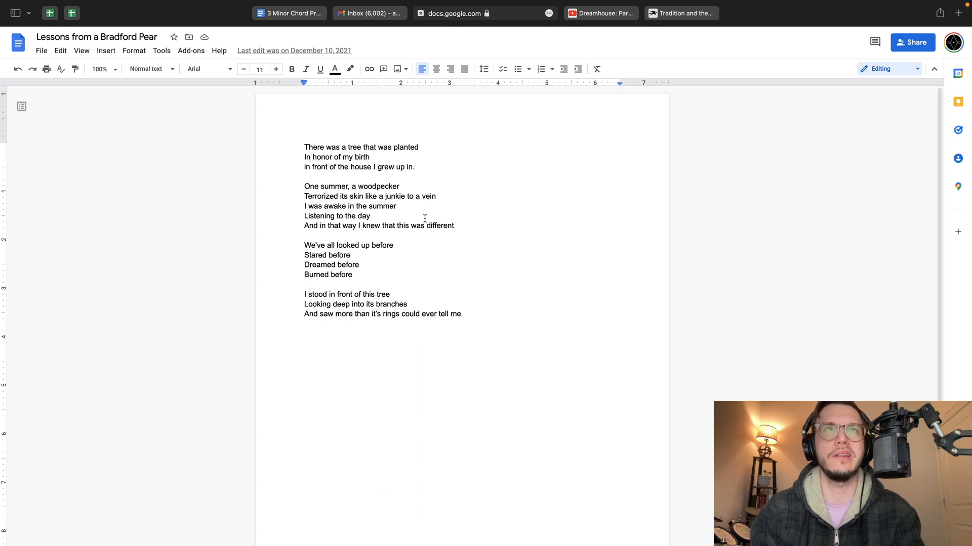
pyautogui.hotkey('ctrl', 'Right')
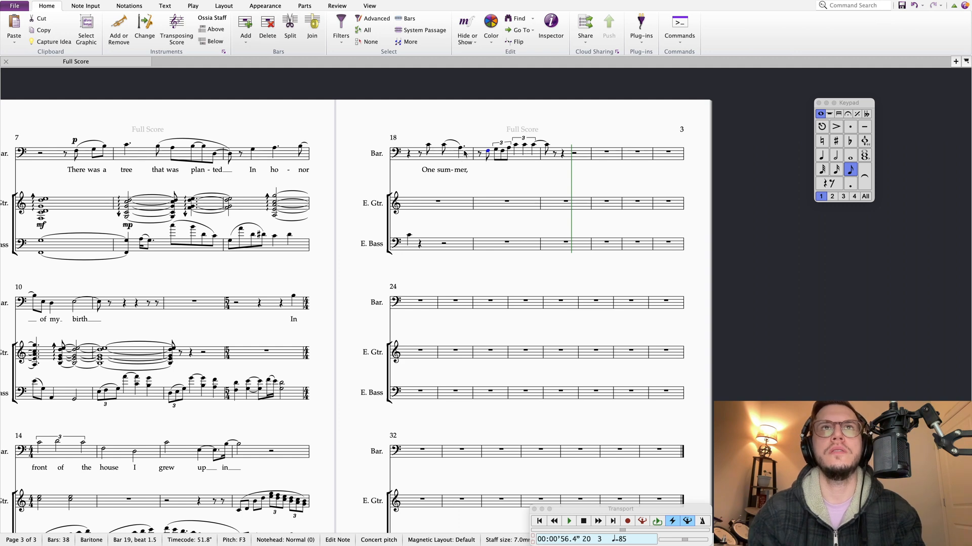
# Step: Move the baritone's quarter-note triplet of C4s and its tied eighth note from bar 19 to beat 2 of bar 20
pyautogui.click(515, 146)
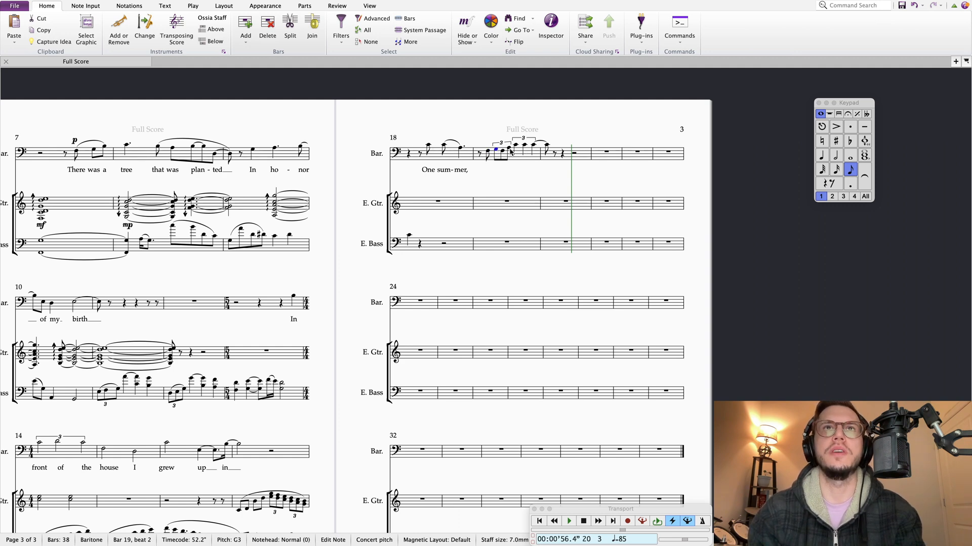
pyautogui.keyDown('shift'); pyautogui.click(547, 146); pyautogui.keyUp('shift')
pyautogui.press('super+x')
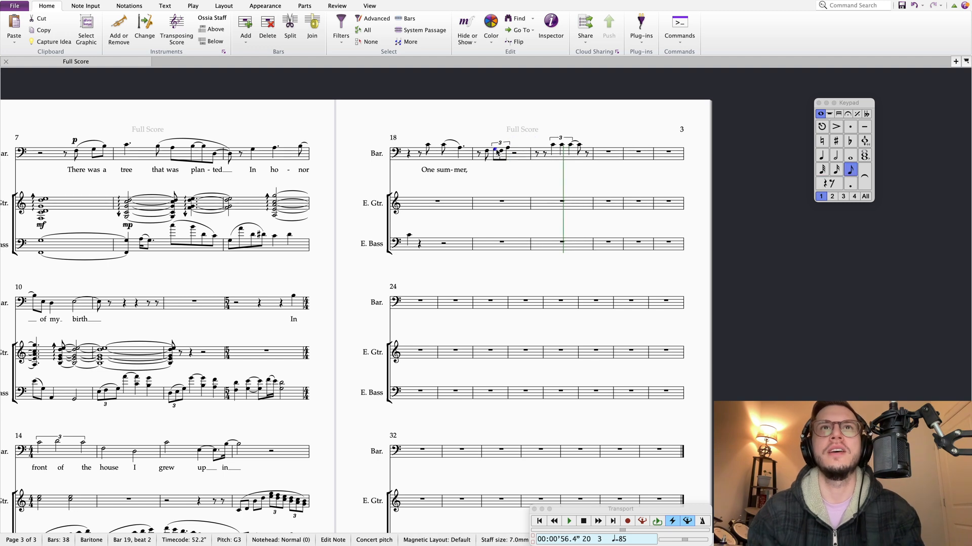
# Step: Delete the eighth-note triplet on beat 2 and the F3 before it from the baritone's bar 19
pyautogui.click(499, 144)
pyautogui.press('Delete')
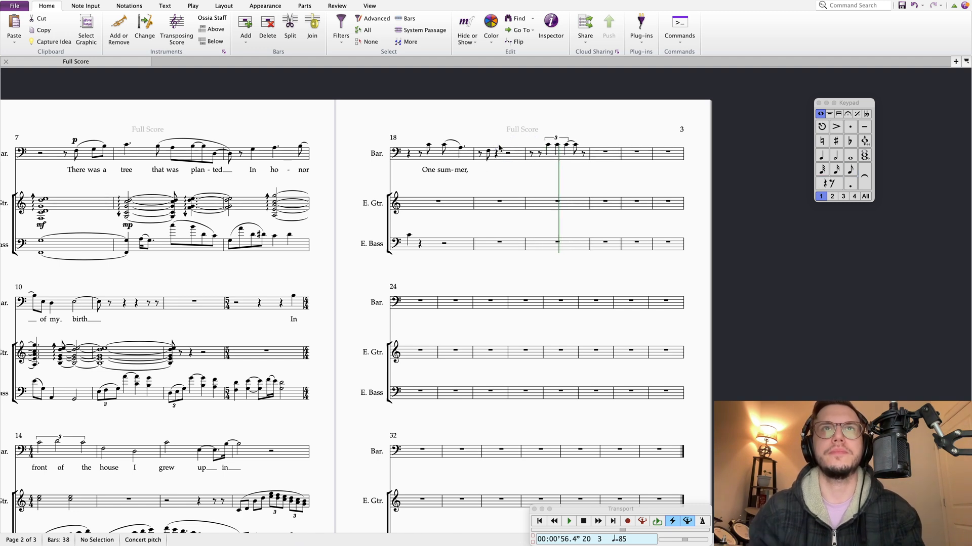
pyautogui.click(488, 153)
pyautogui.press('Delete')
# Step: Enter a quarter-note G3 on beat 2 of the baritone's bar 19
pyautogui.click(496, 153)
pyautogui.press('a')
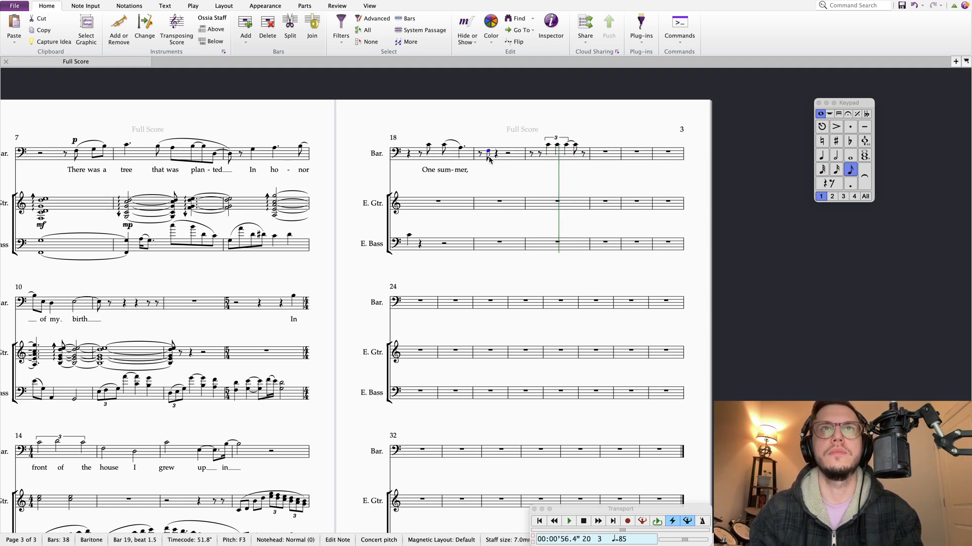
pyautogui.press('Down')
pyautogui.press('Down')
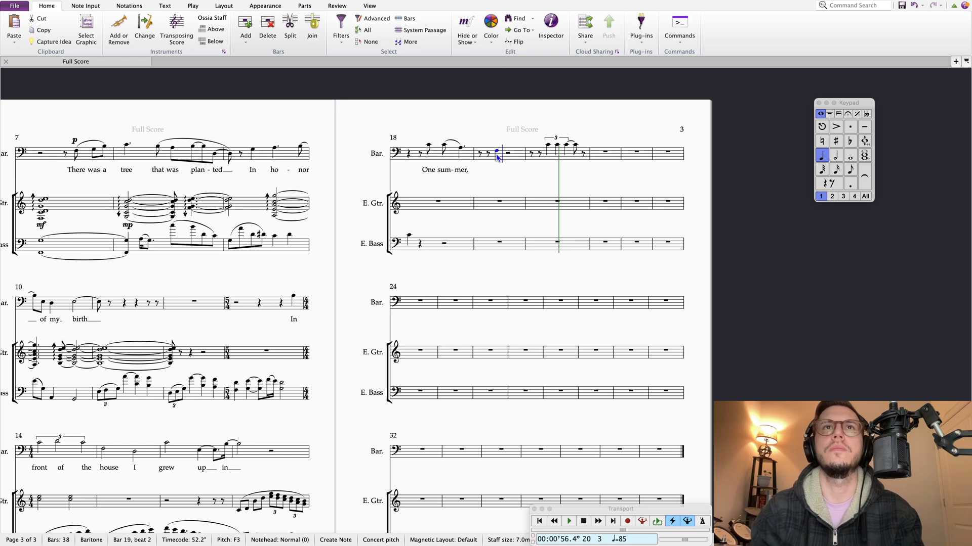
pyautogui.press('Up')
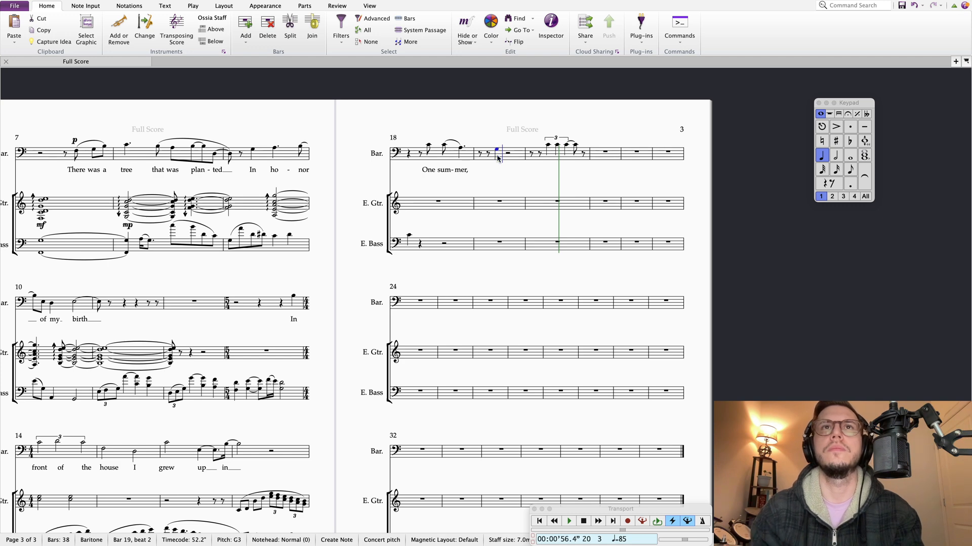
# Step: Fill beats 3 and 4 of the baritone's bar 19 with a quarter-note triplet of A3, B3 and C4
pyautogui.click(822, 155)
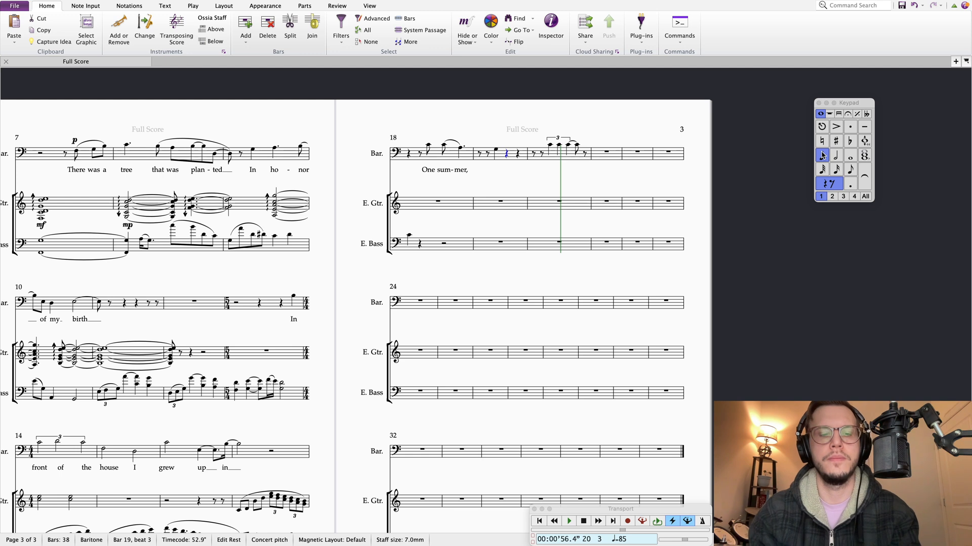
pyautogui.hotkey('ctrl', '3')
pyautogui.press('f')
pyautogui.press('Up')
pyautogui.press('Up')
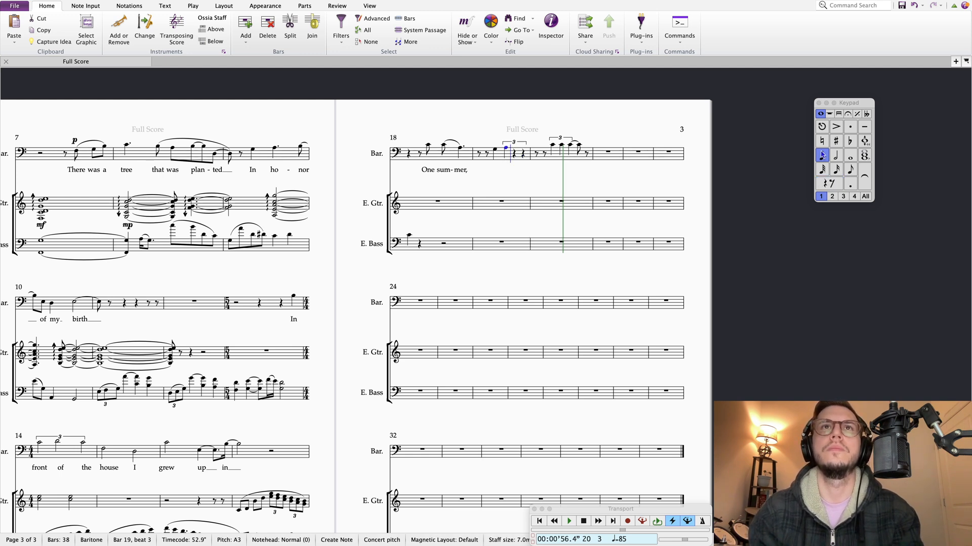
pyautogui.press('b')
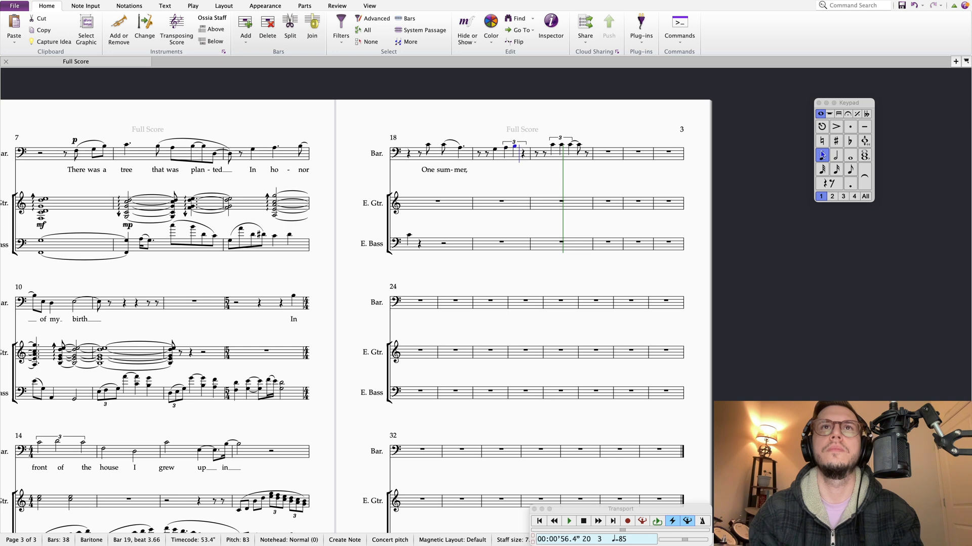
pyautogui.press('c')
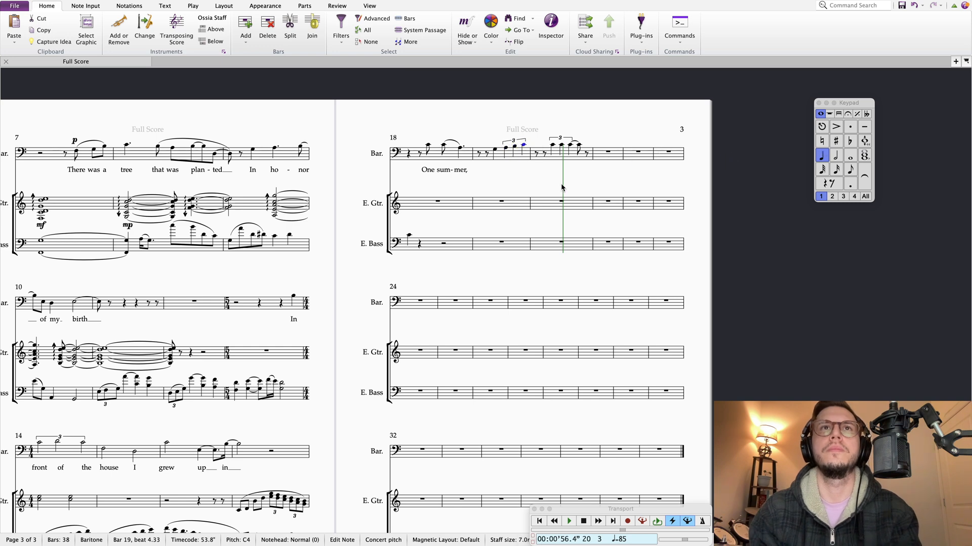
# Step: Audition the baritone's bars 18 and 19 and try B3 as the first note of bar 19's triplet
pyautogui.press('Right')
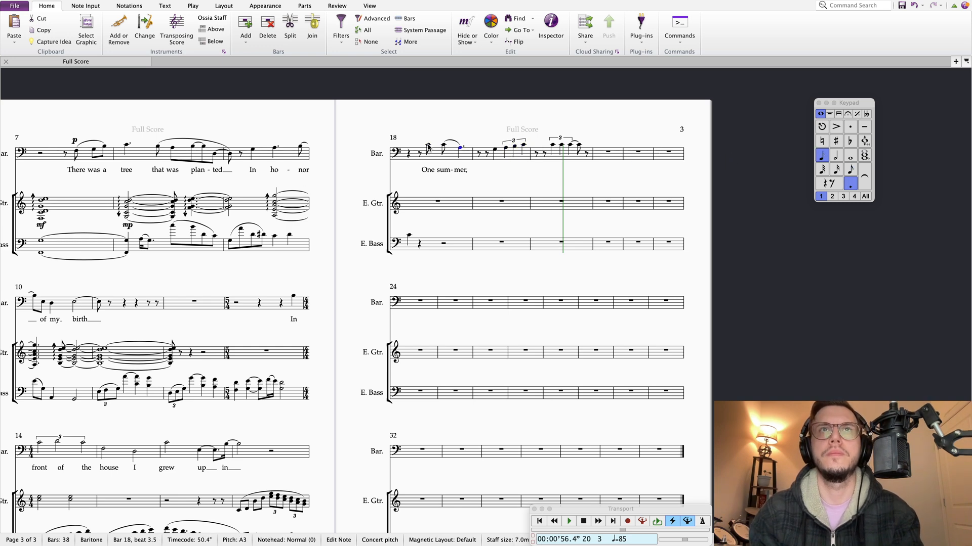
pyautogui.click(507, 151)
pyautogui.press('Down')
pyautogui.press('Up')
pyautogui.press('Up')
pyautogui.press('Up')
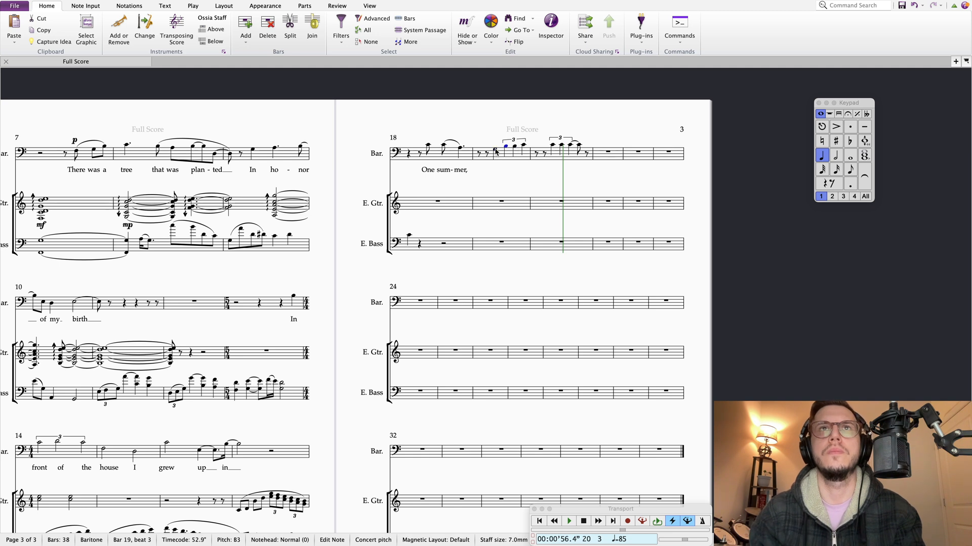
pyautogui.press('Right')
pyautogui.press('Up')
pyautogui.press('Escape')
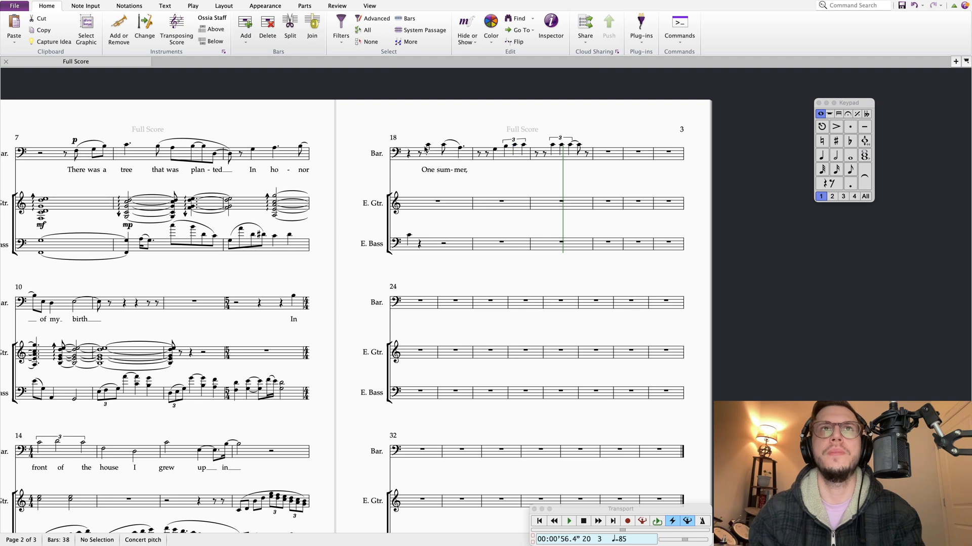
# Step: Audition the baritone's bar 18 notes, the electric guitar's bar 17 line and the electric bass note that opens bar 18
pyautogui.click(431, 147)
pyautogui.press('Right')
pyautogui.press('Right')
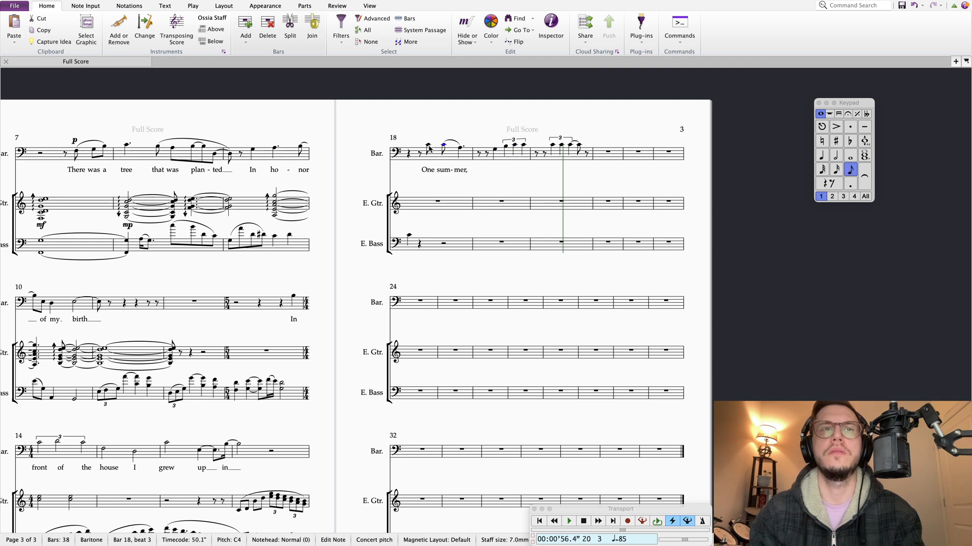
pyautogui.hscroll(-5, 367, 310)
pyautogui.scroll(-1, 366, 309)
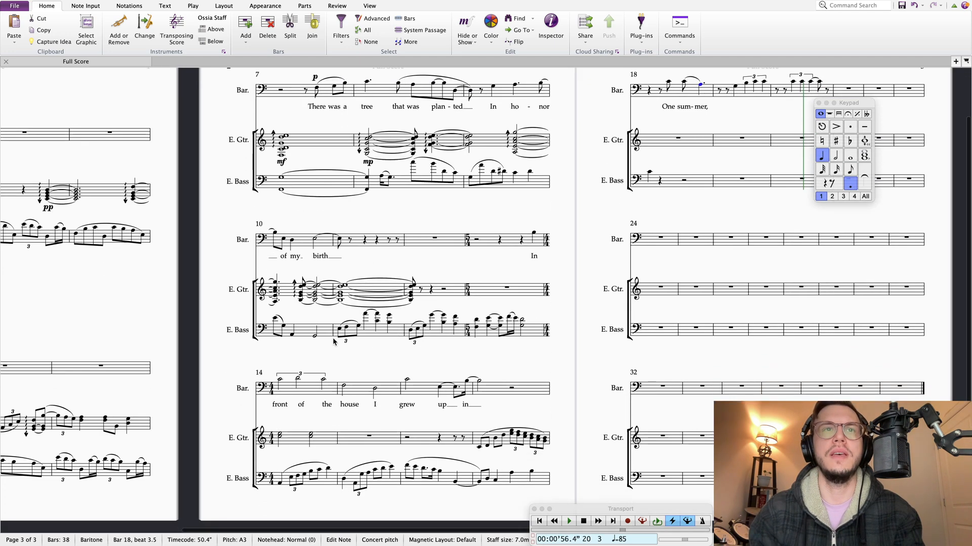
pyautogui.click(480, 448)
pyautogui.press('Right')
pyautogui.press('Right')
pyautogui.press('Right')
pyautogui.press('Right')
pyautogui.press('Right')
pyautogui.press('Right')
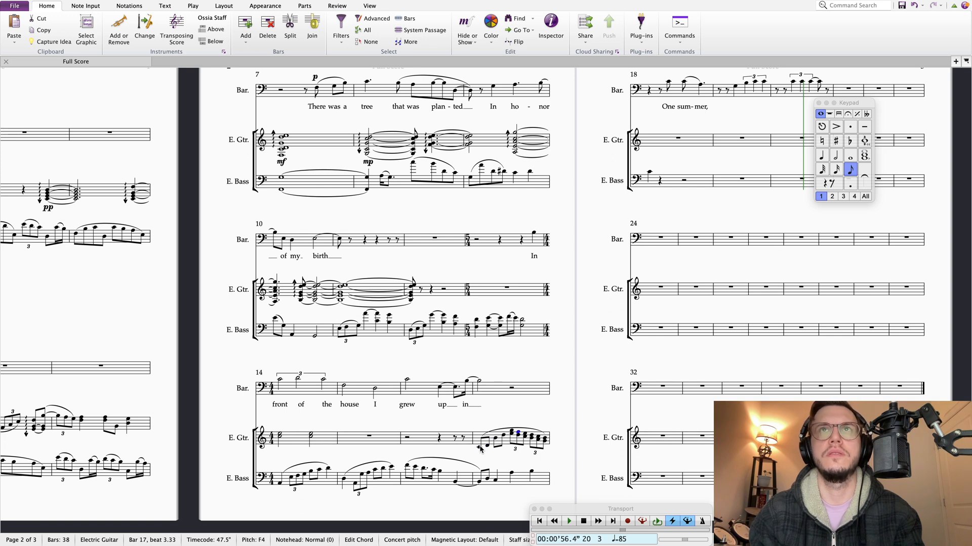
pyautogui.press('Right')
pyautogui.press('Right')
pyautogui.press('Right')
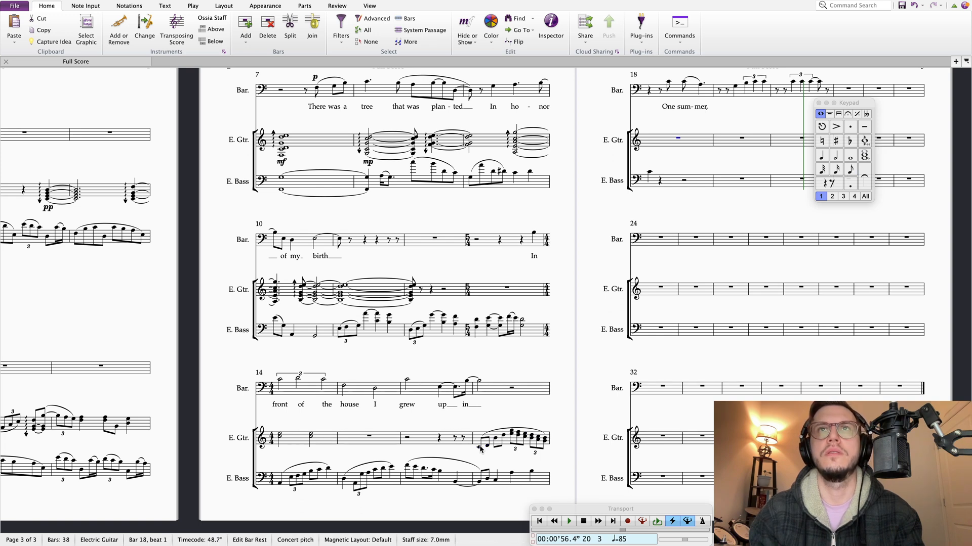
pyautogui.click(649, 173)
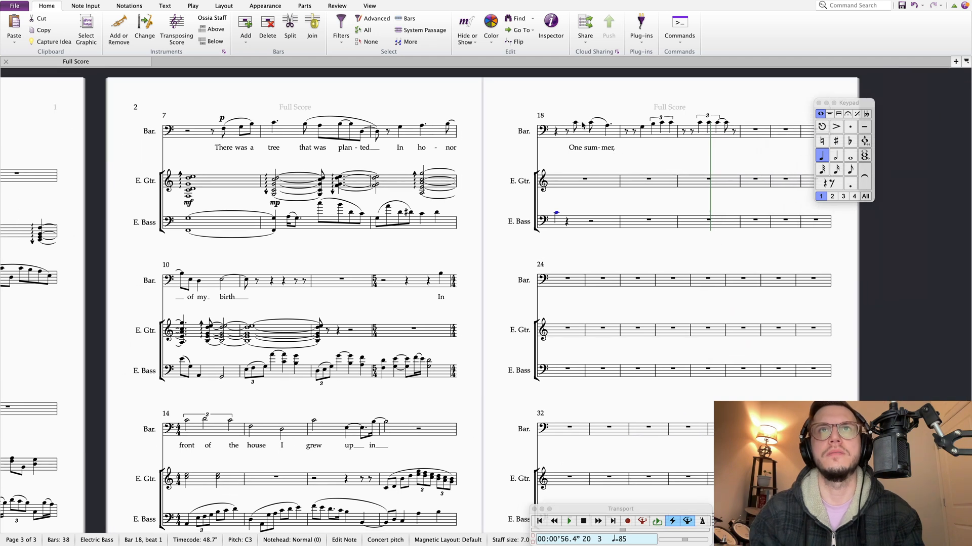
# Step: Audition the baritone's bar 18 and lower the bar 19 notes one step each to F3, G3, A3 and B3
pyautogui.click(577, 123)
pyautogui.press('Right')
pyautogui.press('Right')
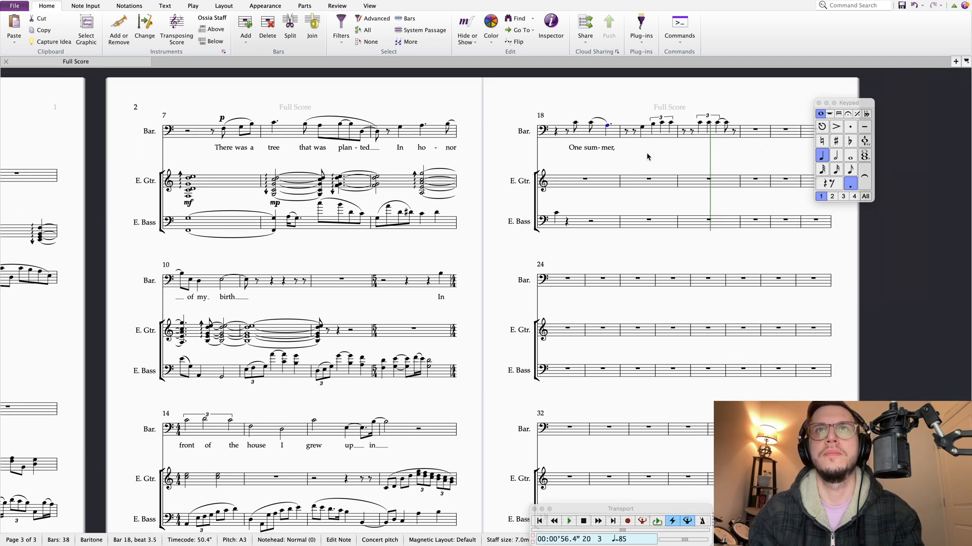
pyautogui.click(641, 128)
pyautogui.press('Right')
pyautogui.press('Right')
pyautogui.press('Right')
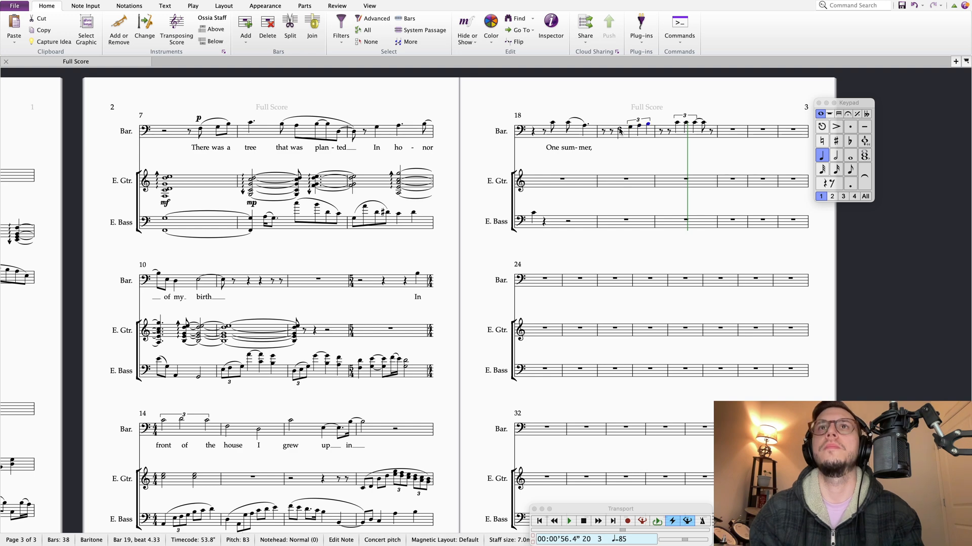
pyautogui.moveTo(652, 162); pyautogui.dragTo(601, 163)
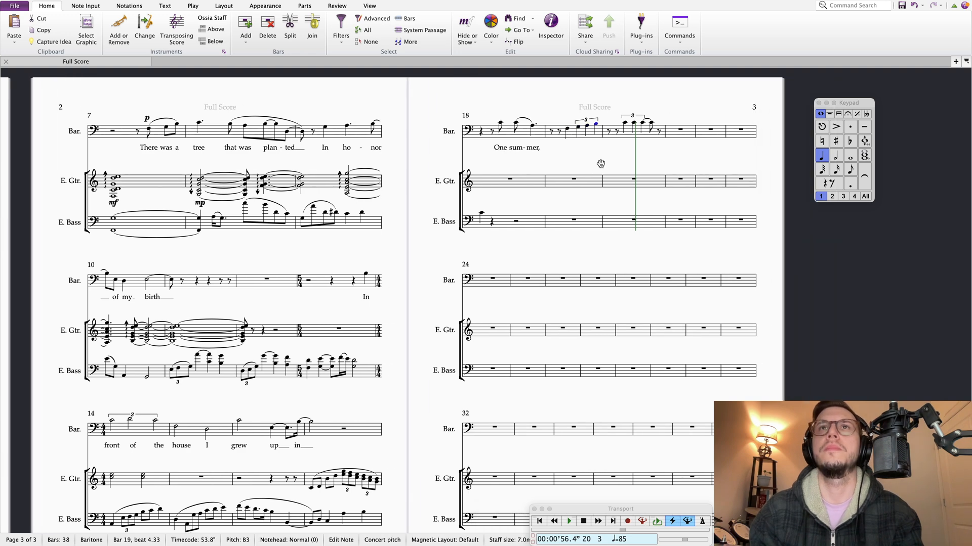
# Step: Change the baritone's quarter-note triplet in bar 19 to B3, B3 and G3, replaying the bar 18 notes for reference
pyautogui.click(500, 124)
pyautogui.press('Right')
pyautogui.click(533, 129)
pyautogui.click(567, 130)
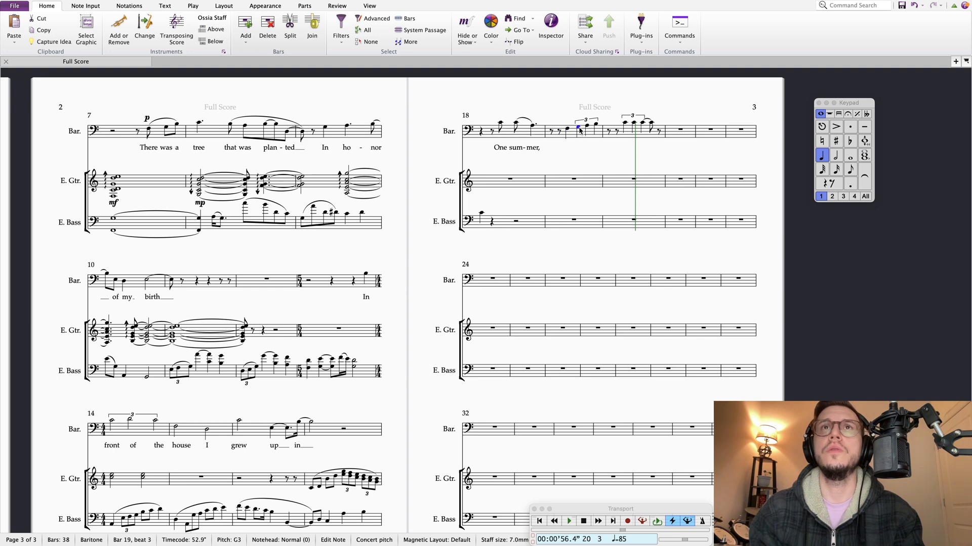
pyautogui.press('Right')
pyautogui.press('Up')
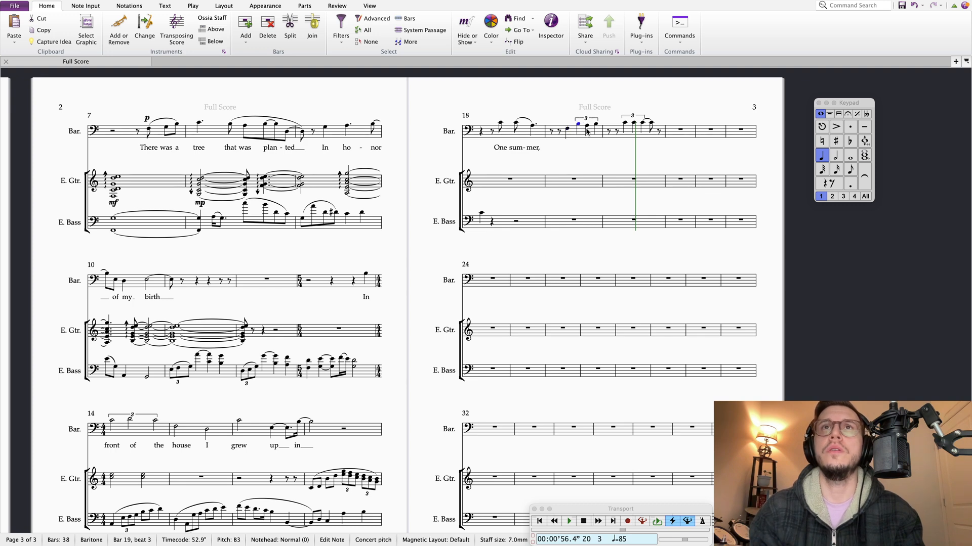
pyautogui.press('Right')
pyautogui.press('Right')
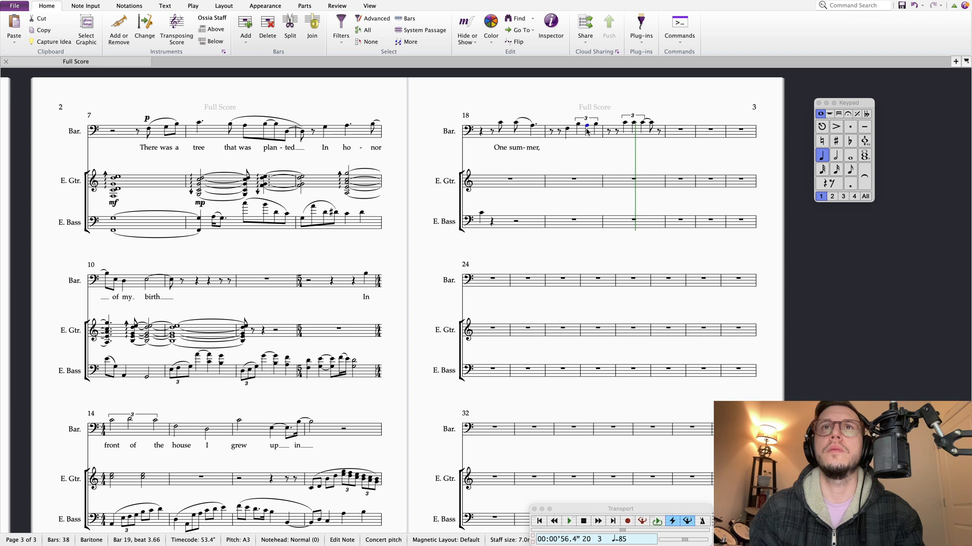
pyautogui.press('Down')
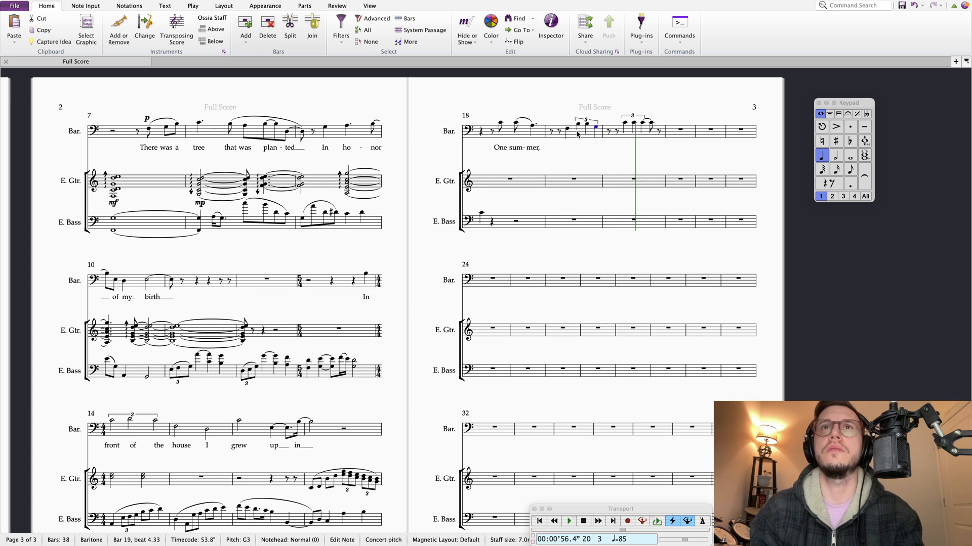
# Step: Lower the first triplet note of the baritone's bar 20 to B3 and replace the beat 1 eighth rests with a quarter rest
pyautogui.press('Right')
pyautogui.press('Right')
pyautogui.press('Right')
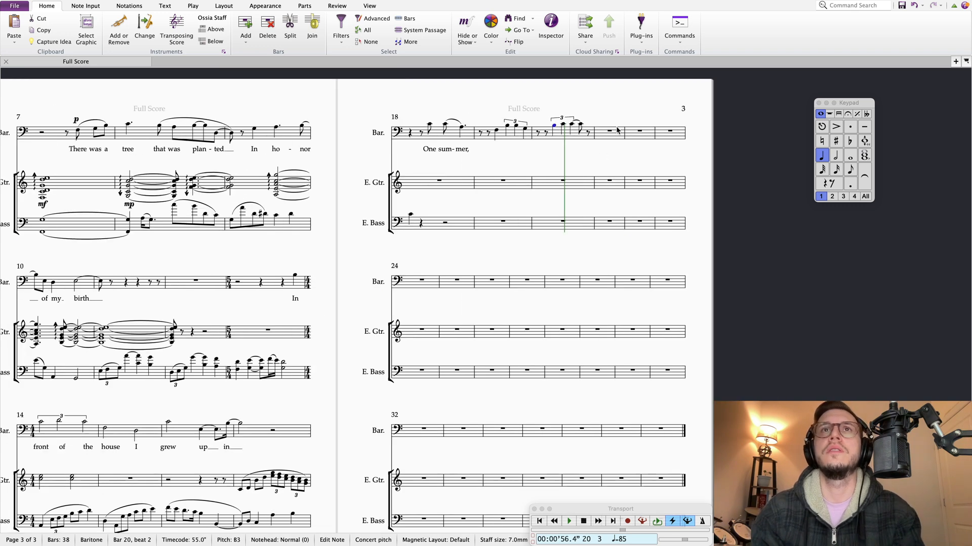
pyautogui.click(586, 161)
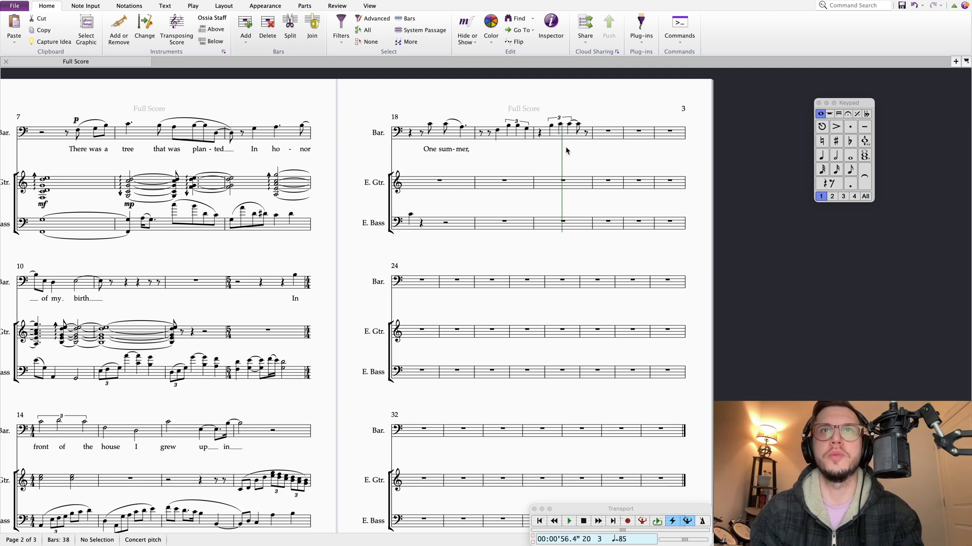
pyautogui.click(561, 124)
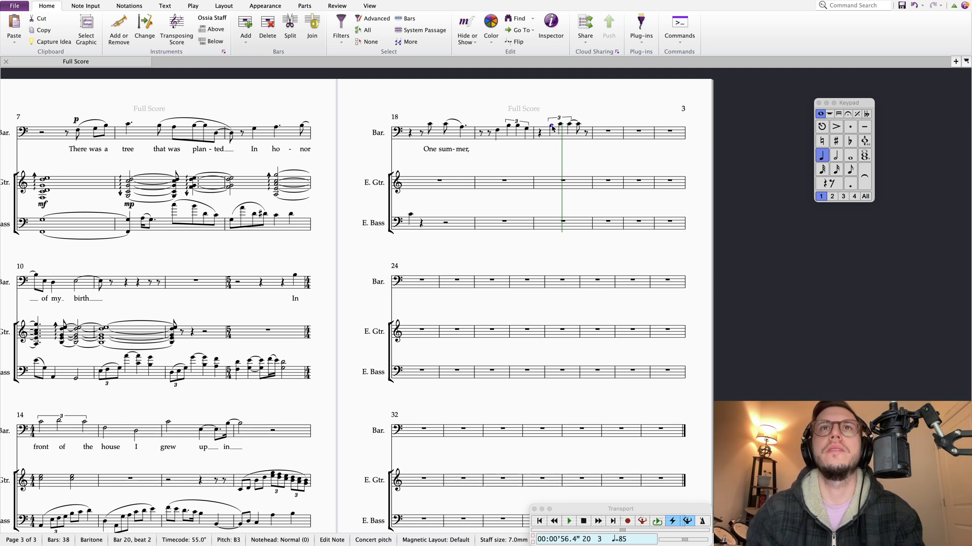
pyautogui.press('s')
# Step: Replace the opening eighth rests of the baritone's bar 19 with a quarter rest and play back from the first C4 of bar 18
pyautogui.click(501, 145)
pyautogui.click(486, 138)
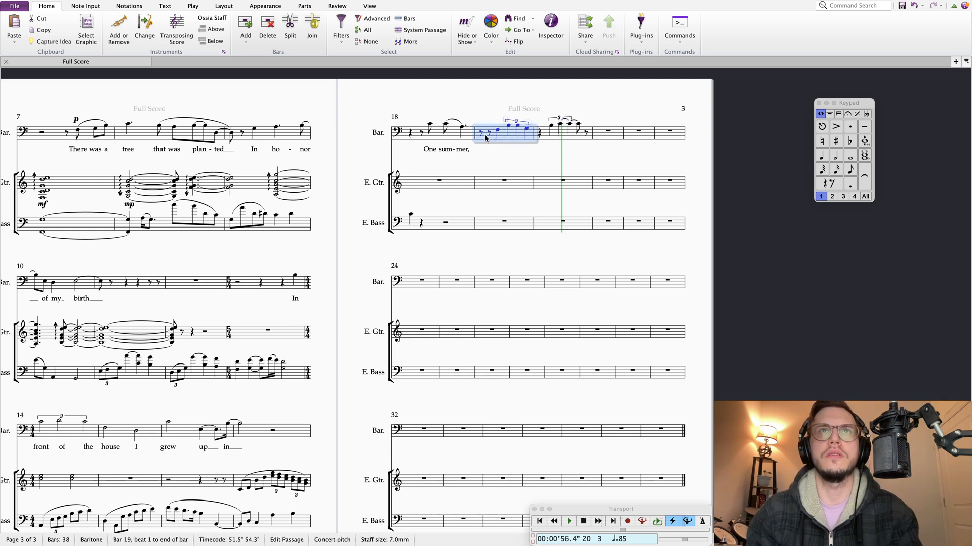
pyautogui.click(483, 136)
pyautogui.click(821, 155)
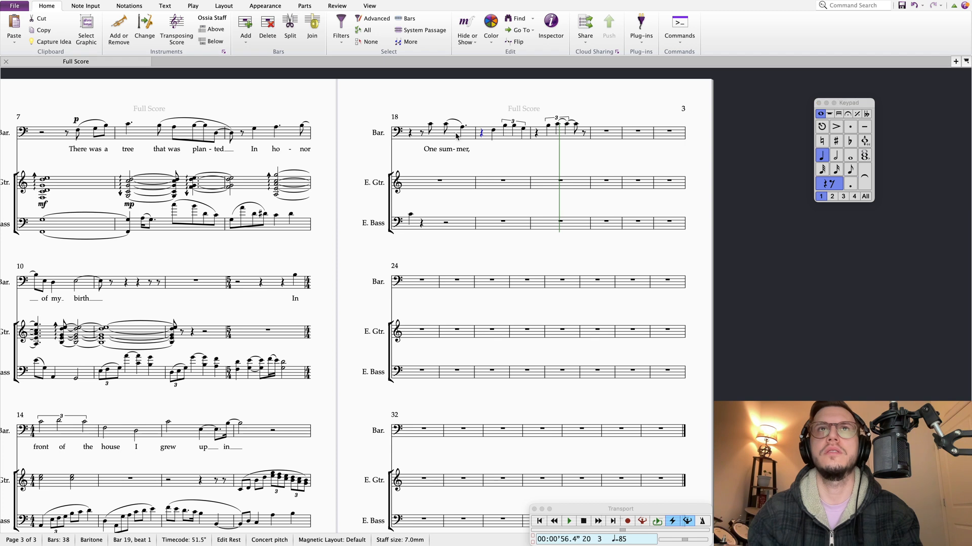
pyautogui.click(431, 125)
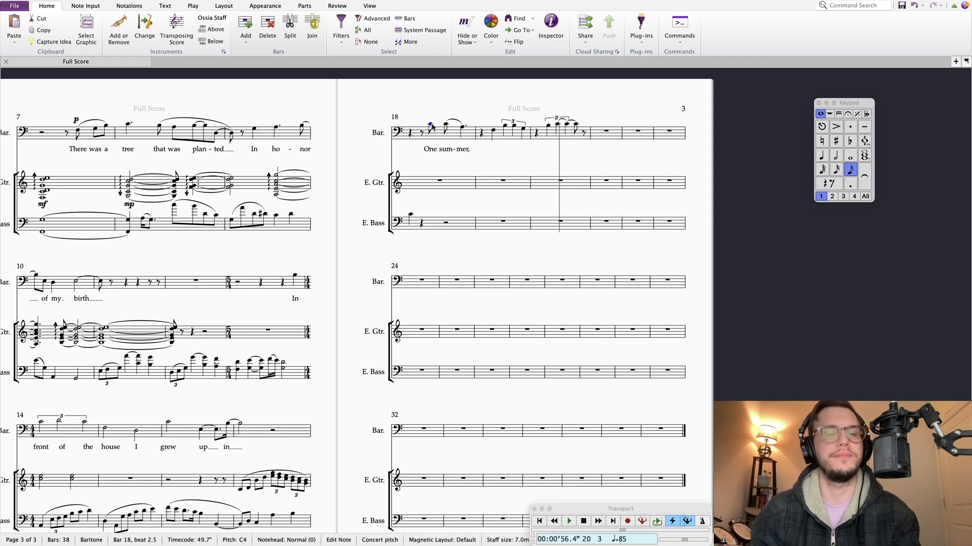
pyautogui.press('p')
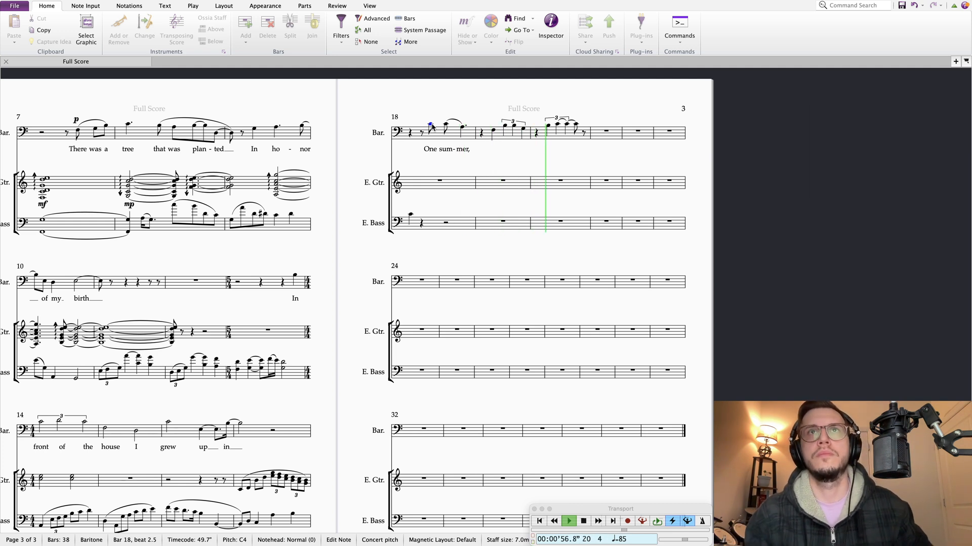
# Step: Stop playback, raise the last triplet note of the baritone's bar 20 with its tied note to D4, and lower the middle one to B3
pyautogui.press('space')
pyautogui.click(549, 127)
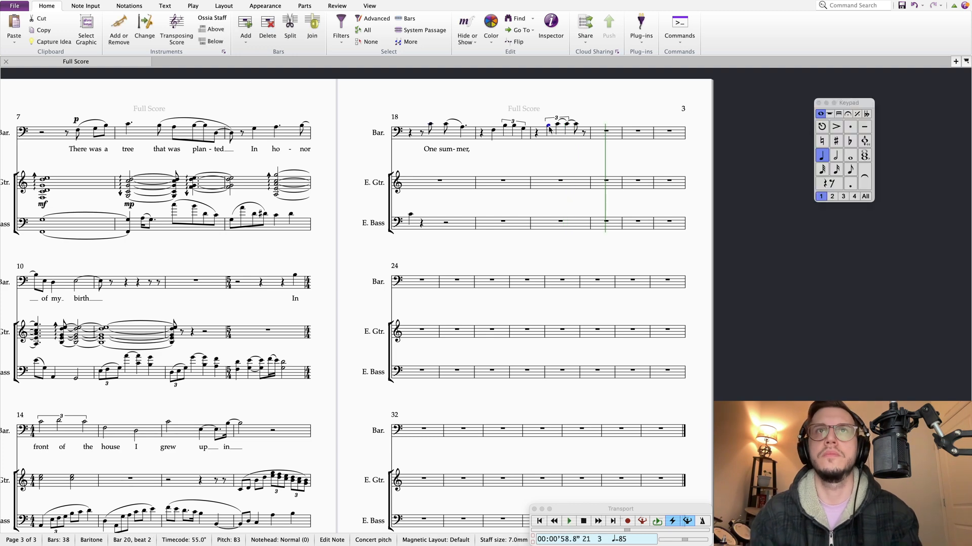
pyautogui.press('Down')
pyautogui.press('Right')
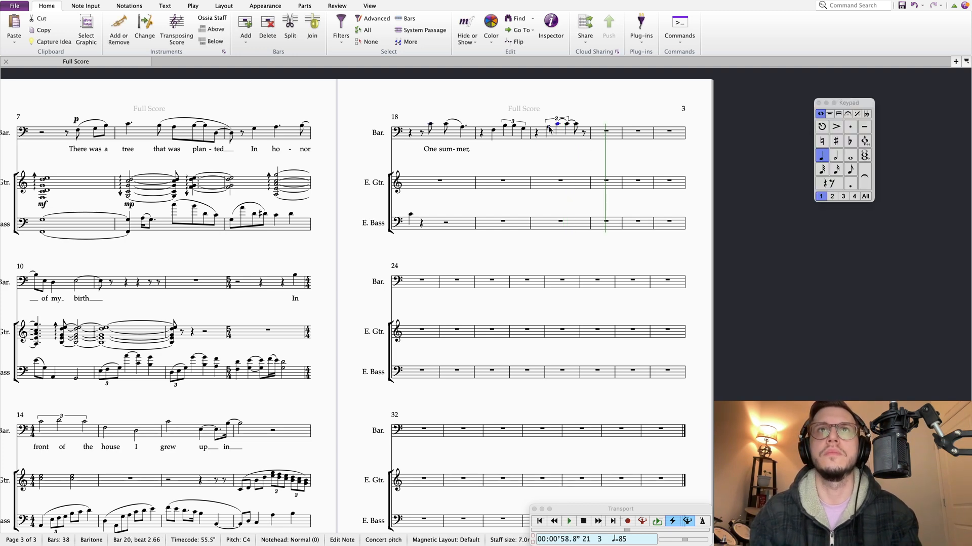
pyautogui.press('Left')
pyautogui.press('Left')
pyautogui.press('Down')
pyautogui.press('Right')
pyautogui.press('Right')
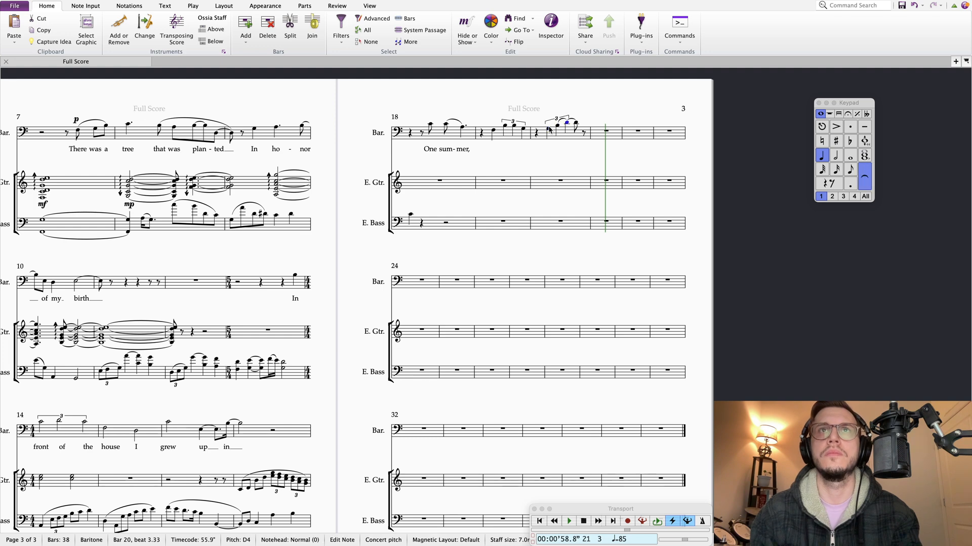
pyautogui.press('Left')
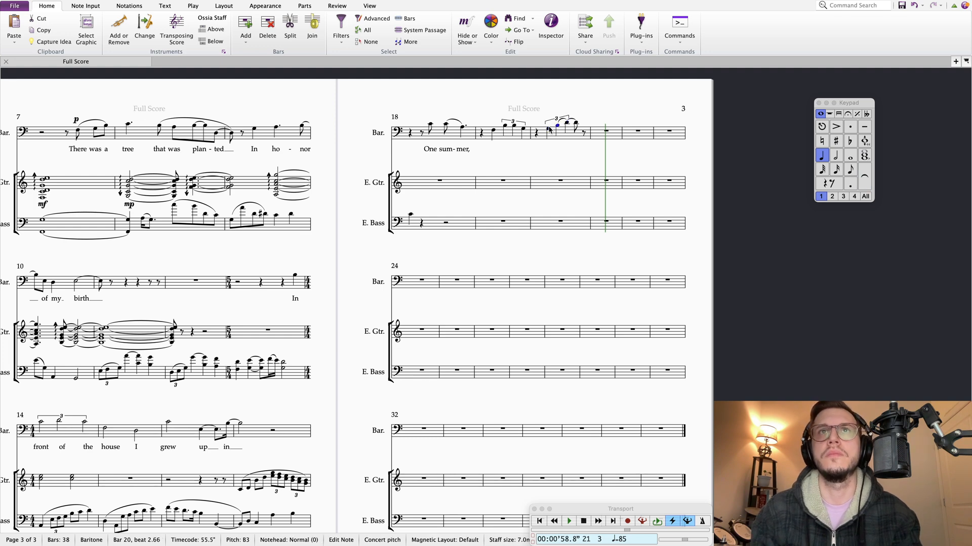
# Step: Try F3 on bar 20's first triplet note, restore it to B3, and lower the middle triplet note to A3
pyautogui.press('Left')
pyautogui.press('Right')
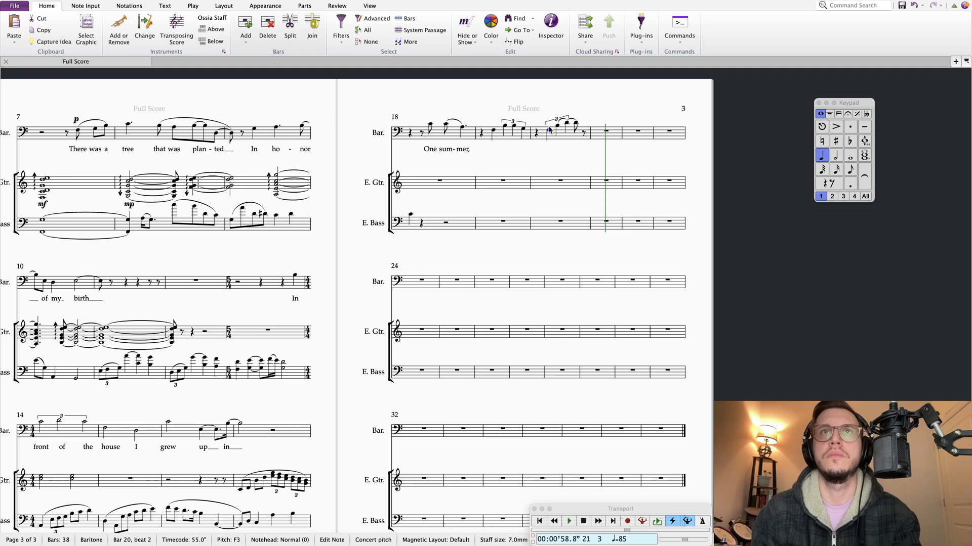
pyautogui.press('Right')
pyautogui.press('Left')
pyautogui.press('Left')
pyautogui.press('Right')
pyautogui.press('Left')
pyautogui.press('Right')
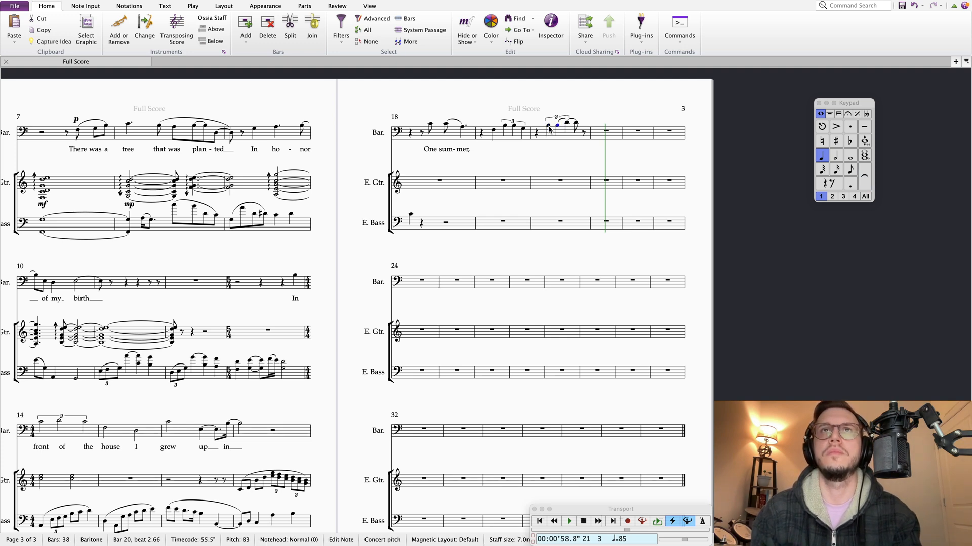
pyautogui.press('Down')
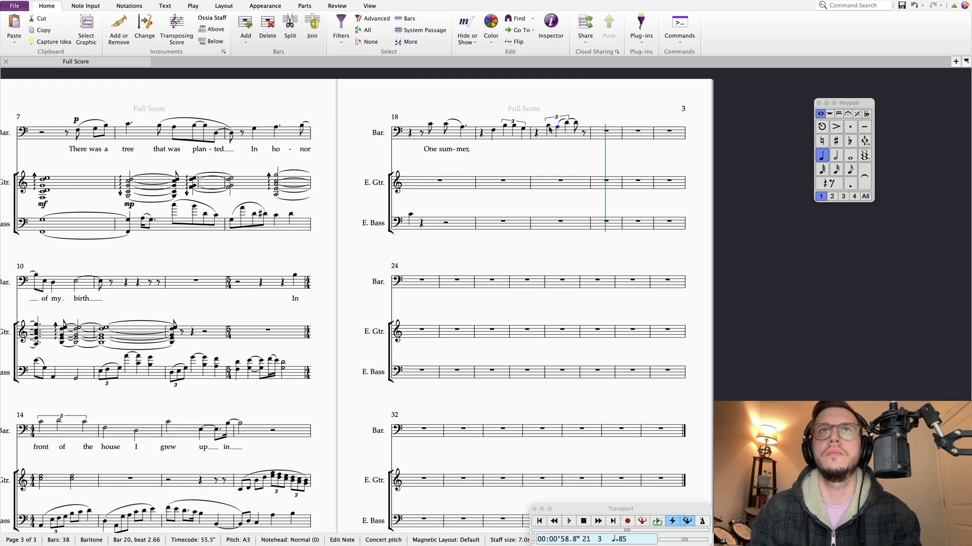
# Step: Flatten the last triplet note of bar 20 to Db4 and hide the repeated flat on its tied eighth note
pyautogui.press('Right')
pyautogui.click(847, 142)
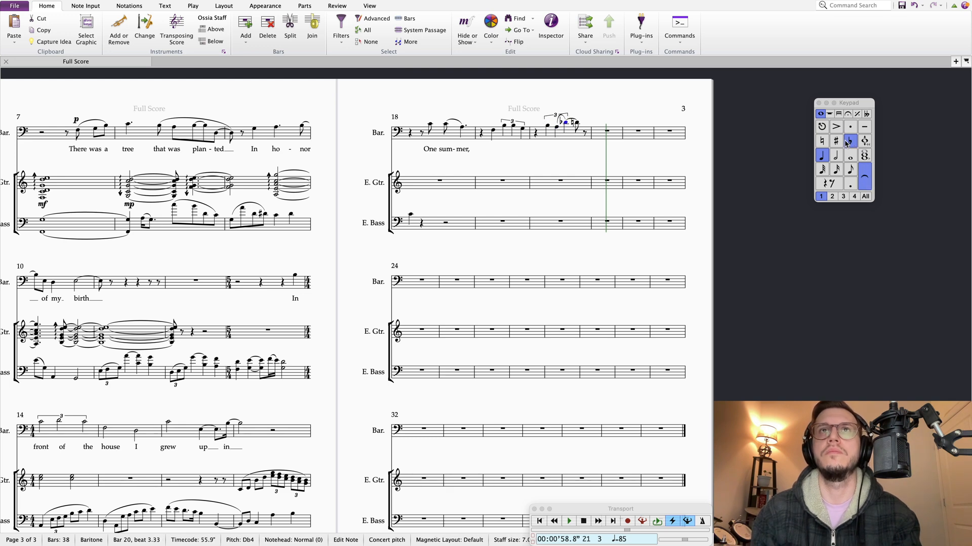
pyautogui.press('Right')
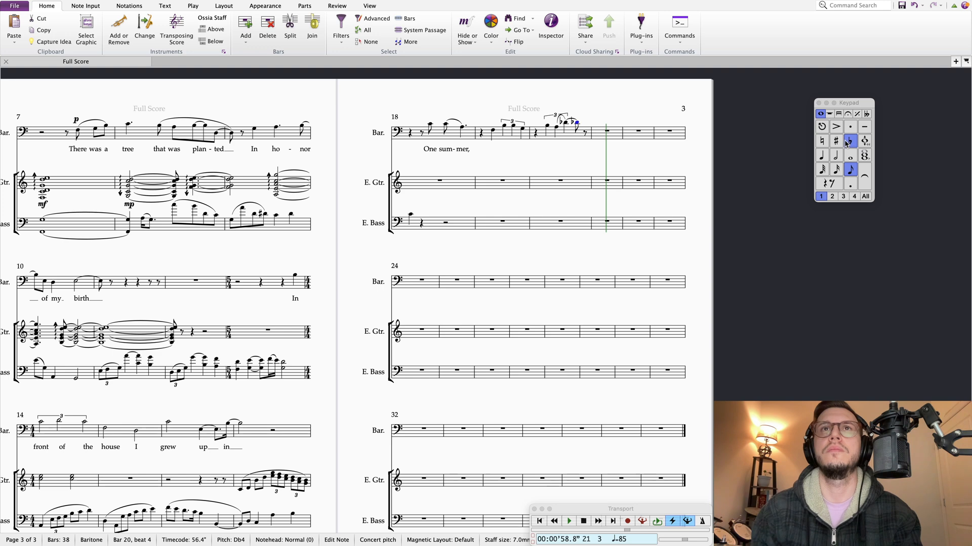
pyautogui.click(847, 143)
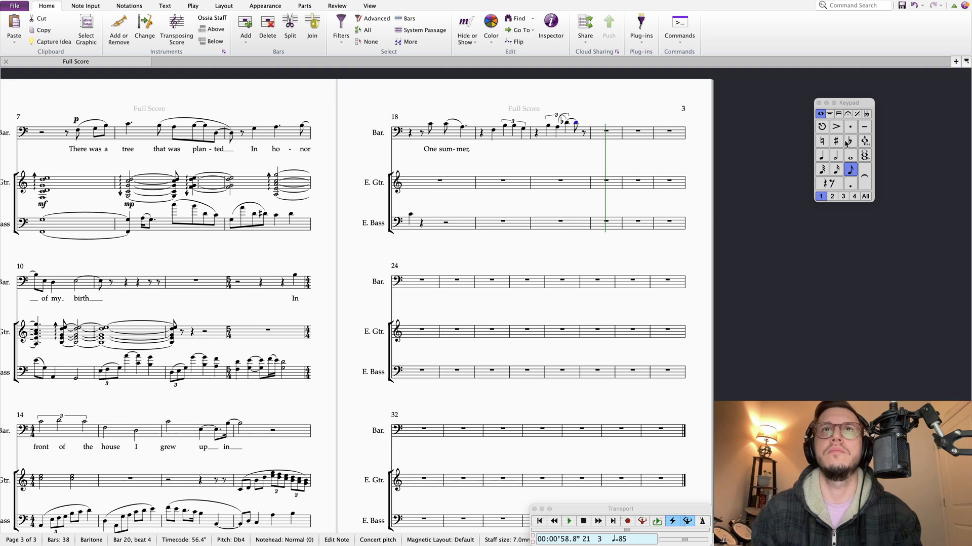
pyautogui.press('Escape')
# Step: Add a repeated Db4 eighth note at the end of the baritone's bar 20 and a C4 quarter note on beat 1 of bar 21
pyautogui.press('super+=')
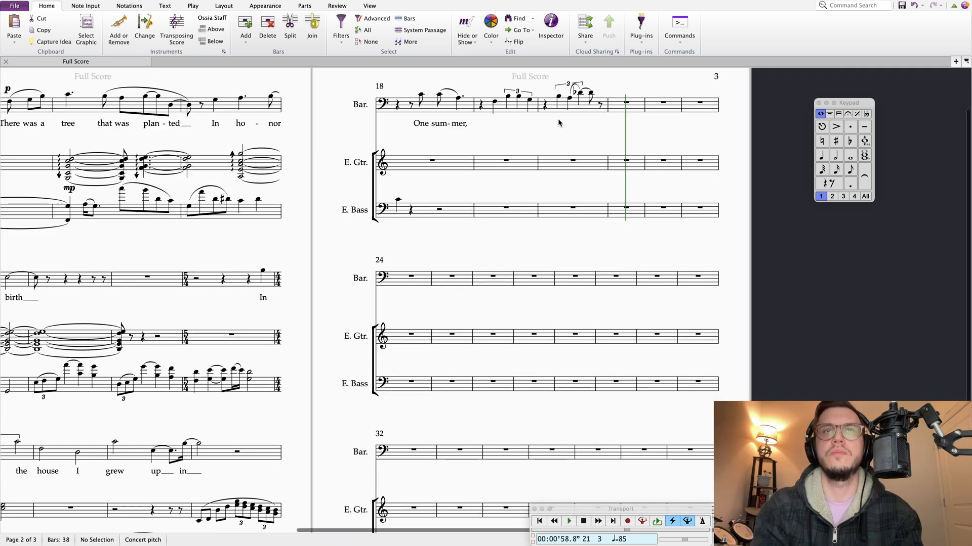
pyautogui.click(568, 95)
pyautogui.hscroll(1, 603, 121)
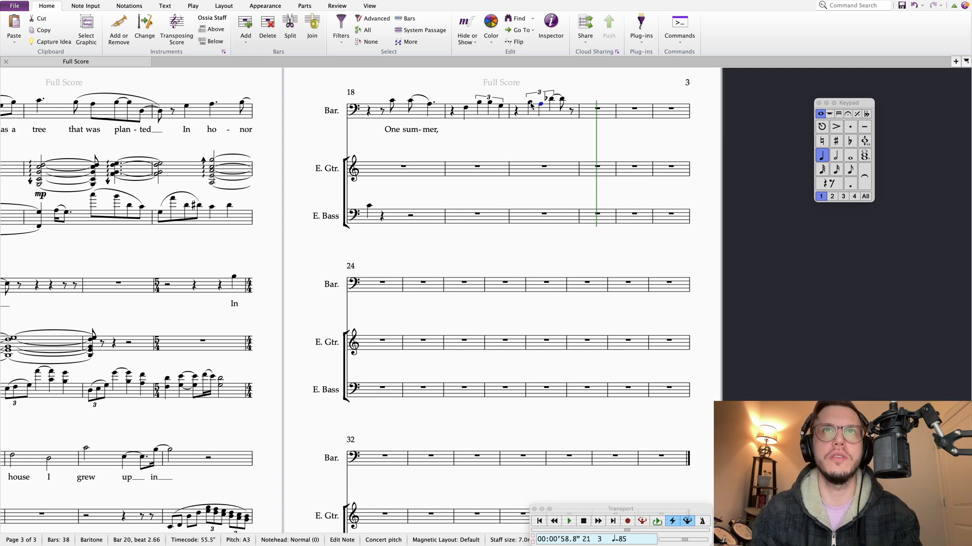
pyautogui.press('Right')
pyautogui.click(530, 142)
pyautogui.click(562, 99)
pyautogui.press('r')
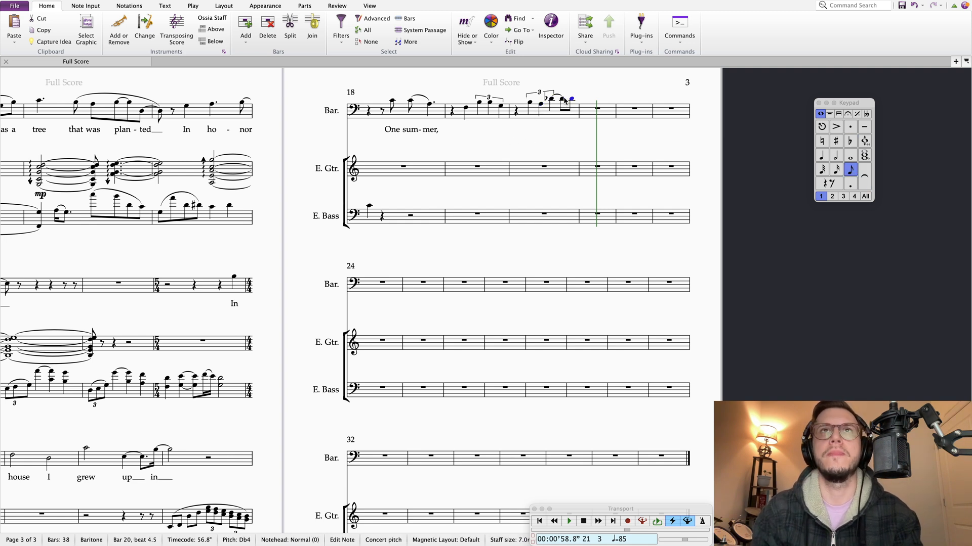
pyautogui.press('r')
pyautogui.press('Down')
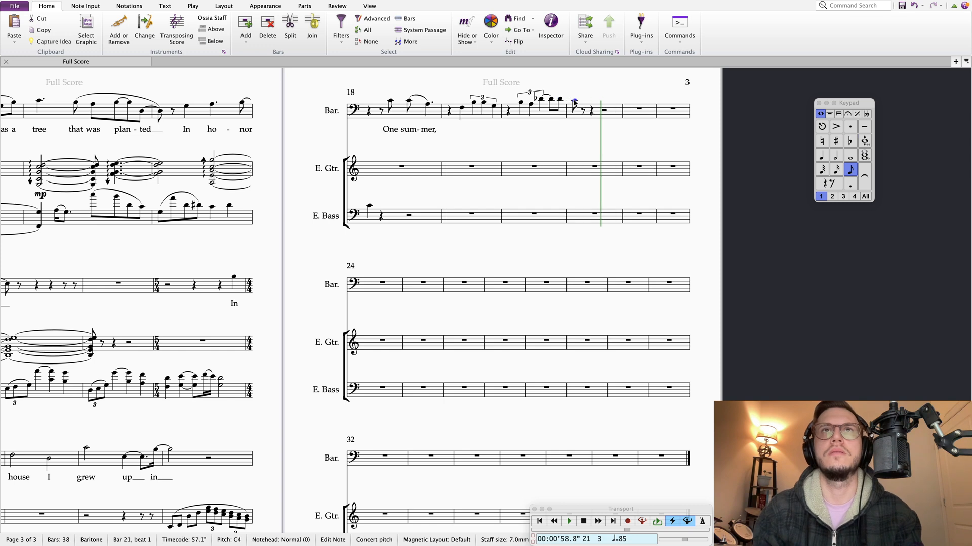
pyautogui.click(822, 158)
pyautogui.click(851, 187)
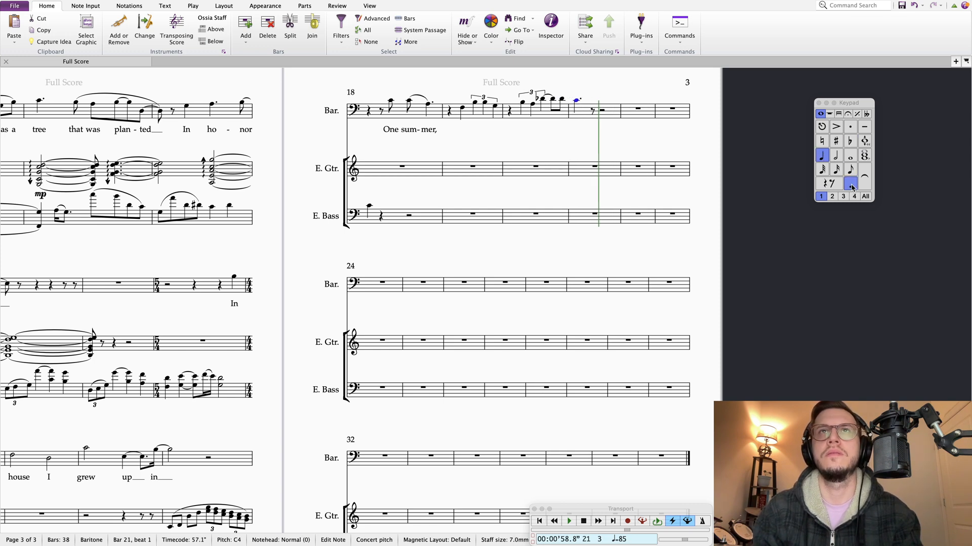
# Step: Play back the baritone melody from the F3 in bar 19 into bar 21
pyautogui.click(463, 110)
pyautogui.press('space')
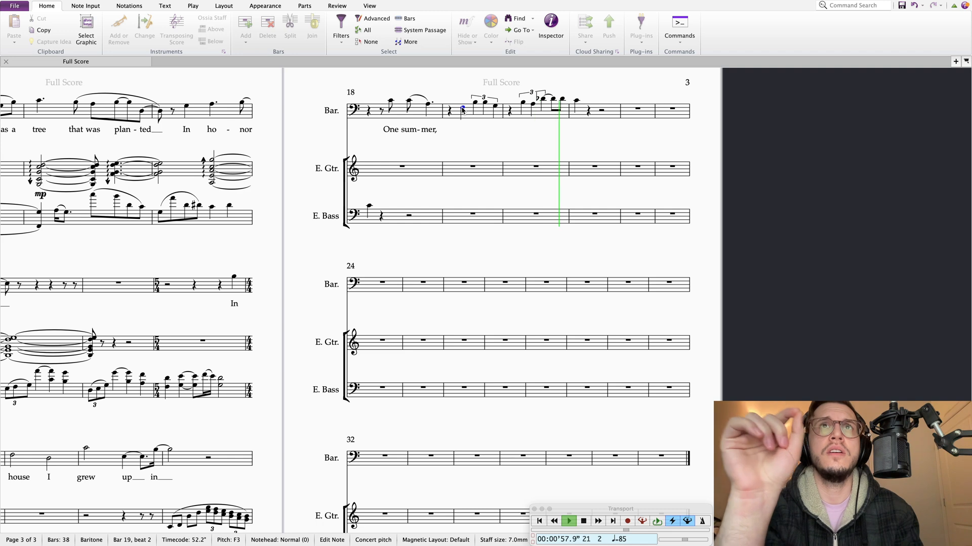
pyautogui.press('space')
# Step: Enter the lyrics "a wood-peck-er" under the baritone notes of bar 19, starting at the F3
pyautogui.press('super+l')
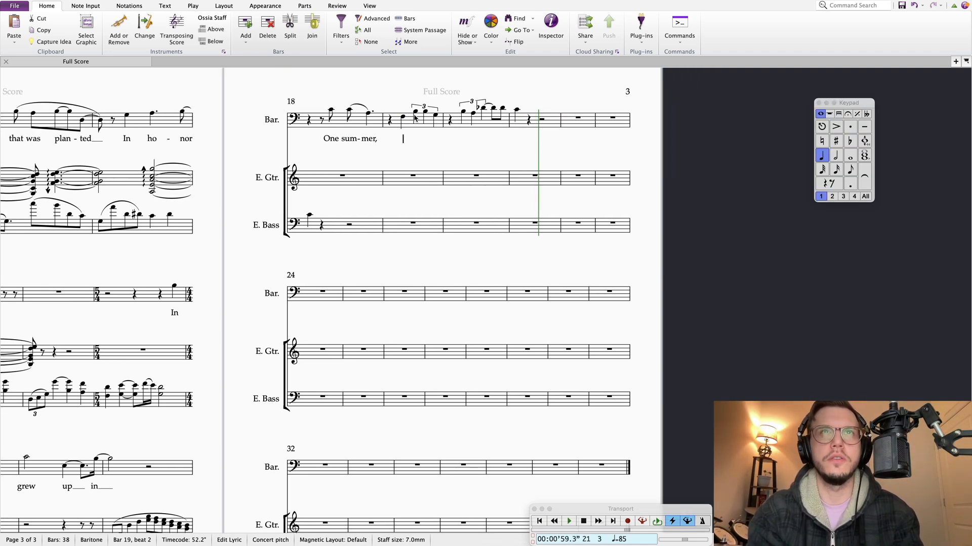
pyautogui.write('a wp')
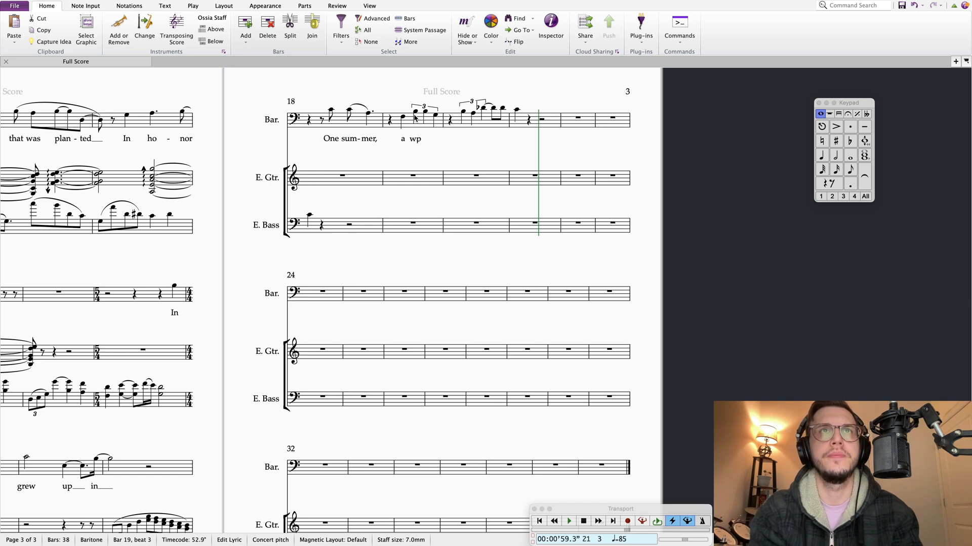
pyautogui.press('BackSpace')
pyautogui.write('ooded')
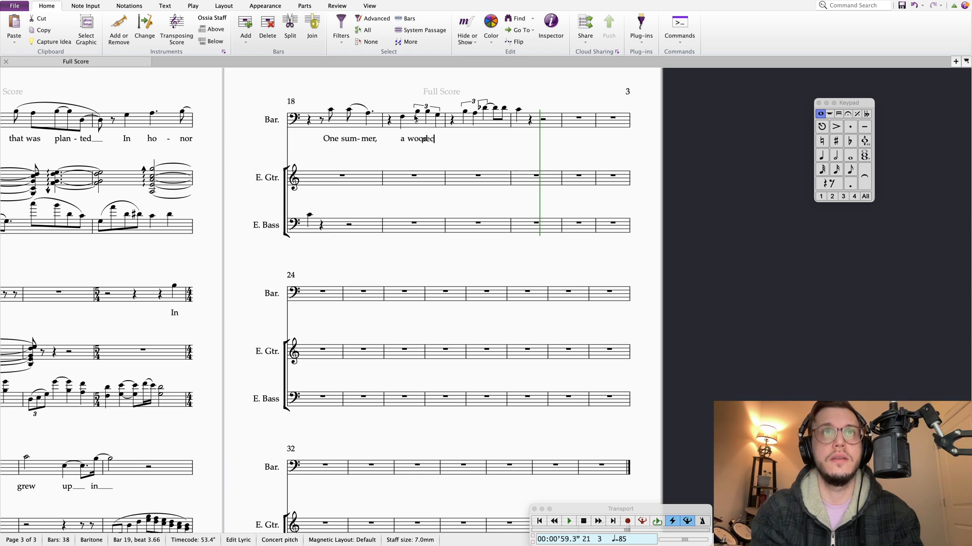
pyautogui.press('BackSpace')
pyautogui.write('-pecker')
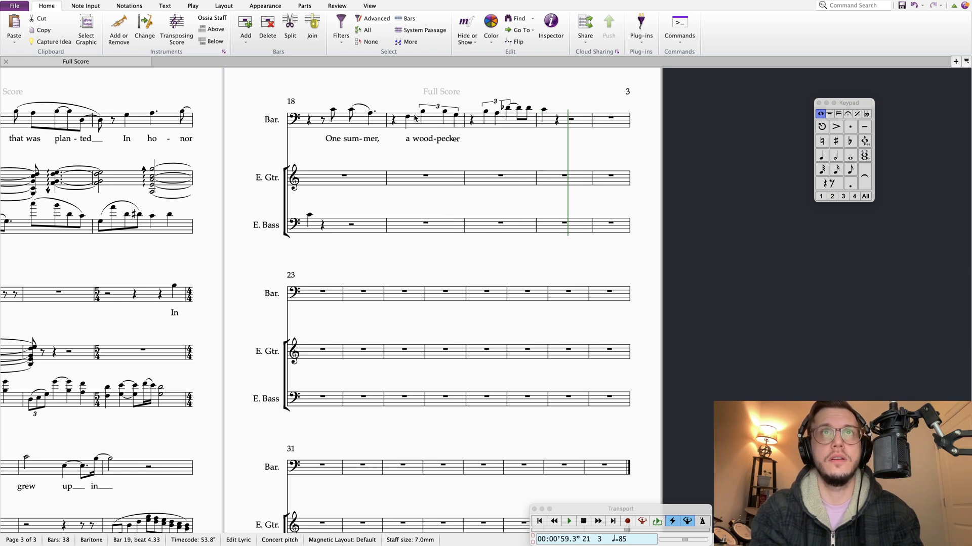
pyautogui.press('space')
# Step: Enter the lyrics "Ter-ro-rized it's skin" under the baritone notes from bar 20 to the C4 in bar 21
pyautogui.write('Ter ')
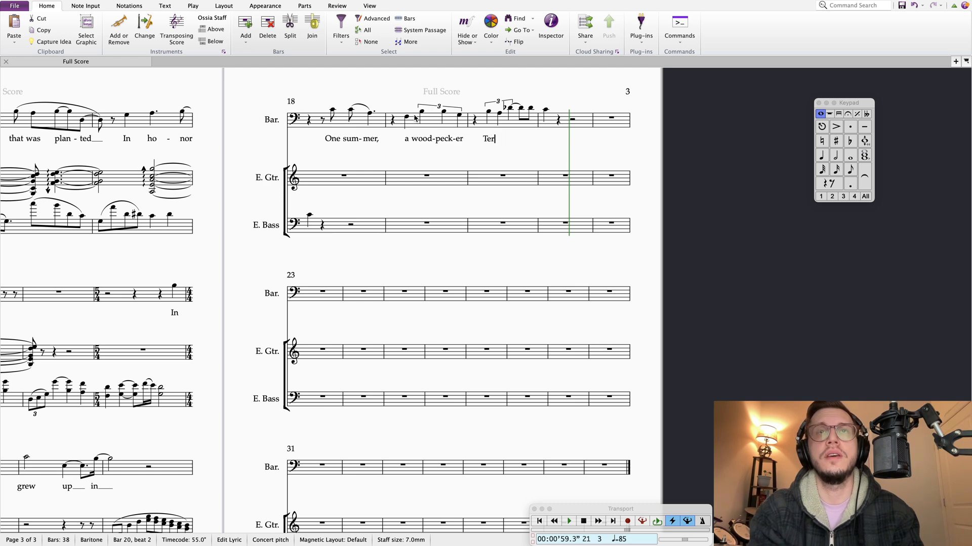
pyautogui.write('-')
pyautogui.press('BackSpace')
pyautogui.write('ror')
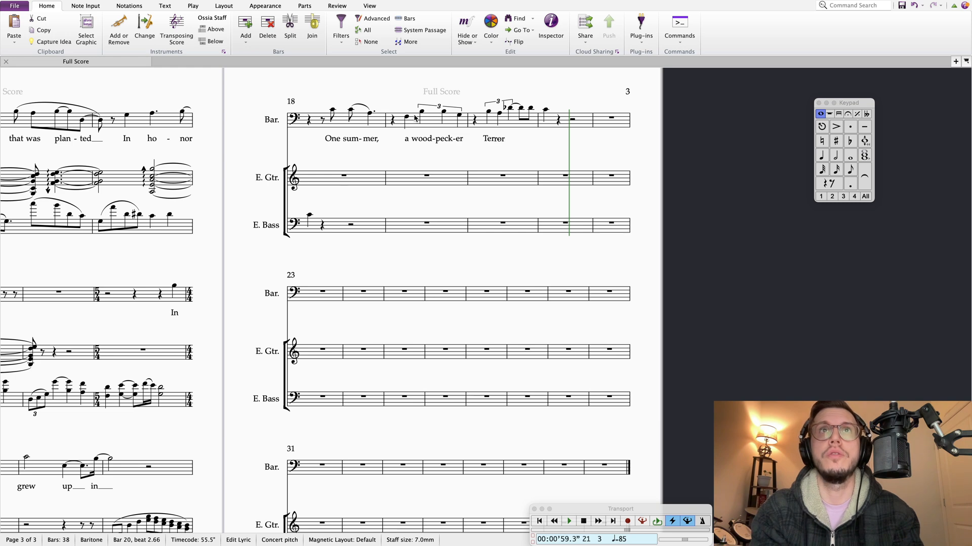
pyautogui.press('BackSpace')
pyautogui.press('BackSpace')
pyautogui.press('BackSpace')
pyautogui.write('-ro -')
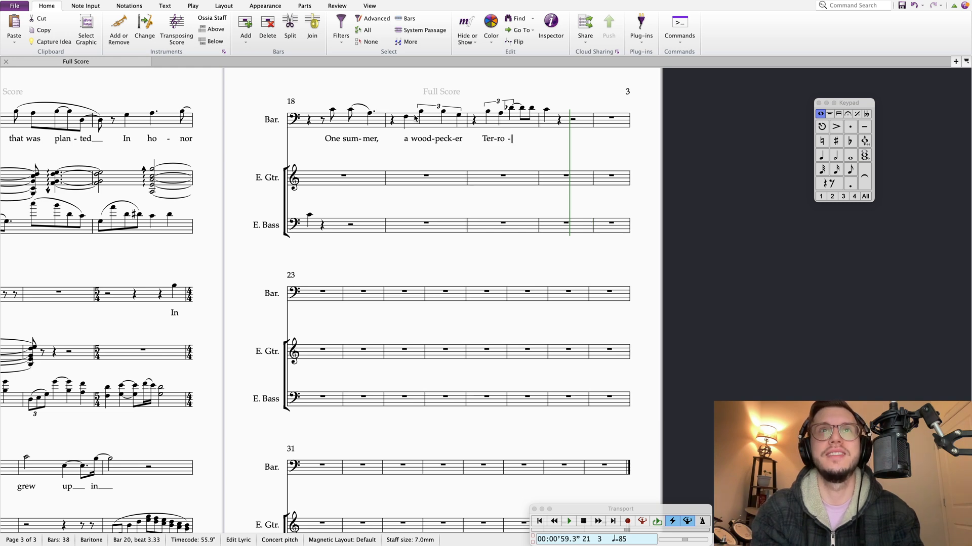
pyautogui.write("rized it's skin")
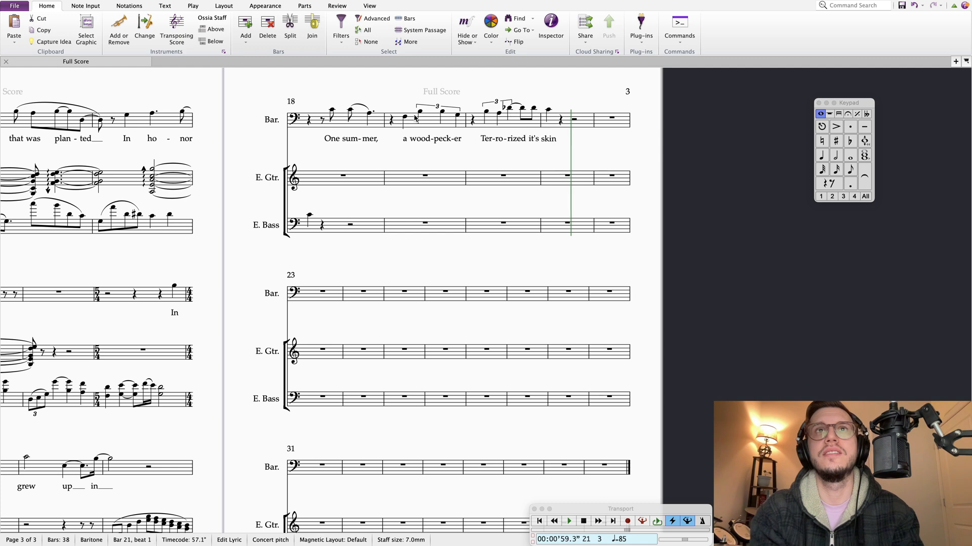
# Step: Check the song text in the Google Docs document "Lessons from a Bradford Pear", return to the score and leave lyric editing
pyautogui.hotkey('ctrl', 'Right')
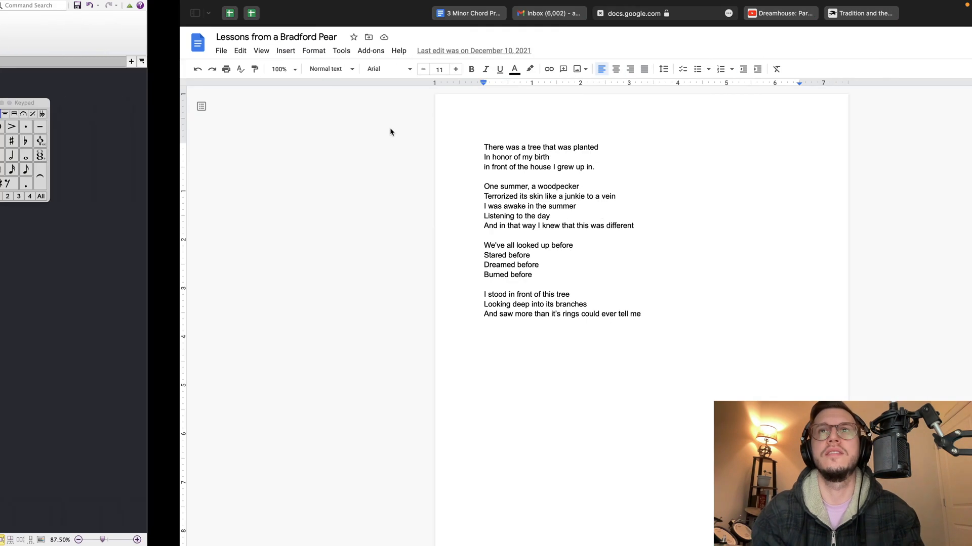
pyautogui.hotkey('ctrl', 'Left')
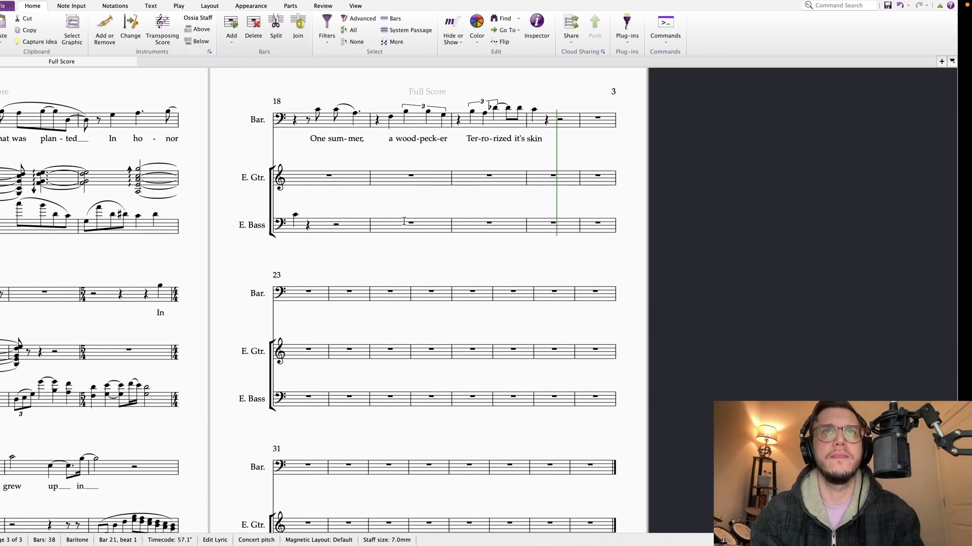
pyautogui.doubleClick(551, 141)
pyautogui.press('Escape')
pyautogui.press('Escape')
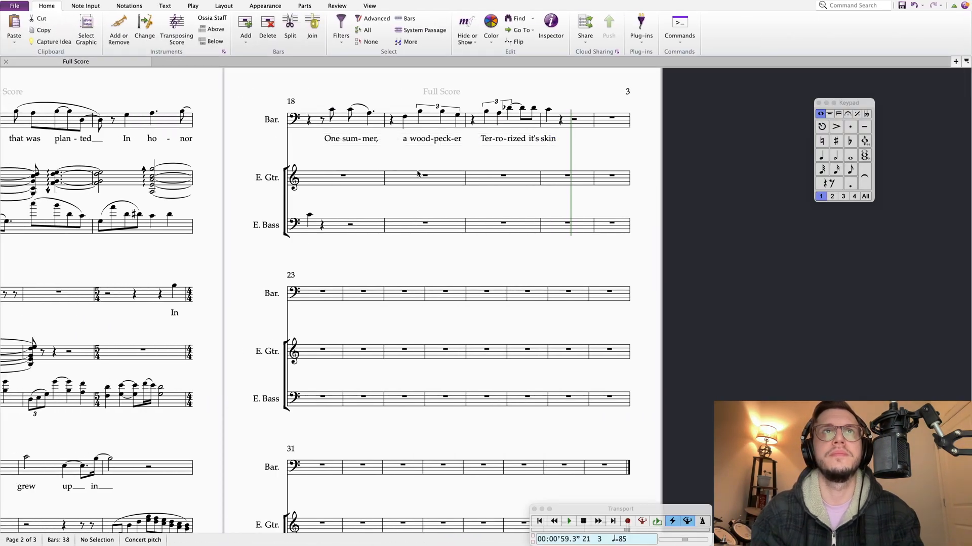
# Step: Play back the score from the baritone's C4 in bar 16 through the new phrase in bars 18–21
pyautogui.hscroll(-5, 354, 273)
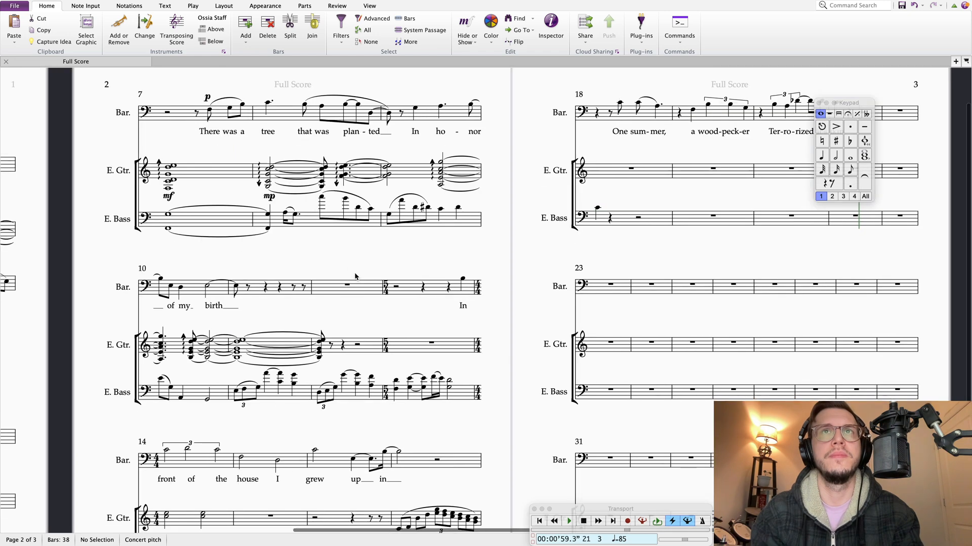
pyautogui.scroll(-1, 441, 468)
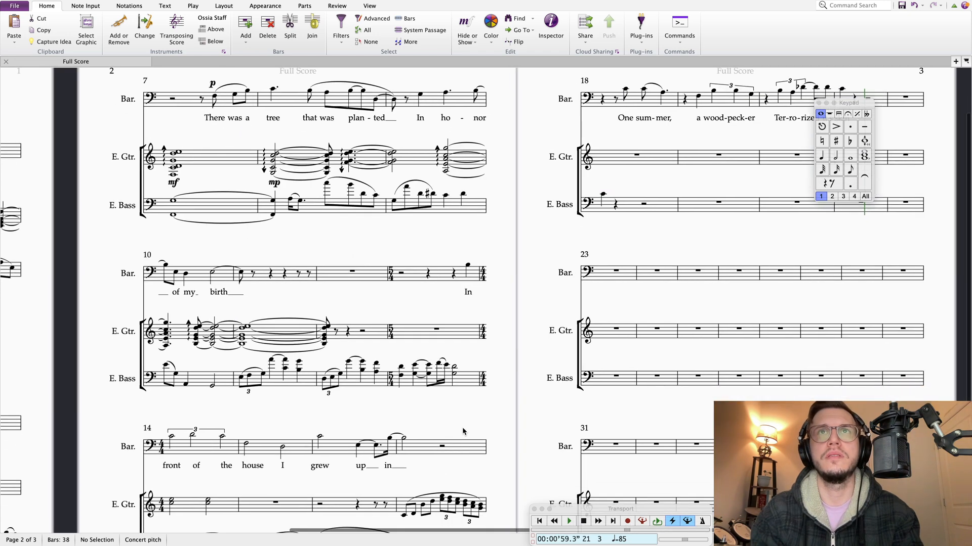
pyautogui.click(320, 437)
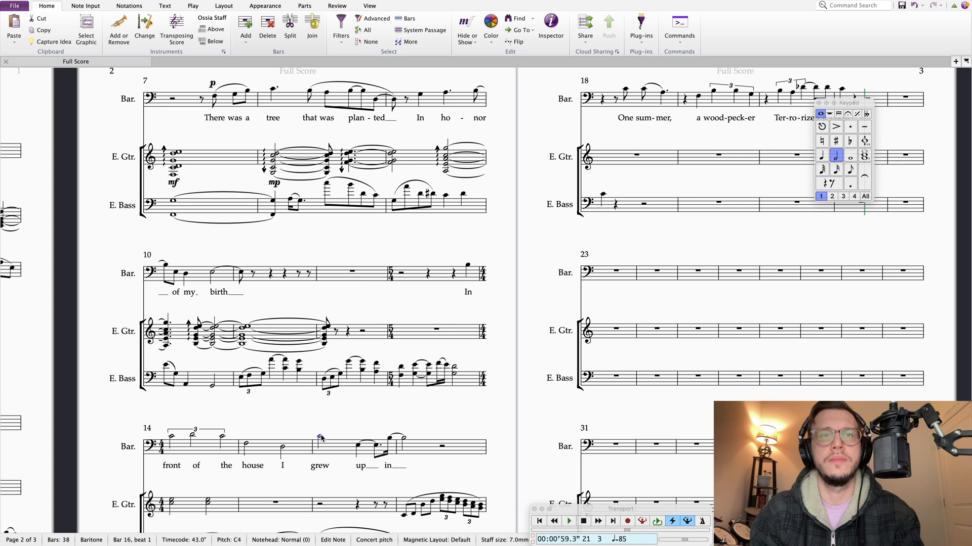
pyautogui.press('p')
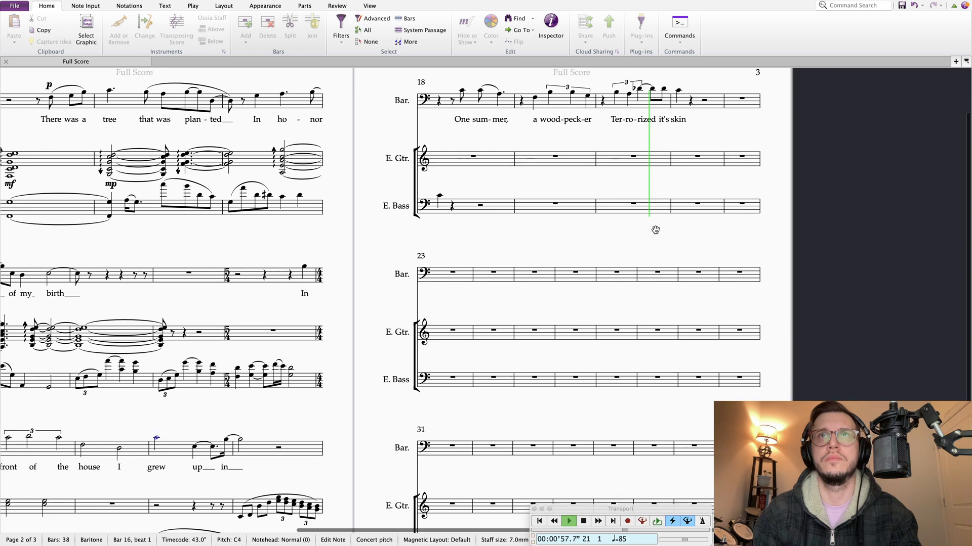
pyautogui.press('space')
# Step: Audition individual baritone notes from the first triplet note of bar 20 to the C4 in bar 21
pyautogui.click(616, 93)
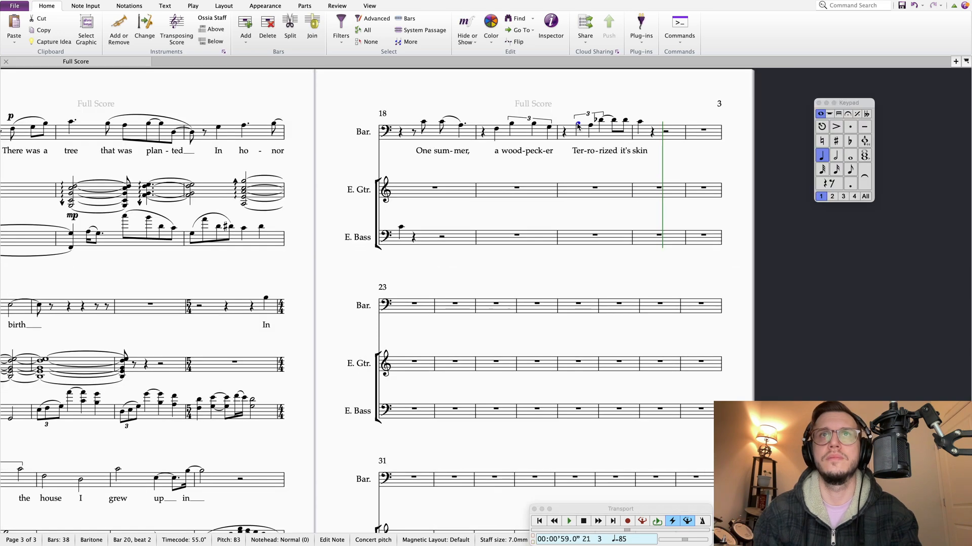
pyautogui.click(595, 126)
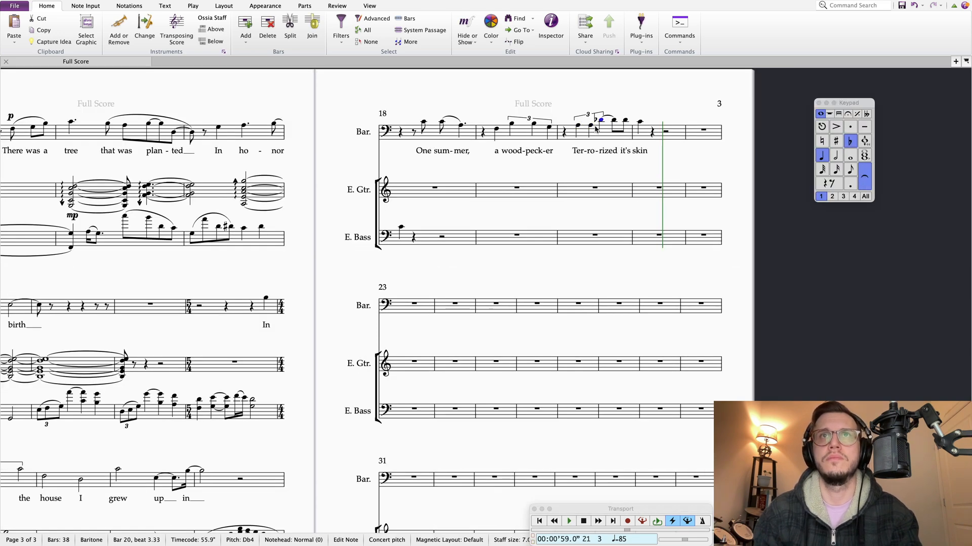
pyautogui.press('Right')
pyautogui.press('Right')
pyautogui.press('Right')
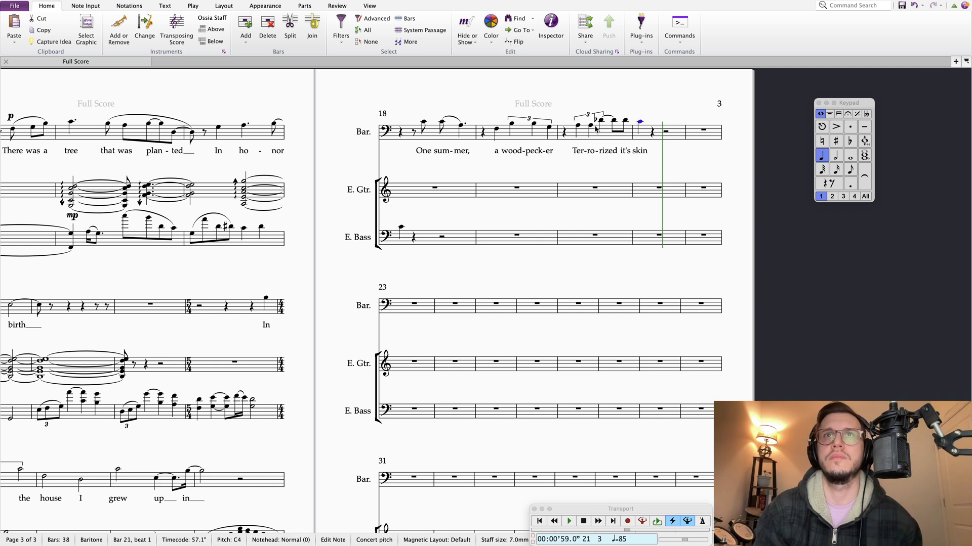
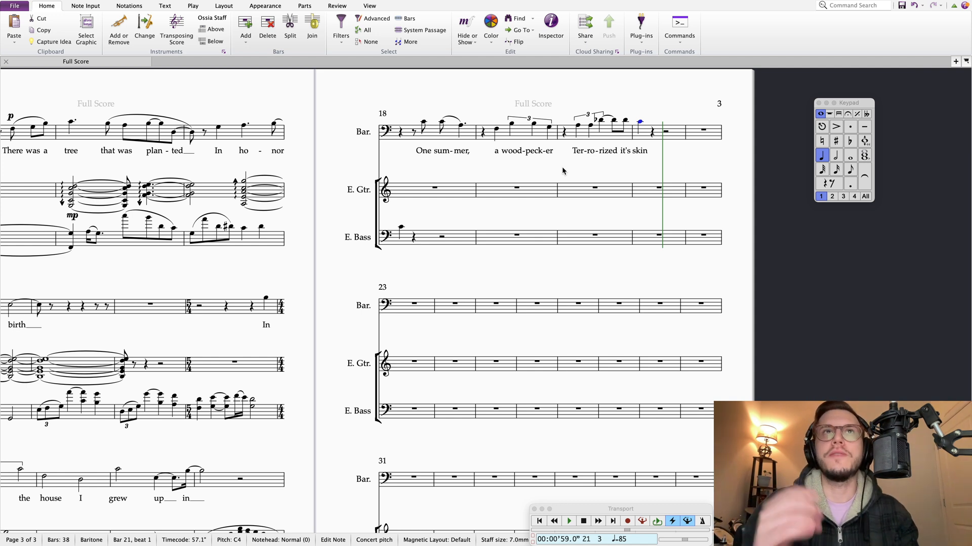
# Step: Clear the note selection and move the floating Keypad off the music on page 3
pyautogui.press('Escape')
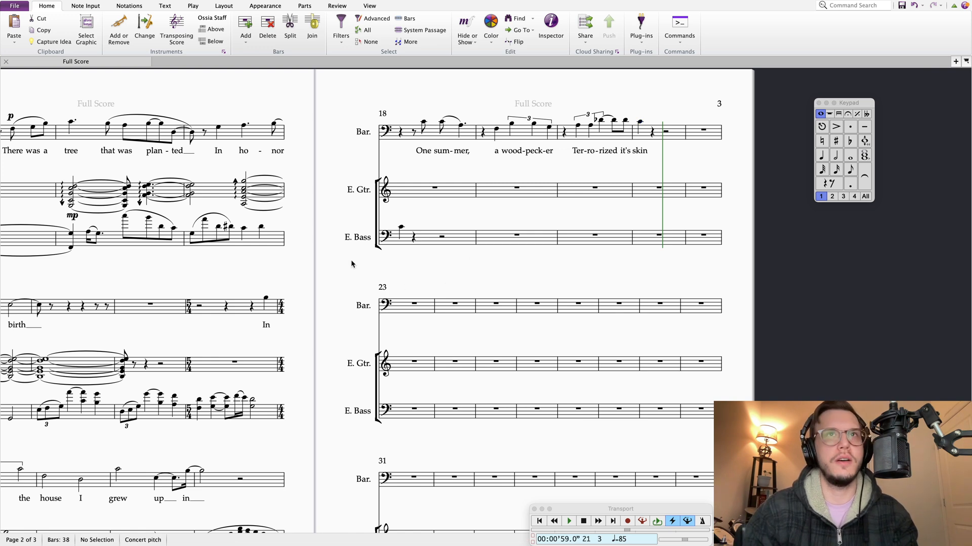
pyautogui.hscroll(-5, 367, 285)
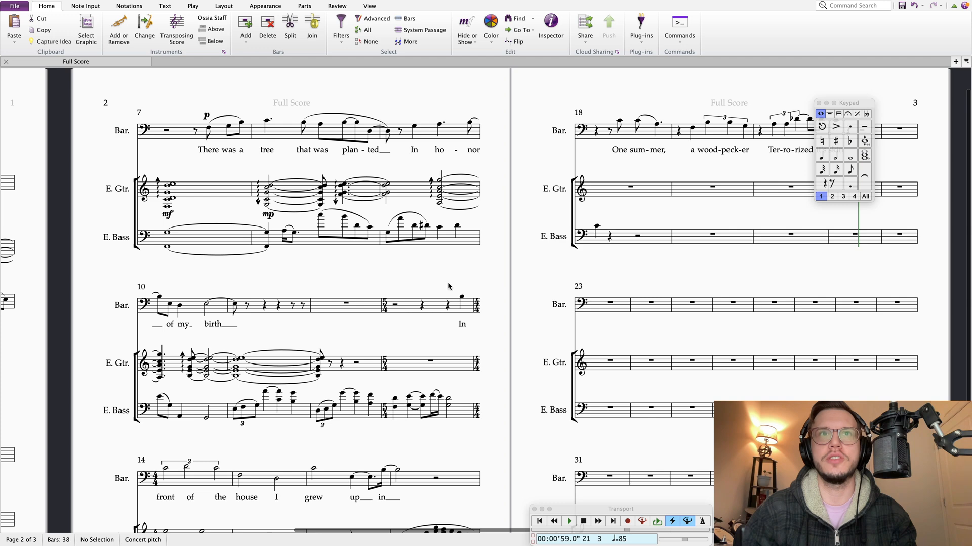
pyautogui.moveTo(848, 102); pyautogui.dragTo(929, 102)
pyautogui.moveTo(531, 271); pyautogui.dragTo(450, 213)
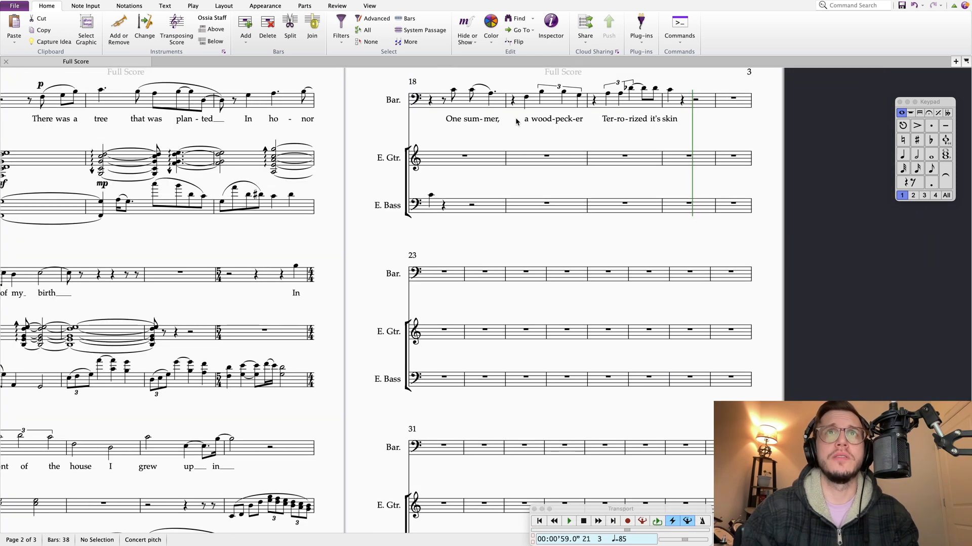
# Step: Step through the baritone notes from the start of bar 20's triplet to the C4 in bar 21 to hear them again
pyautogui.click(608, 93)
pyautogui.press('Right')
pyautogui.press('Right')
pyautogui.press('Right')
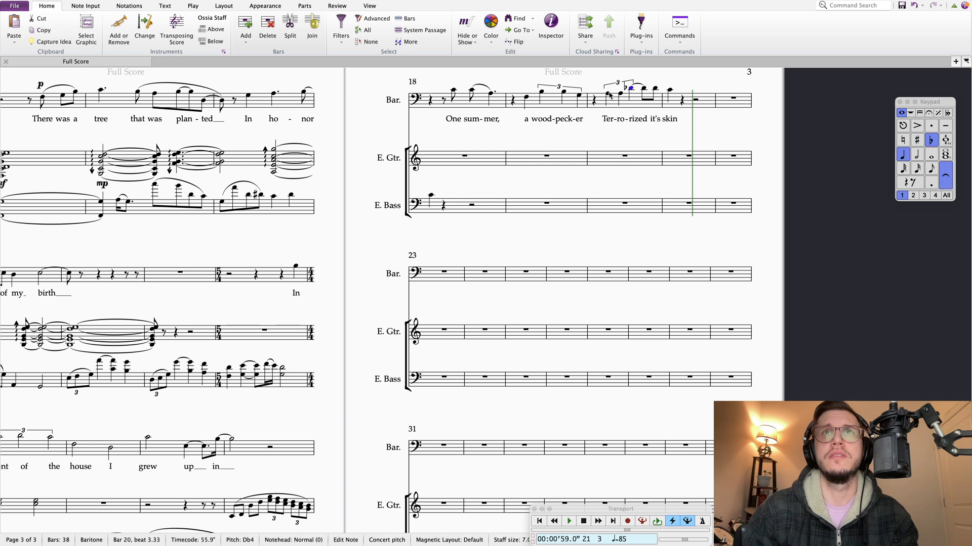
pyautogui.press('Right')
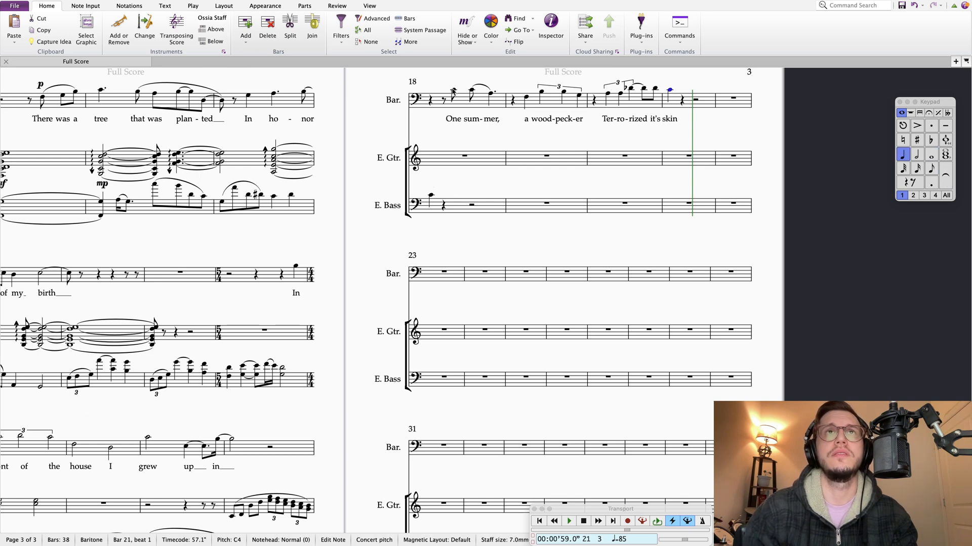
pyautogui.moveTo(501, 236); pyautogui.dragTo(460, 241)
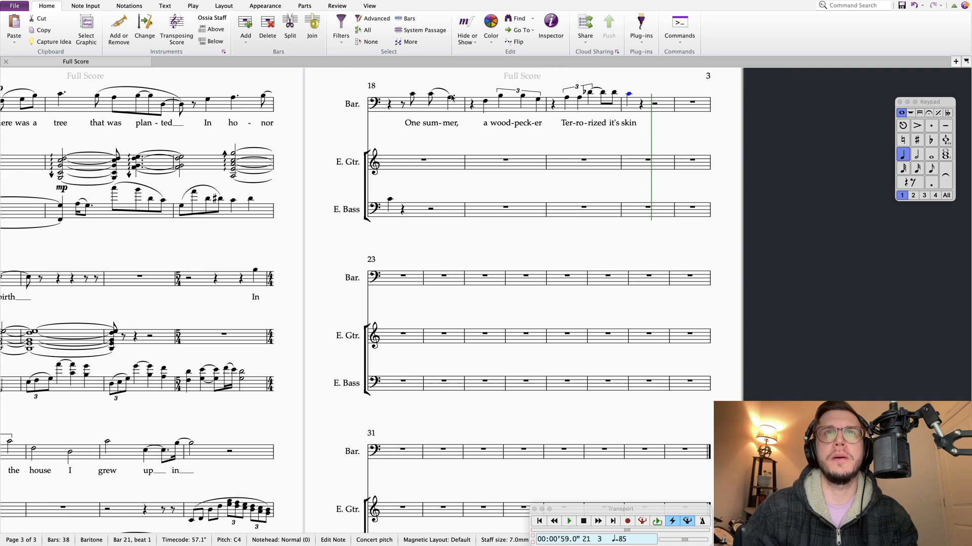
pyautogui.moveTo(323, 256); pyautogui.dragTo(360, 260)
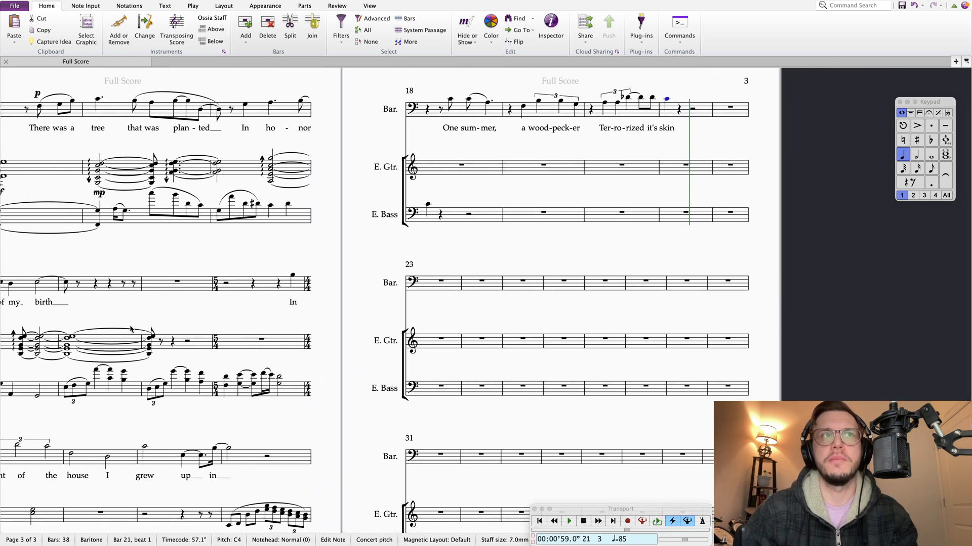
pyautogui.scroll(-2, 460, 148)
pyautogui.hscroll(-1, 460, 148)
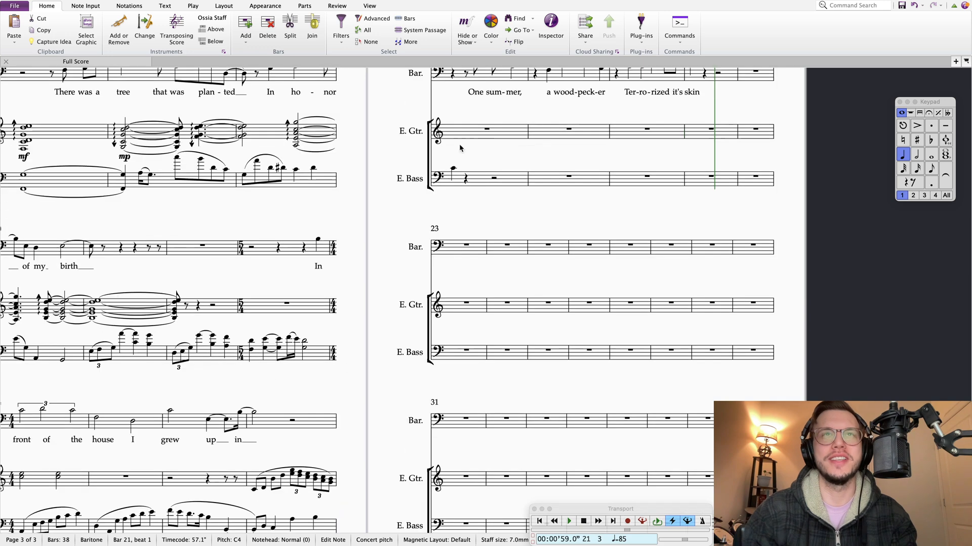
# Step: Play the score back from bar 16 of the baritone line into bar 18
pyautogui.scroll(-2, 364, 335)
pyautogui.hscroll(-1, 364, 334)
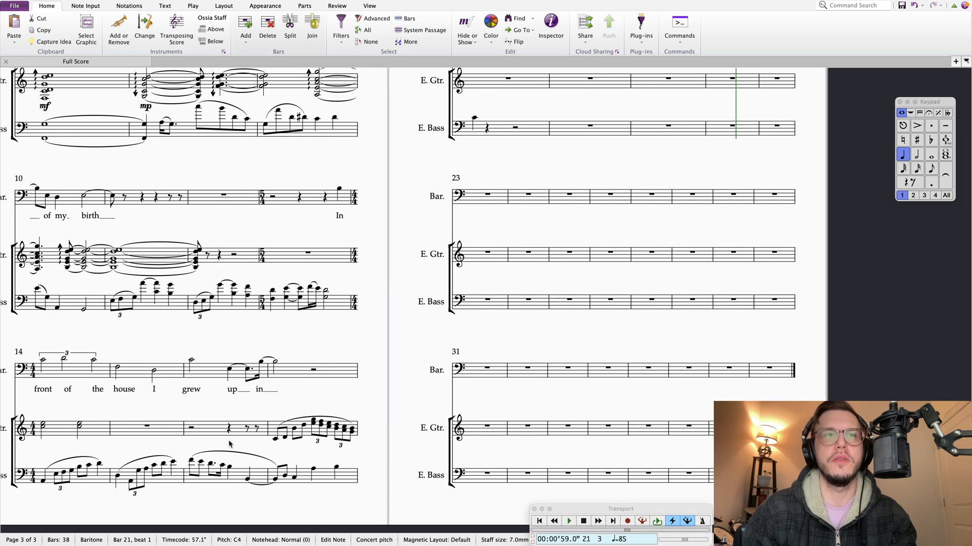
pyautogui.click(191, 361)
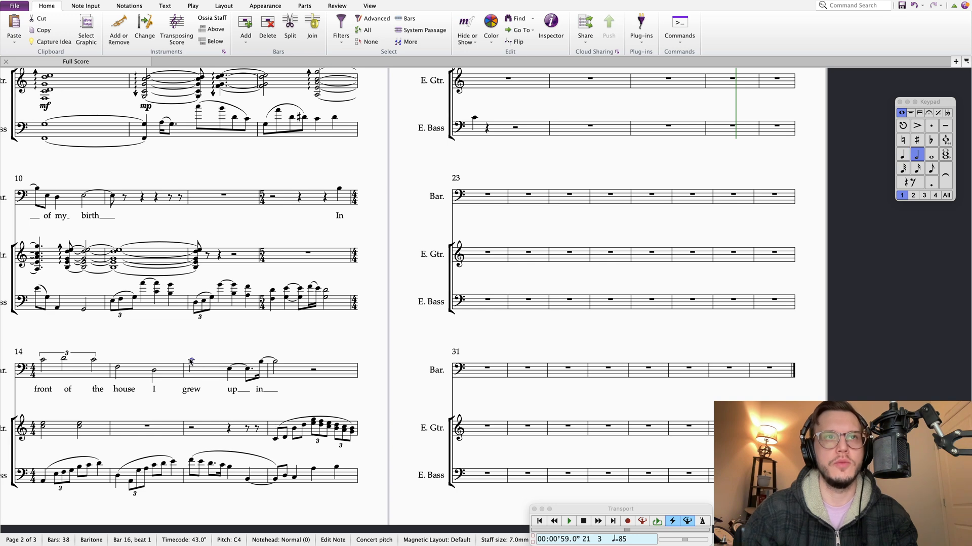
pyautogui.press('p')
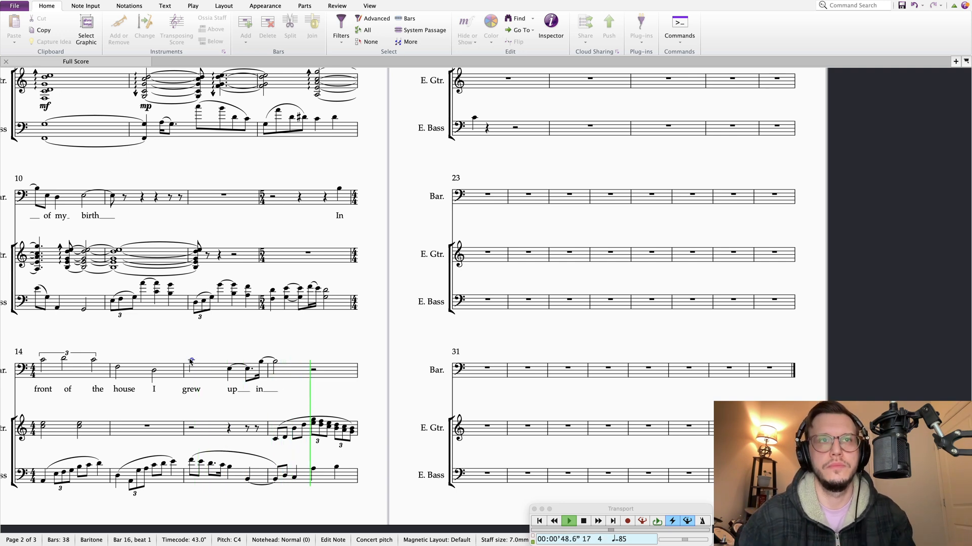
pyautogui.press('space')
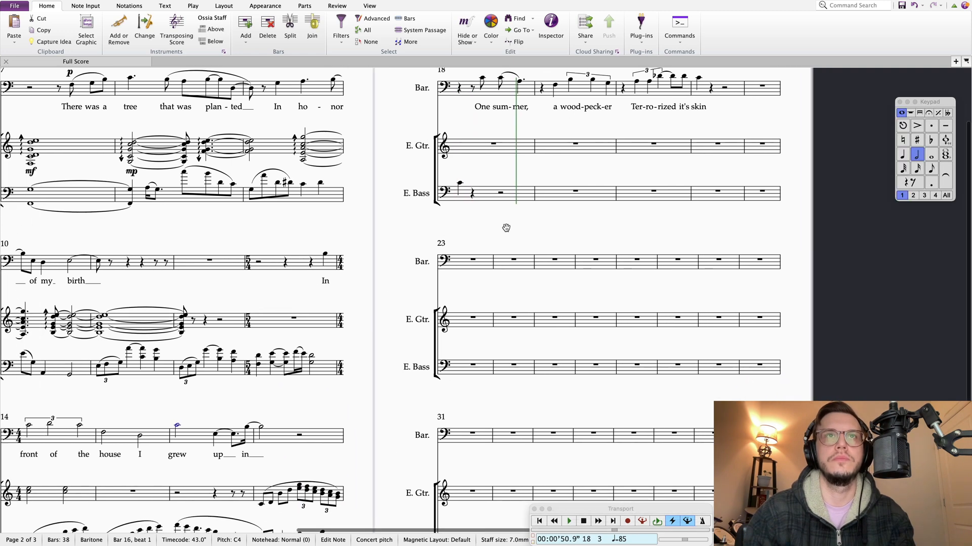
# Step: Enter eighth notes C3, C4, C4 and G2 over beats 1 and 2 of the Electric Bass in bar 18, tying the two C4s
pyautogui.click(449, 196)
pyautogui.click(931, 169)
pyautogui.press('c')
pyautogui.hotkey('ctrl', 'Up')
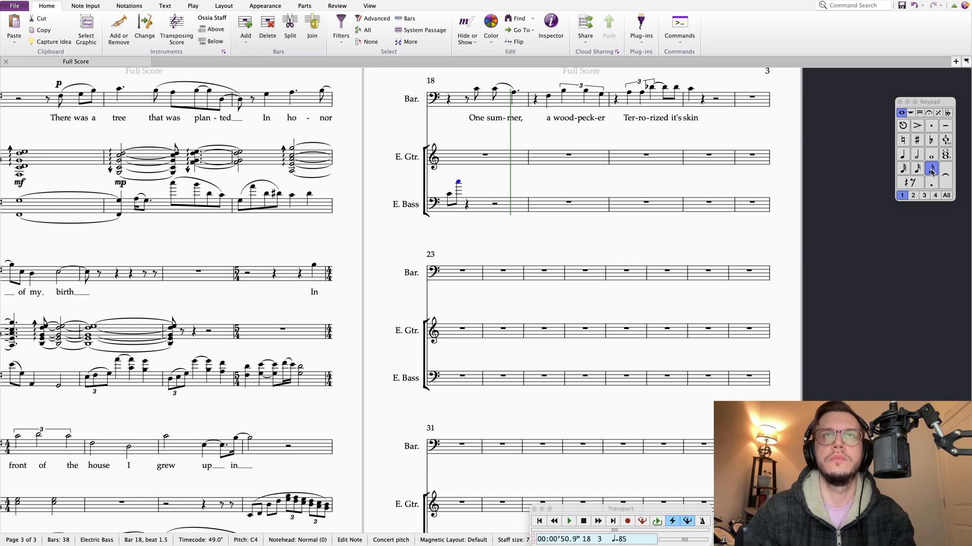
pyautogui.press('c')
pyautogui.press('Left')
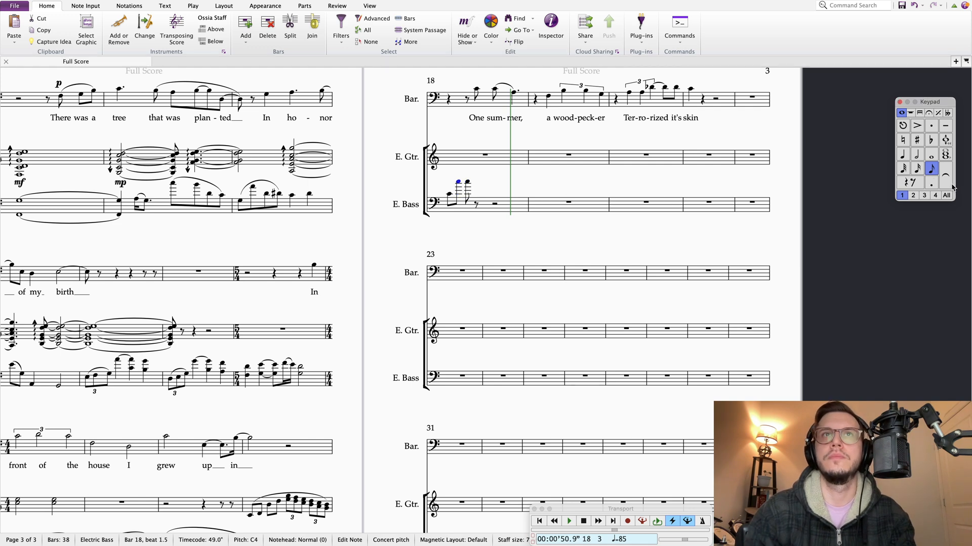
pyautogui.press('Return')
pyautogui.click(477, 202)
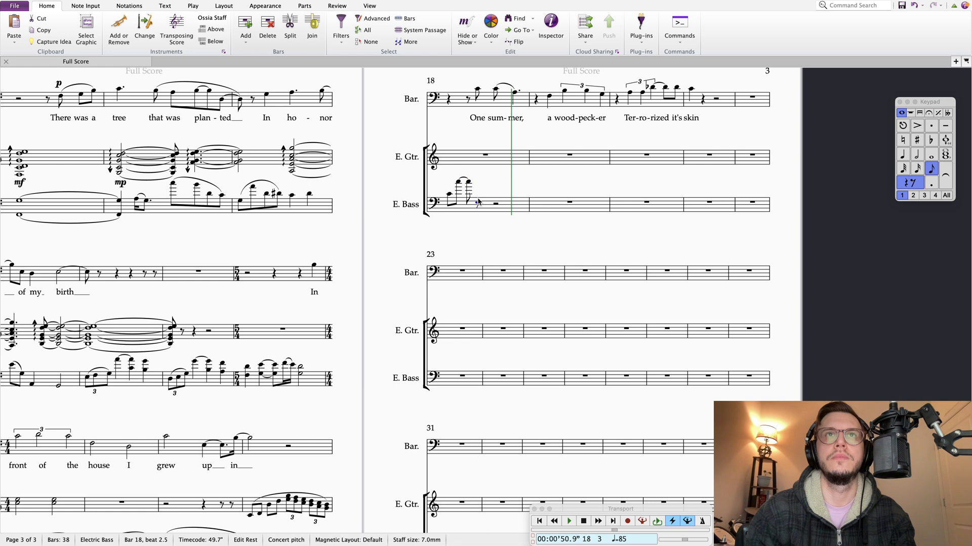
pyautogui.press('g')
pyautogui.press('Escape')
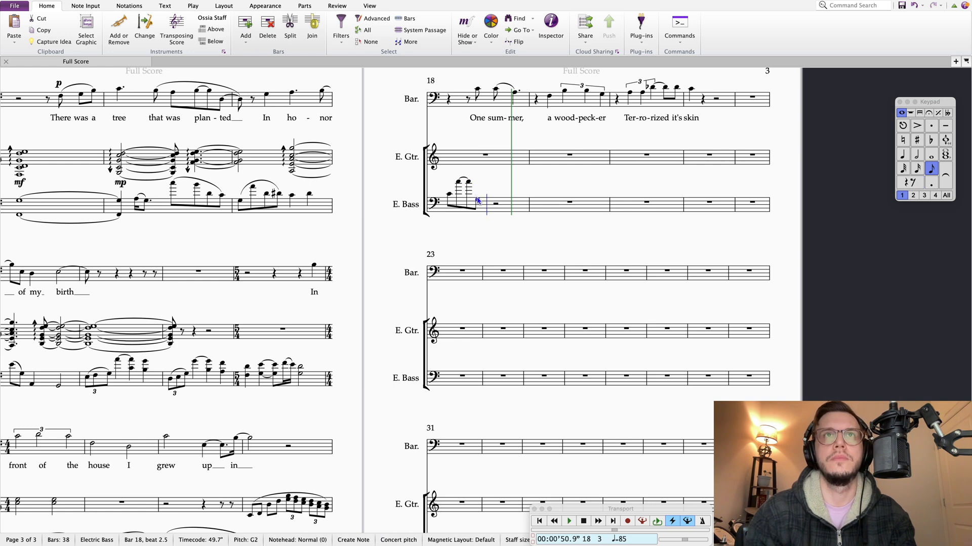
# Step: Add two eighth notes to the Electric Bass on beats 3 and 3.5 of bar 18, making the second one F2
pyautogui.press('Right')
pyautogui.press('f')
pyautogui.press('Left')
pyautogui.press('Right')
pyautogui.click(932, 169)
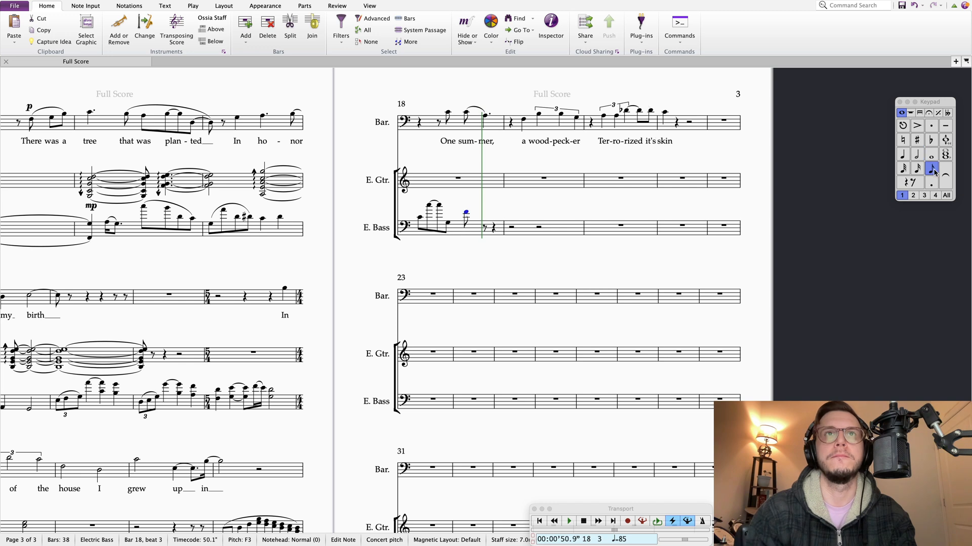
pyautogui.press('Up')
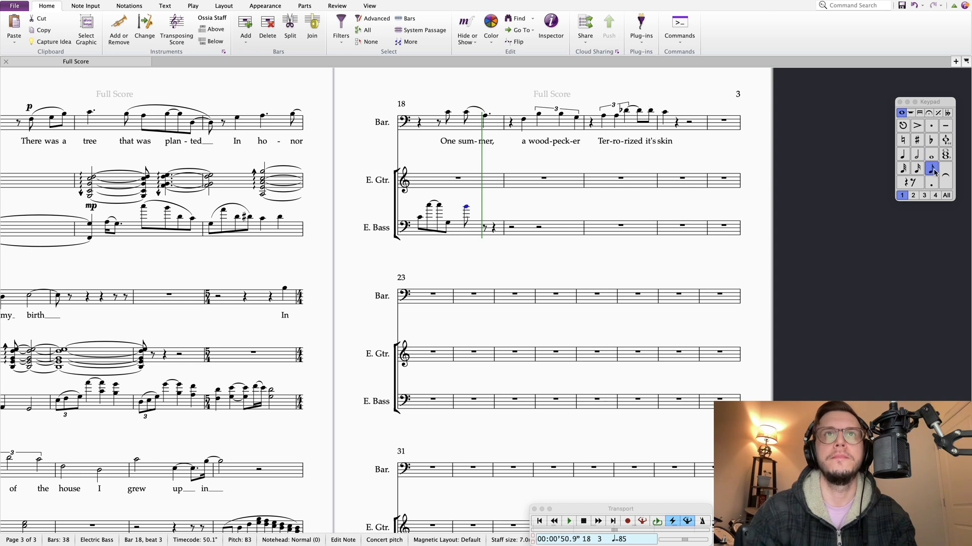
pyautogui.hotkey('ctrl', 'Down')
pyautogui.press('g')
pyautogui.press('Down')
# Step: Lengthen the bass F2 on beat 3.5 of bar 18 to a dotted quarter and play the bar back
pyautogui.press('Left')
pyautogui.press('Left')
pyautogui.press('Left')
pyautogui.press('Left')
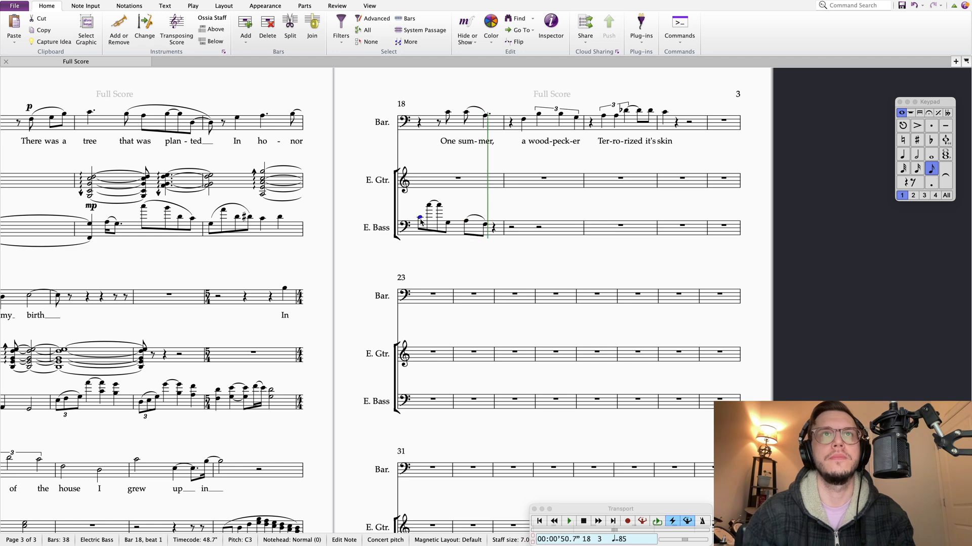
pyautogui.press('Right')
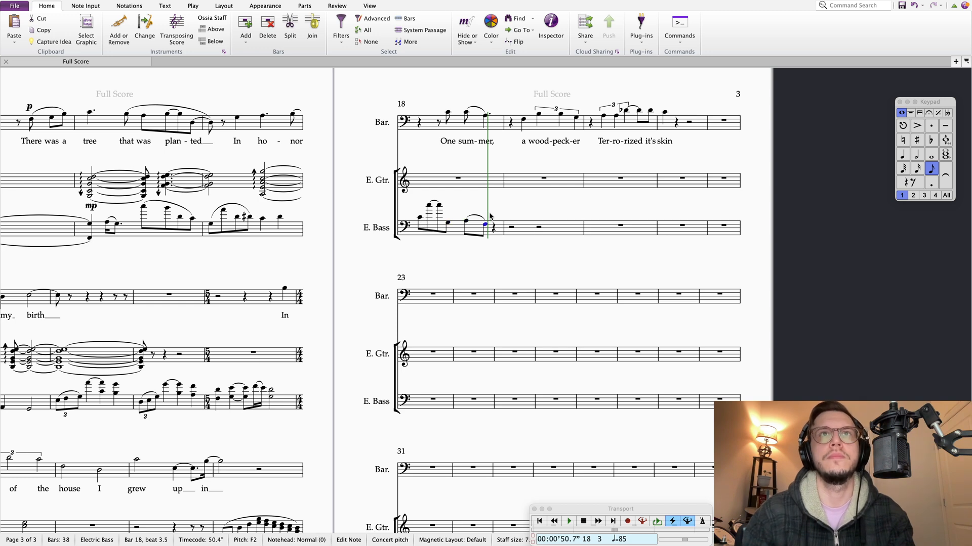
pyautogui.press('space')
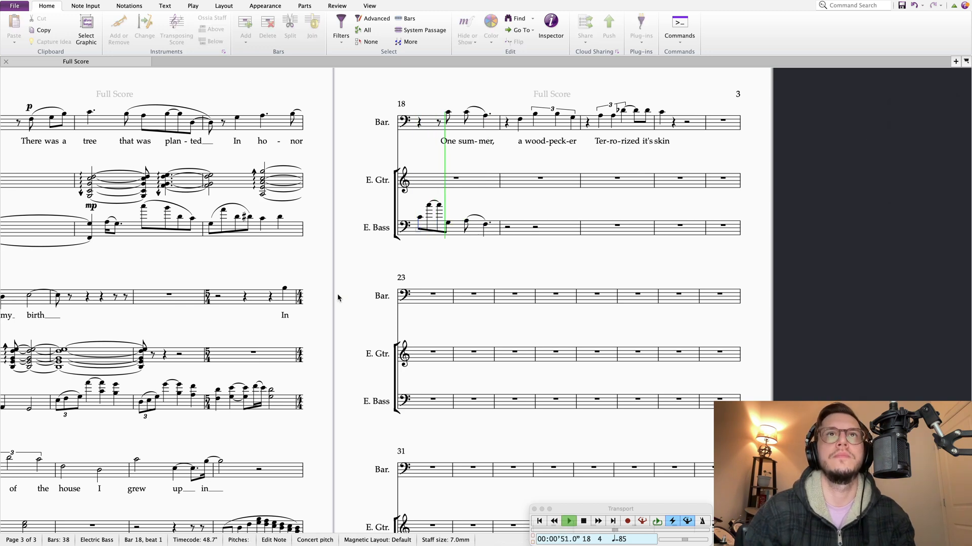
pyautogui.press('space')
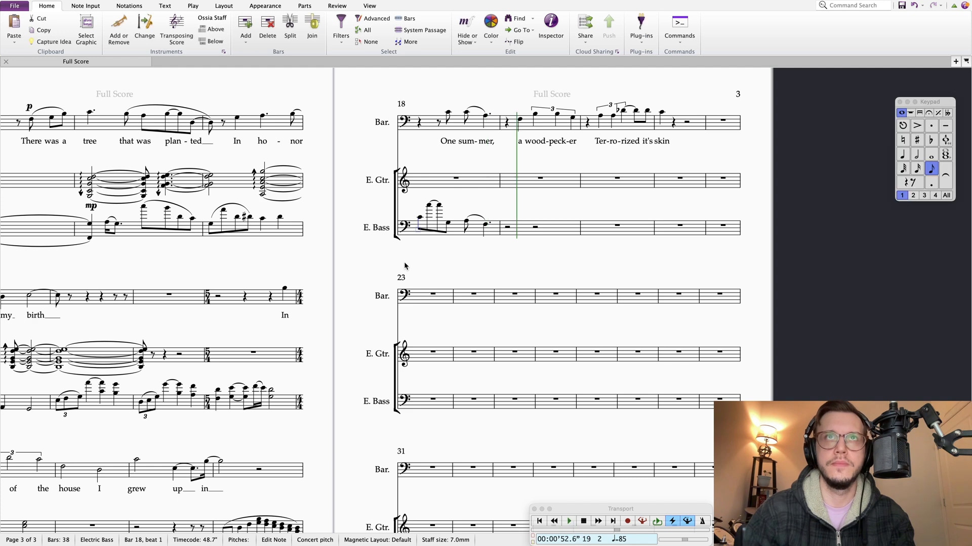
# Step: Change the bass note on beat 3 of bar 18 to a dotted-quarter E2, followed by an eighth-note F2 on beat 4.5
pyautogui.moveTo(458, 276); pyautogui.dragTo(429, 276)
pyautogui.click(417, 222)
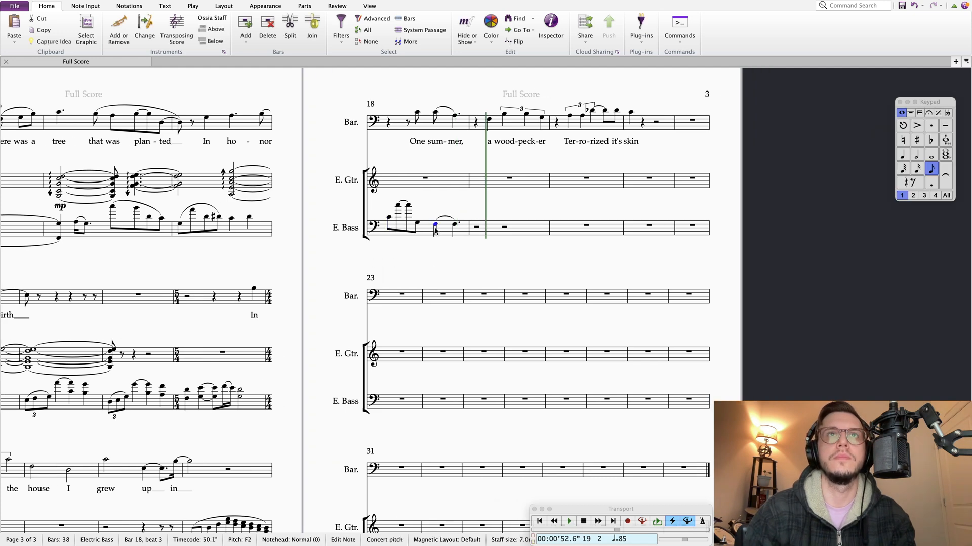
pyautogui.click(435, 226)
pyautogui.press('Down')
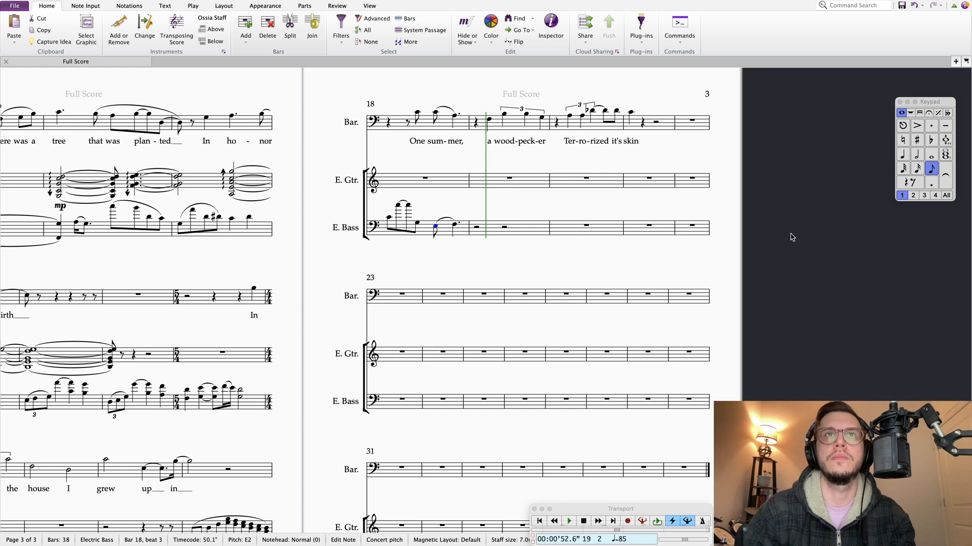
pyautogui.click(903, 153)
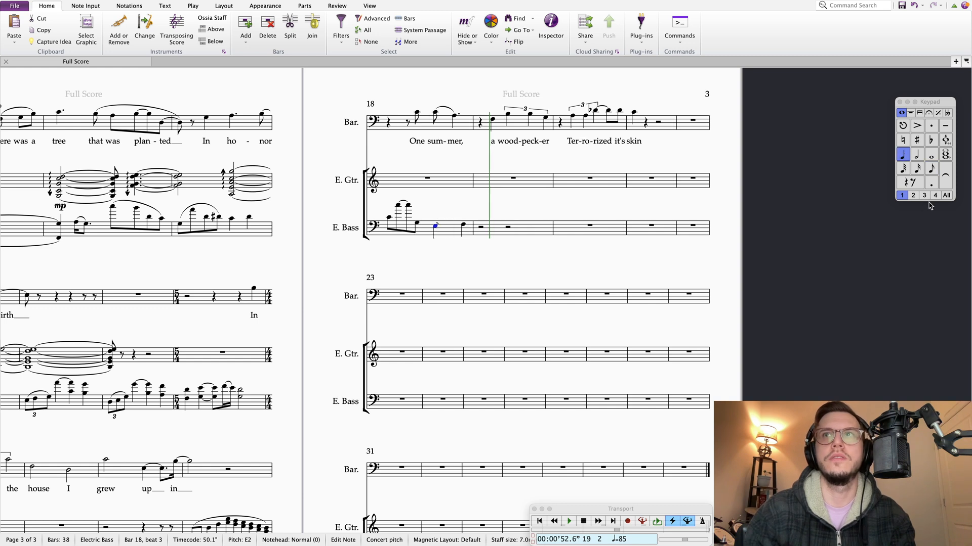
pyautogui.click(930, 184)
pyautogui.press('Right')
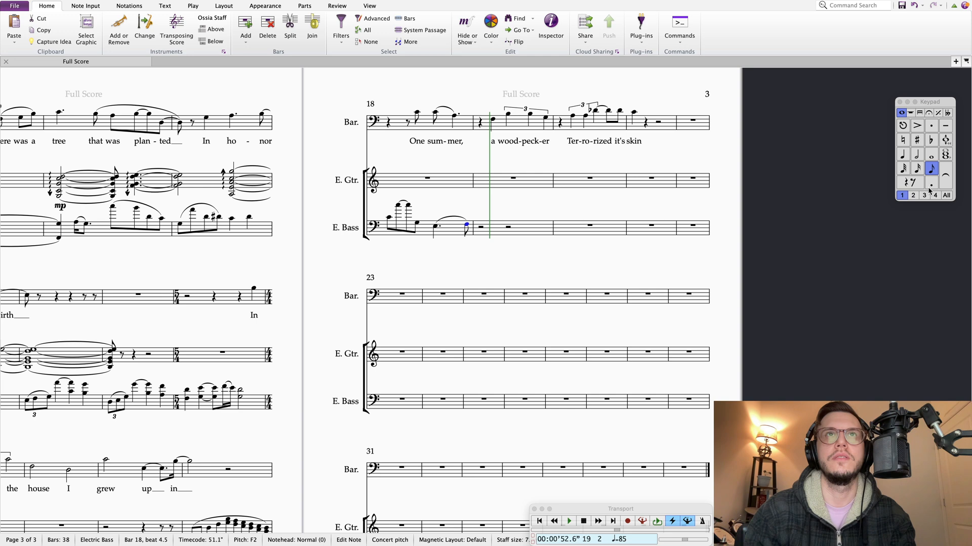
# Step: Play back from the first bass note of bar 18 to hear the revised E2–F2 ending
pyautogui.click(391, 219)
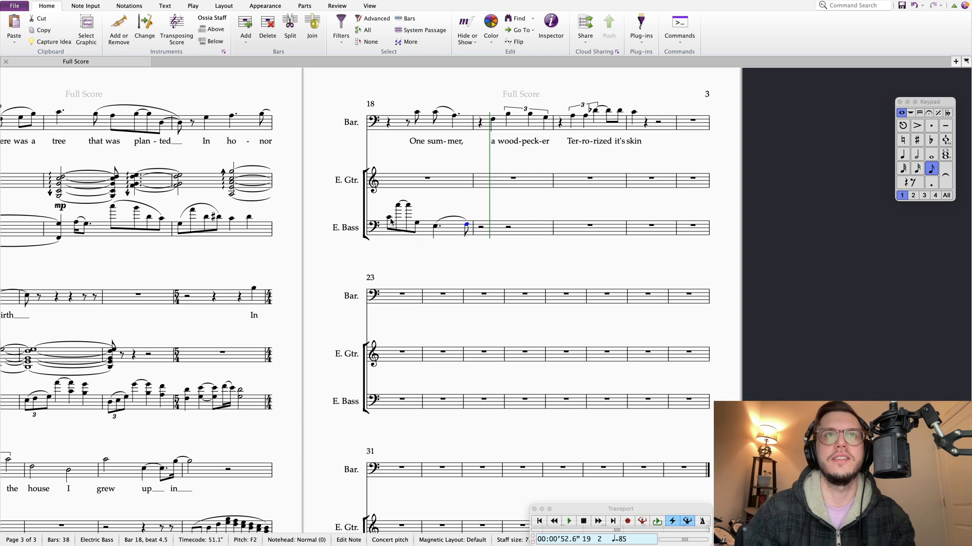
pyautogui.press('p')
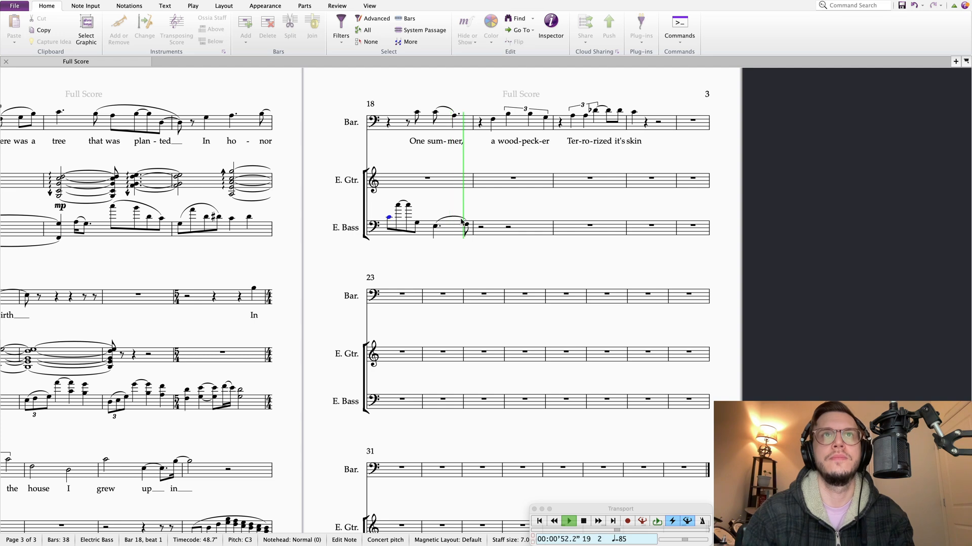
pyautogui.press('space')
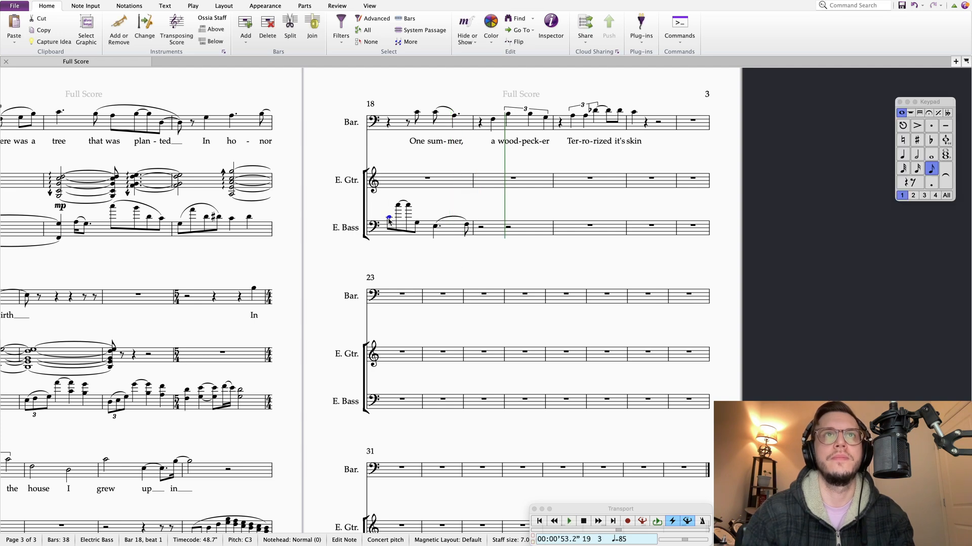
# Step: Replace the bass notes from beat 1.5 through beat 2.5 of bar 18 with a single dotted-quarter C4
pyautogui.click(416, 223)
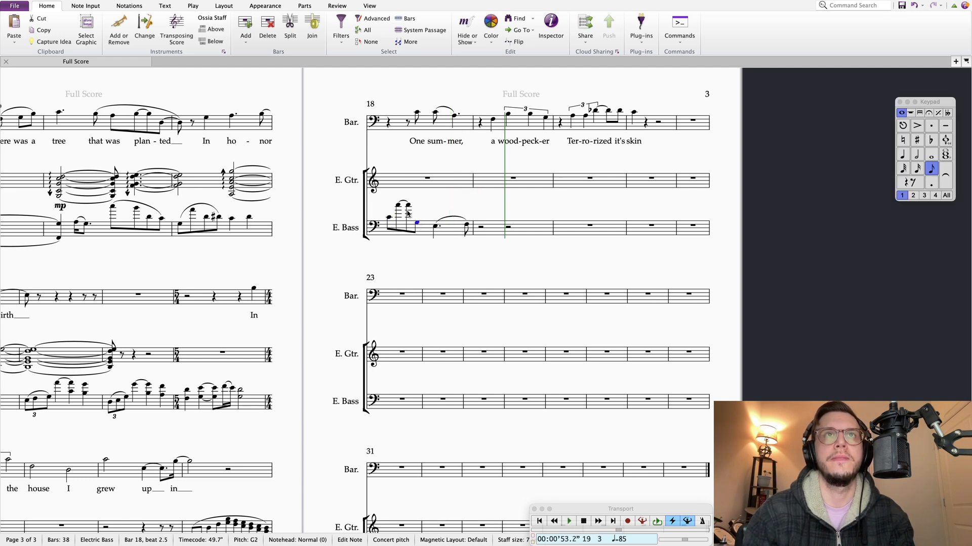
pyautogui.click(389, 219)
pyautogui.press('Right')
pyautogui.press('Right')
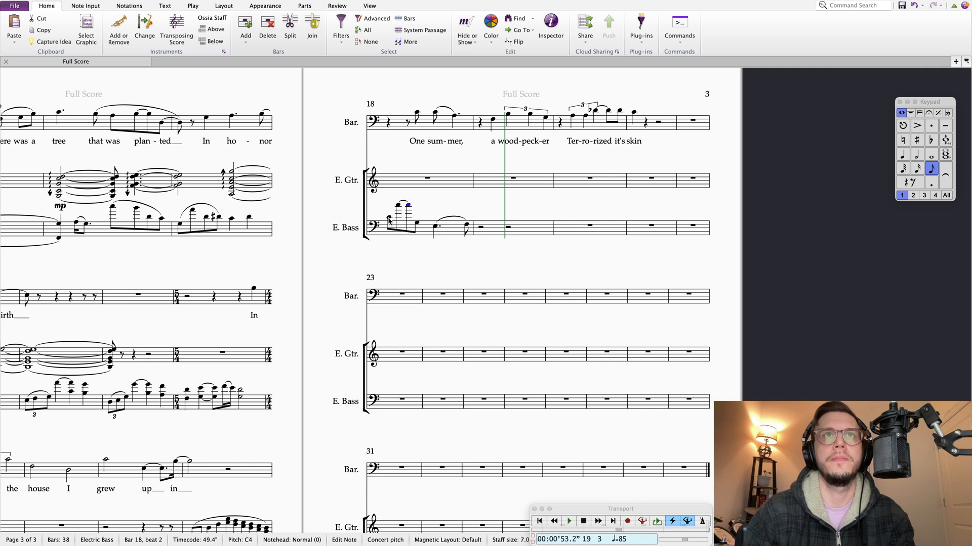
pyautogui.press('Left')
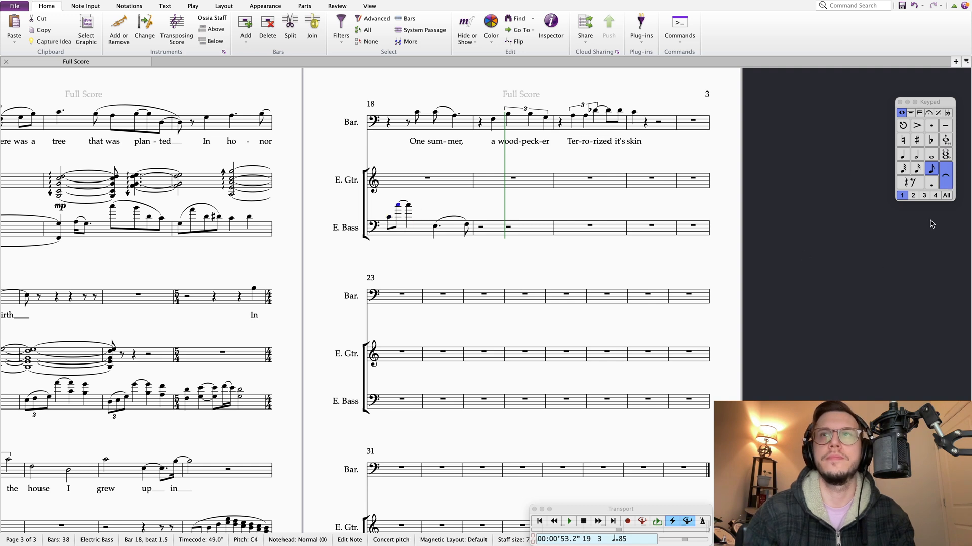
pyautogui.click(903, 155)
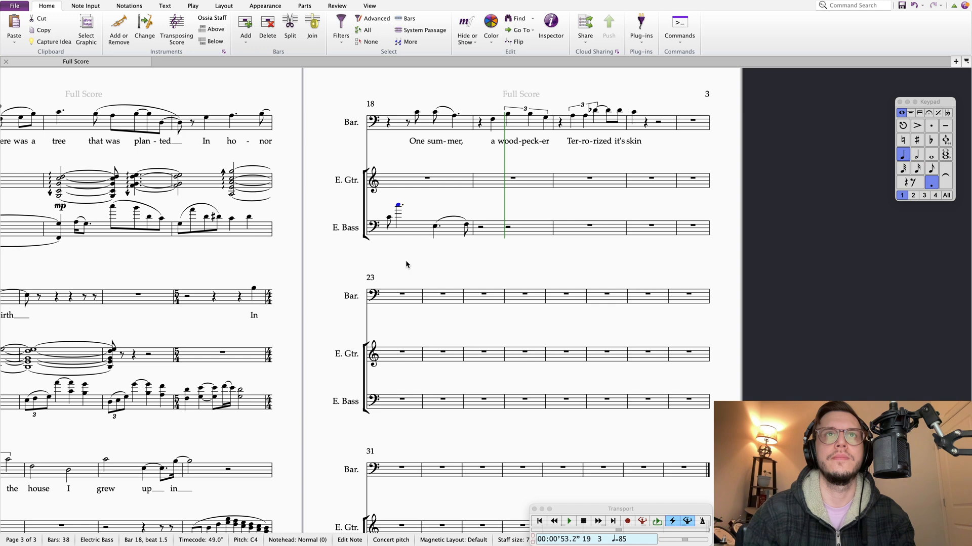
pyautogui.press('Escape')
# Step: Play back bar 18 from beat 1 to hear the bass line with the dotted-quarter C4
pyautogui.click(388, 219)
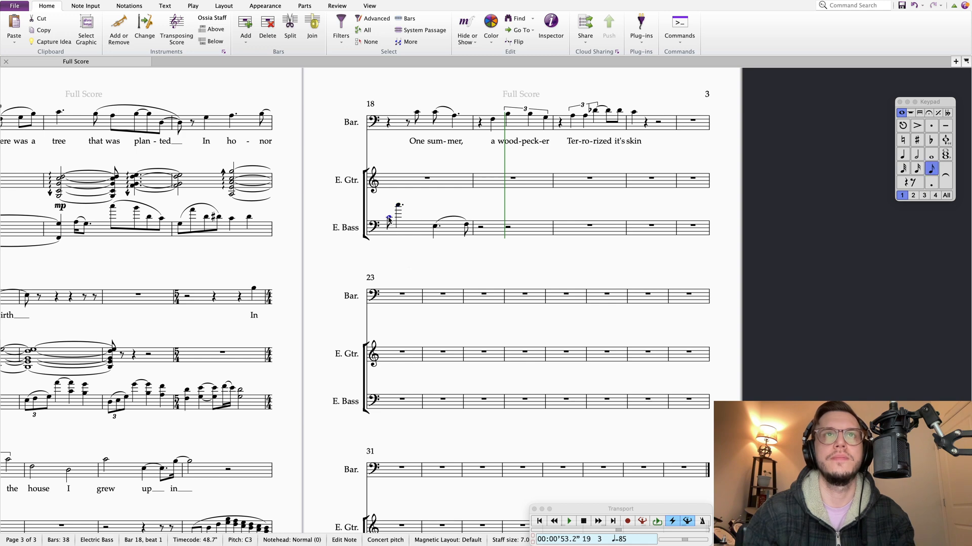
pyautogui.press('p')
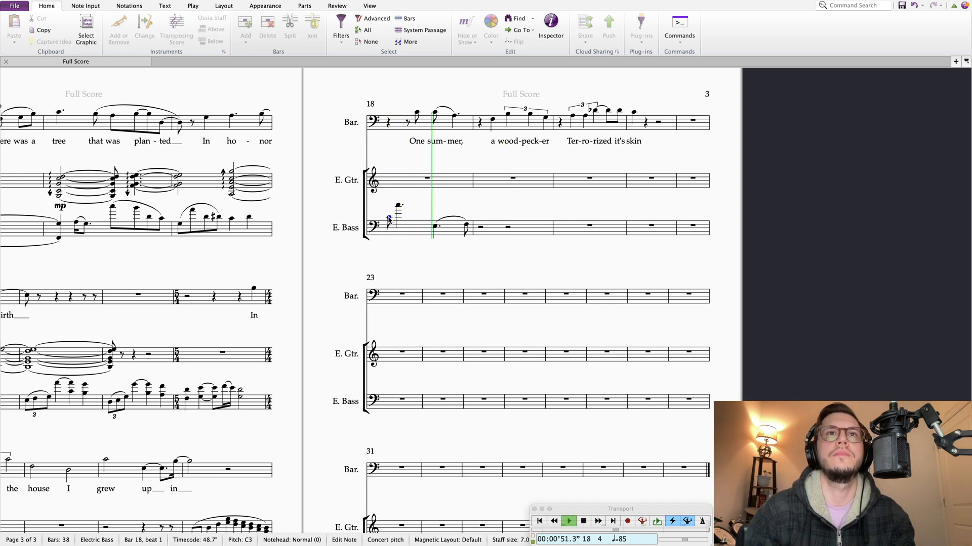
pyautogui.press('Escape')
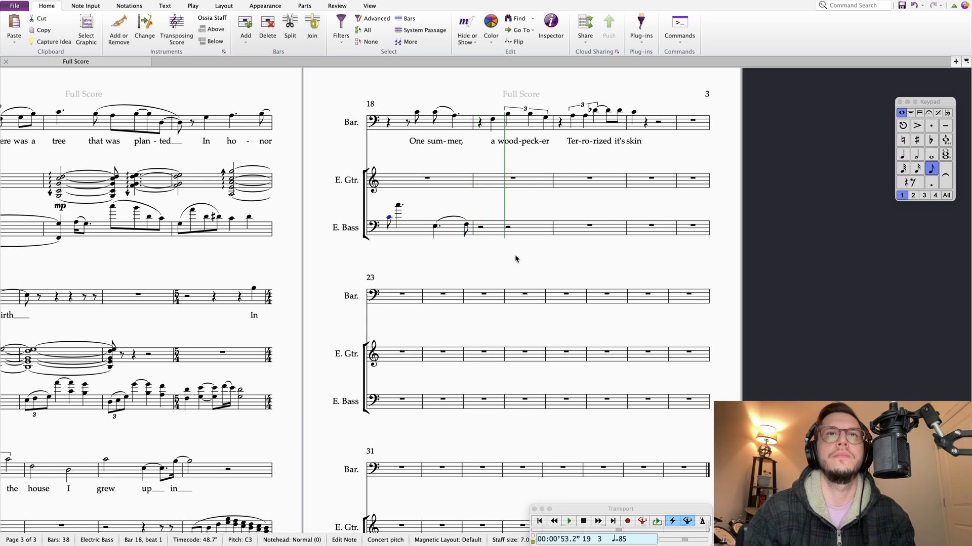
# Step: Enter half notes G2 and E2 in bar 19 of the Electric Bass and play back from bar 17
pyautogui.moveTo(491, 259); pyautogui.dragTo(454, 259)
pyautogui.click(428, 226)
pyautogui.press('r')
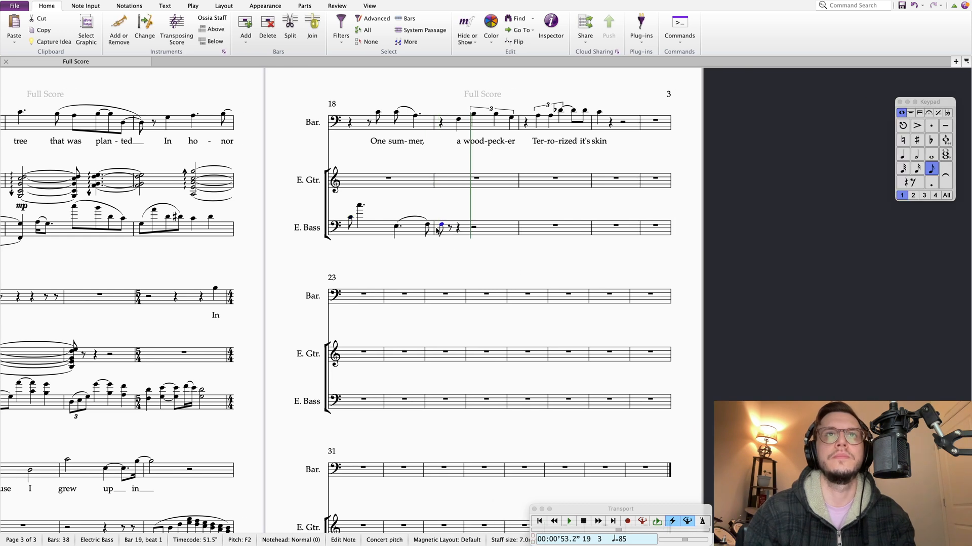
pyautogui.press('Up')
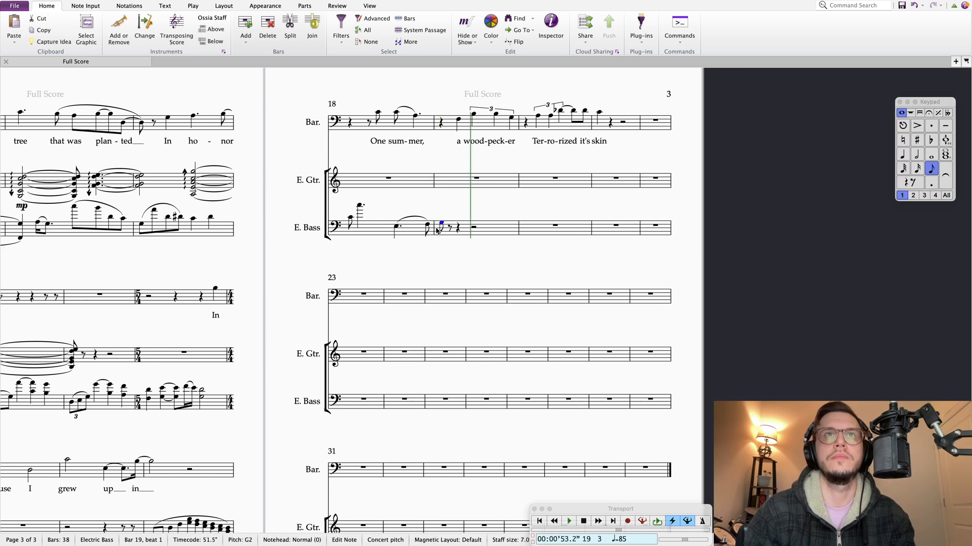
pyautogui.click(917, 155)
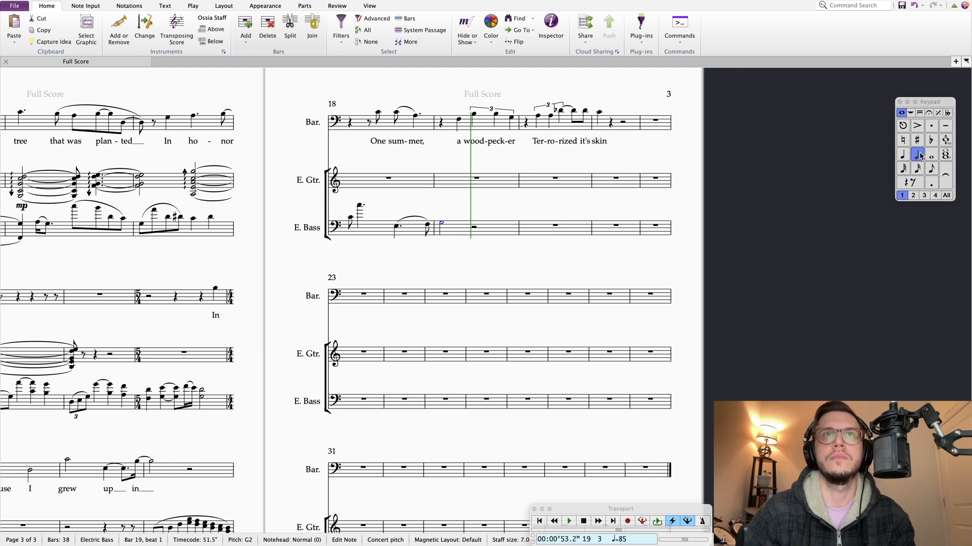
pyautogui.press('e')
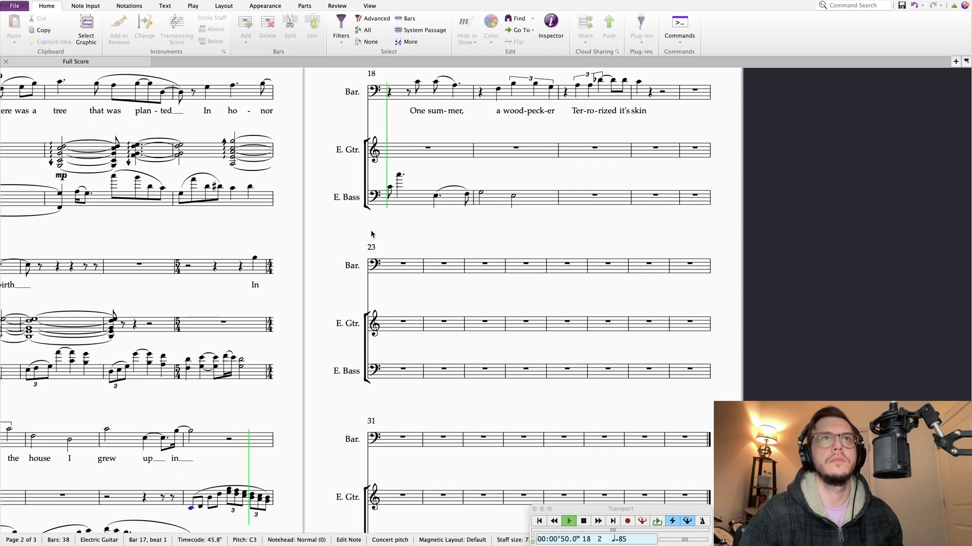
pyautogui.moveTo(434, 236); pyautogui.dragTo(373, 253)
pyautogui.press('space')
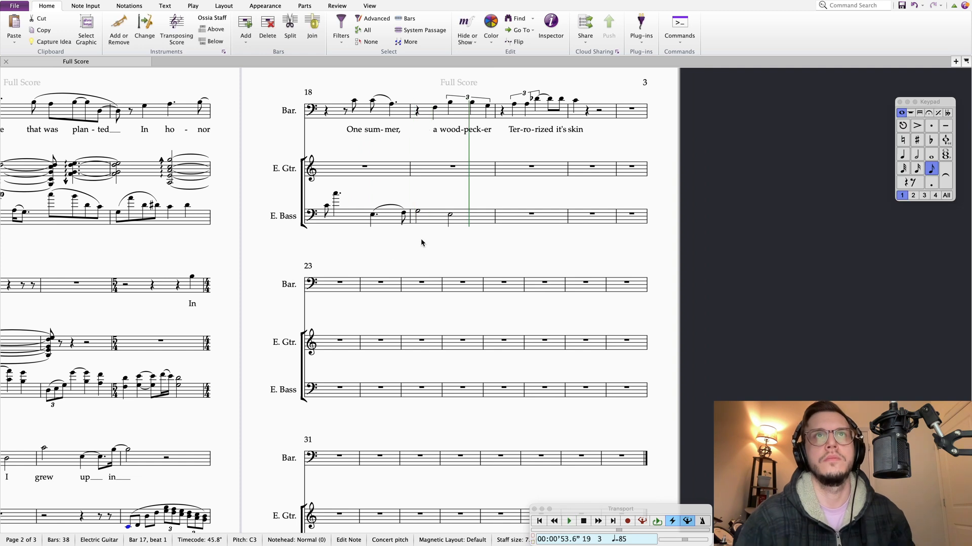
# Step: Rework the first half of bass bar 19 into two eighth notes, the second a G2 on beat 1.5 tied over to beat 2
pyautogui.click(404, 214)
pyautogui.click(416, 214)
pyautogui.press('3')
pyautogui.press('g')
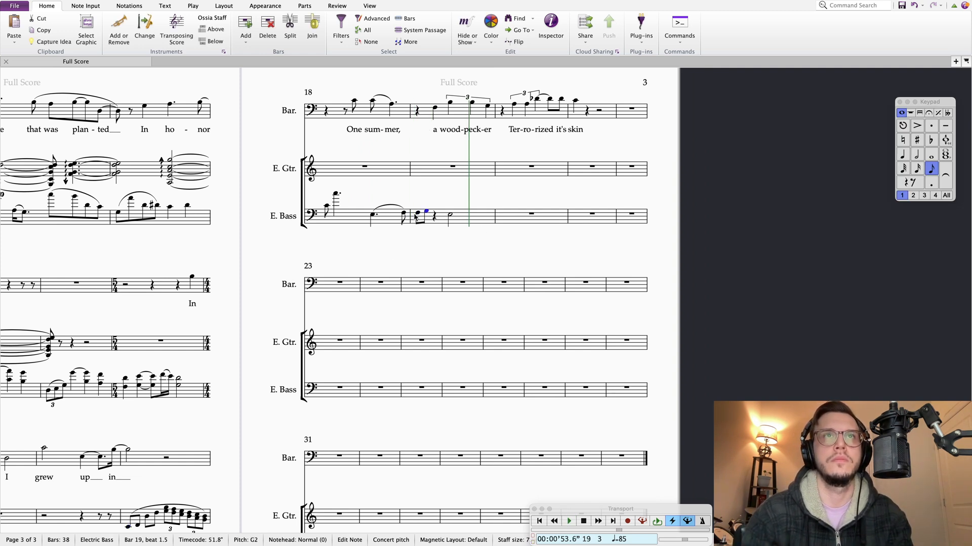
pyautogui.press('Return')
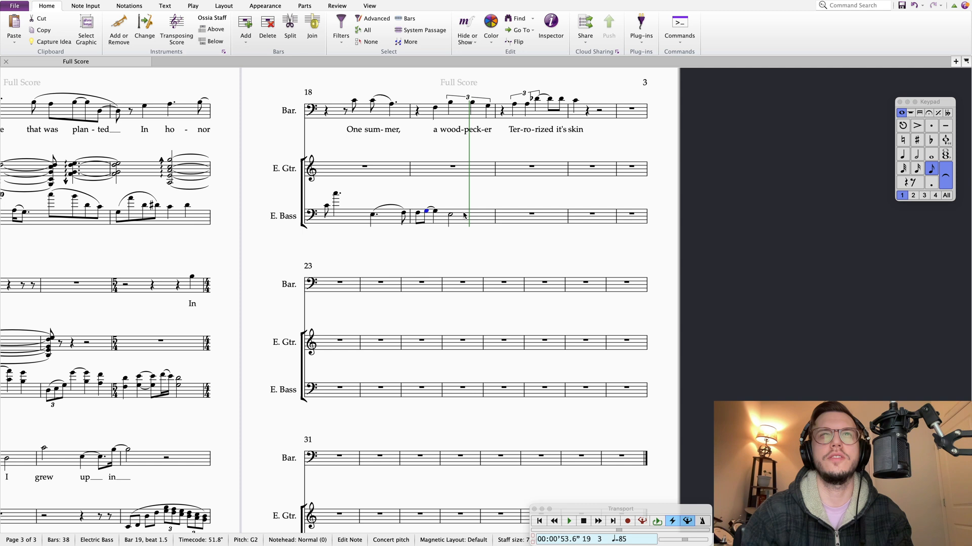
# Step: Tie the F2 on beat 4.5 of bass bar 18 into bar 19 and extend the slur to the G2 on beat 2
pyautogui.press('Left')
pyautogui.press('Left')
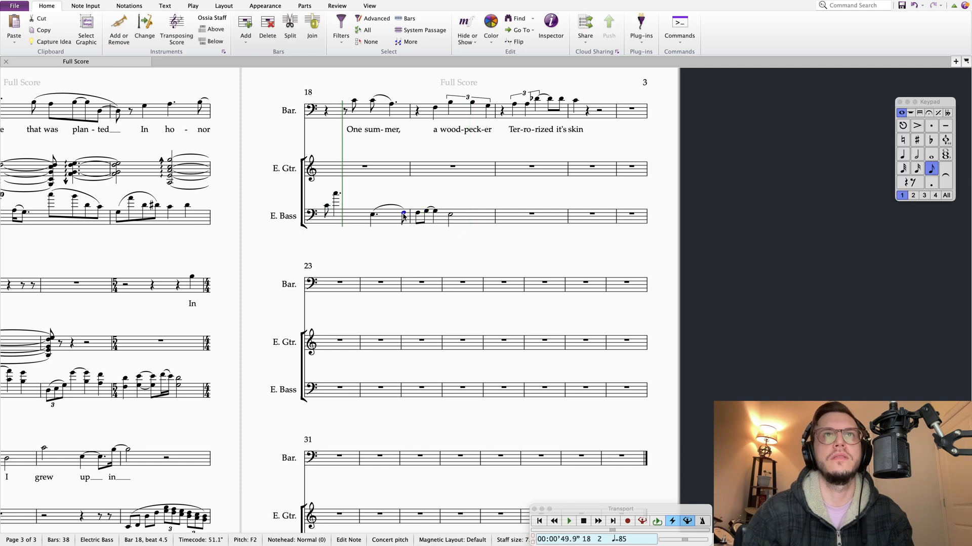
pyautogui.click(945, 180)
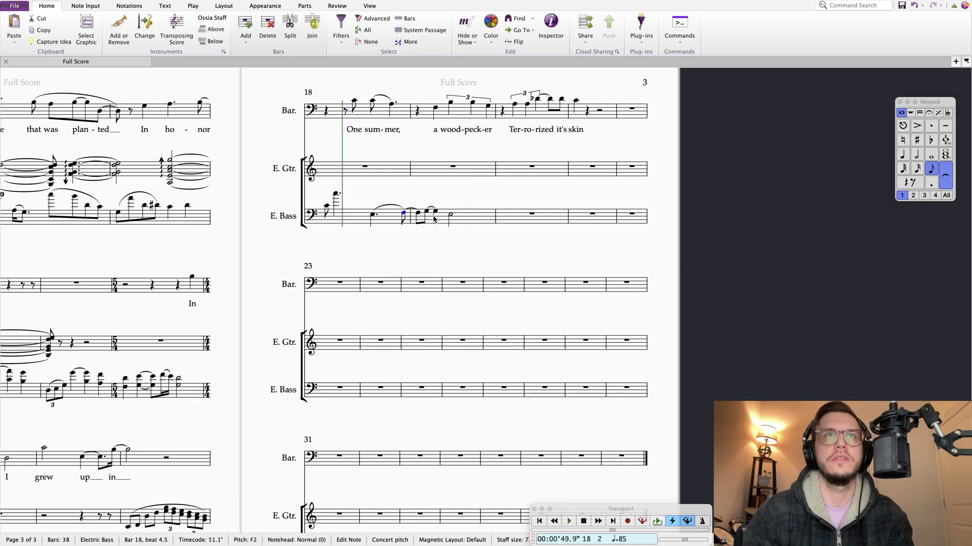
pyautogui.click(389, 205)
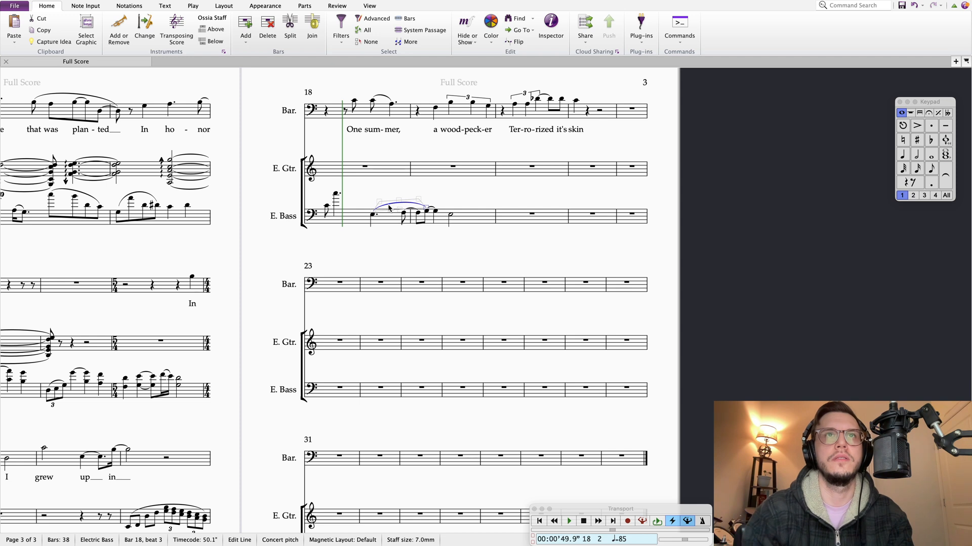
pyautogui.press('Escape')
# Step: Play back the bass line from beat 1 of bar 18 to hear the tied and slurred notes
pyautogui.click(326, 206)
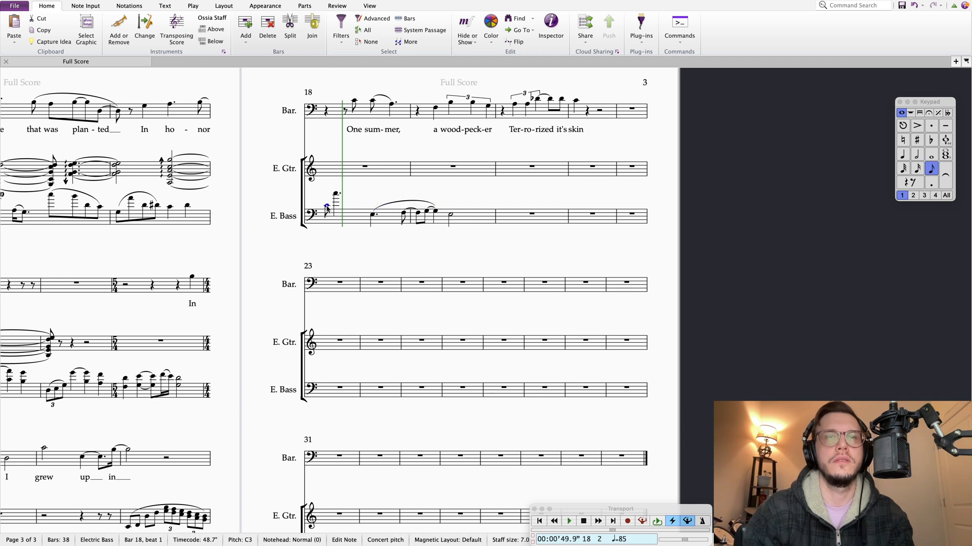
pyautogui.press('space')
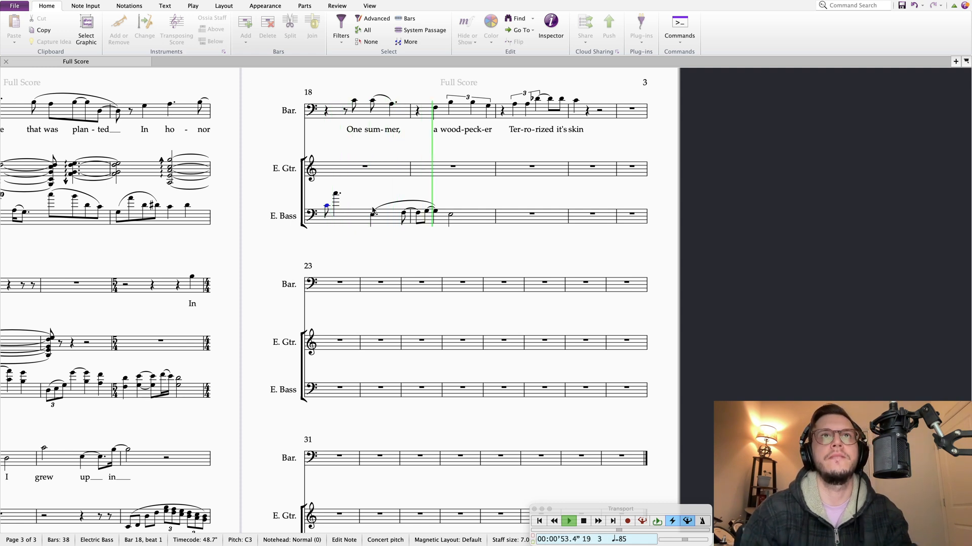
pyautogui.press('Escape')
# Step: Start an eighth-note triplet on beat 1 of Electric Guitar bar 18 with F2 as its first note
pyautogui.moveTo(408, 254); pyautogui.dragTo(445, 253)
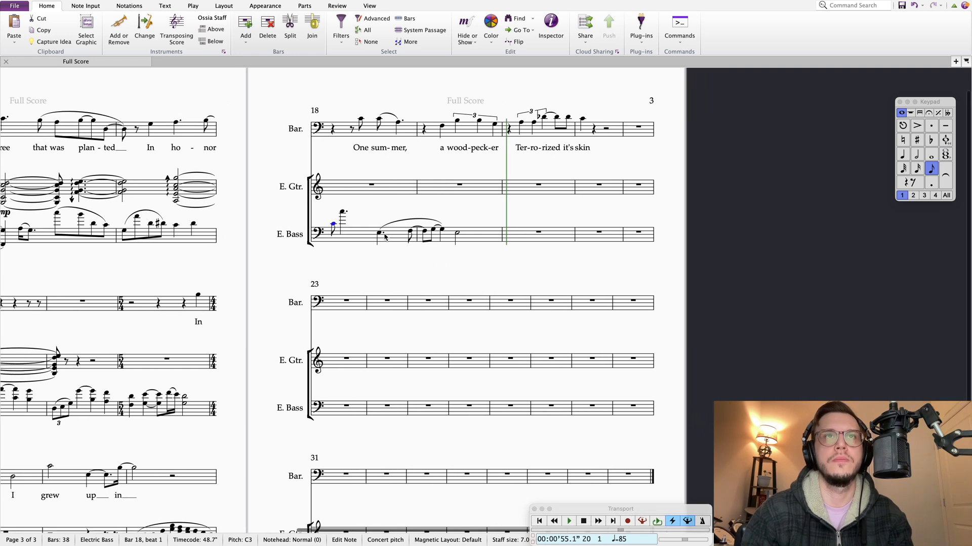
pyautogui.scroll(-3, 323, 280)
pyautogui.hscroll(-5, 323, 280)
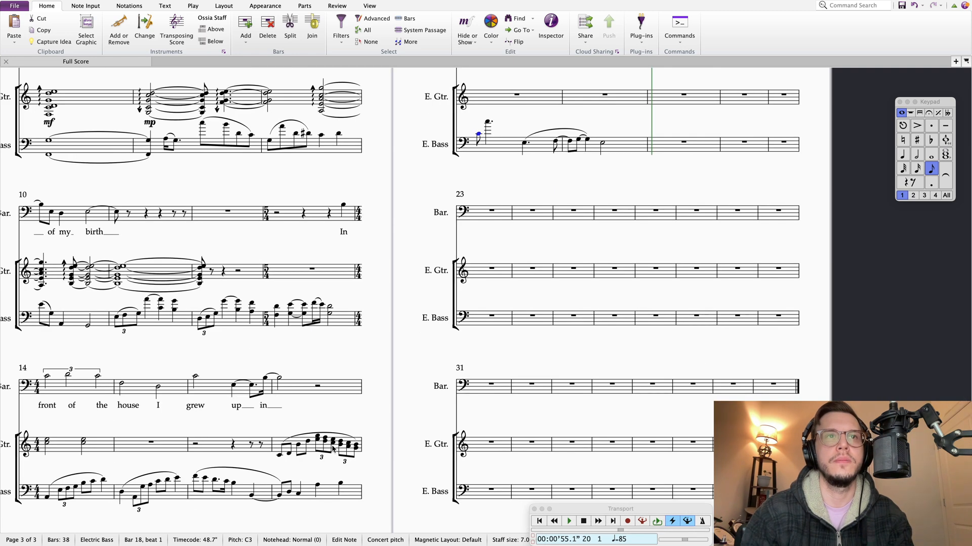
pyautogui.click(339, 446)
pyautogui.press('Right')
pyautogui.press('Right')
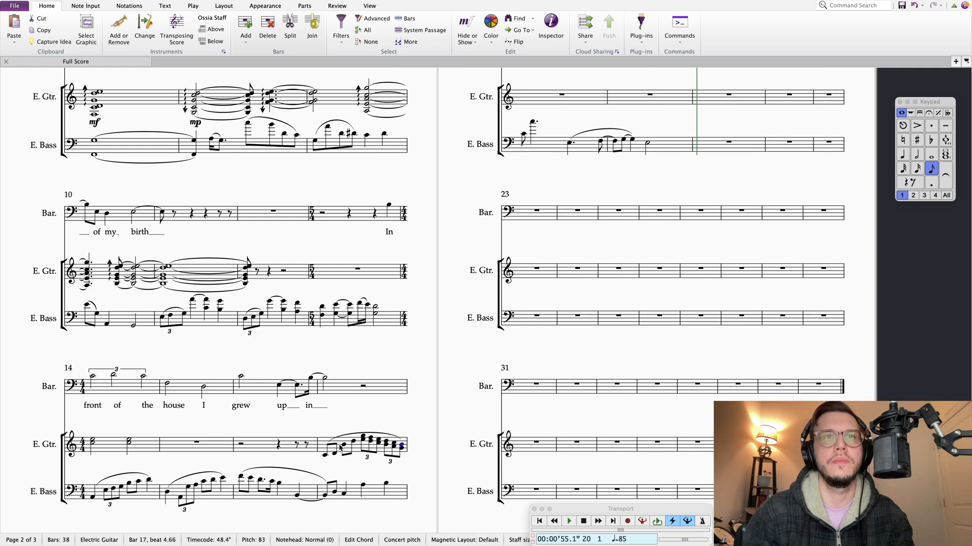
pyautogui.press('Right')
pyautogui.click(932, 173)
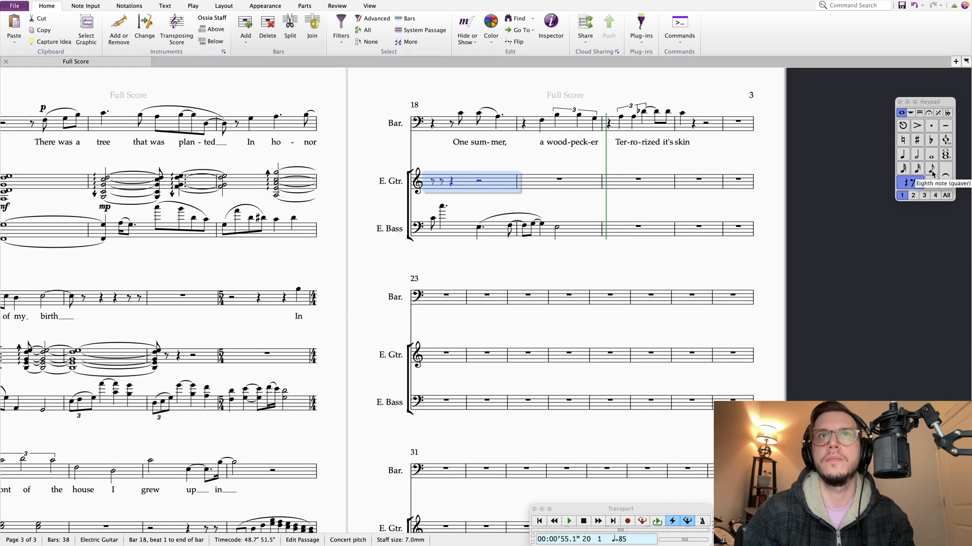
pyautogui.click(433, 181)
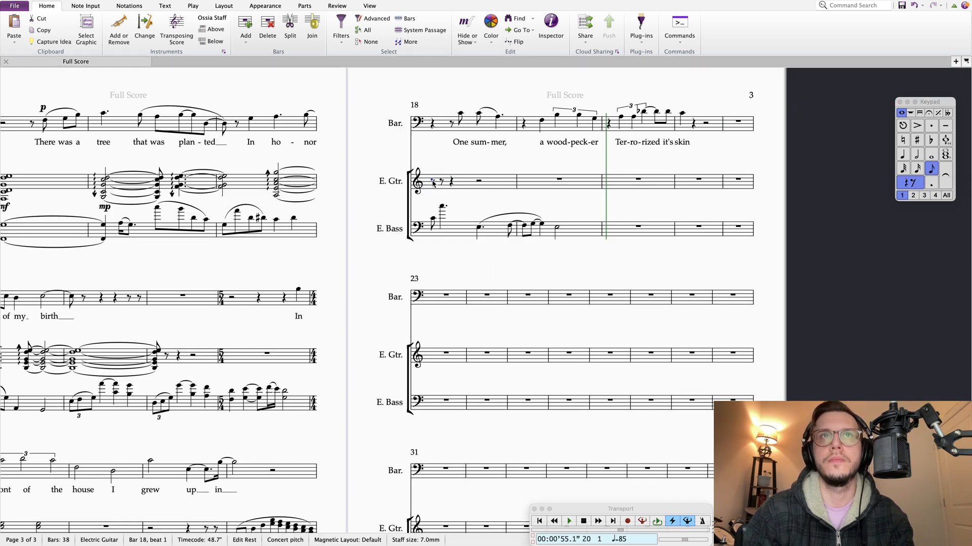
pyautogui.hotkey('ctrl', '3')
pyautogui.press('f')
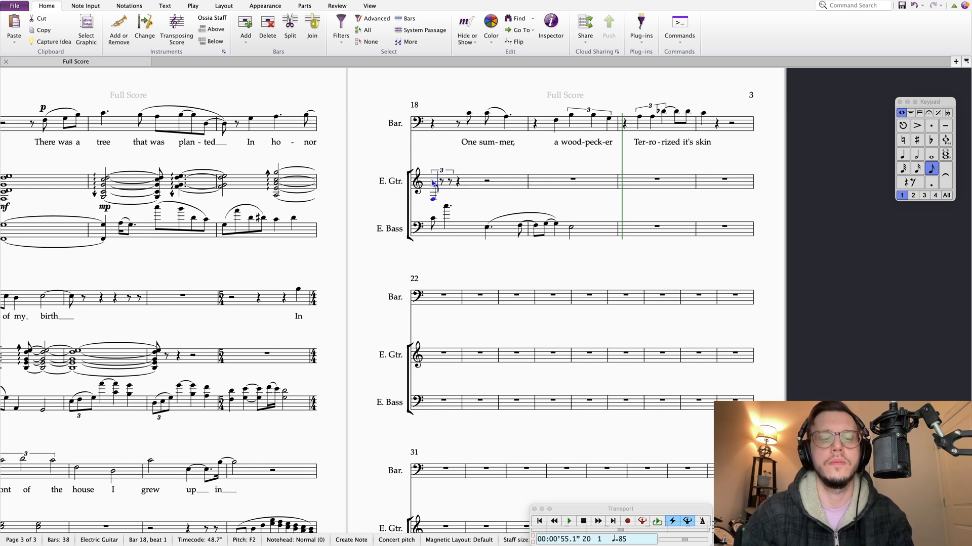
pyautogui.press('f')
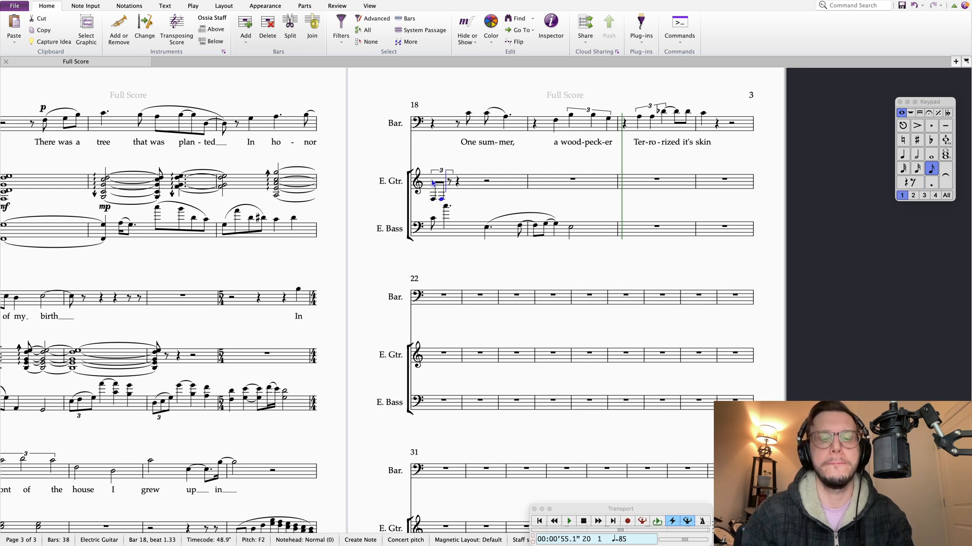
pyautogui.press('c')
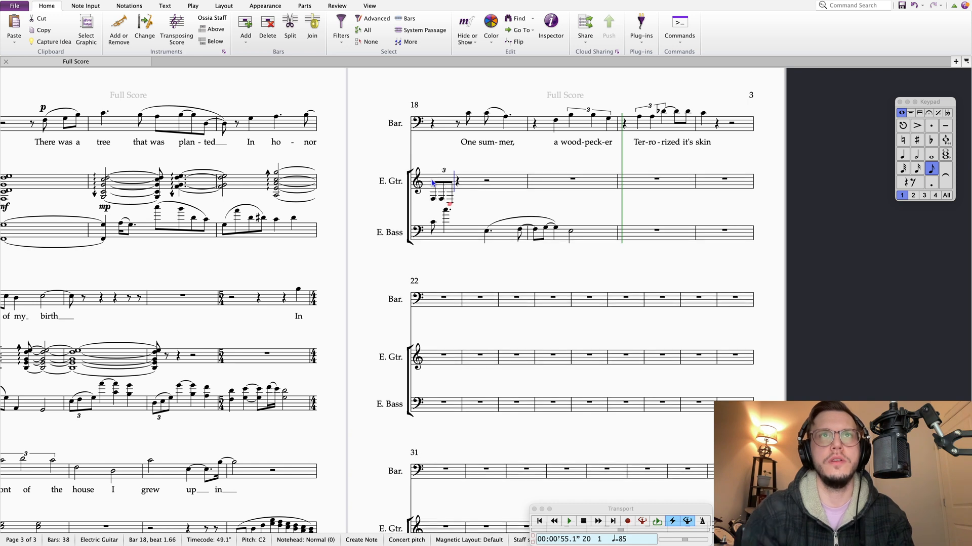
pyautogui.press('super+z')
pyautogui.press('super+z')
# Step: Complete the guitar triplet with C3 and D3, and add eighth notes G3 and D4 on beat 2 of bar 18
pyautogui.press('d')
pyautogui.press('Down')
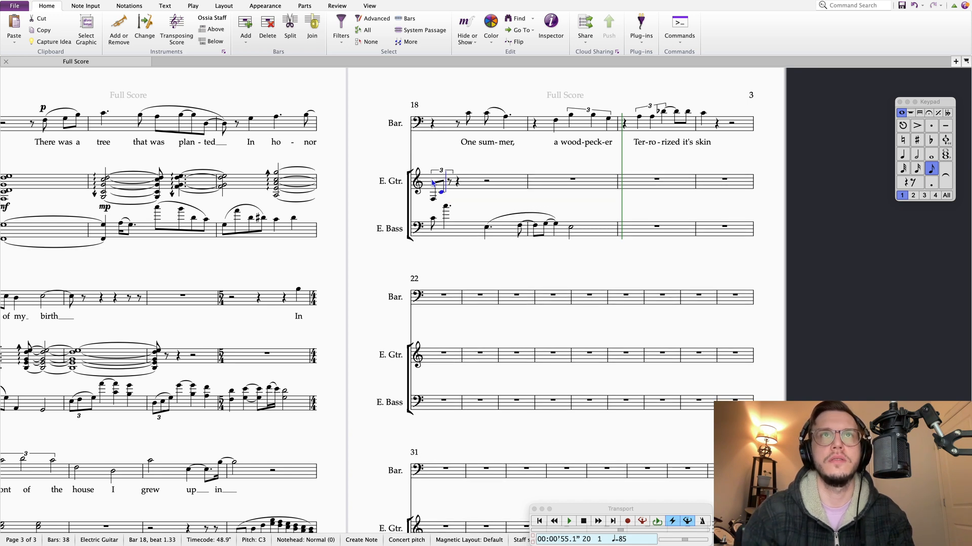
pyautogui.press('d')
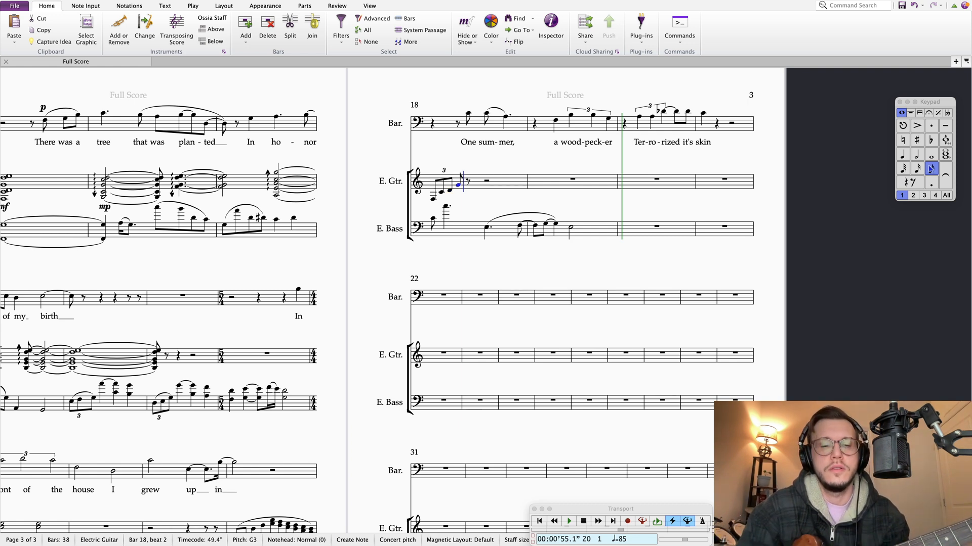
pyautogui.press('d')
pyautogui.hotkey('ctrl', 'Up')
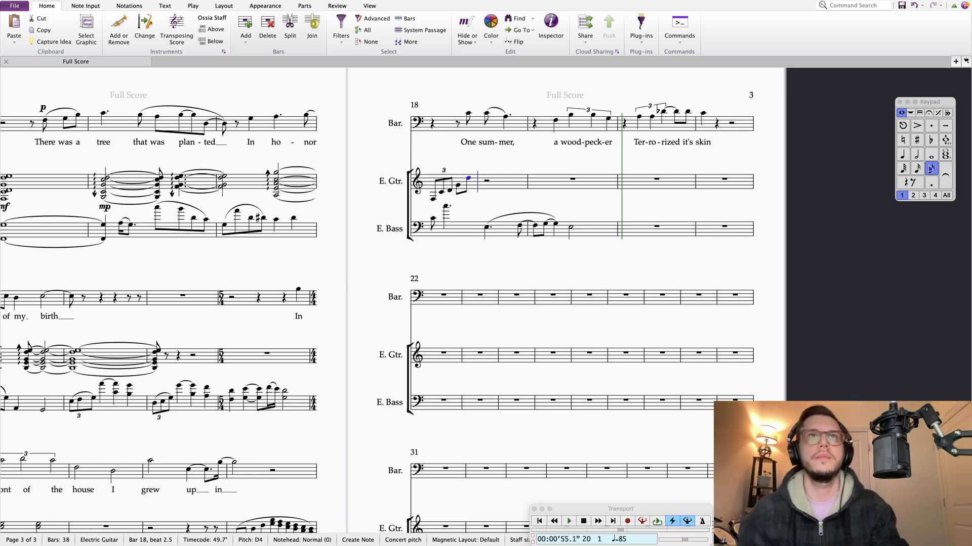
# Step: Slur the guitar notes in bar 18 from the F2 on beat 1 to the D4 on beat 2.5
pyautogui.press('Escape')
pyautogui.click(433, 200)
pyautogui.press('Right')
pyautogui.press('Right')
pyautogui.press('Right')
pyautogui.press('Right')
pyautogui.click(433, 200)
pyautogui.press('s')
pyautogui.press('space')
pyautogui.press('space')
pyautogui.press('space')
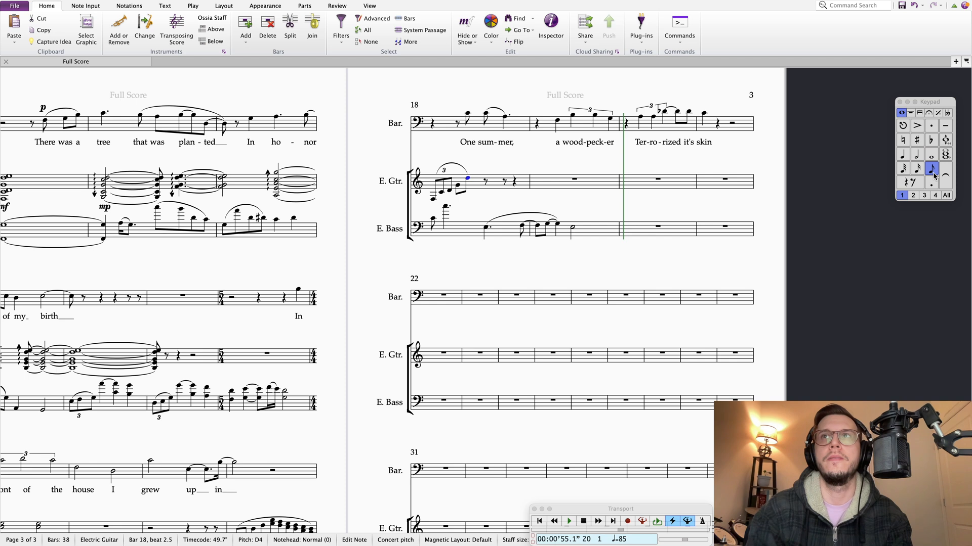
# Step: Repeat the guitar's D4 as a tied eighth note on beat 3 of bar 18 and add an eighth-note E2 on beat 3.5
pyautogui.press('r')
pyautogui.press('Left')
pyautogui.click(945, 175)
pyautogui.click(504, 181)
pyautogui.press('e')
pyautogui.press('super+Down')
pyautogui.press('super+Down')
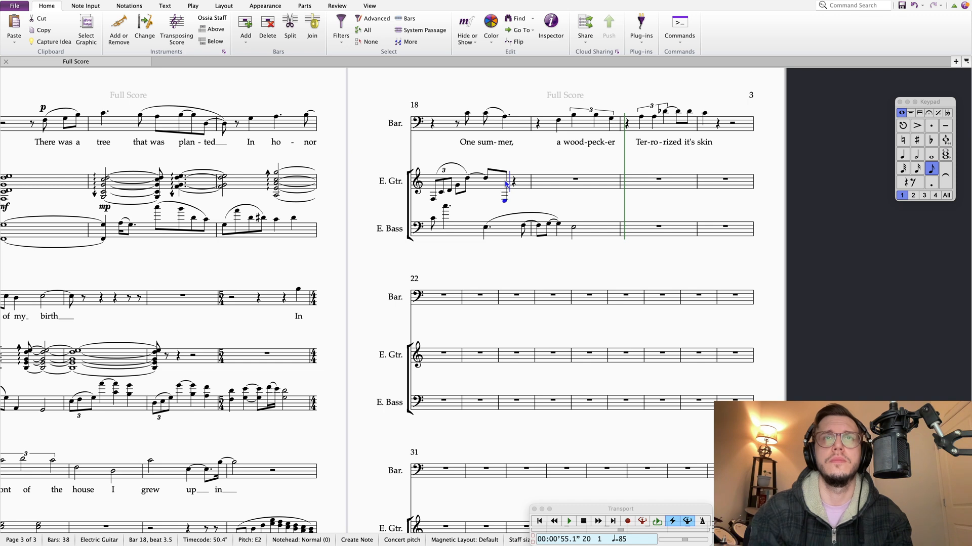
# Step: Turn the E2 on beat 3.5 of guitar bar 18 into an eighth-note triplet with two higher notes, the last an F3
pyautogui.press('Left')
pyautogui.press('Left')
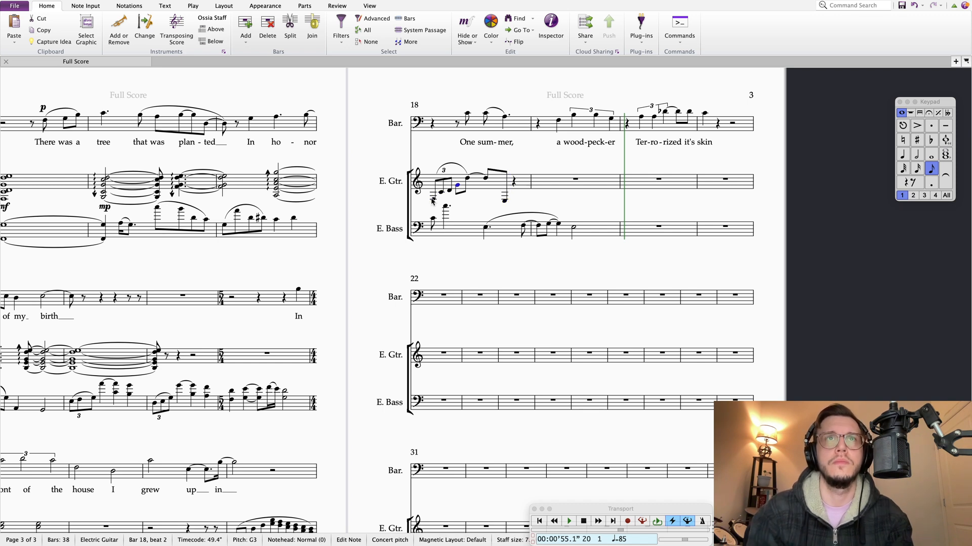
pyautogui.press('Right')
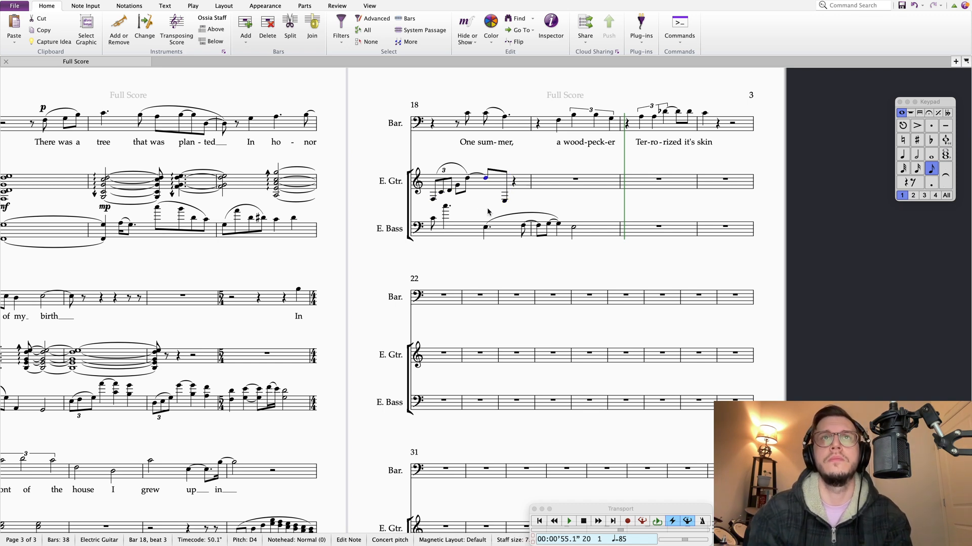
pyautogui.press('Right')
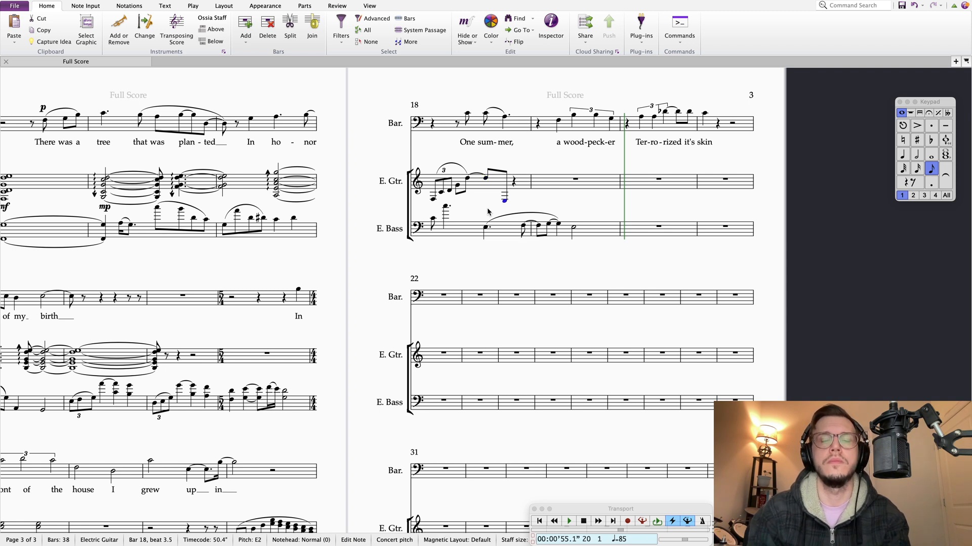
pyautogui.press('super+3')
pyautogui.press('r')
pyautogui.press('Up')
pyautogui.press('Up')
pyautogui.press('r')
pyautogui.press('Up')
pyautogui.press('Up')
pyautogui.press('Up')
pyautogui.press('Up')
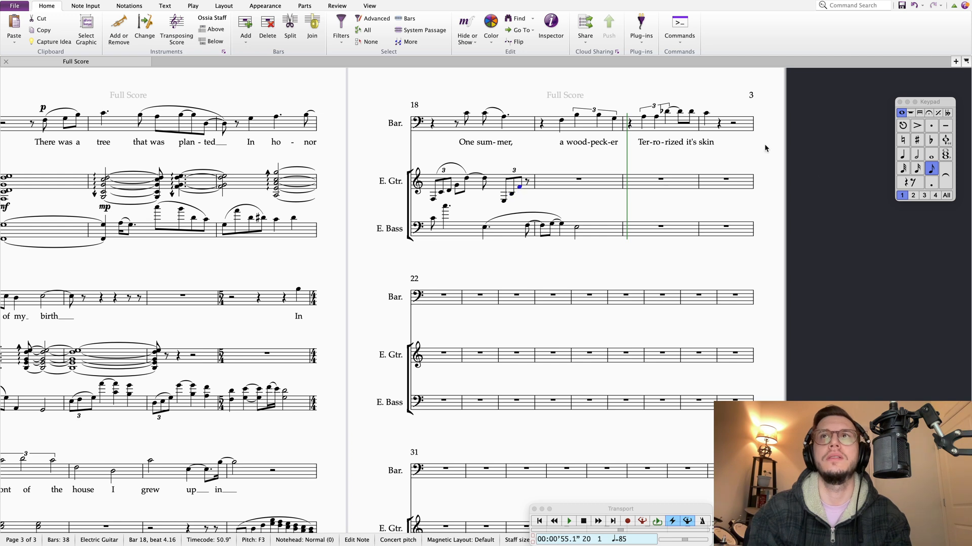
# Step: Sharpen the triplet's last note to F#3 and continue with eighth notes G3 and, on beat 1 of bar 19, D4
pyautogui.click(917, 140)
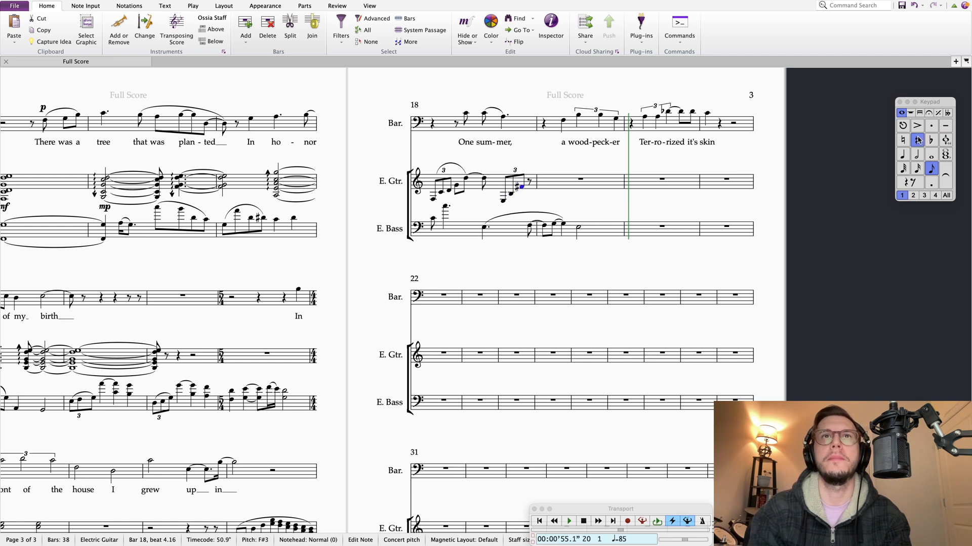
pyautogui.press('g')
pyautogui.press('c')
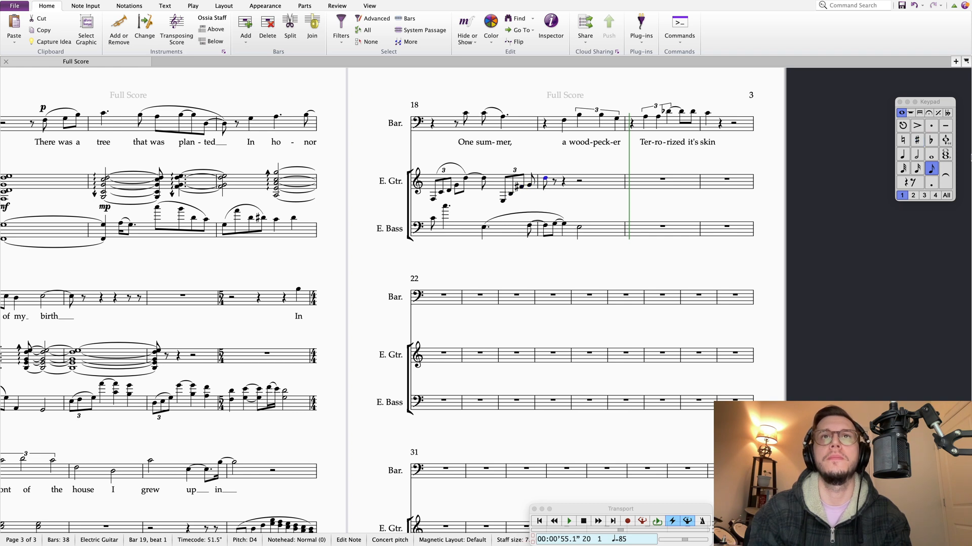
# Step: Play back bars 18 and 19 to hear the guitar with the bass, and audition the opening guitar notes individually
pyautogui.press('space')
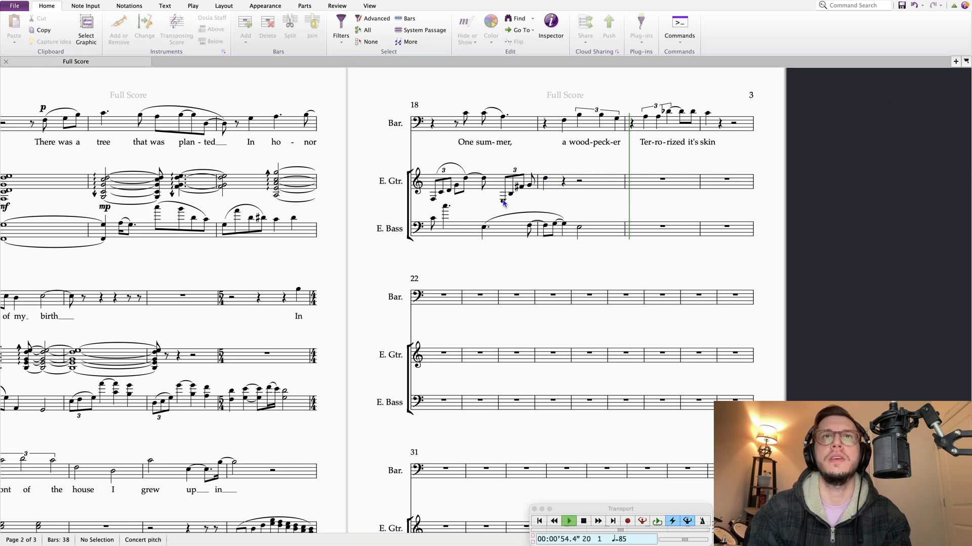
pyautogui.click(433, 220)
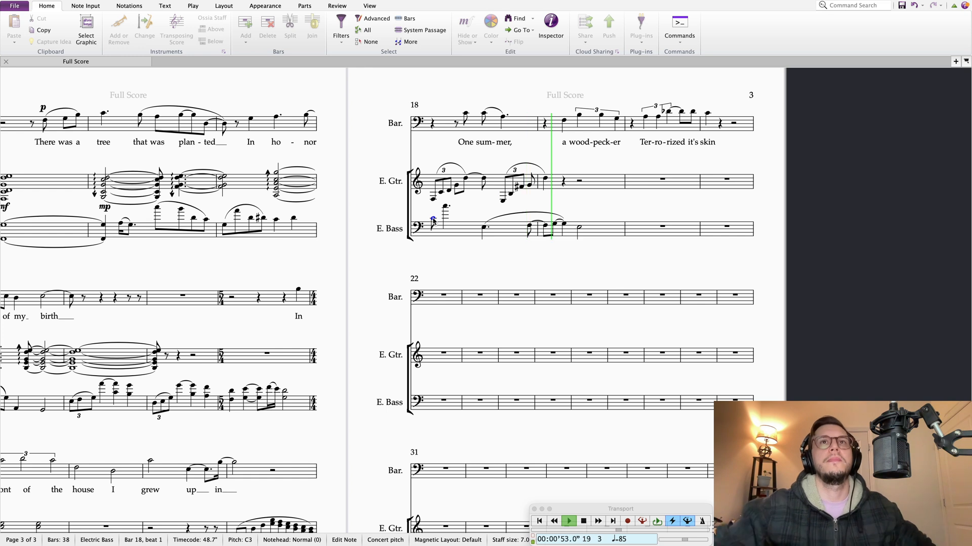
pyautogui.press('space')
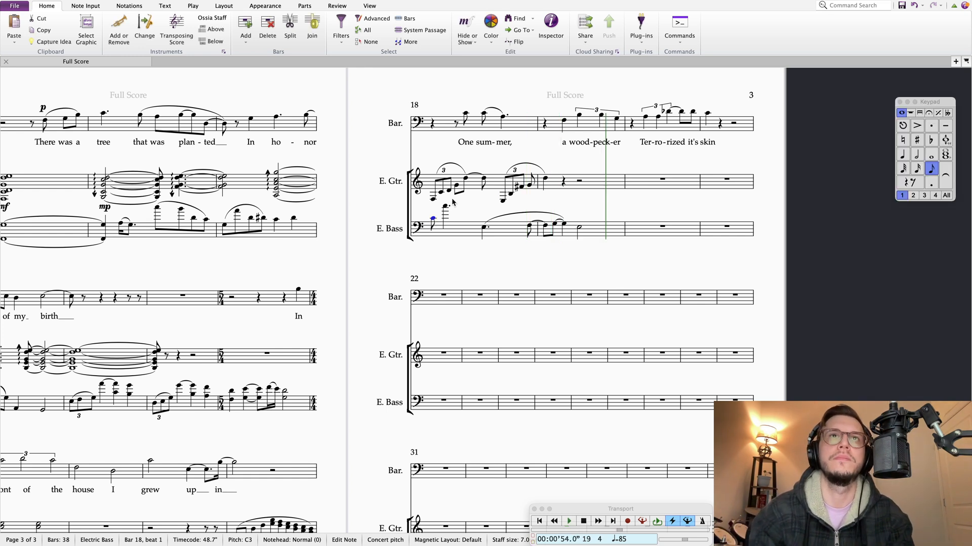
pyautogui.click(433, 199)
pyautogui.click(443, 194)
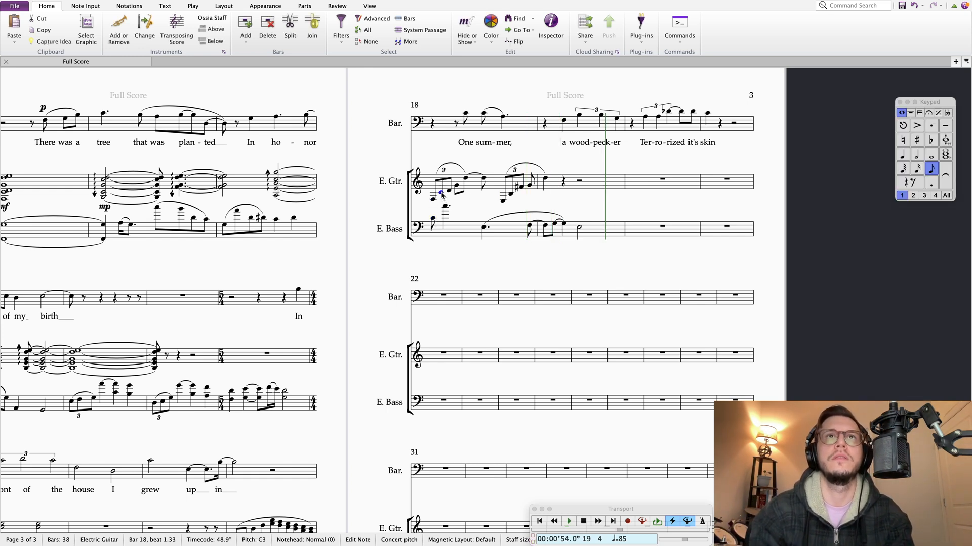
pyautogui.press('Right')
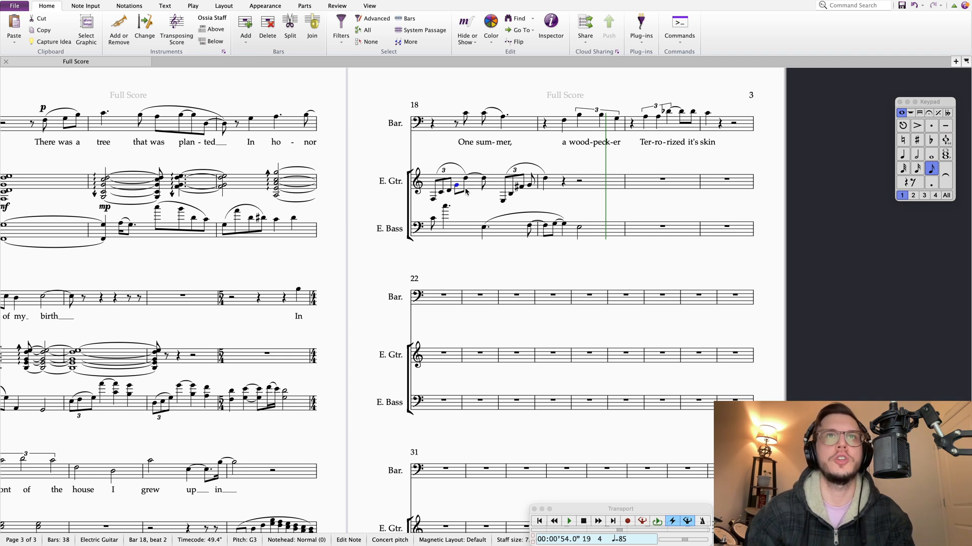
# Step: Move the guitar figure from the E2 on beat 3.5 of bar 18 through the D4 to the start of bar 19
pyautogui.click(503, 201)
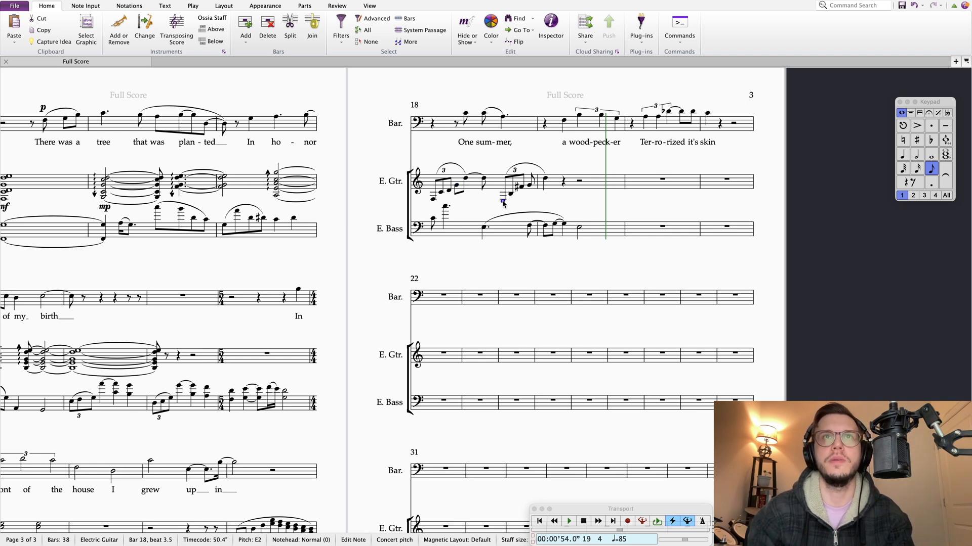
pyautogui.keyDown('shift'); pyautogui.click(545, 178); pyautogui.keyUp('shift')
pyautogui.press('super+x')
pyautogui.click(541, 178)
pyautogui.press('super+v')
pyautogui.click(528, 134)
pyautogui.press('Escape')
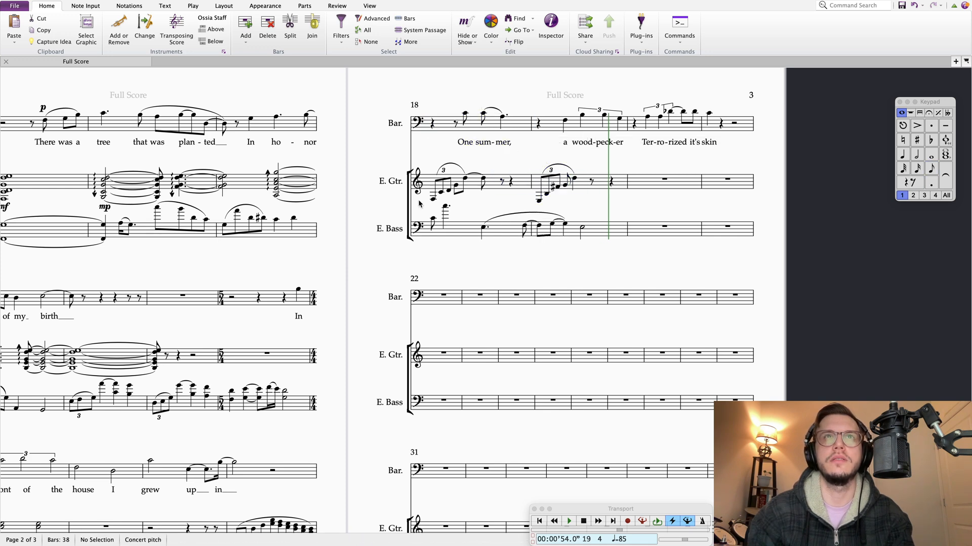
# Step: Replace the eighth-note triplet at the start of guitar bar 18 with a quarter-note triplet of F2, C3 and D3
pyautogui.click(443, 171)
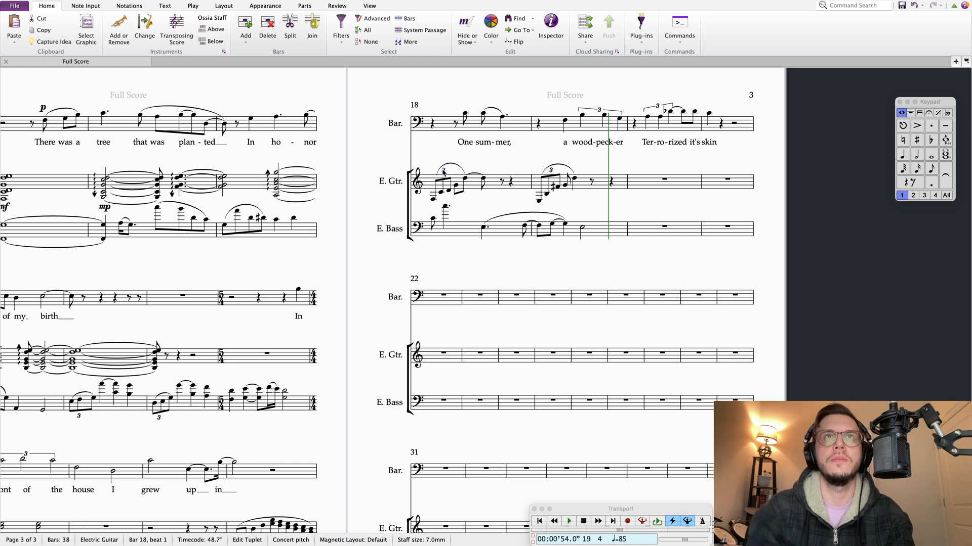
pyautogui.press('Delete')
pyautogui.click(433, 180)
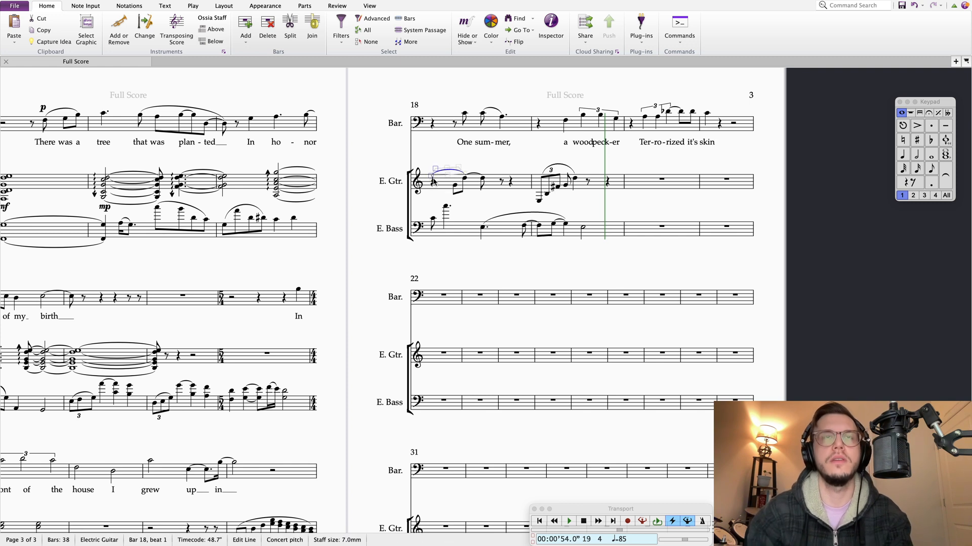
pyautogui.click(433, 179)
pyautogui.press('super+3')
pyautogui.press('f')
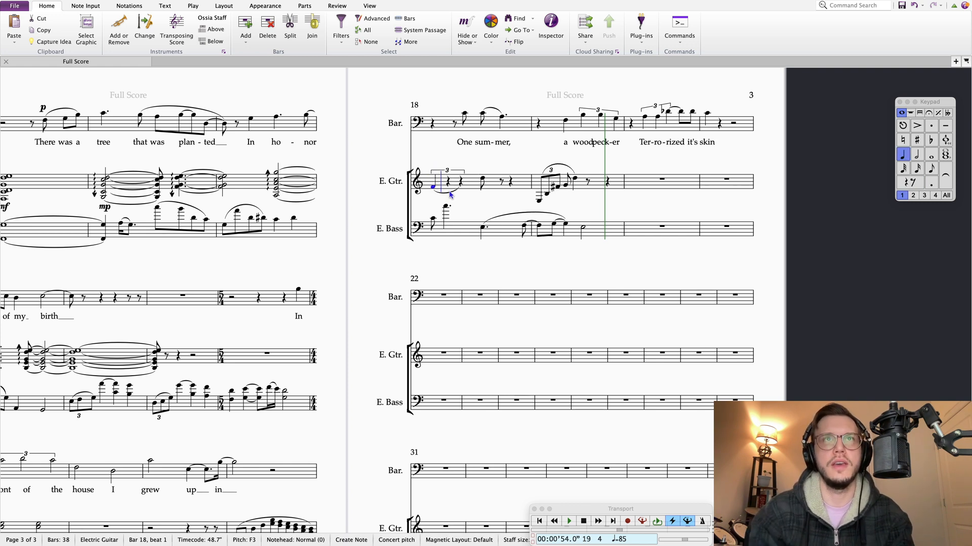
pyautogui.press('super+Down')
pyautogui.click(449, 194)
pyautogui.press('d')
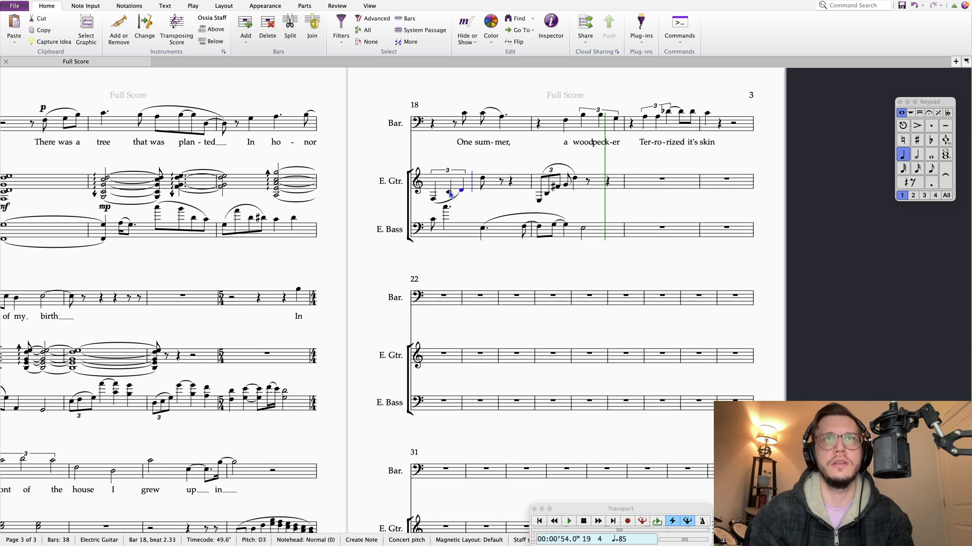
# Step: Raise the last note of the quarter-note triplet in guitar bar 18 to G3
pyautogui.press('Right')
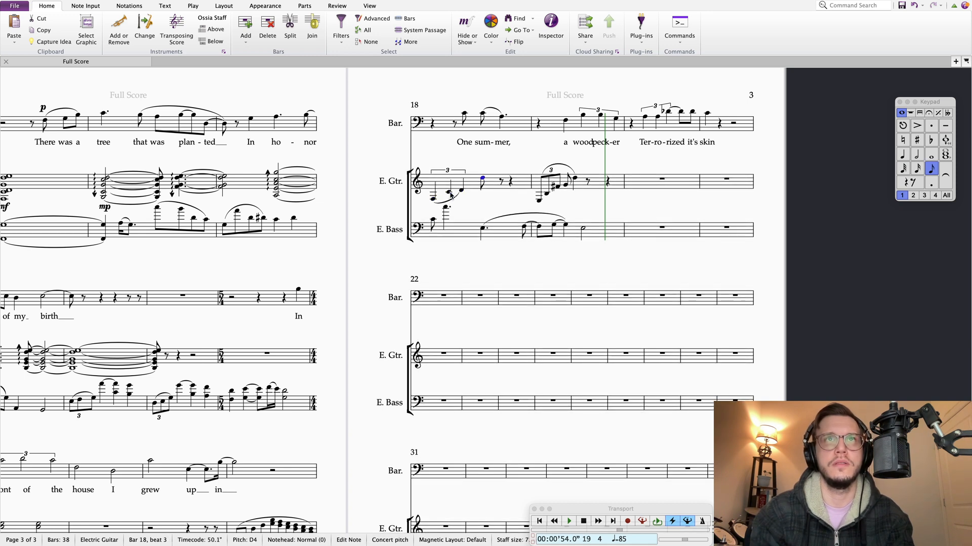
pyautogui.press('Left')
pyautogui.press('Left')
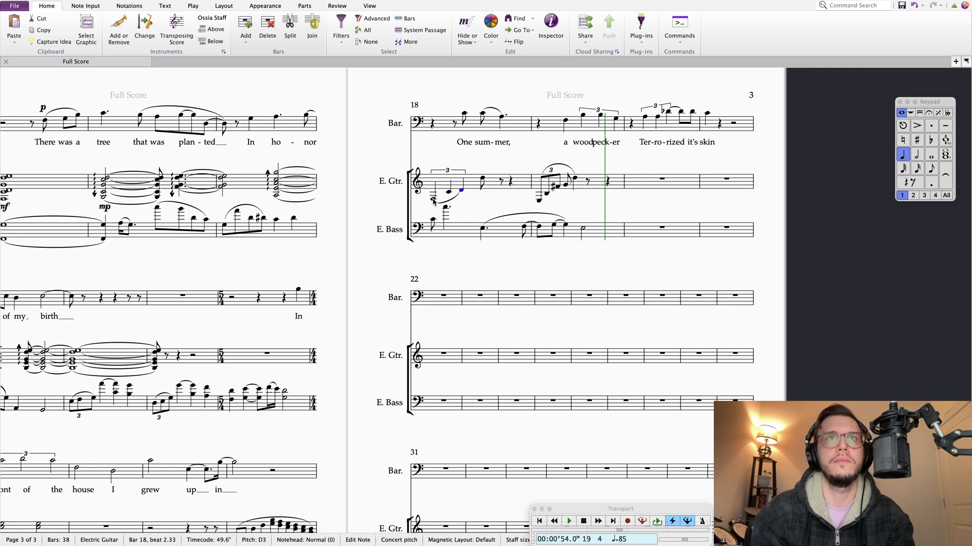
pyautogui.press('Up')
pyautogui.press('Up')
pyautogui.press('Up')
pyautogui.press('Left')
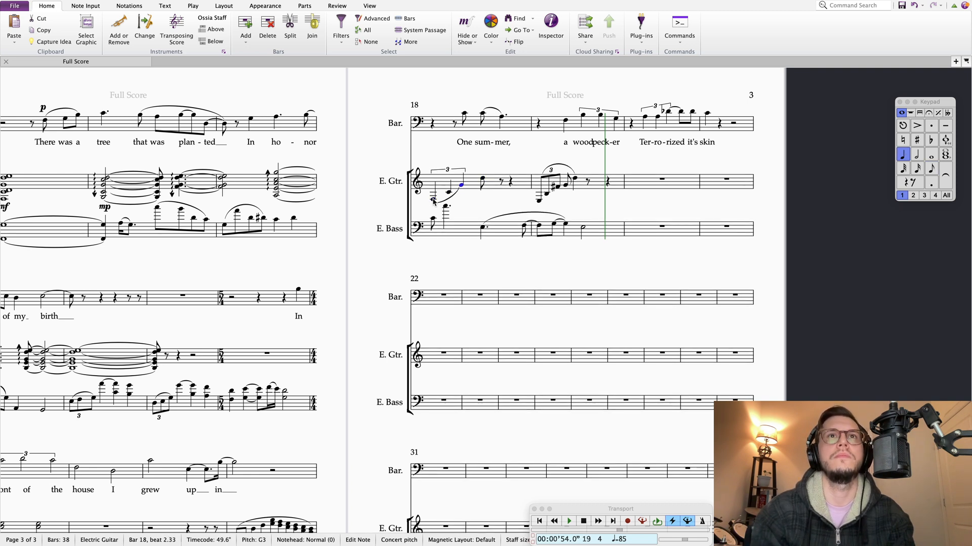
# Step: Lengthen the guitar's D4 on beat 3 of bar 18 to a quarter note and add a quarter note G3 on beat 4
pyautogui.press('Right')
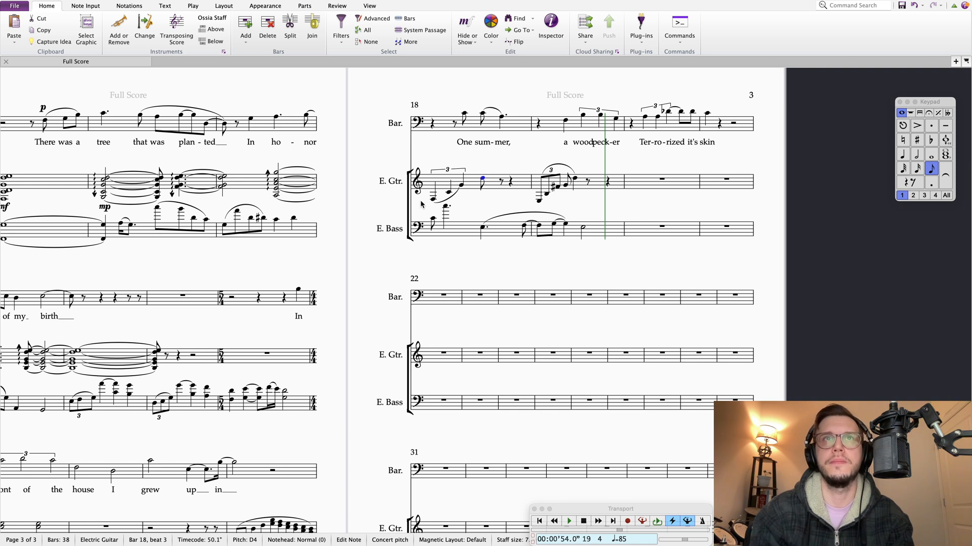
pyautogui.click(905, 155)
pyautogui.press('Down')
pyautogui.press('Down')
pyautogui.press('Down')
pyautogui.press('Down')
pyautogui.press('Down')
pyautogui.press('Up')
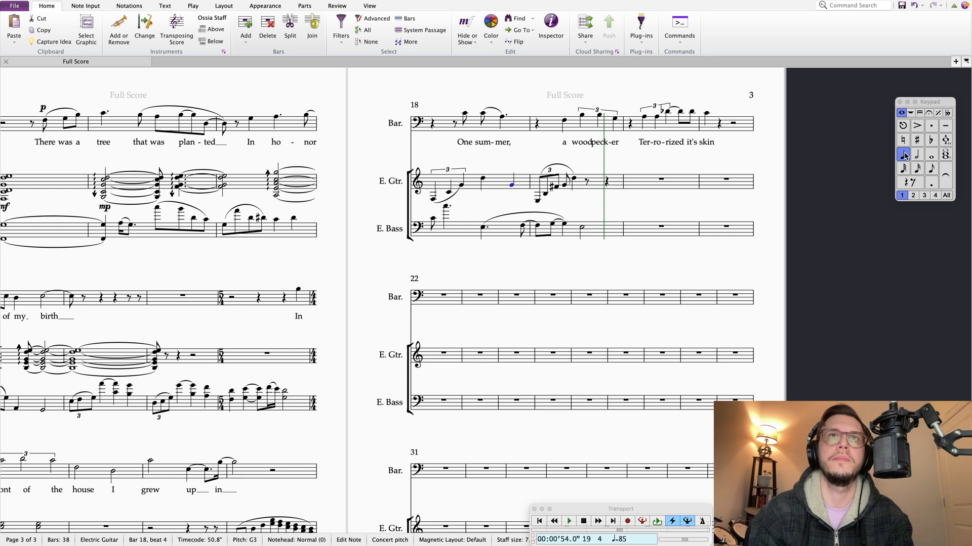
pyautogui.press('Down')
pyautogui.press('Down')
pyautogui.press('Down')
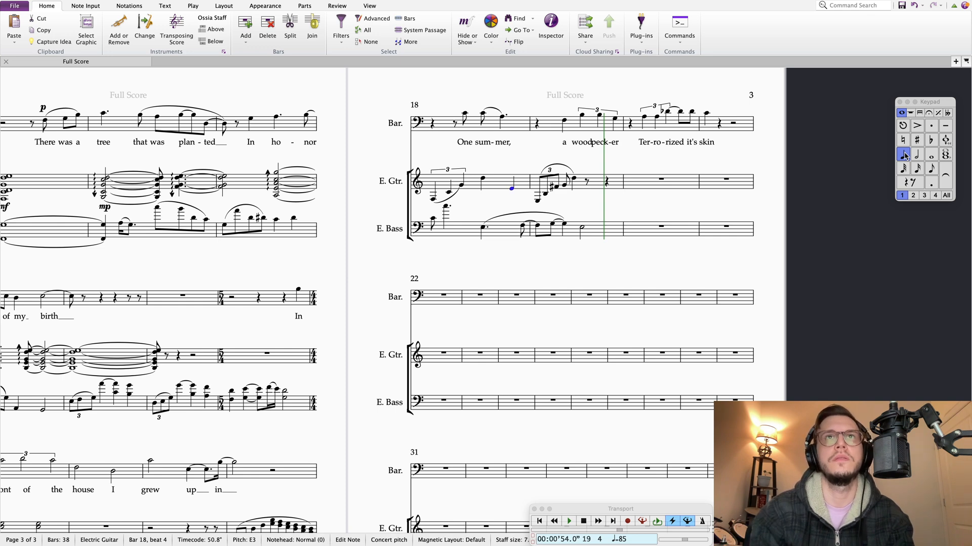
# Step: Copy the Electric Guitar's bar 18 over its bar 19, replacing the existing figure
pyautogui.click(521, 182)
pyautogui.click(595, 184)
pyautogui.press('super+v')
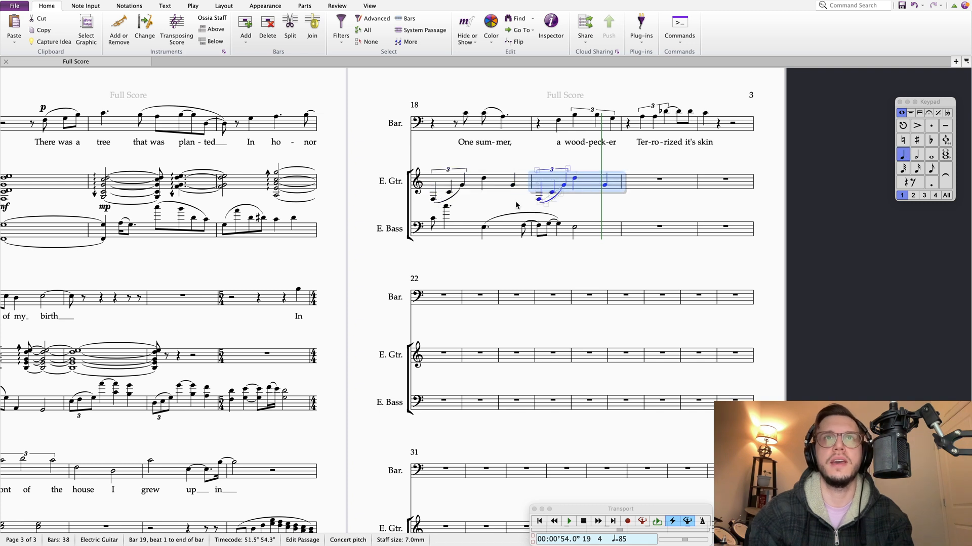
pyautogui.press('Escape')
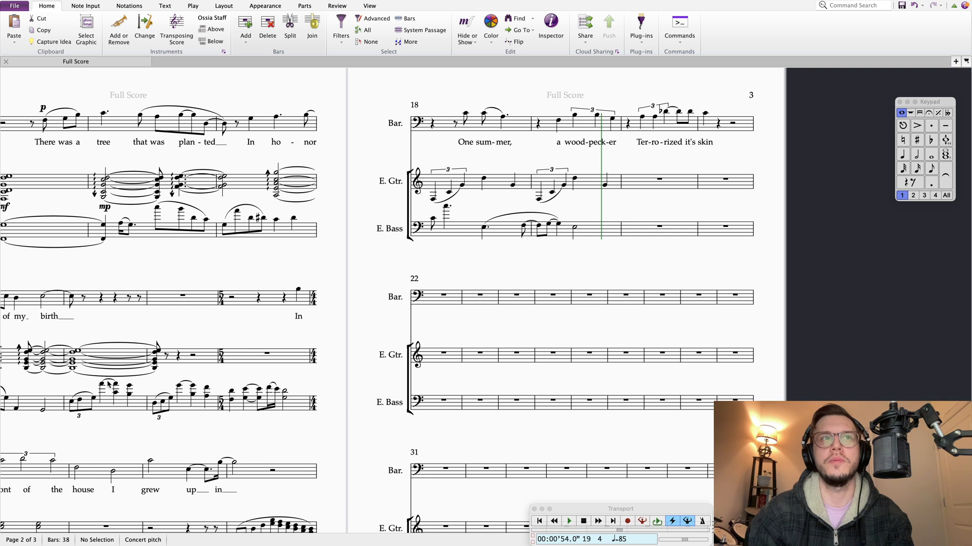
# Step: Lower the first two triplet notes in guitar bar 19 to E2 and B2, and try F#3 before G3 as the third
pyautogui.click(563, 186)
pyautogui.press('Down')
pyautogui.click(917, 141)
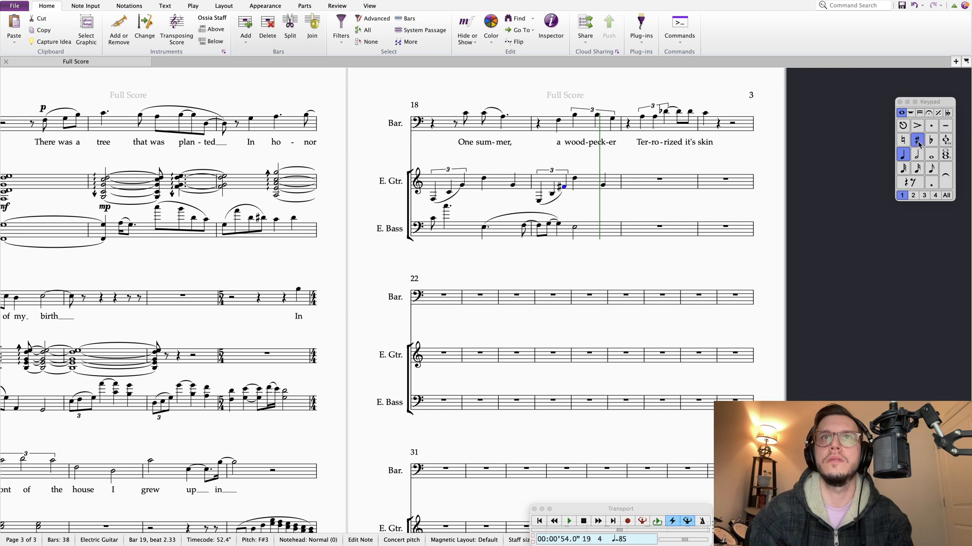
pyautogui.press('Up')
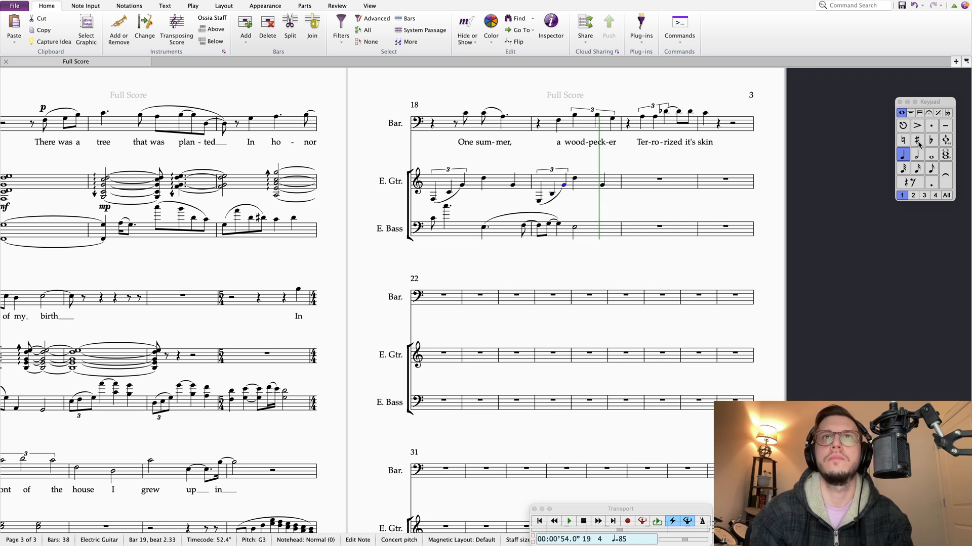
pyautogui.press('Right')
pyautogui.press('Right')
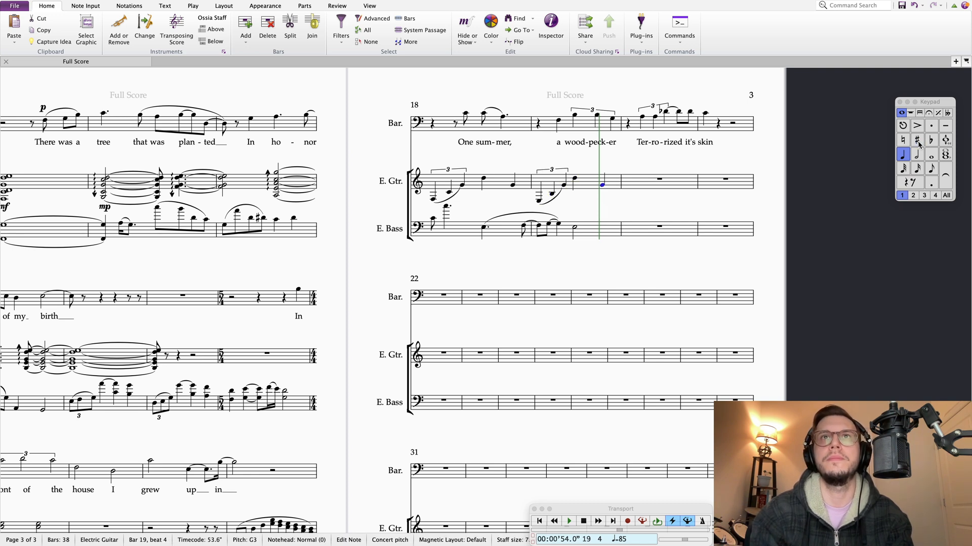
# Step: Play back from the start of bar 18 to hear the revised guitar line in bars 18 and 19
pyautogui.click(432, 201)
pyautogui.press('space')
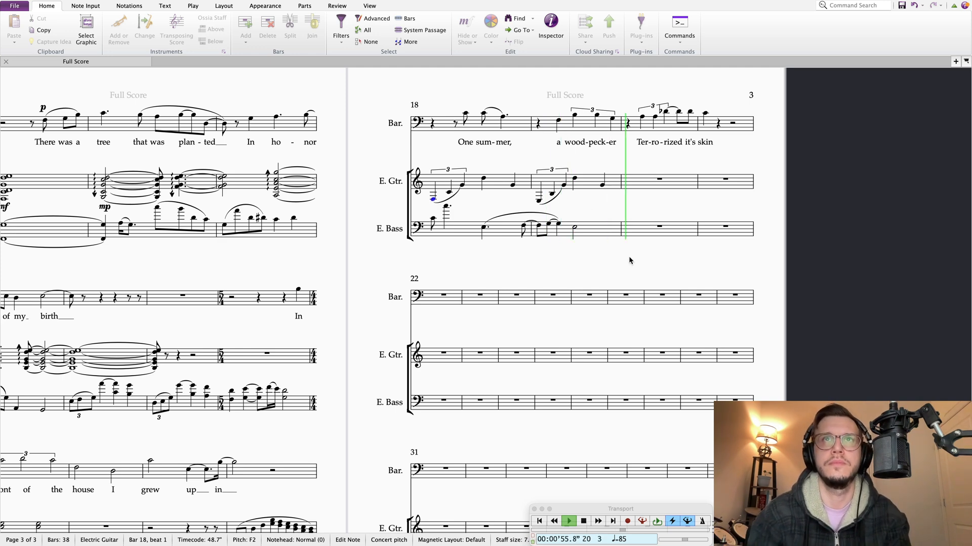
pyautogui.press('space')
# Step: Replace the triplet at the start of guitar bar 19 with a half note A3
pyautogui.moveTo(485, 271); pyautogui.dragTo(444, 275)
pyautogui.click(496, 197)
pyautogui.press('Up')
pyautogui.press('Up')
pyautogui.press('Up')
pyautogui.press('Left')
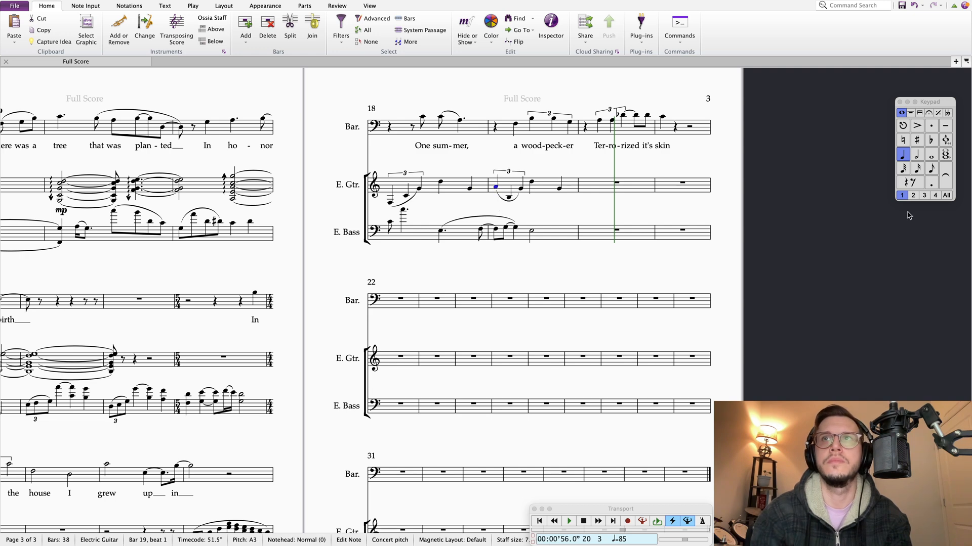
pyautogui.click(917, 161)
pyautogui.click(509, 173)
pyautogui.press('Delete')
pyautogui.click(498, 186)
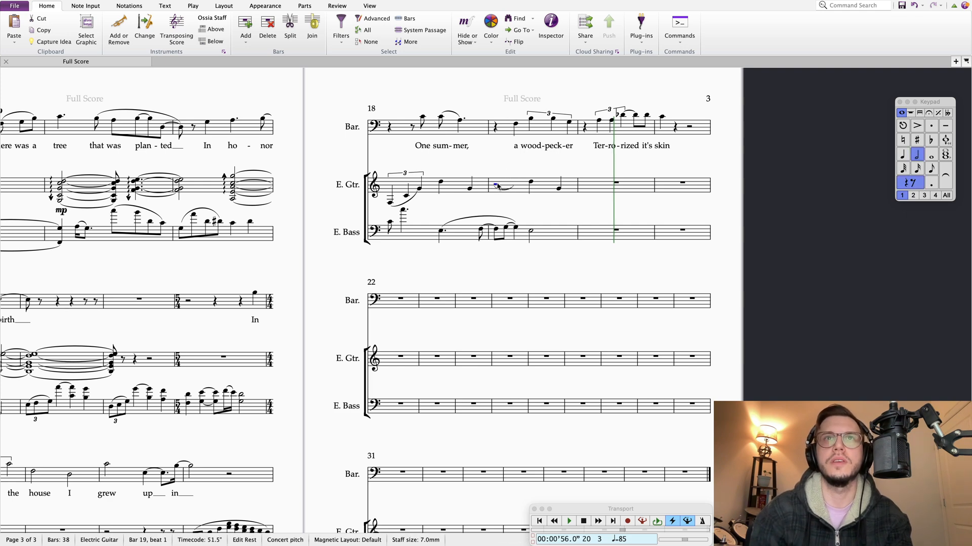
pyautogui.press('n')
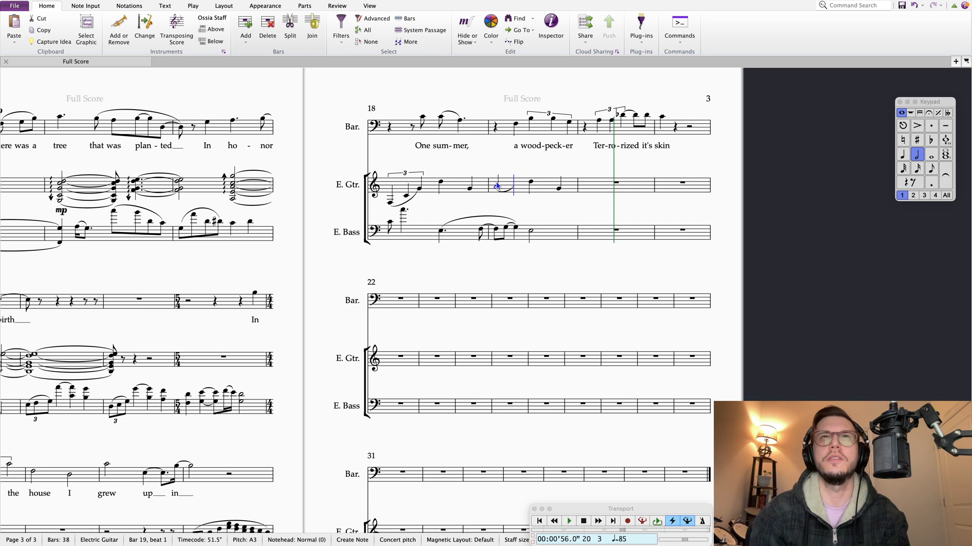
pyautogui.click(501, 193)
pyautogui.click(499, 190)
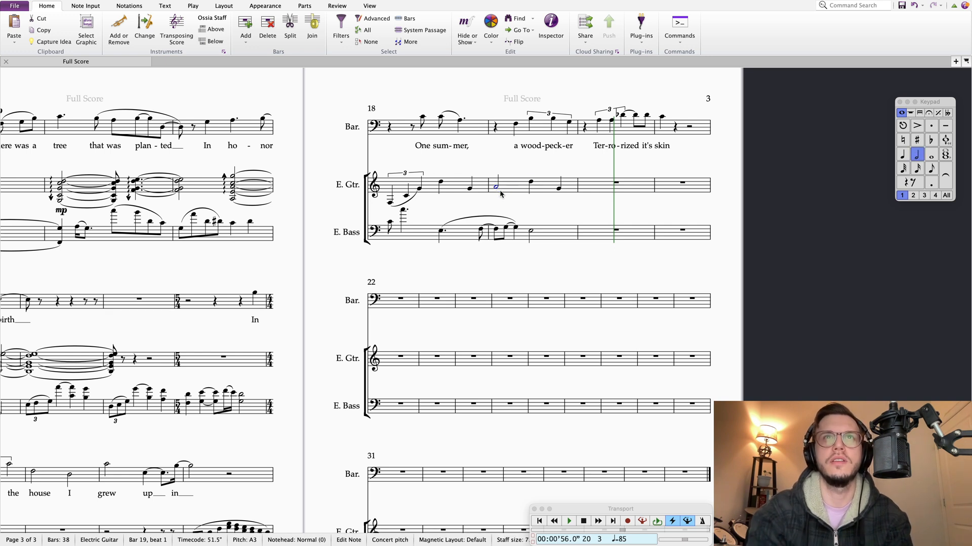
# Step: Play back bars 18 and 19 to check the guitar's half note A3 against the bass
pyautogui.click(389, 224)
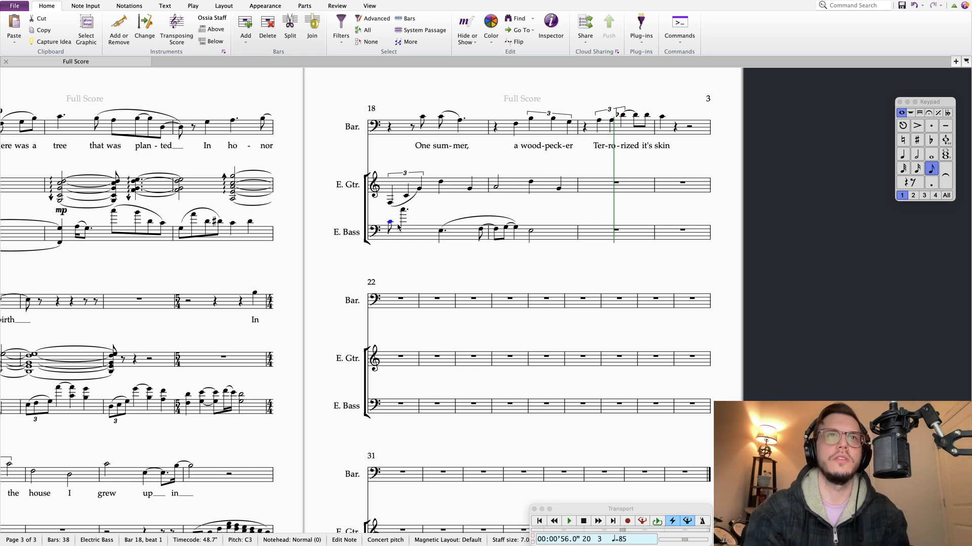
pyautogui.press('p')
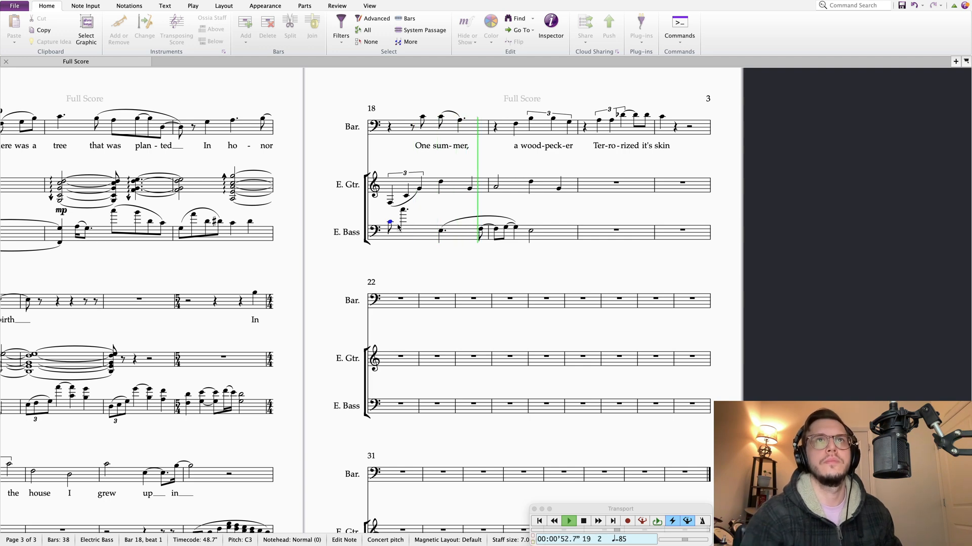
pyautogui.press('Escape')
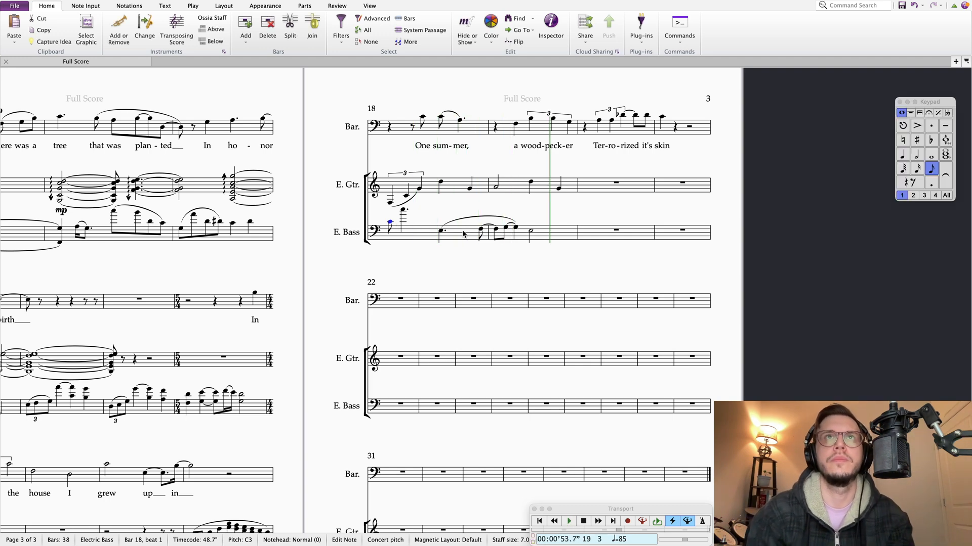
# Step: Rework the bass into quarter notes E2 and F2 on beats 3 and 4 of bar 18 and a half note G2 starting bar 19
pyautogui.press('Right')
pyautogui.press('Right')
pyautogui.click(929, 186)
pyautogui.press('Right')
pyautogui.press('f')
pyautogui.click(901, 156)
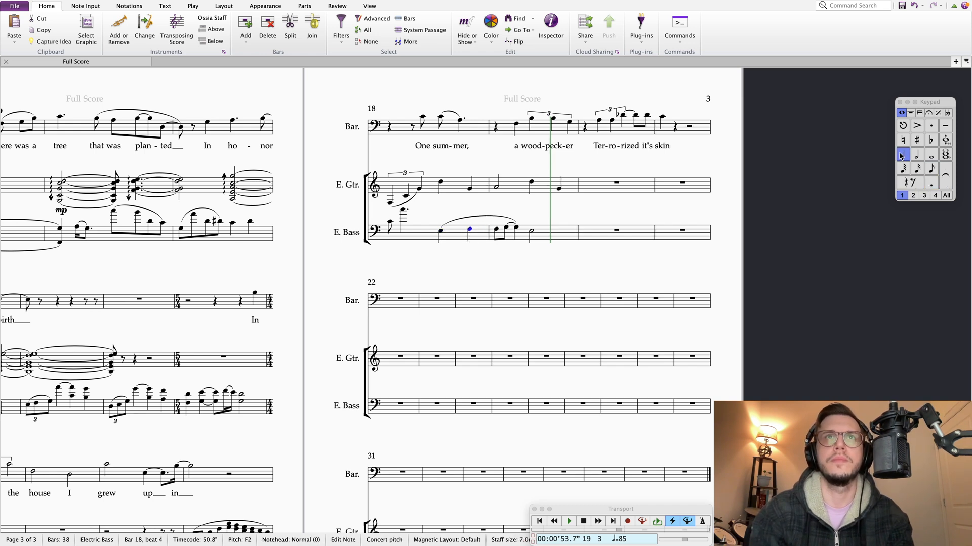
pyautogui.press('Right')
pyautogui.press('Up')
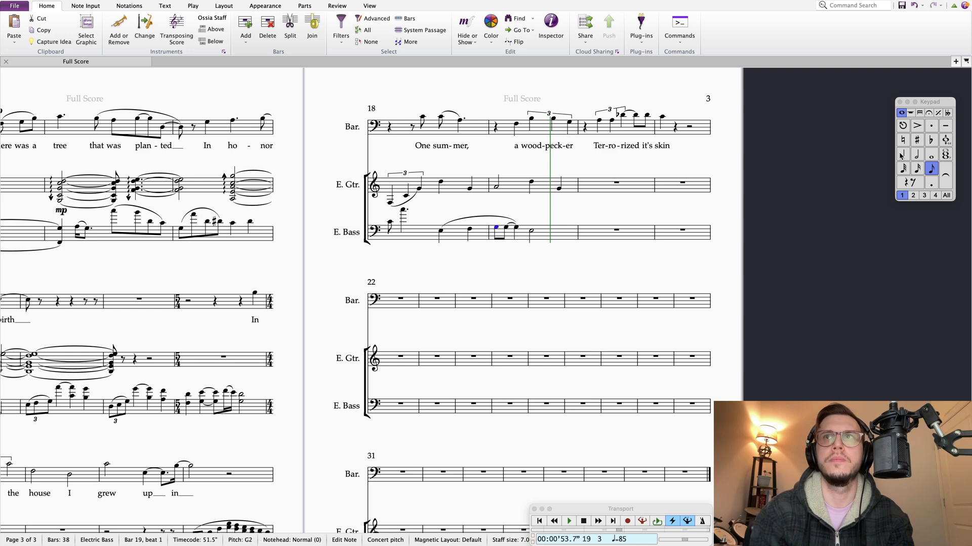
pyautogui.click(916, 155)
# Step: Play back from the bass's first note in bar 18 to check its simplified rhythm
pyautogui.press('Left')
pyautogui.press('Left')
pyautogui.press('Left')
pyautogui.press('Left')
pyautogui.press('p')
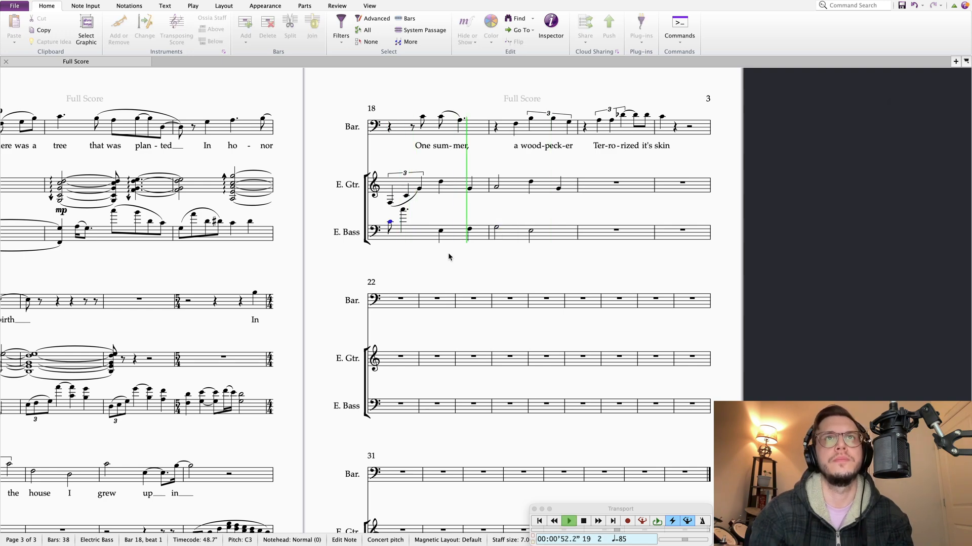
pyautogui.press('space')
# Step: Turn the half notes opening bar 19 into two quarter notes each: G3 and A3 in the guitar, repeated G2 in the bass
pyautogui.moveTo(460, 257); pyautogui.dragTo(454, 285)
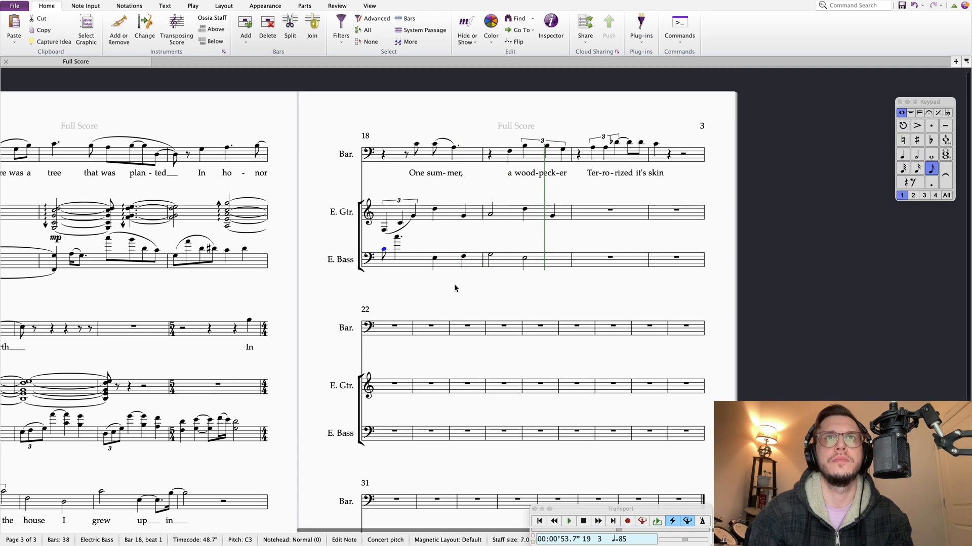
pyautogui.click(490, 257)
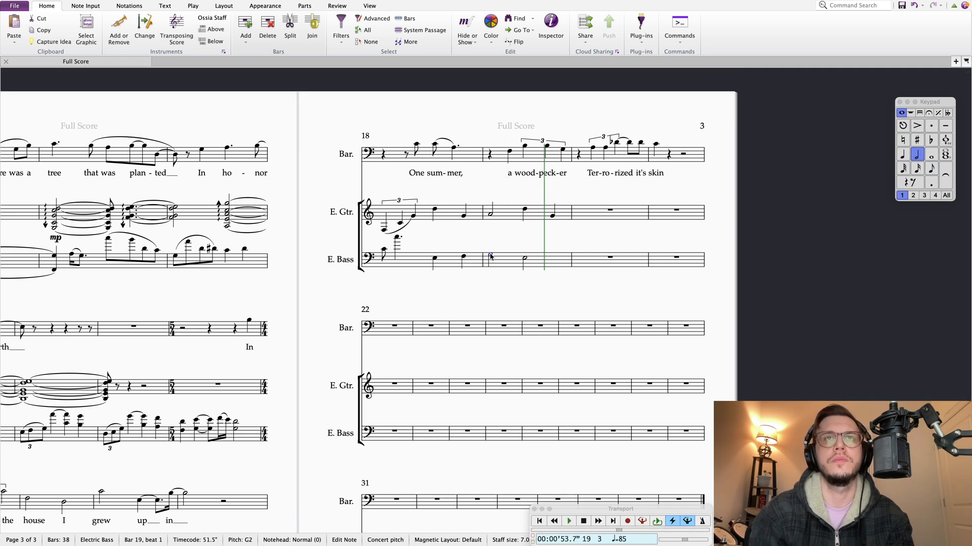
pyautogui.hotkey('shift', 'Up')
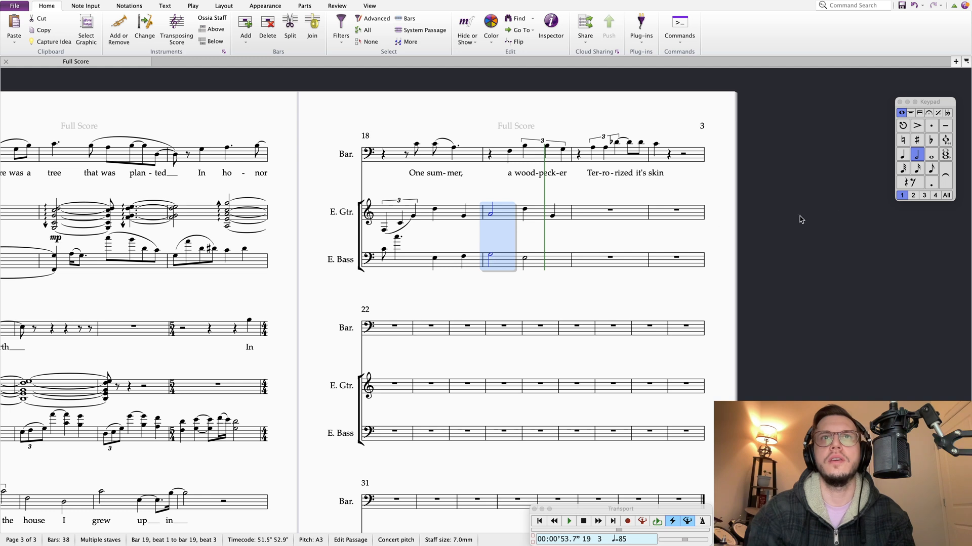
pyautogui.click(902, 156)
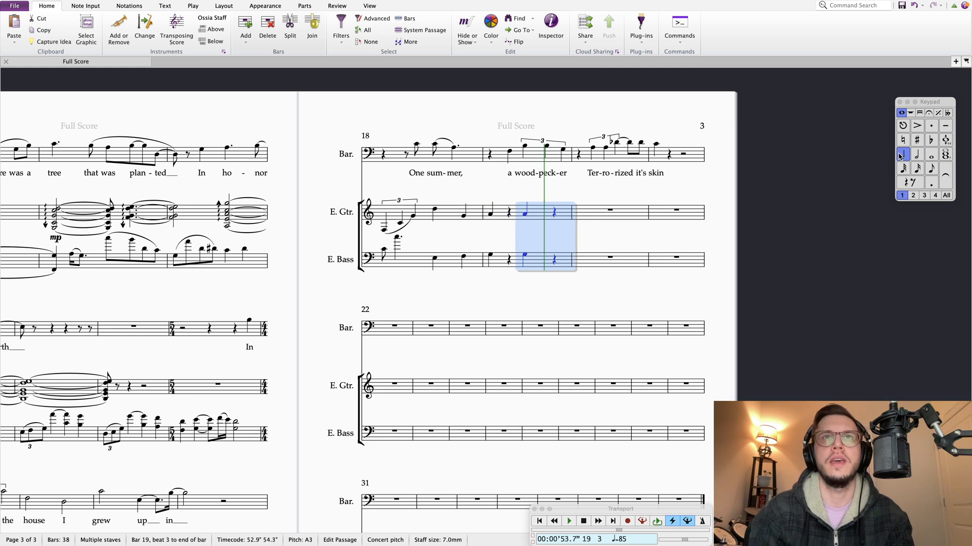
pyautogui.press('super+z')
pyautogui.press('super+z')
pyautogui.press('super+z')
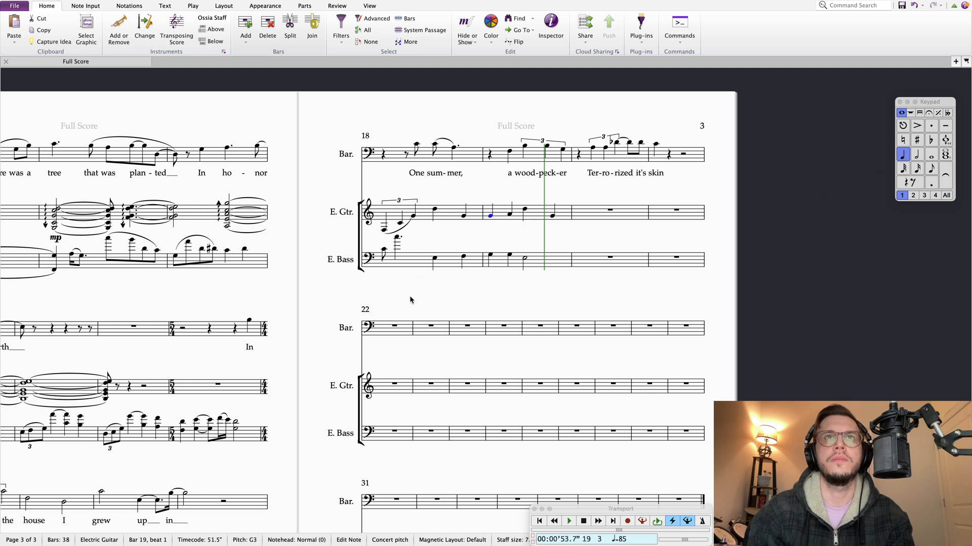
# Step: Lower the bass note on beat 1 of bar 19 to F2 and tie beat 4 of bar 18 across the barline in both instruments
pyautogui.press('super+z')
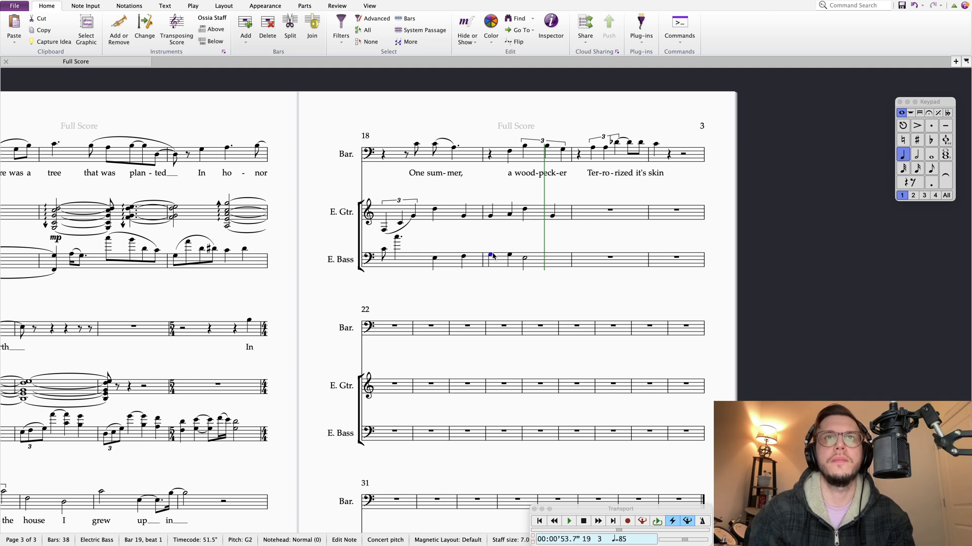
pyautogui.press('super+z')
pyautogui.press('Return')
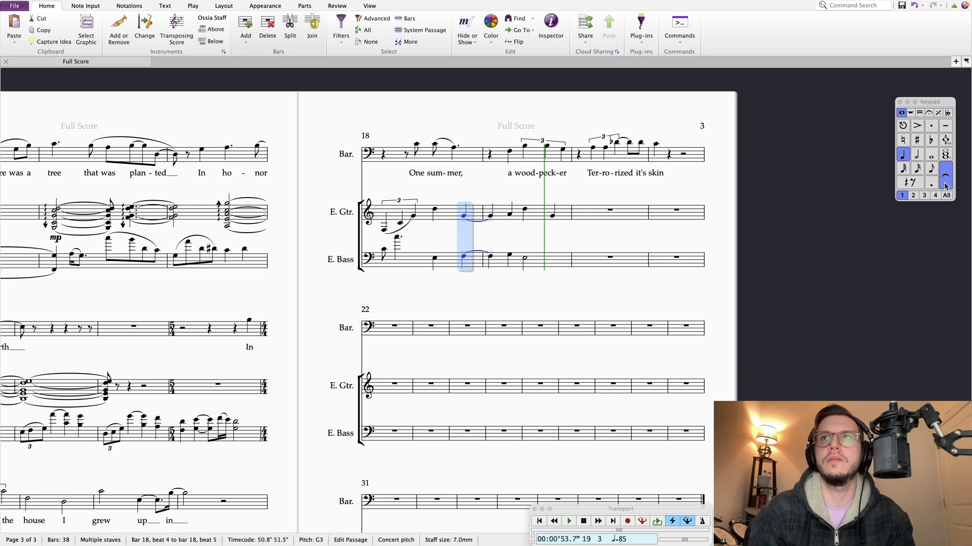
# Step: Play back from beat 3 of bar 18 to hear the ties into bar 19
pyautogui.click(434, 260)
pyautogui.press('space')
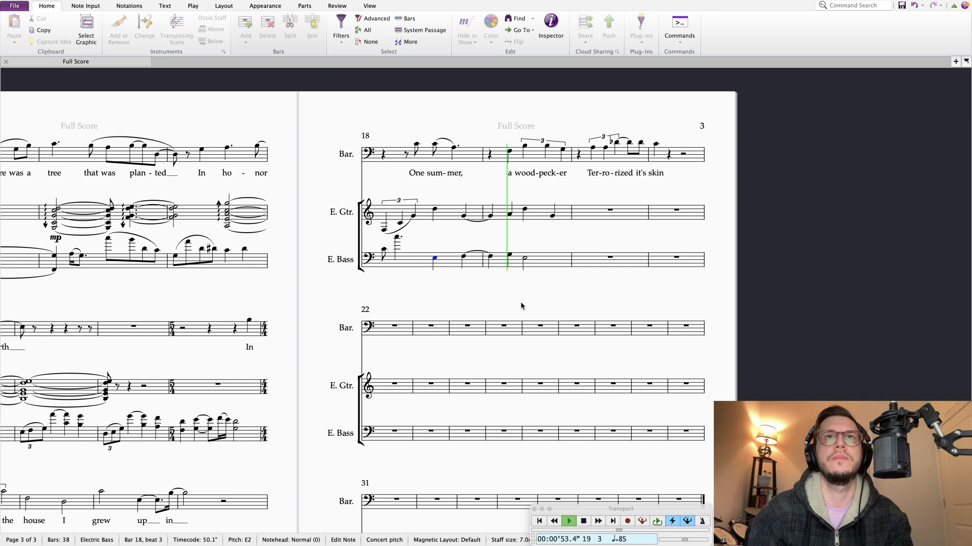
pyautogui.press('space')
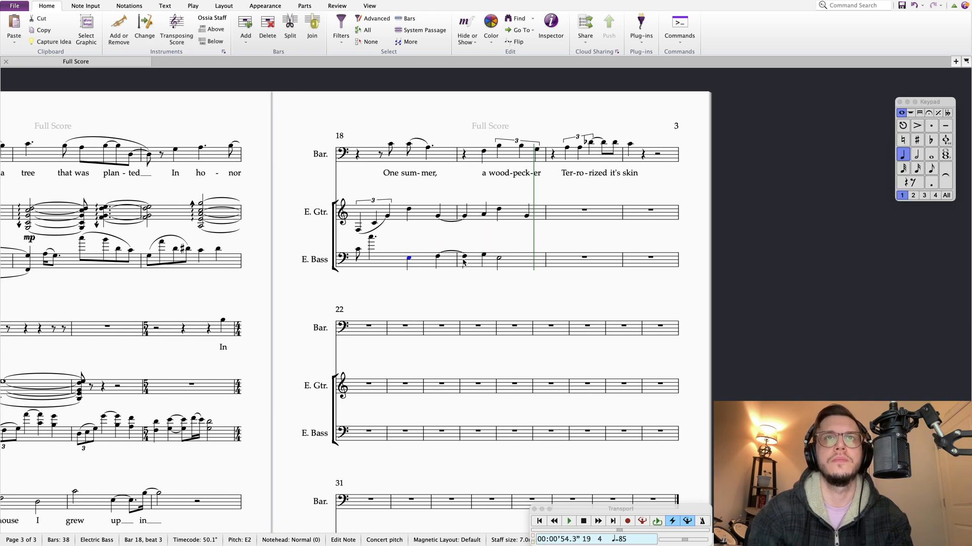
# Step: Shorten the tied notes on beat 1 of bar 19 to eighth notes in both guitar and bass
pyautogui.click(464, 256)
pyautogui.hotkey('shift', 'Up')
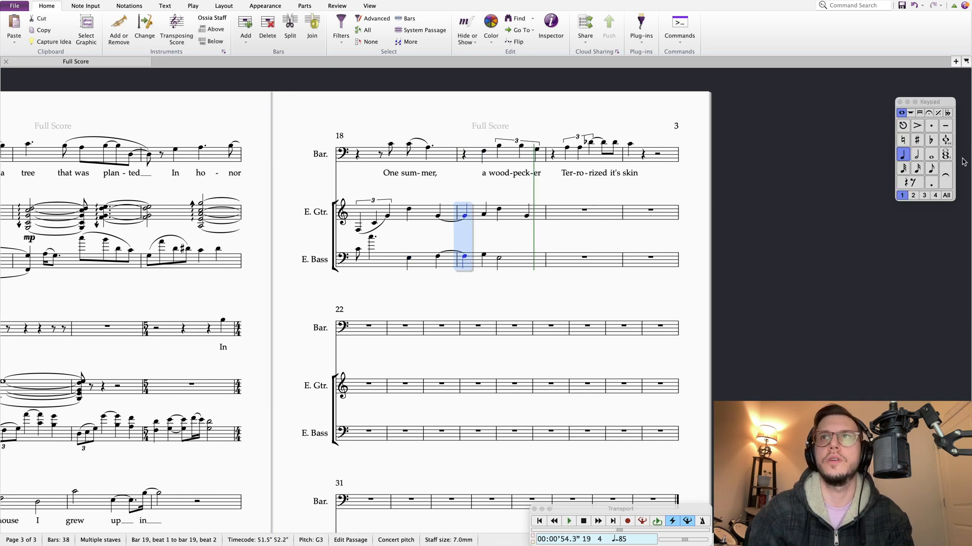
pyautogui.click(930, 170)
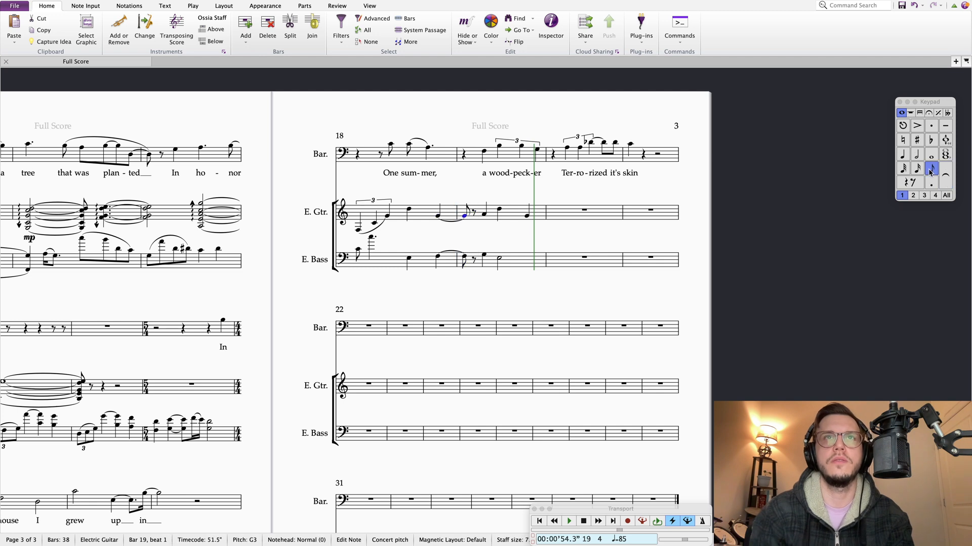
pyautogui.press('Right')
pyautogui.hotkey('shift', 'Down')
pyautogui.press('r')
pyautogui.hotkey('ctrl', 'z')
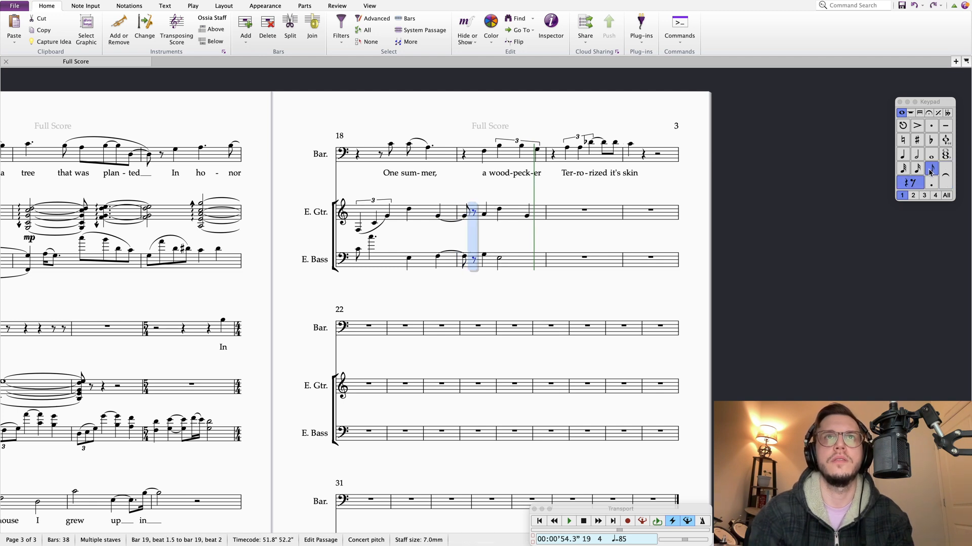
pyautogui.press('Escape')
# Step: Fill the eighth rest on the second half of beat 1 of bar 19 in the guitar with E3
pyautogui.click(473, 211)
pyautogui.press('d')
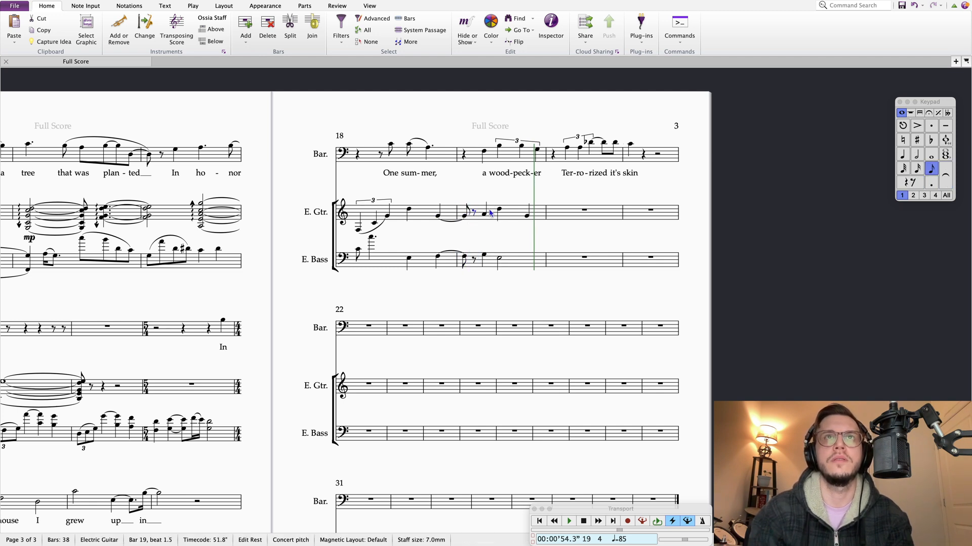
pyautogui.press('Right')
pyautogui.press('Up')
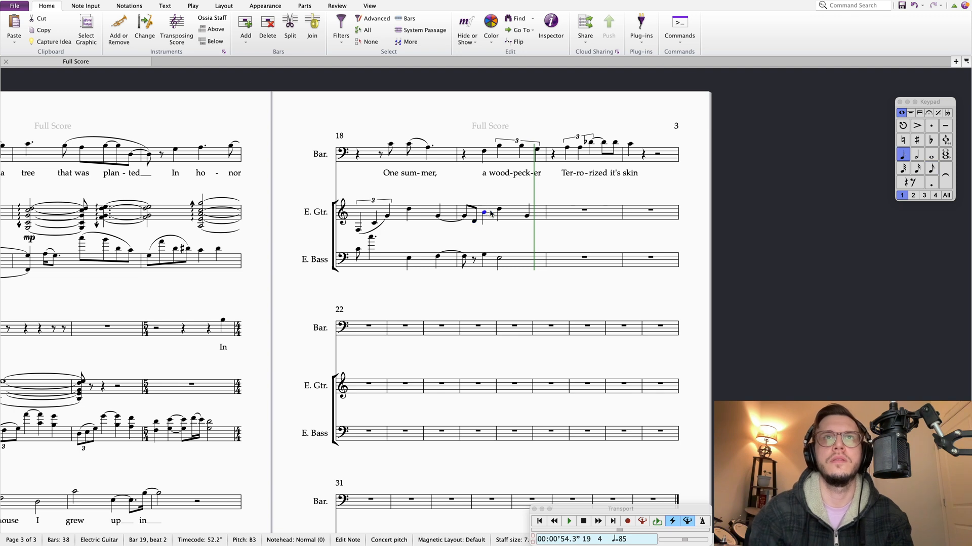
pyautogui.press('Left')
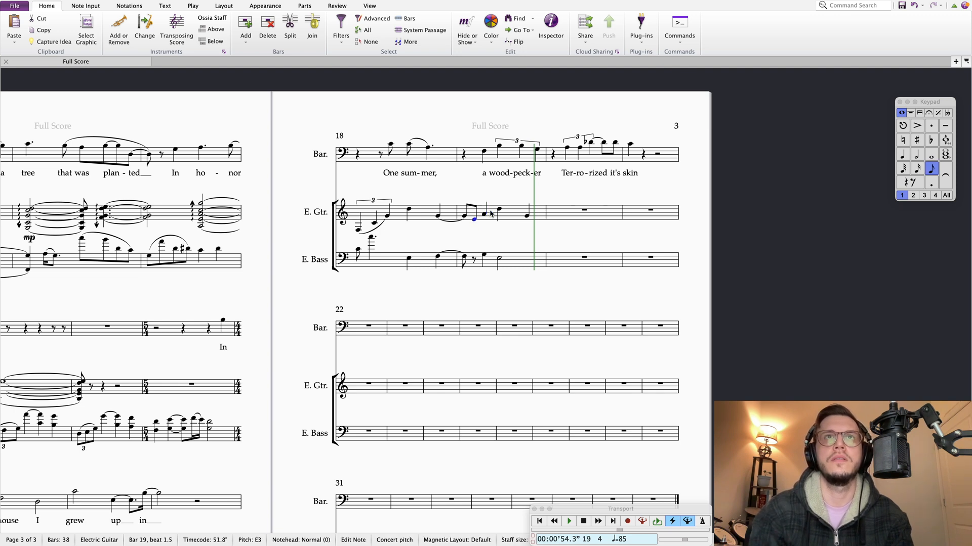
pyautogui.press('Right')
# Step: Enter an eighth note G2 on the second half of beat 1 of bar 19 in the bass
pyautogui.click(476, 260)
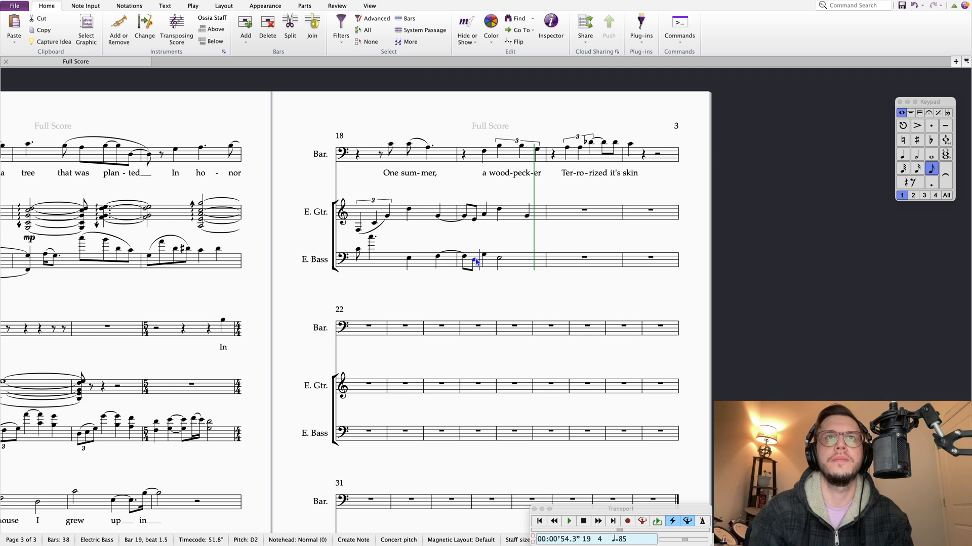
pyautogui.press('Right')
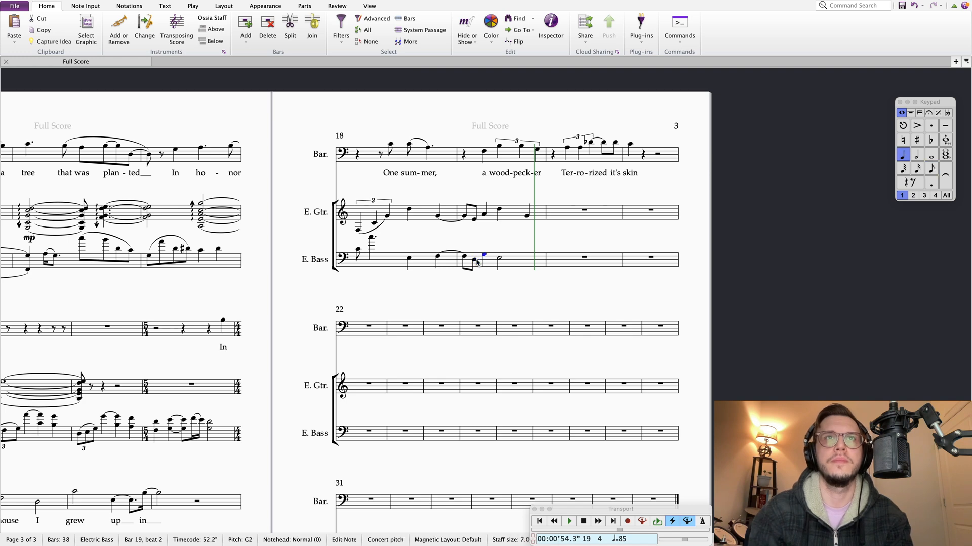
pyautogui.press('Left')
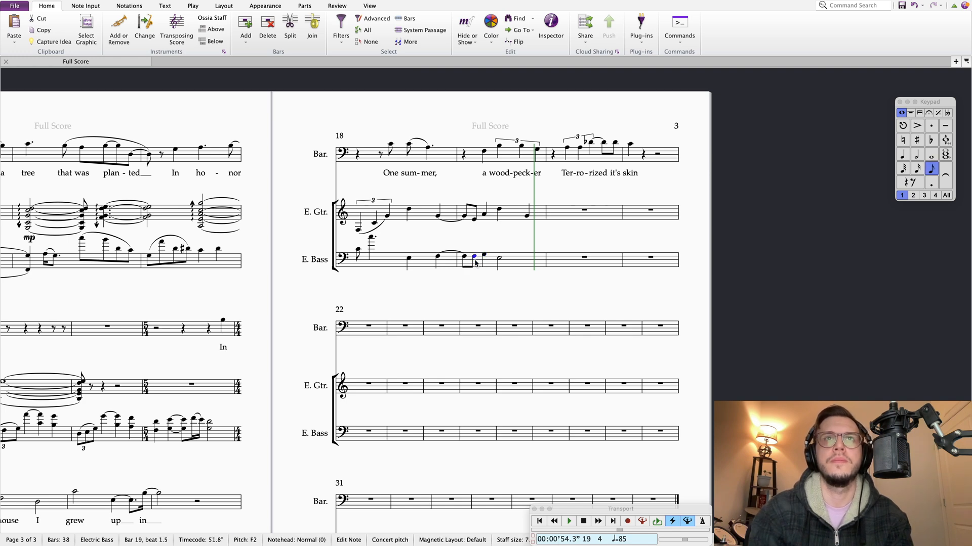
pyautogui.press('Up')
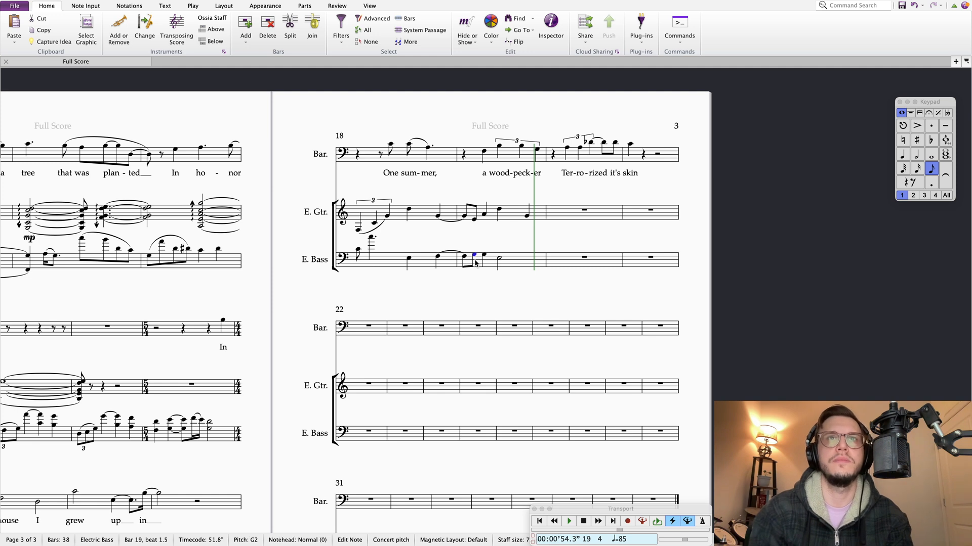
pyautogui.press('Right')
pyautogui.press('Right')
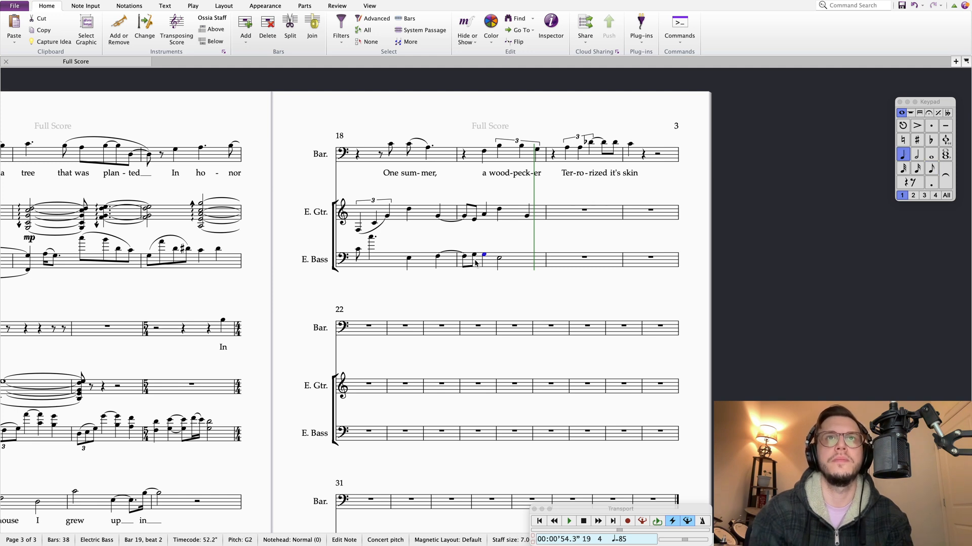
# Step: Play back from the beginning of bar 18 to hear the new eighth notes in bar 19
pyautogui.click(358, 251)
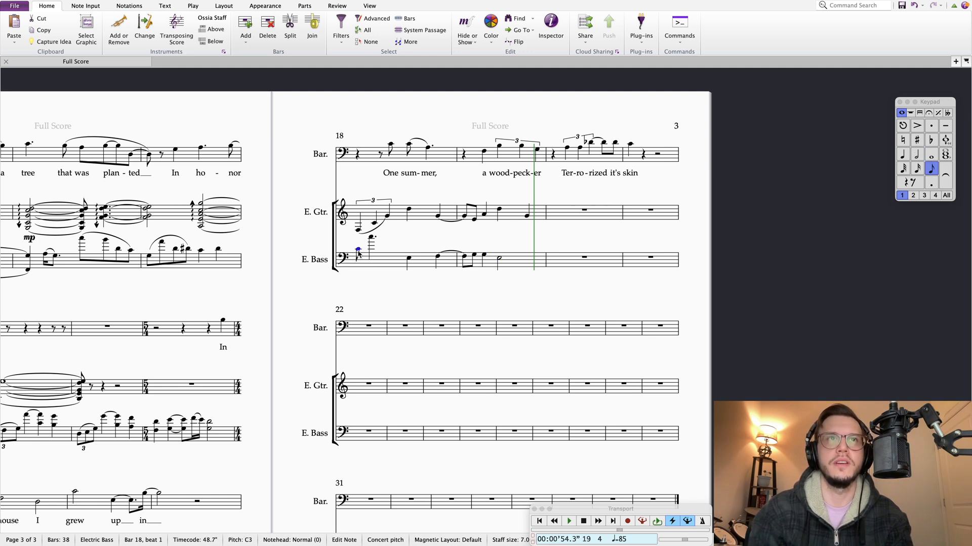
pyautogui.press('p')
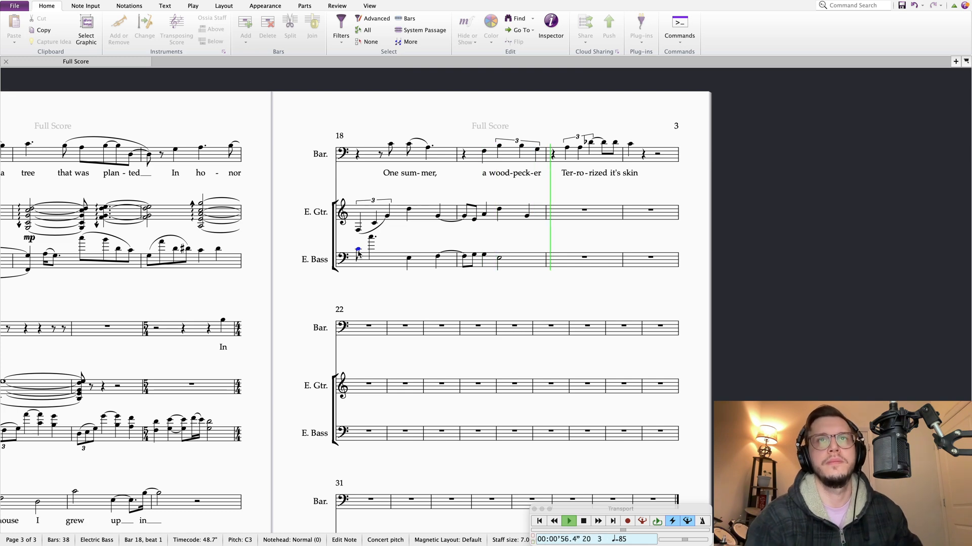
pyautogui.press('space')
# Step: Play back from the baritone's C4 on beat 1 of bar 16 through to bar 20
pyautogui.moveTo(379, 282); pyautogui.dragTo(549, 166)
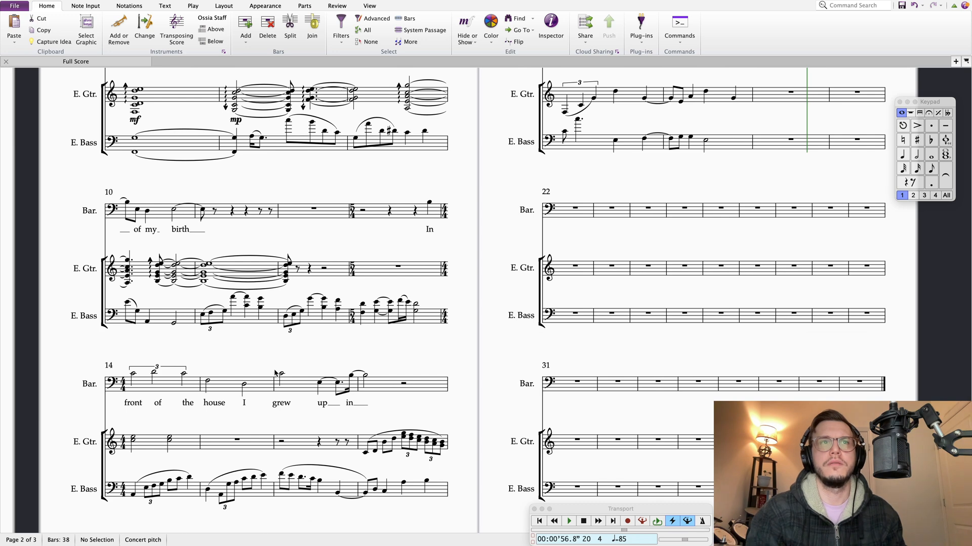
pyautogui.click(281, 374)
pyautogui.press('space')
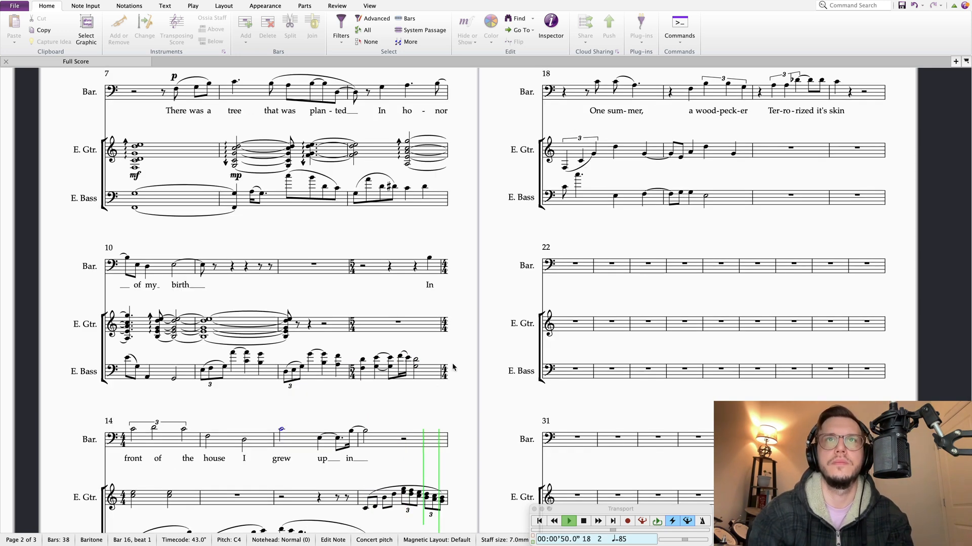
pyautogui.moveTo(735, 227); pyautogui.dragTo(530, 285)
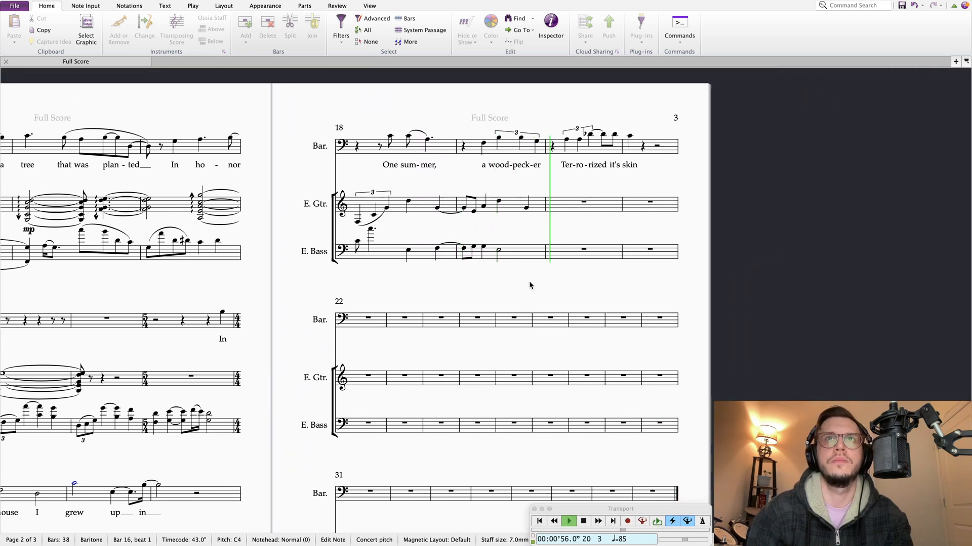
pyautogui.press('space')
# Step: Enter eighth notes on beat 1 of bar 20: G3 in the guitar and E2 in the bass
pyautogui.moveTo(557, 282); pyautogui.dragTo(508, 284)
pyautogui.click(480, 215)
pyautogui.press('g')
pyautogui.hotkey('alt', 'Down')
pyautogui.press('e')
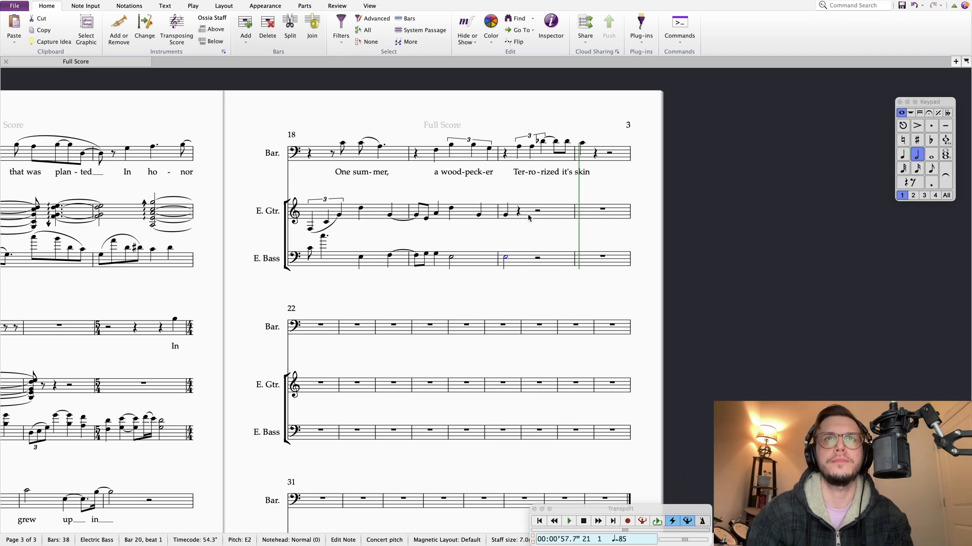
pyautogui.keyDown('shift'); pyautogui.click(502, 216); pyautogui.keyUp('shift')
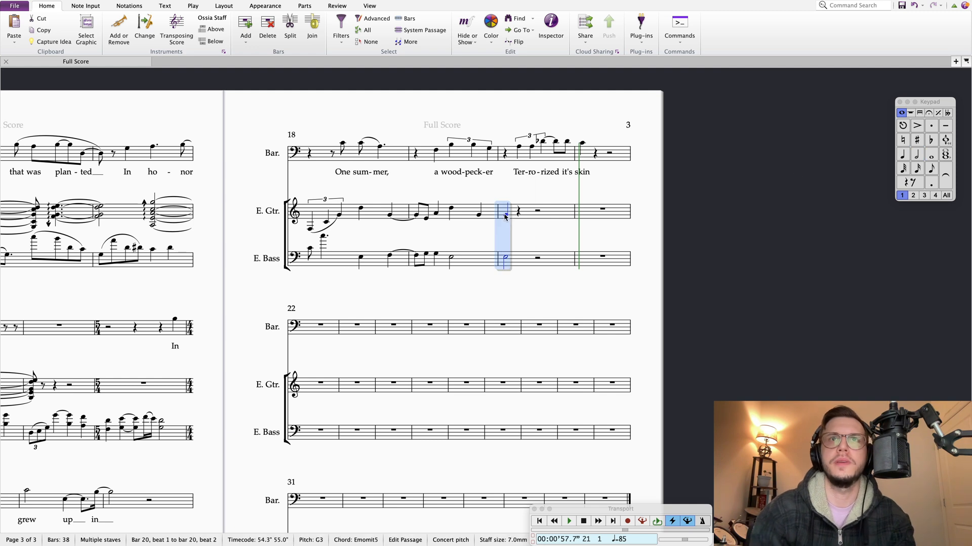
pyautogui.click(931, 169)
# Step: Tie the guitar's last quarter note and the bass's half note of bar 19 across the barline into bar 20
pyautogui.press('Left')
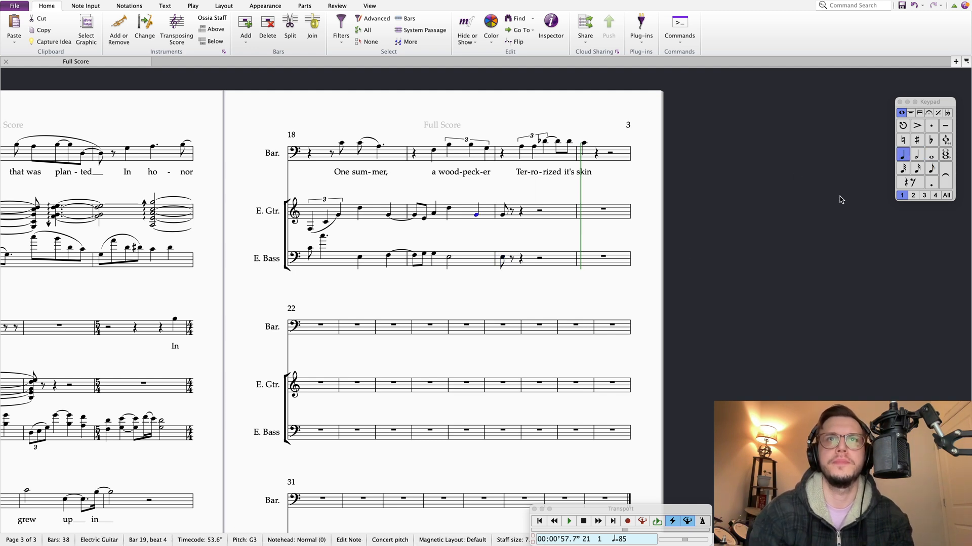
pyautogui.press('Return')
pyautogui.hotkey('alt', 'Down')
pyautogui.click(945, 177)
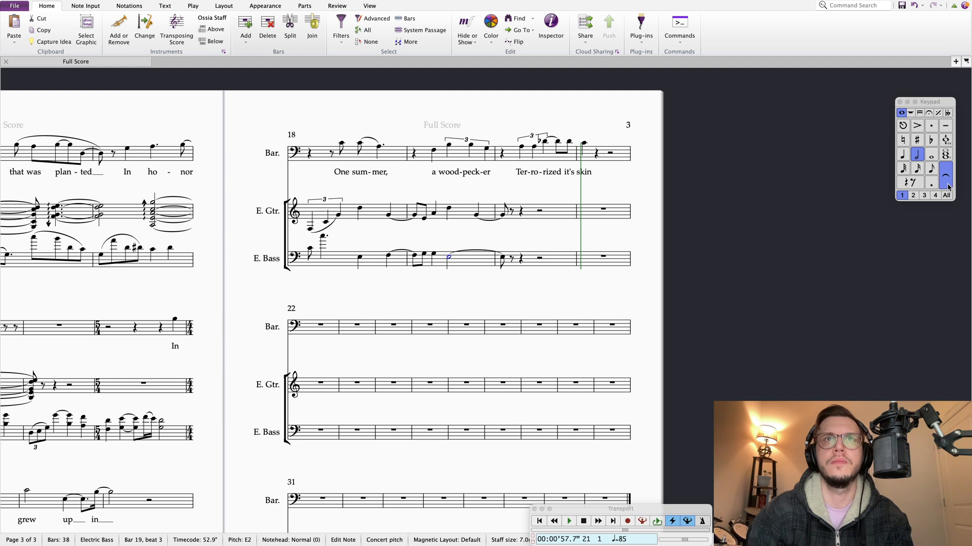
# Step: Play back from beat 3 of bar 18 to hear the ties into bar 20
pyautogui.click(359, 258)
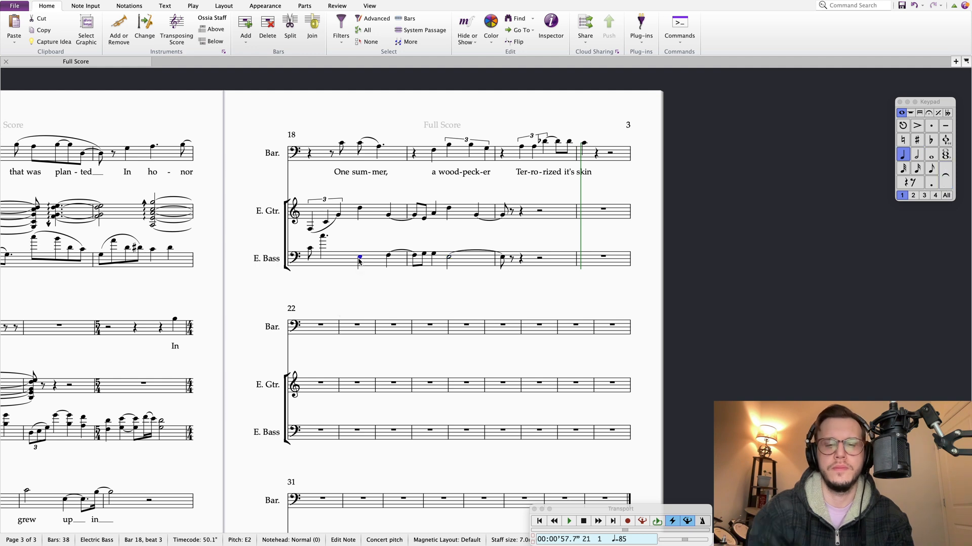
pyautogui.press('space')
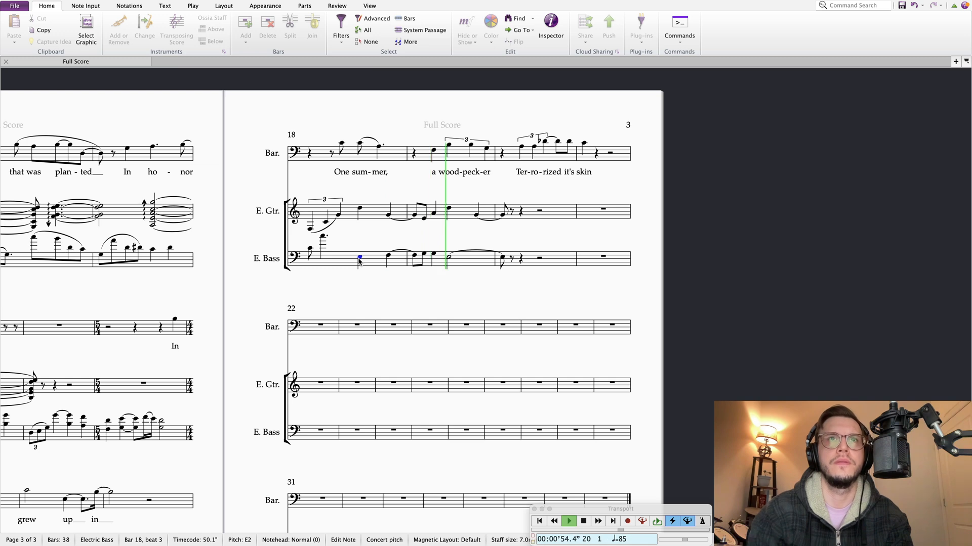
pyautogui.press('space')
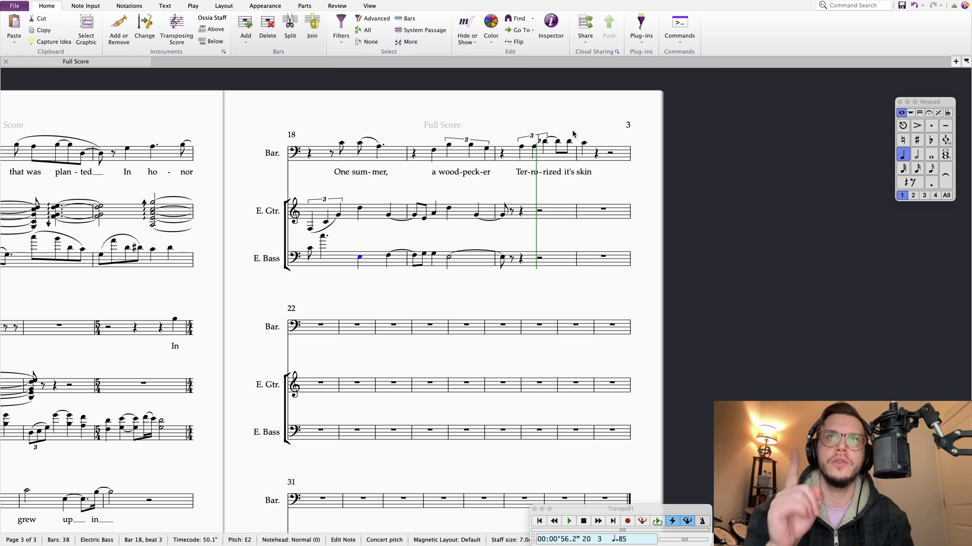
# Step: Look over the guitar and bass writing on the earlier pages for comparison with the passage from bar 18
pyautogui.moveTo(303, 283); pyautogui.dragTo(523, 227)
pyautogui.hscroll(-9, 239, 231)
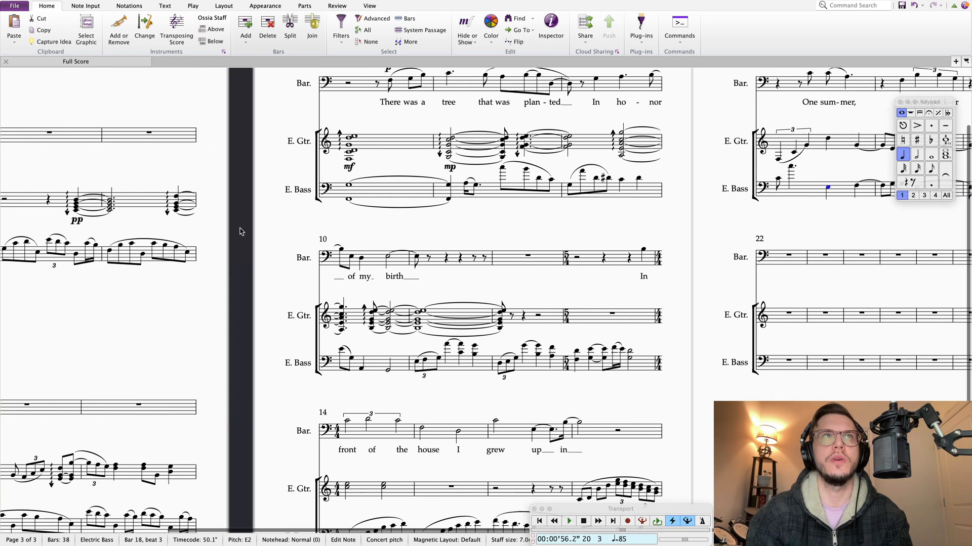
pyautogui.hscroll(6, 239, 231)
pyautogui.scroll(1, 239, 231)
pyautogui.scroll(-5, 375, 245)
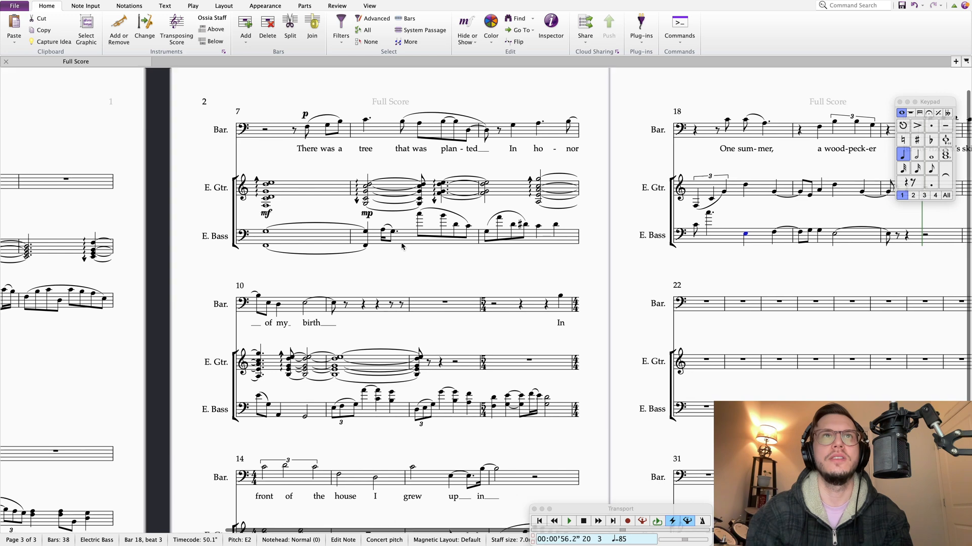
pyautogui.hscroll(-2, 375, 244)
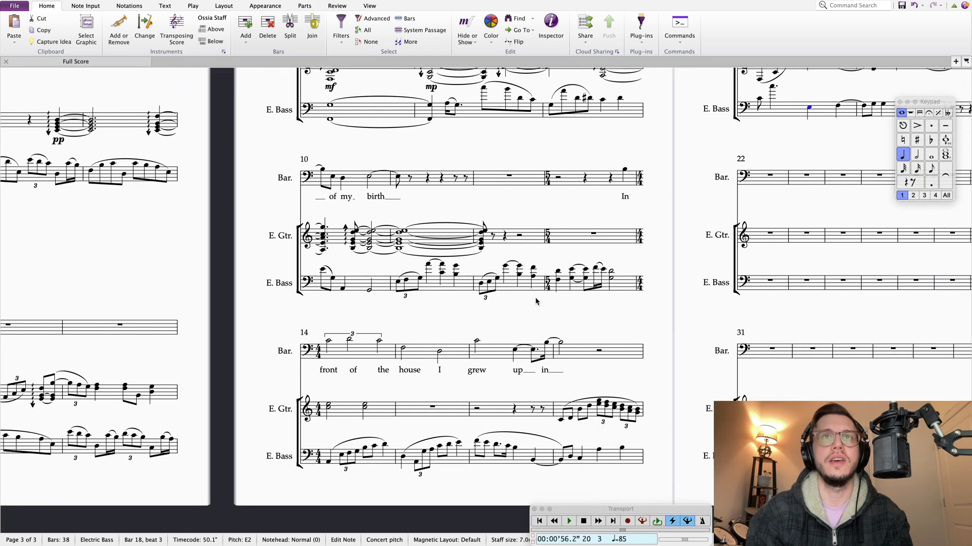
pyautogui.hscroll(-2, 311, 349)
pyautogui.hscroll(4, 311, 349)
pyautogui.scroll(2, 310, 349)
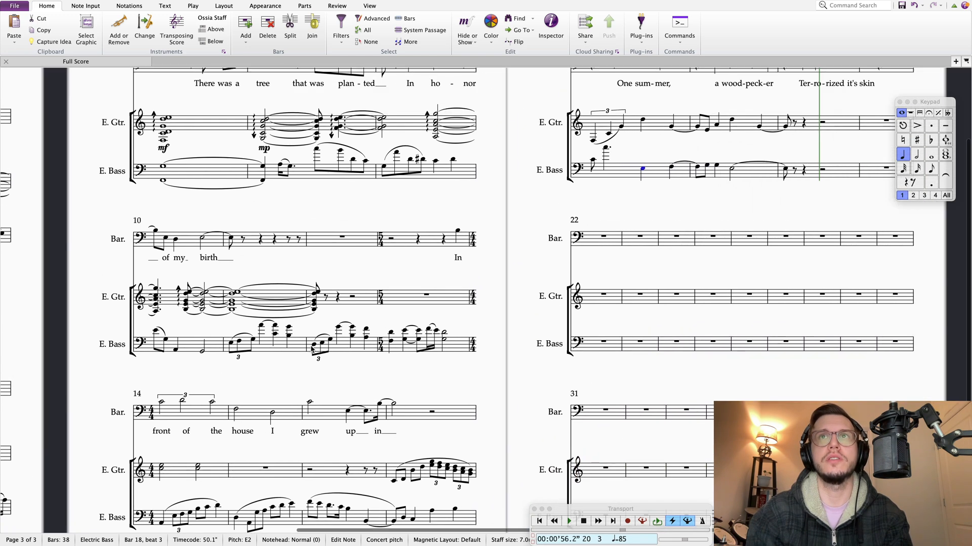
pyautogui.hscroll(1, 612, 217)
pyautogui.moveTo(612, 217); pyautogui.dragTo(468, 272)
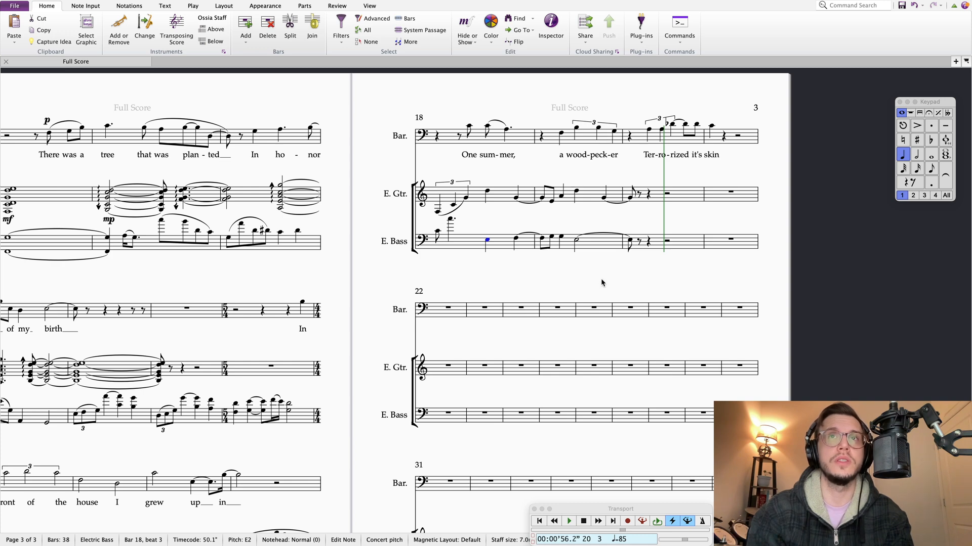
pyautogui.scroll(1, 600, 279)
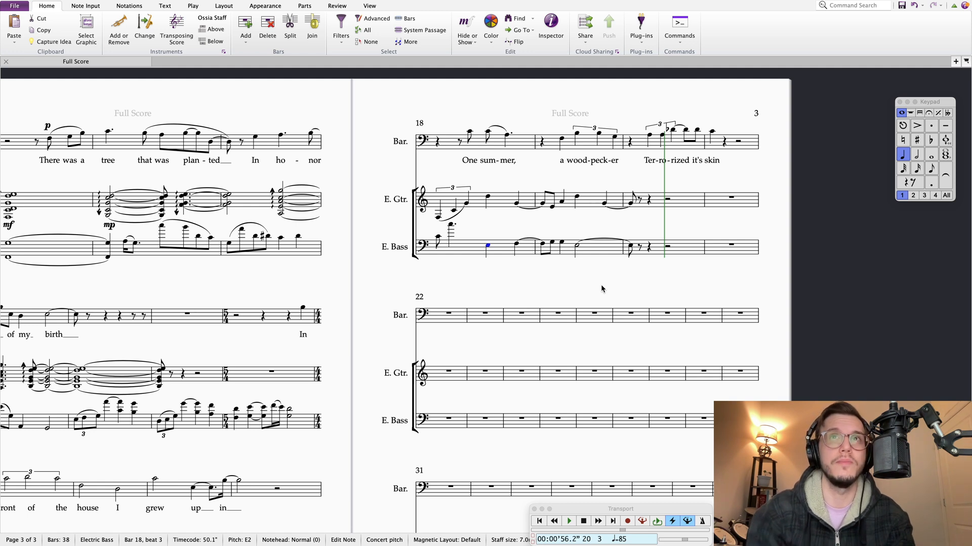
pyautogui.moveTo(616, 287); pyautogui.dragTo(621, 285)
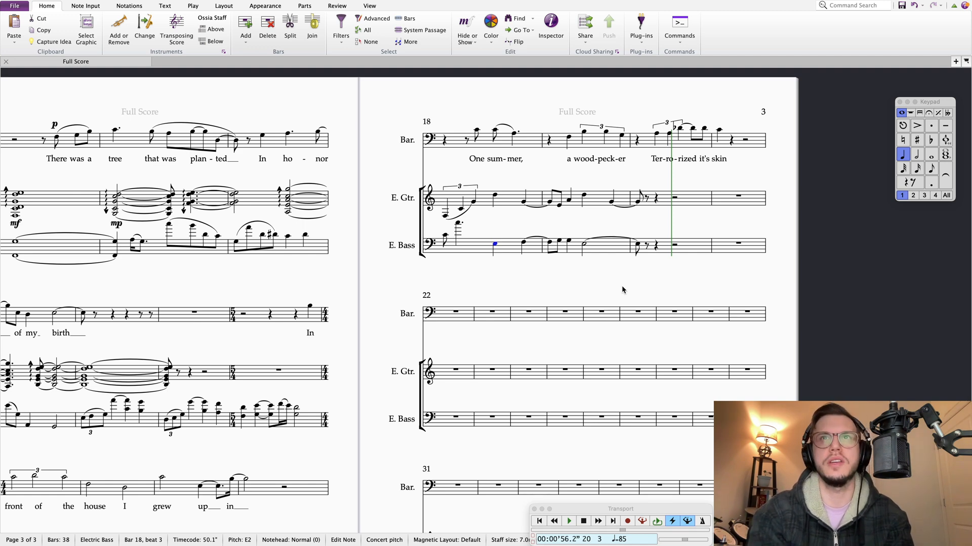
# Step: Play the passage again from beat 3 of bar 18 into bar 21
pyautogui.press('super+equal')
pyautogui.moveTo(609, 287); pyautogui.dragTo(560, 297)
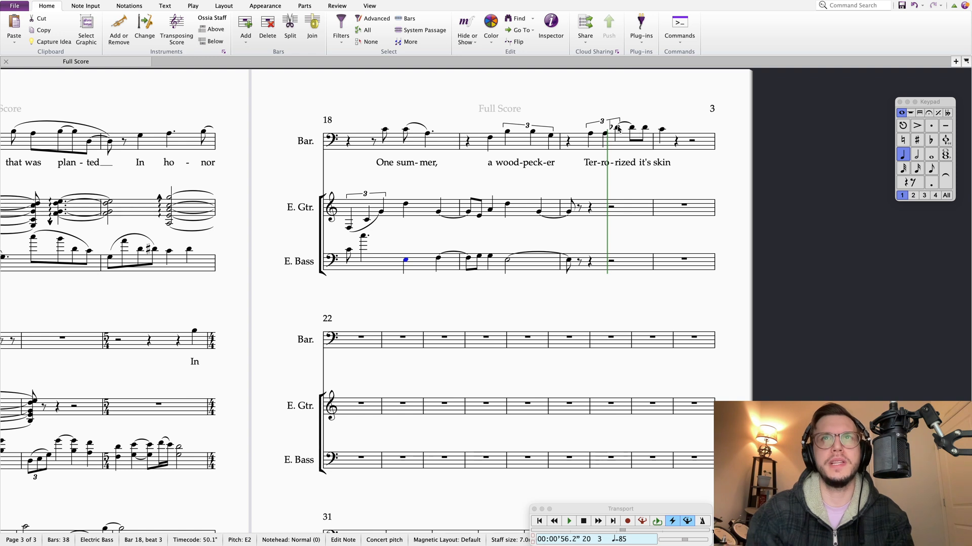
pyautogui.press('p')
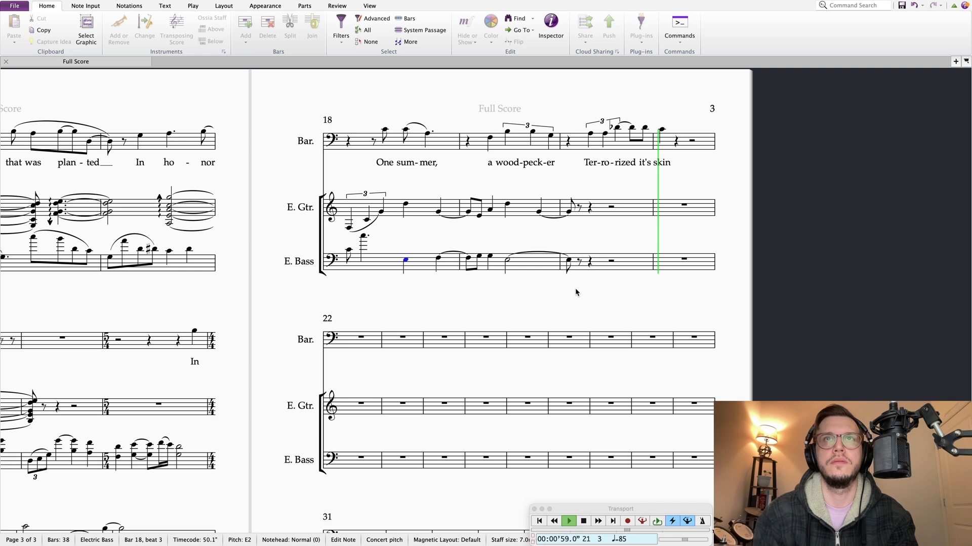
pyautogui.press('space')
# Step: Fill the eighth rests on the second half of beat 1 of bar 20 with D3 in the guitar and F2 in the bass
pyautogui.click(580, 207)
pyautogui.press('d')
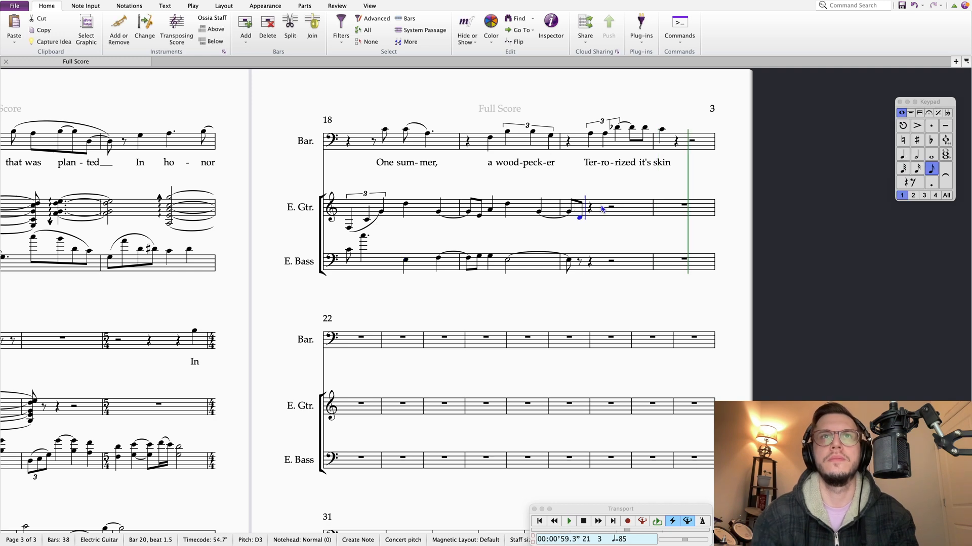
pyautogui.hotkey('alt', 'Down')
pyautogui.press('d')
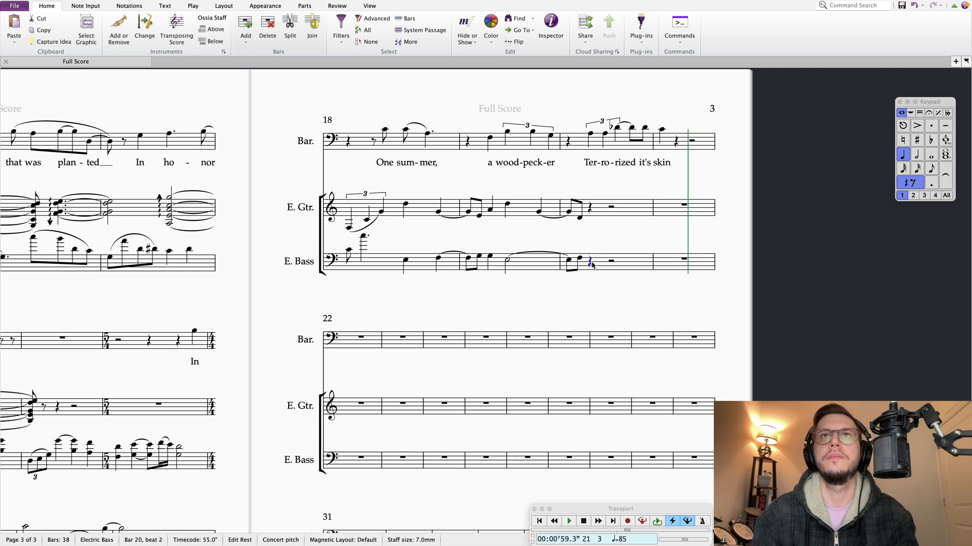
# Step: Enter a quarter note D4 on beat 2 of bar 20 in the guitar, checking it against the baritone's notes
pyautogui.click(591, 135)
pyautogui.click(590, 208)
pyautogui.press('d')
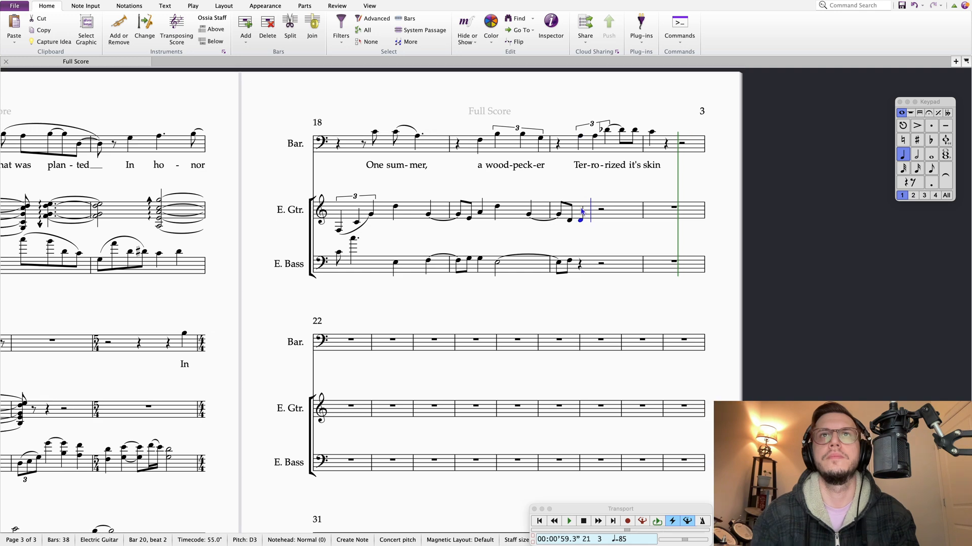
pyautogui.press('super+Up')
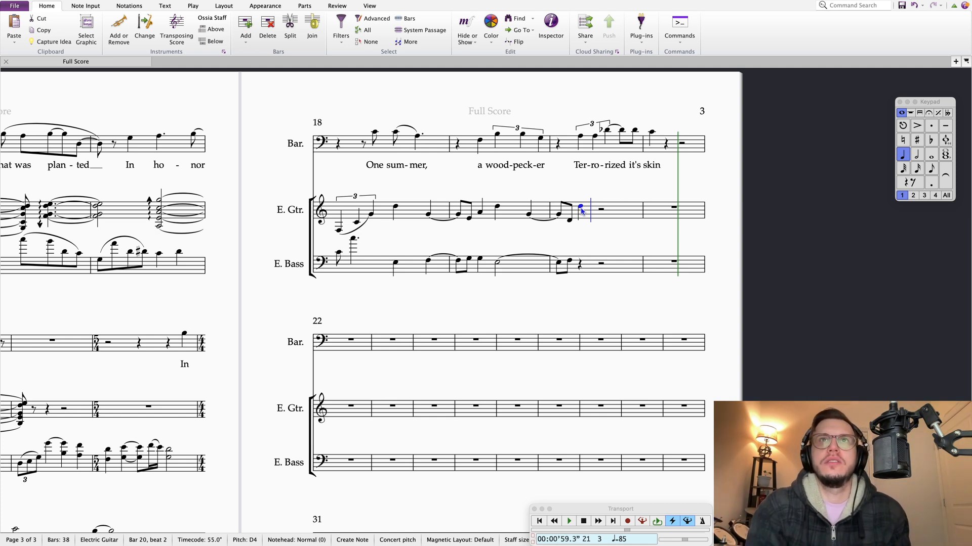
pyautogui.click(607, 130)
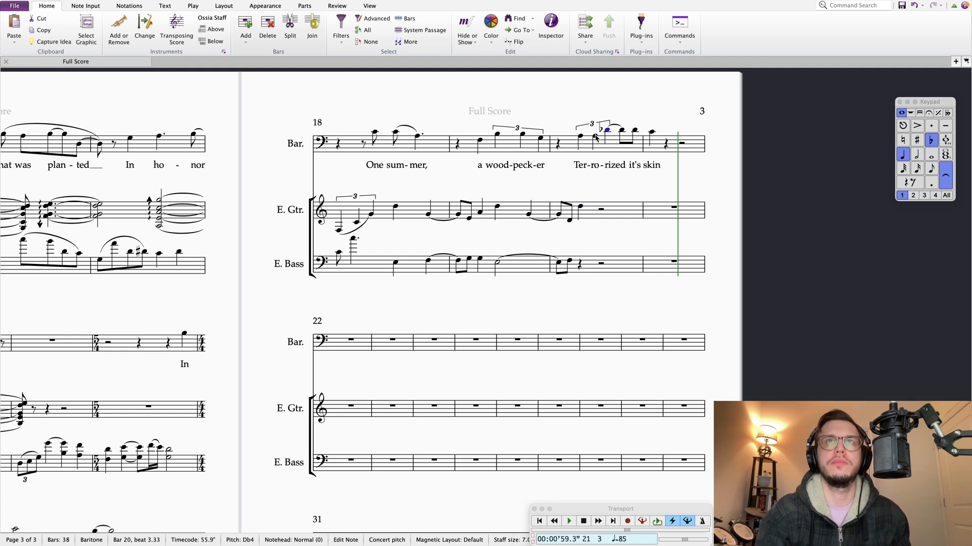
# Step: Try C#4 for the baritone's last triplet note and the two eighth notes that follow it in bar 20
pyautogui.press('Down')
pyautogui.click(635, 132)
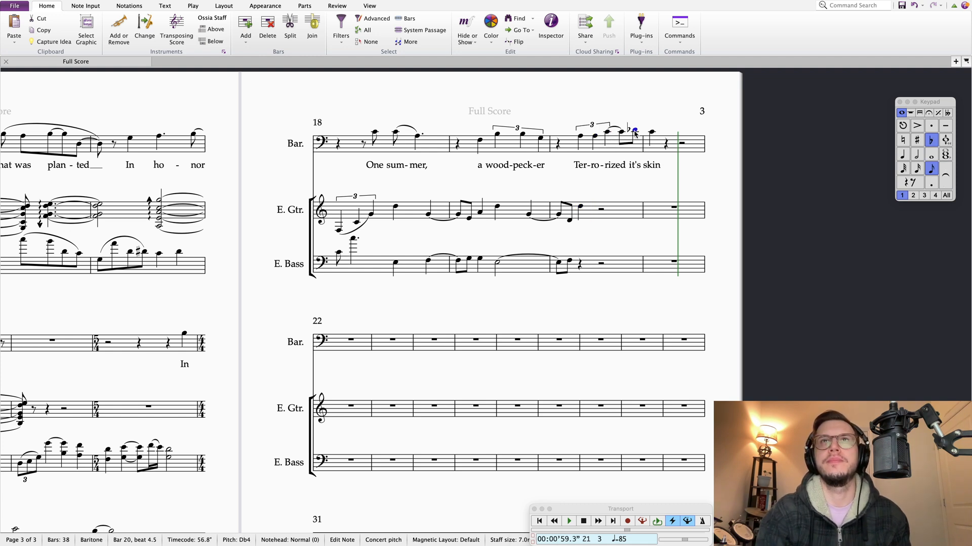
pyautogui.keyDown('shift'); pyautogui.click(634, 132); pyautogui.keyUp('shift')
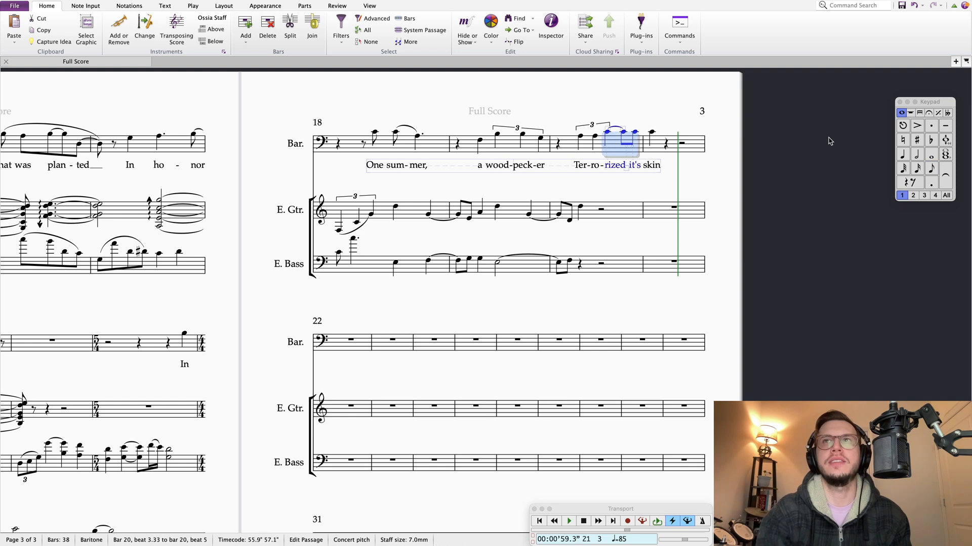
pyautogui.click(920, 143)
pyautogui.click(644, 107)
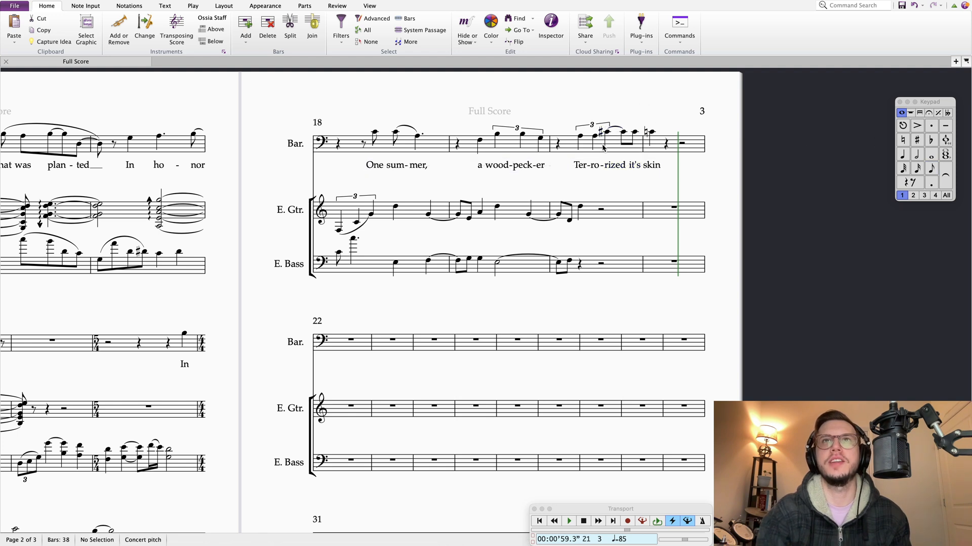
# Step: Audition the baritone's notes one by one from beat 2 of bar 20
pyautogui.click(579, 137)
pyautogui.press('Right')
pyautogui.press('Right')
pyautogui.press('Right')
pyautogui.press('Right')
pyautogui.press('Right')
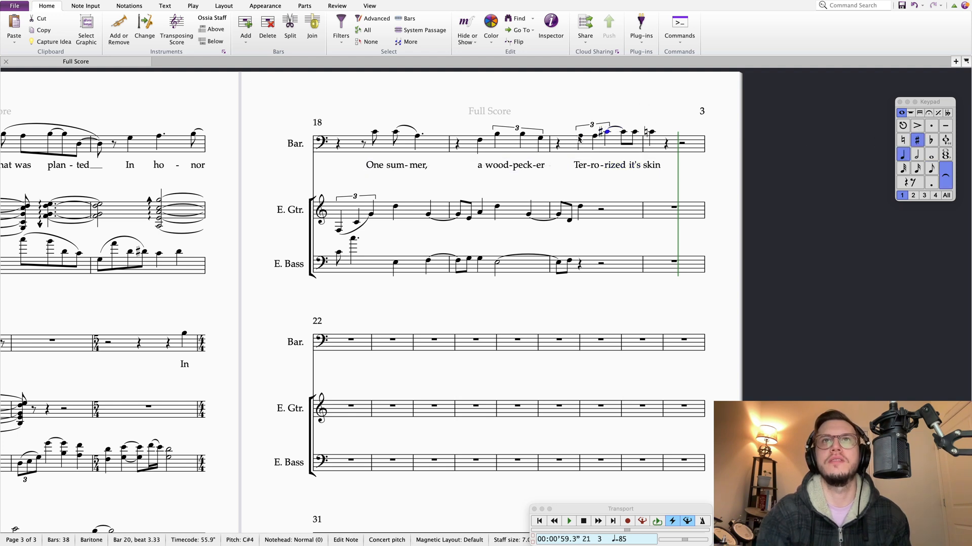
pyautogui.click(645, 108)
# Step: Enter a quarter note A1 on beat 2 of bar 20 in the bass
pyautogui.click(580, 207)
pyautogui.click(569, 261)
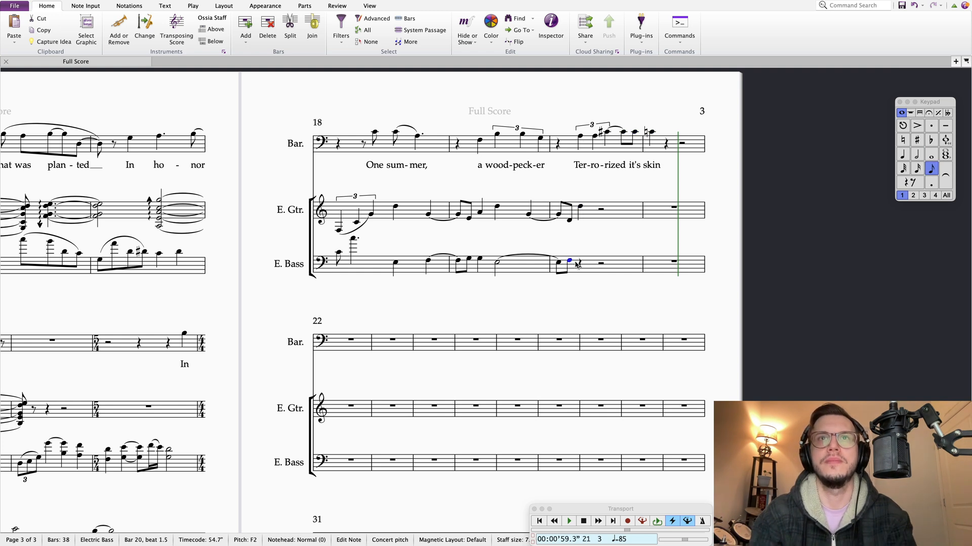
pyautogui.press('a')
pyautogui.press('4')
pyautogui.press('Left')
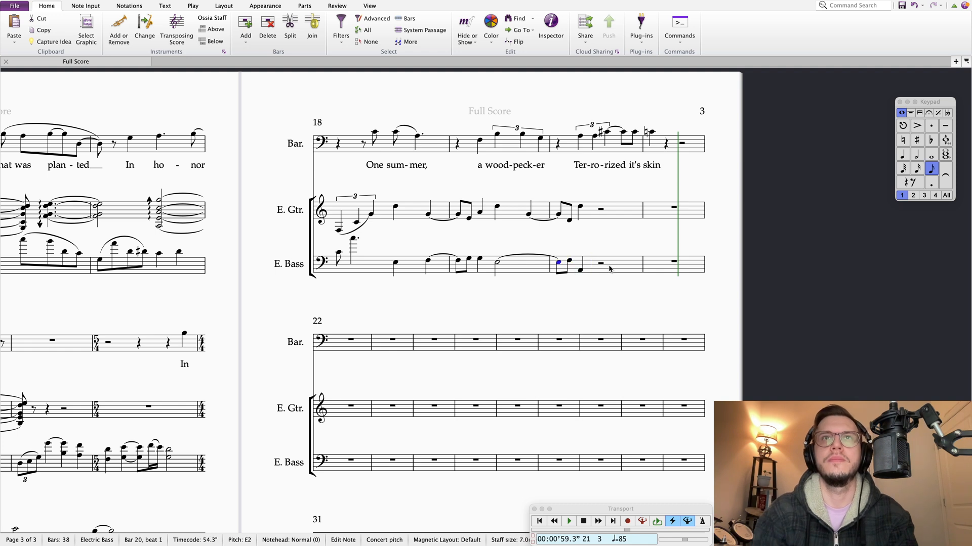
pyautogui.press('Right')
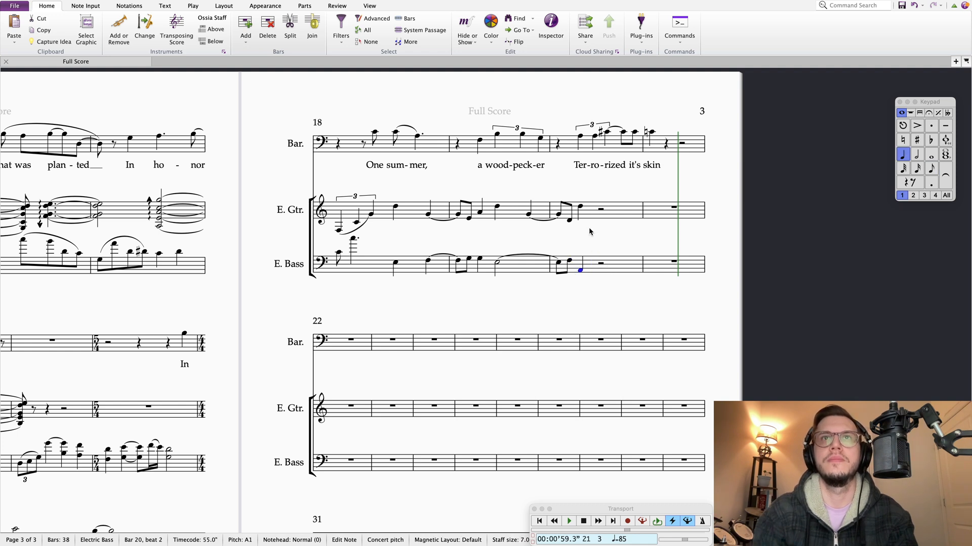
# Step: Fill beats 3 and 4 of bar 20 with quarter notes, D4 in the guitar and A1 in the bass
pyautogui.click(581, 209)
pyautogui.press('d')
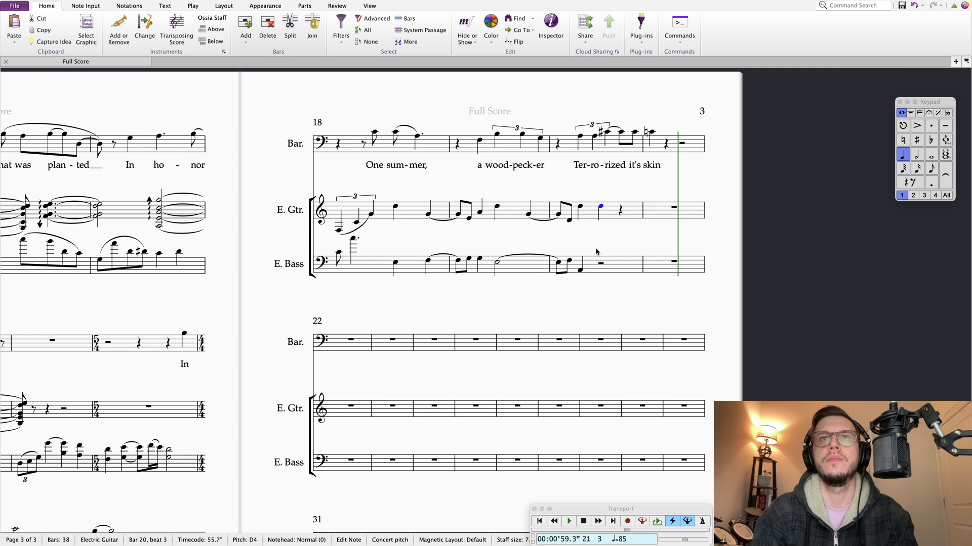
pyautogui.press('d')
pyautogui.click(581, 273)
pyautogui.press('a')
pyautogui.press('a')
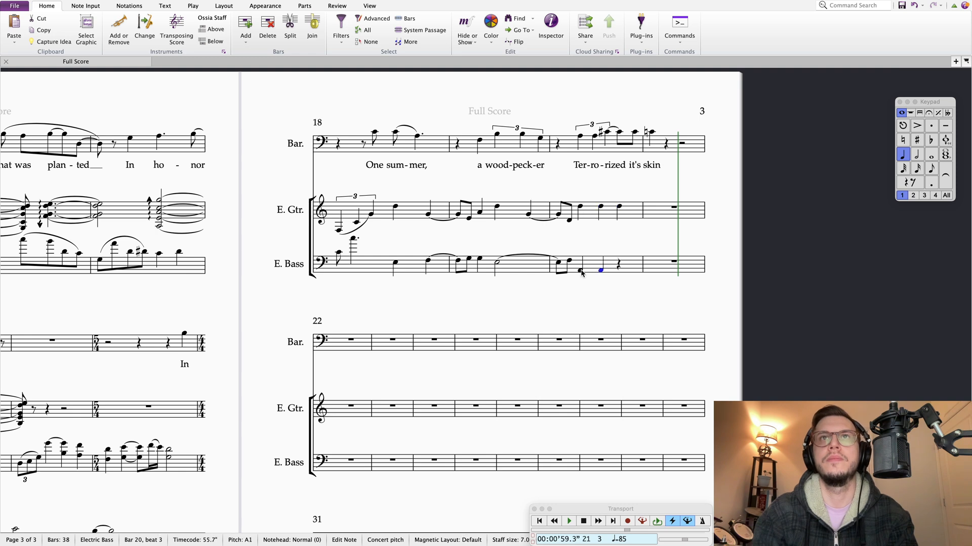
# Step: Change the guitar's quarter notes on beats 3 and 4 of bar 20 to E4
pyautogui.click(602, 208)
pyautogui.press('Up')
pyautogui.press('Right')
pyautogui.press('Down')
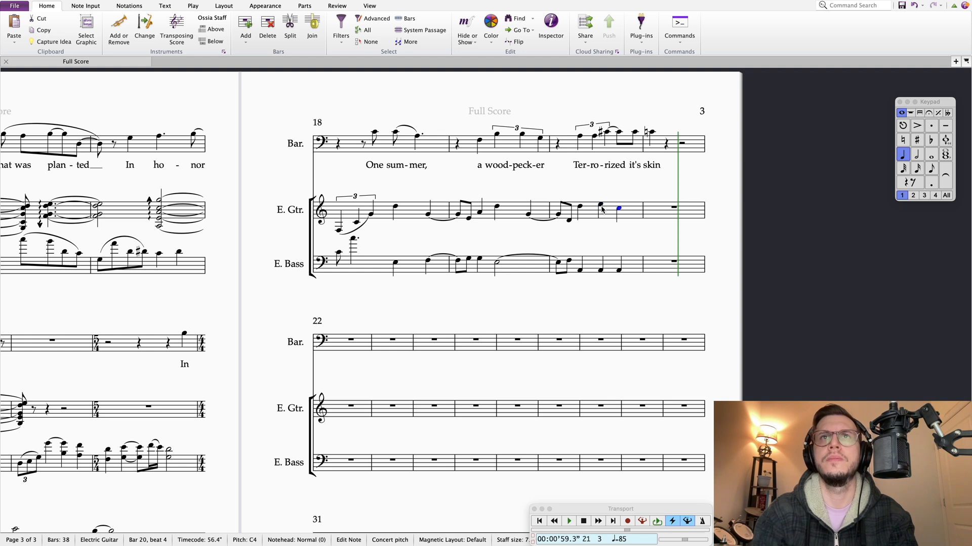
pyautogui.press('Up')
pyautogui.press('Up')
# Step: Enter quarter notes on beat 1 of bar 21, E2 in the bass and G3 in the guitar
pyautogui.click(600, 271)
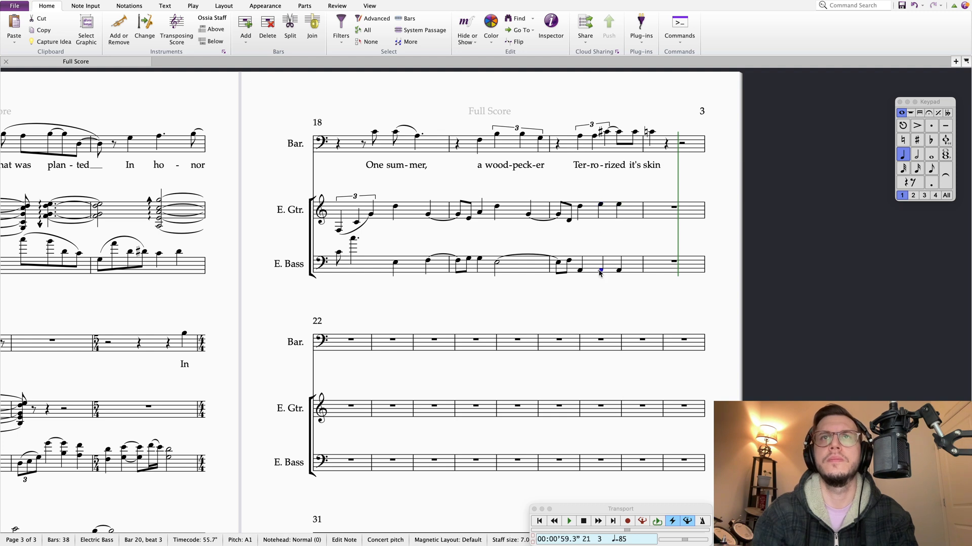
pyautogui.press('c')
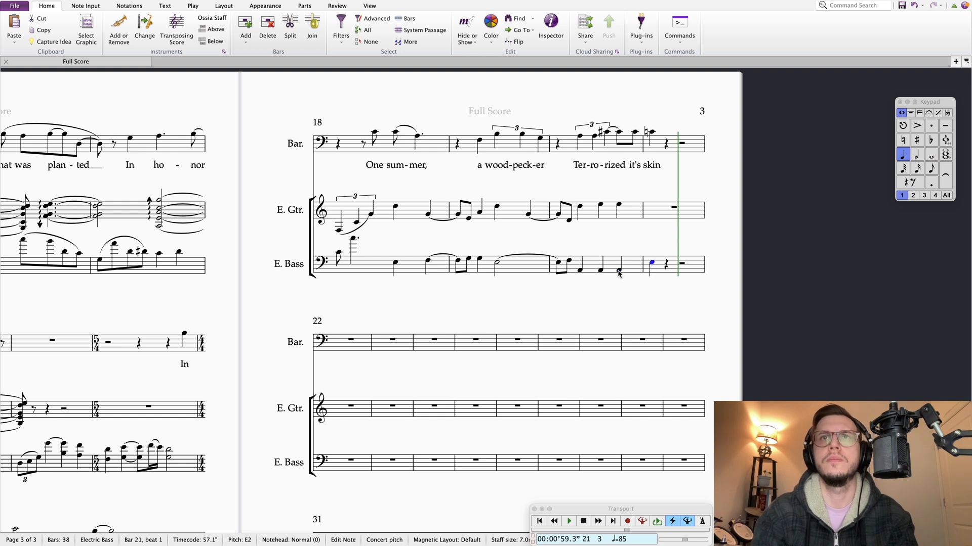
pyautogui.press('Right')
pyautogui.click(618, 205)
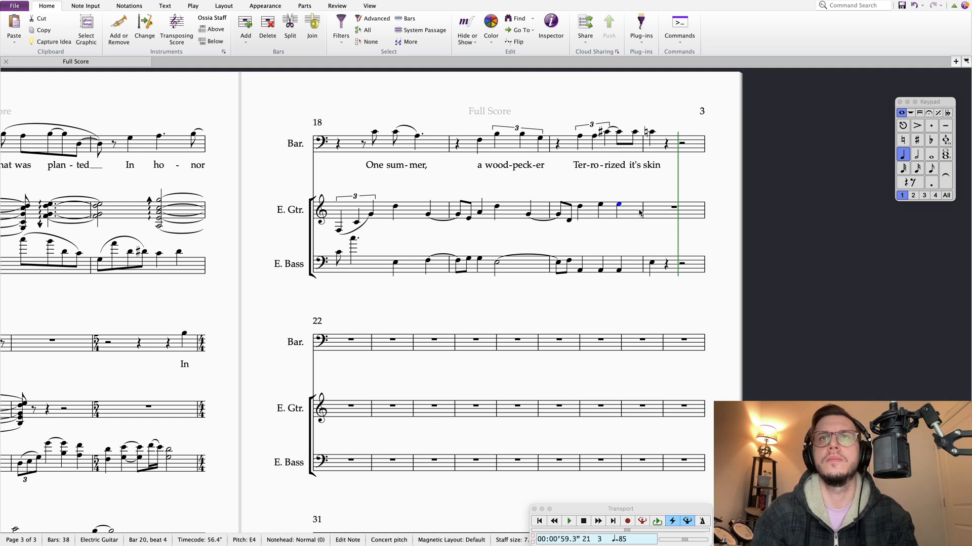
pyautogui.press('Down')
pyautogui.press('Down')
pyautogui.press('Down')
pyautogui.press('Down')
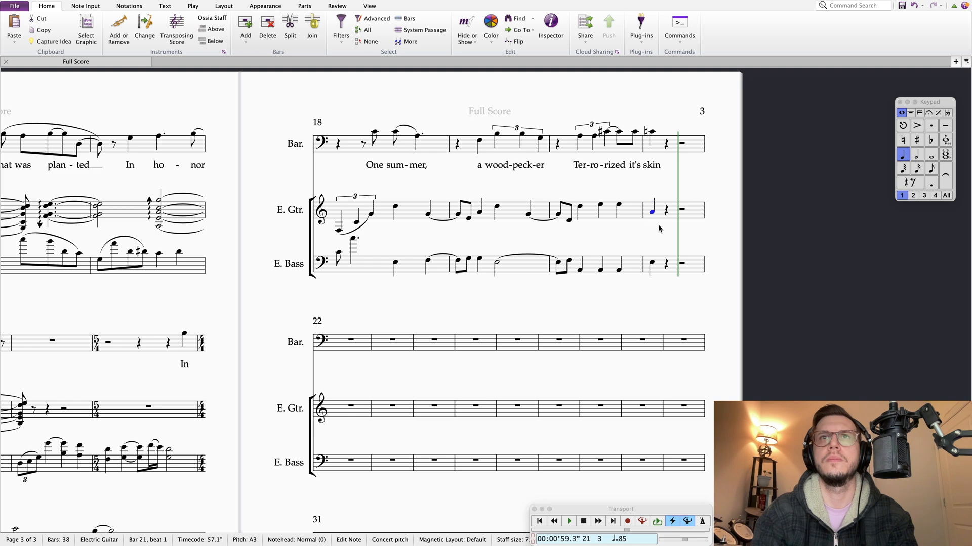
# Step: Play the passage from beat 4 of bar 18 into bar 21
pyautogui.click(580, 207)
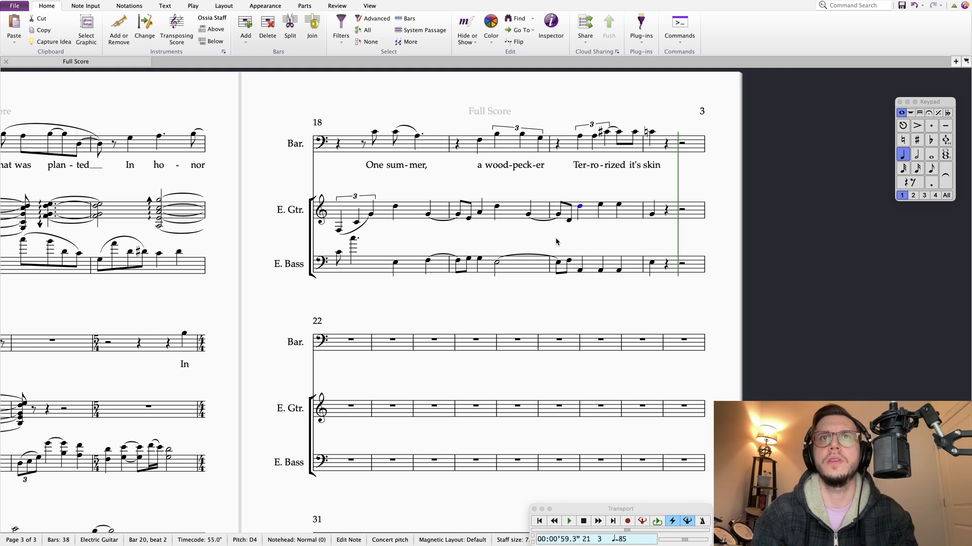
pyautogui.click(429, 213)
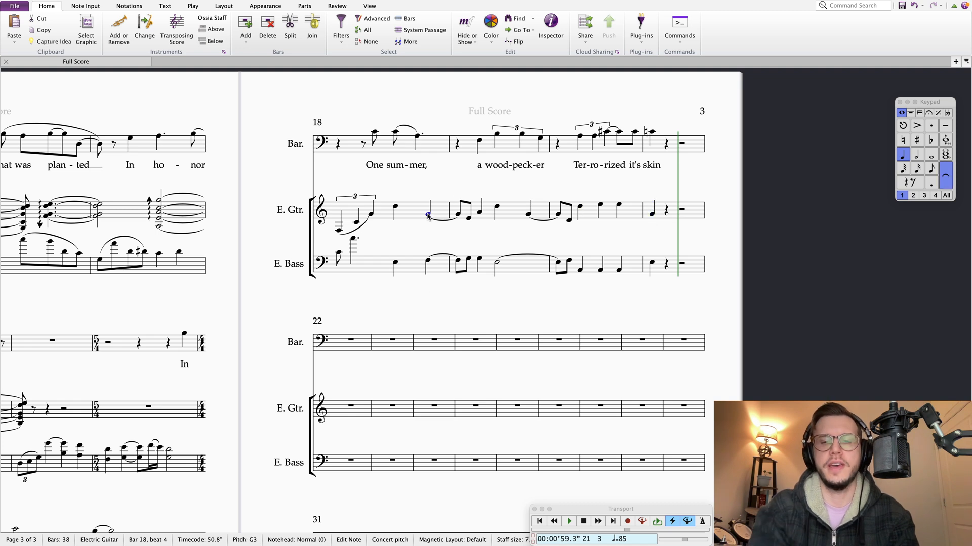
pyautogui.press('p')
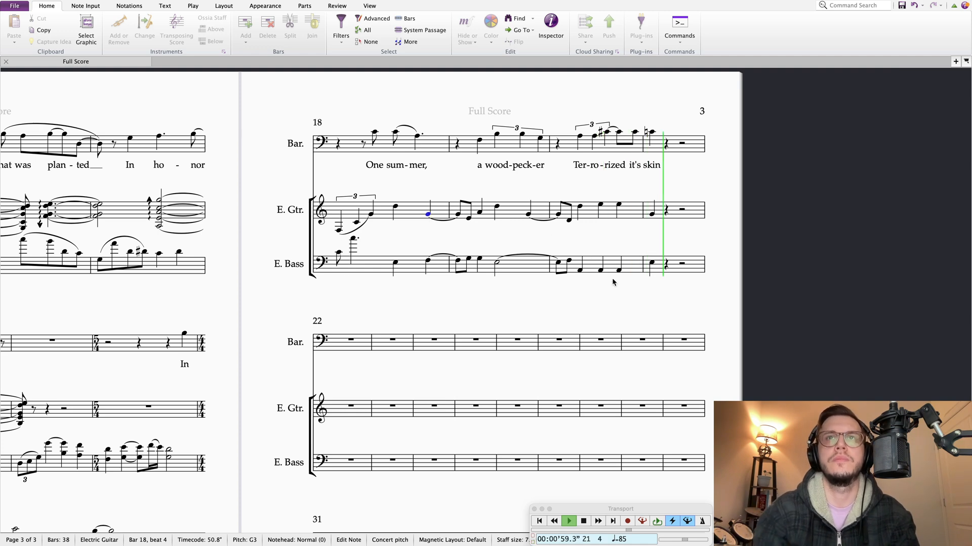
pyautogui.press('space')
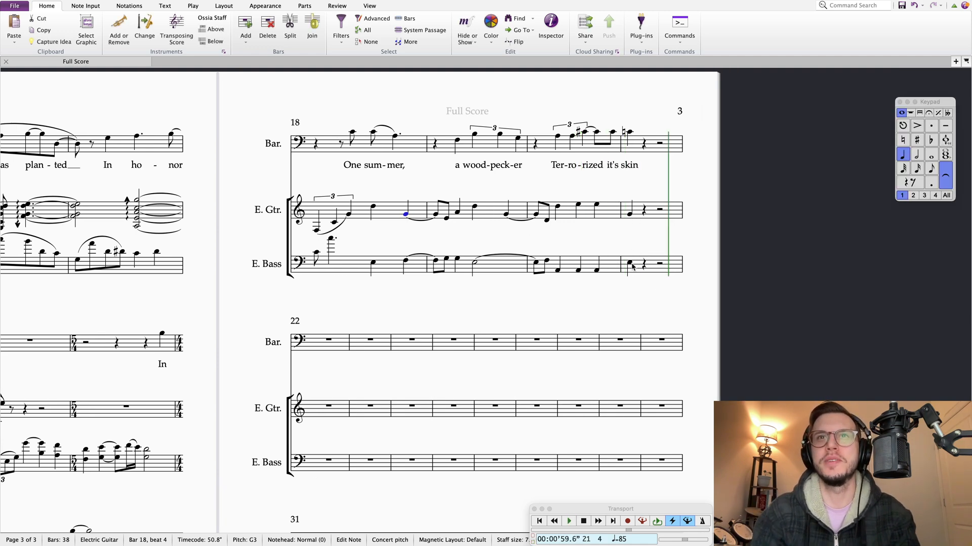
# Step: Try A1 in the bass and E4 in the guitar on beat 1 of bar 21
pyautogui.click(631, 268)
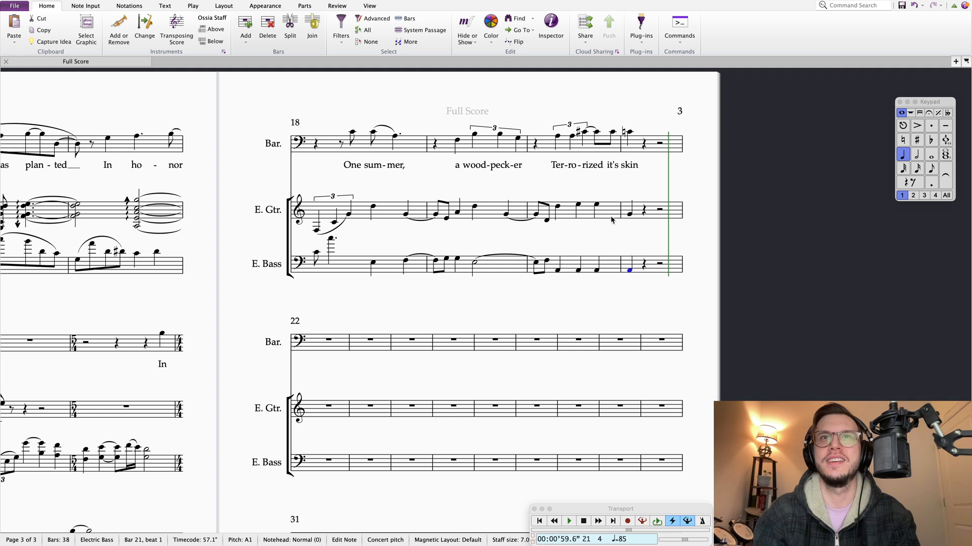
pyautogui.click(630, 218)
pyautogui.click(631, 213)
pyautogui.press('Up')
pyautogui.press('Up')
pyautogui.press('Up')
pyautogui.press('Up')
pyautogui.press('Up')
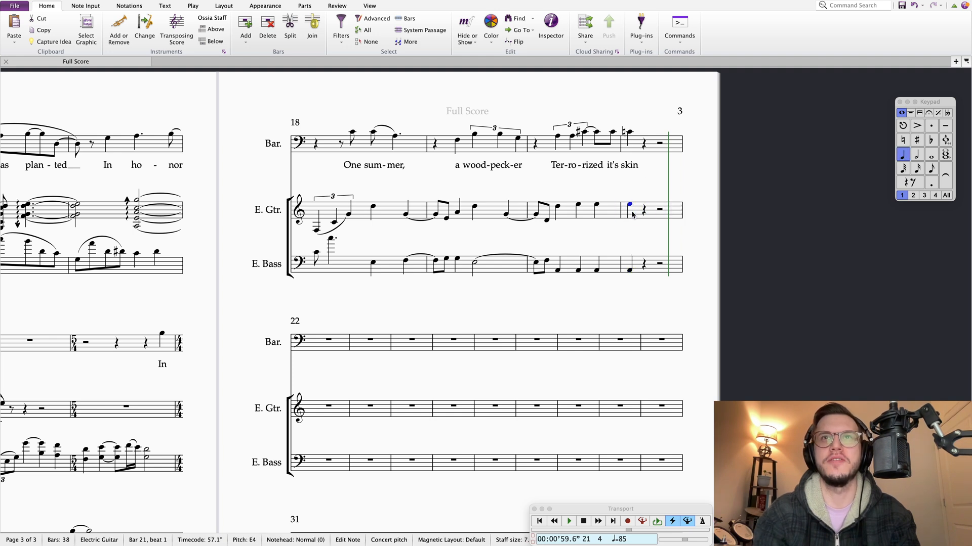
# Step: Play the passage from the second half of beat 1 of bar 20 into bar 21
pyautogui.click(546, 221)
pyautogui.press('p')
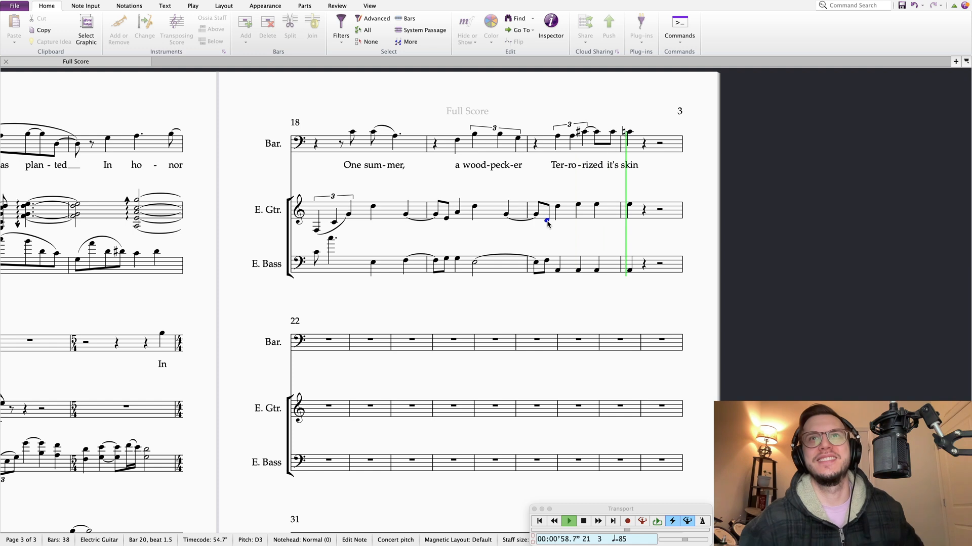
pyautogui.press('space')
pyautogui.moveTo(575, 308); pyautogui.dragTo(539, 324)
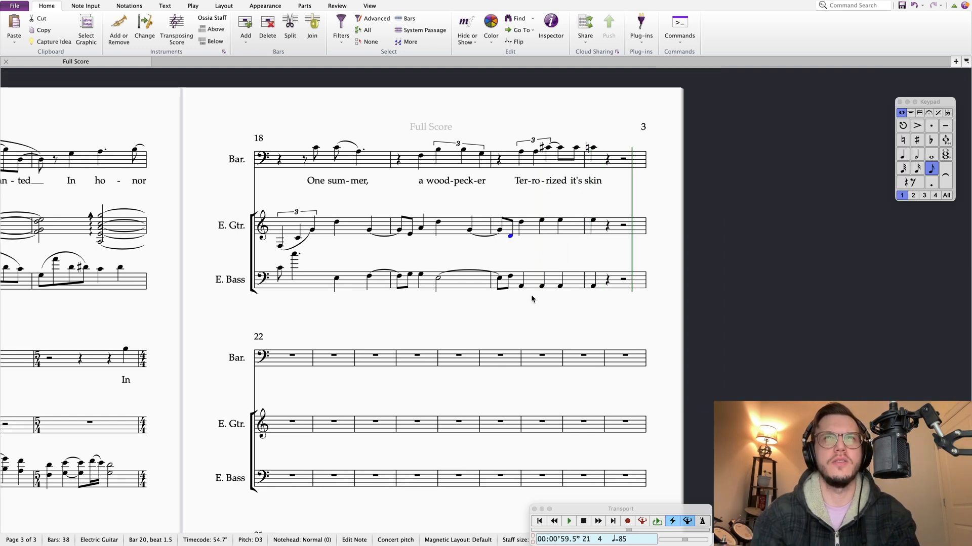
# Step: Make the baritone's C4 on beat 1 of bar 21 a dotted quarter note
pyautogui.click(595, 148)
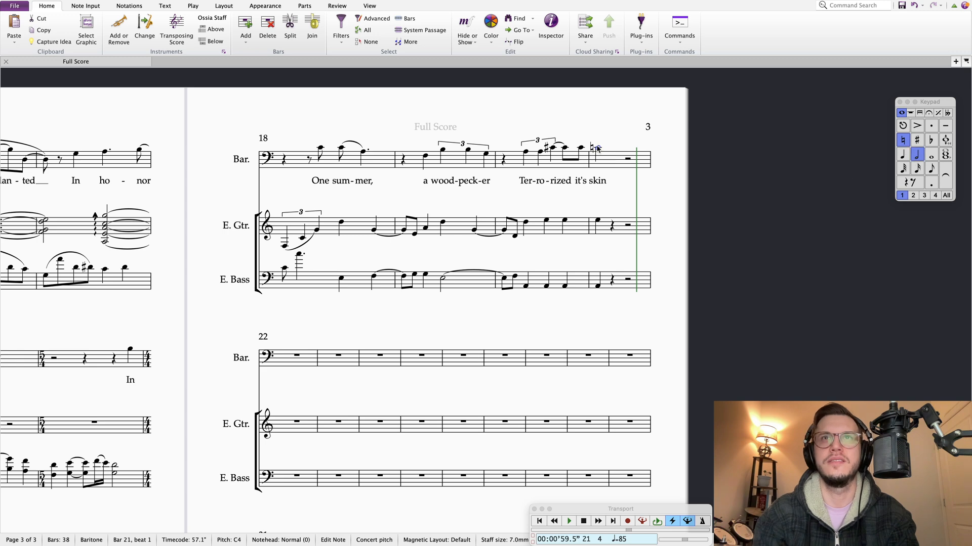
pyautogui.click(905, 158)
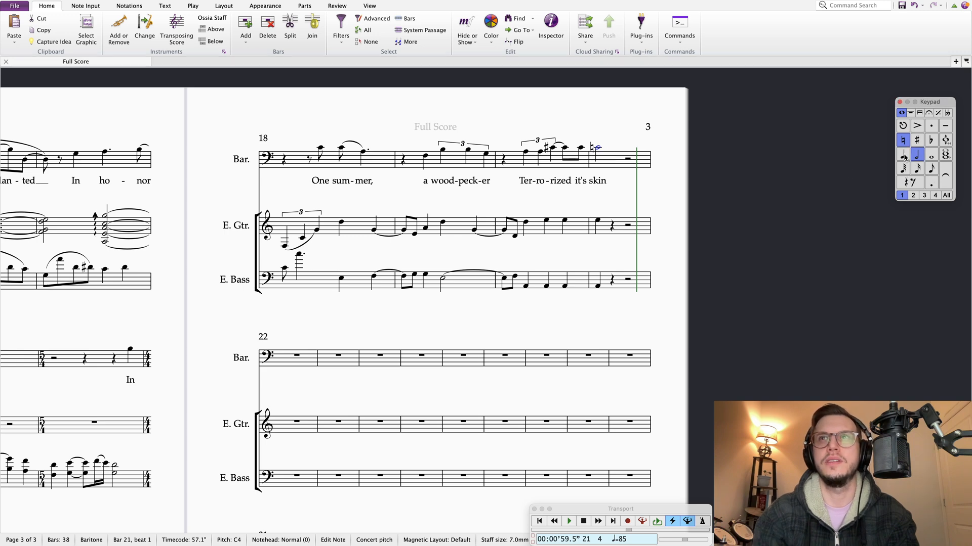
pyautogui.press('super+z')
pyautogui.press('super+z')
pyautogui.moveTo(831, 293); pyautogui.dragTo(777, 306)
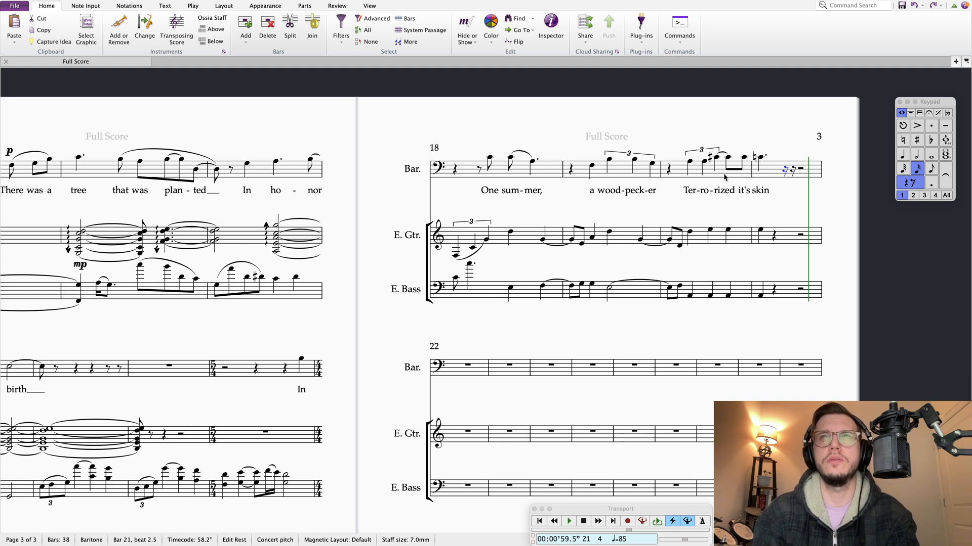
# Step: Remove the sharp from the baritone's last triplet note in bar 20 and raise it and the following eighth notes to D4
pyautogui.click(716, 158)
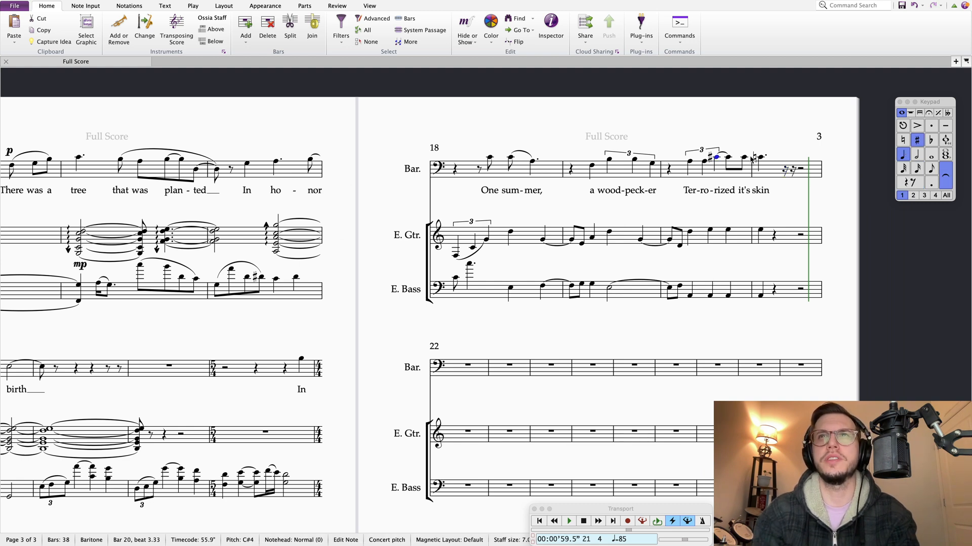
pyautogui.click(917, 141)
pyautogui.press('Up')
pyautogui.press('Right')
pyautogui.press('Right')
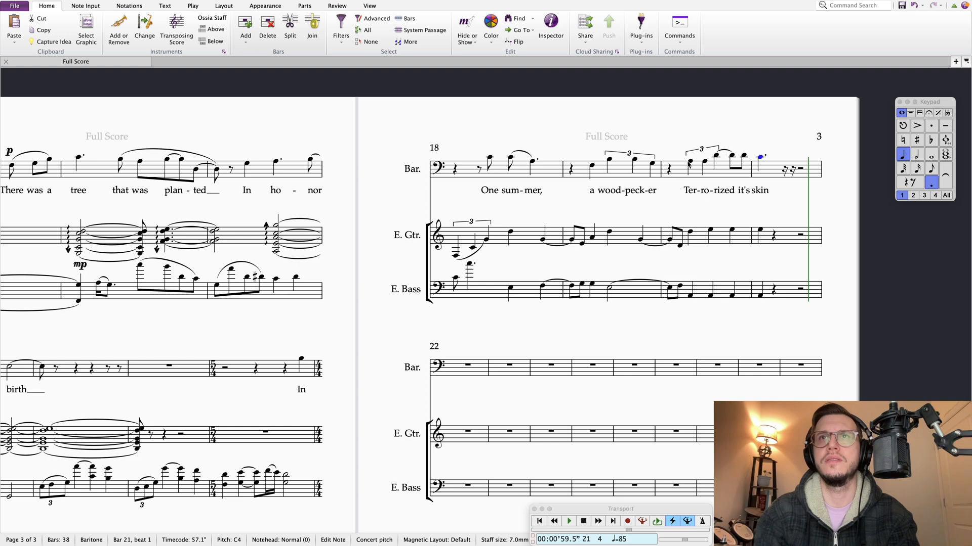
# Step: Set the notes on beat 1 of bar 21 to G3 in the guitar and E-flat 2 in the bass
pyautogui.click(761, 234)
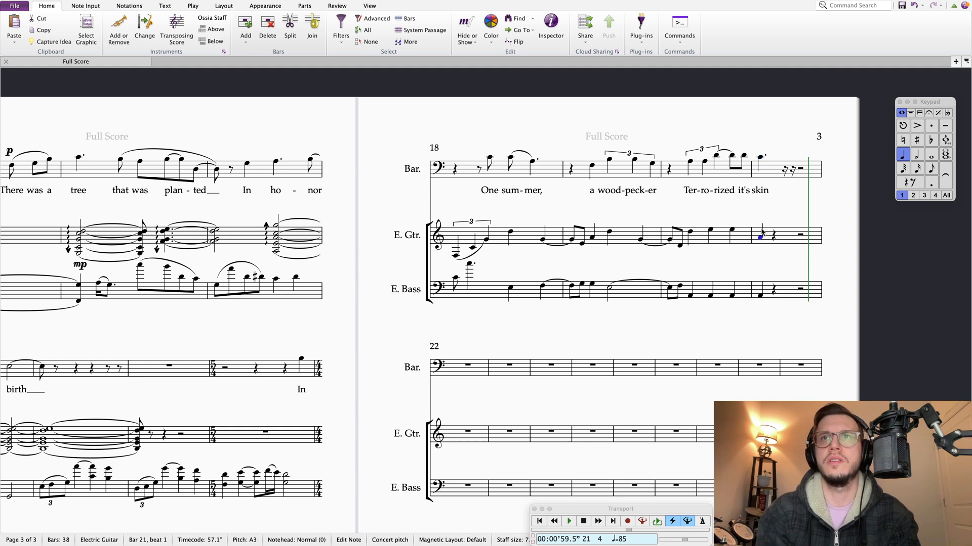
pyautogui.click(759, 296)
pyautogui.press('e')
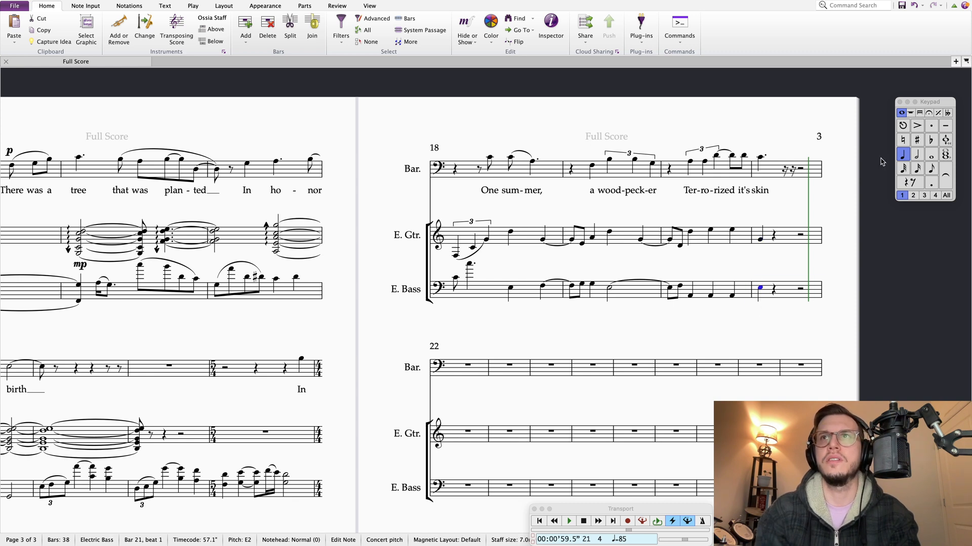
pyautogui.click(932, 140)
pyautogui.press('Escape')
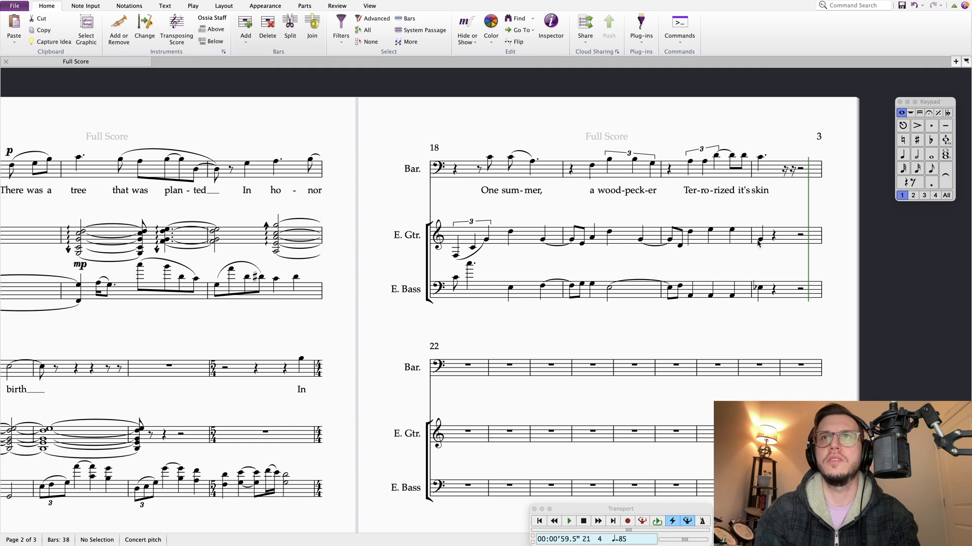
# Step: Play the passage from beat 2 of bar 20 into bar 21
pyautogui.click(693, 162)
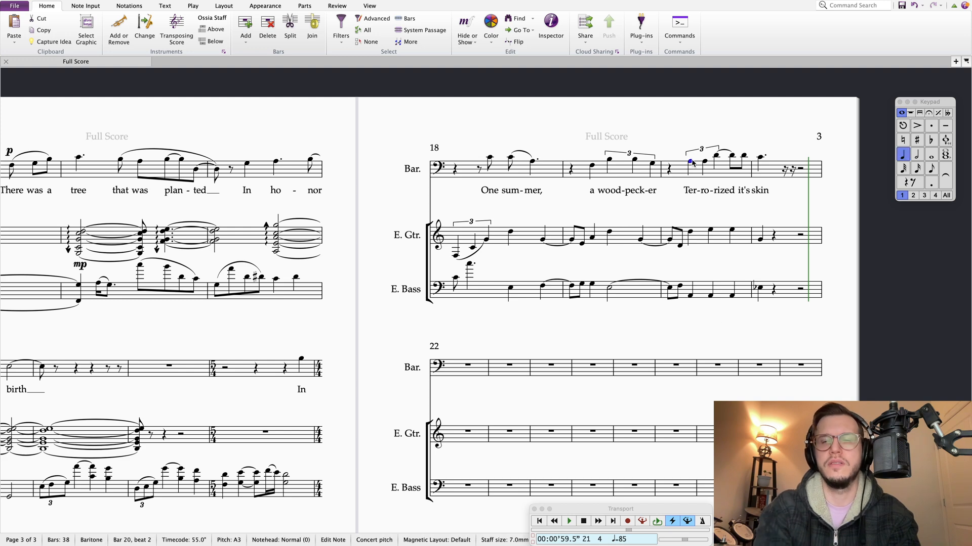
pyautogui.press('space')
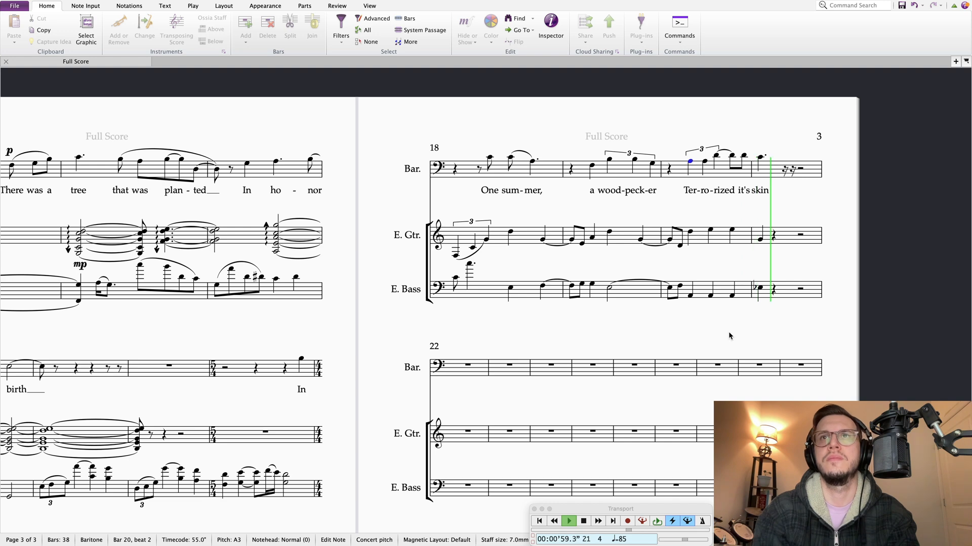
pyautogui.press('space')
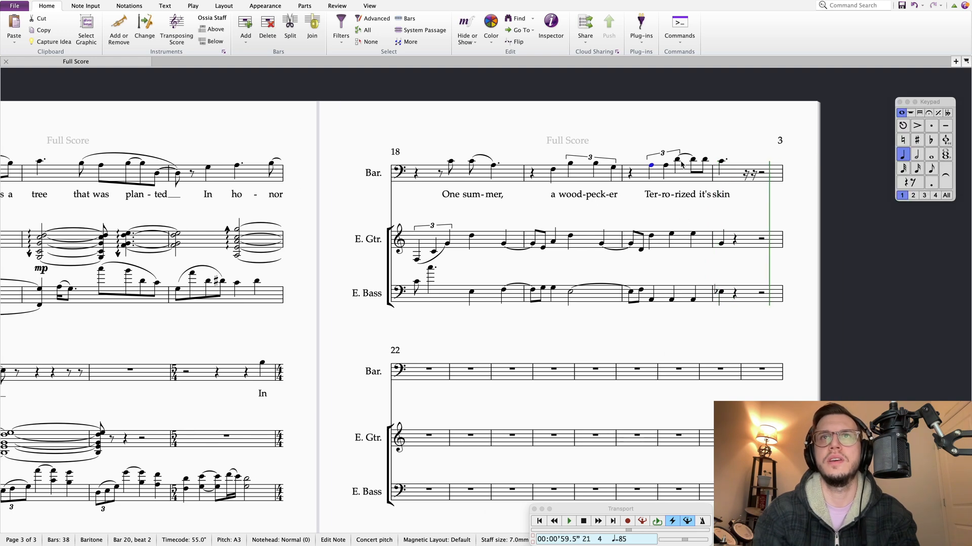
# Step: Check the chord on beat 3 of bar 20 and change the bass note on beat 2 to B1
pyautogui.click(682, 164)
pyautogui.click(670, 233)
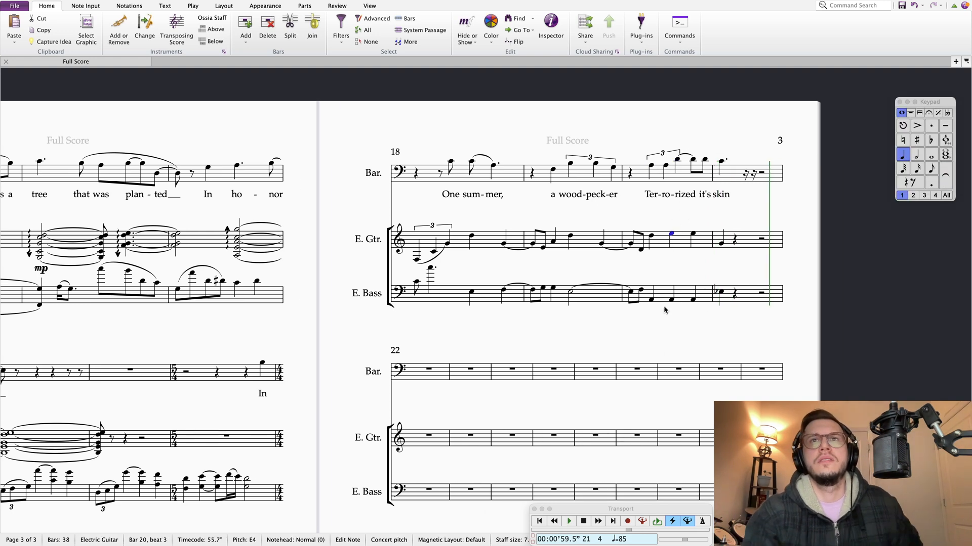
pyautogui.click(673, 292)
pyautogui.click(640, 304)
pyautogui.press('Up')
pyautogui.press('Up')
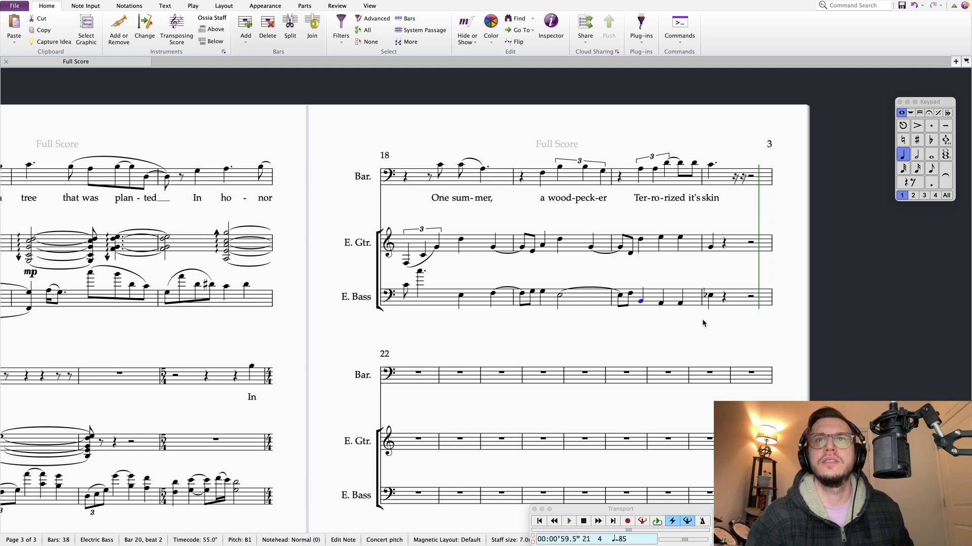
# Step: Set the bass notes in bar 20 to A1 on beat 2 and C2 on beats 3 and 4
pyautogui.press('Down')
pyautogui.press('Down')
pyautogui.press('Right')
pyautogui.press('Up')
pyautogui.press('Up')
pyautogui.press('Right')
pyautogui.press('Up')
pyautogui.press('Up')
pyautogui.press('Right')
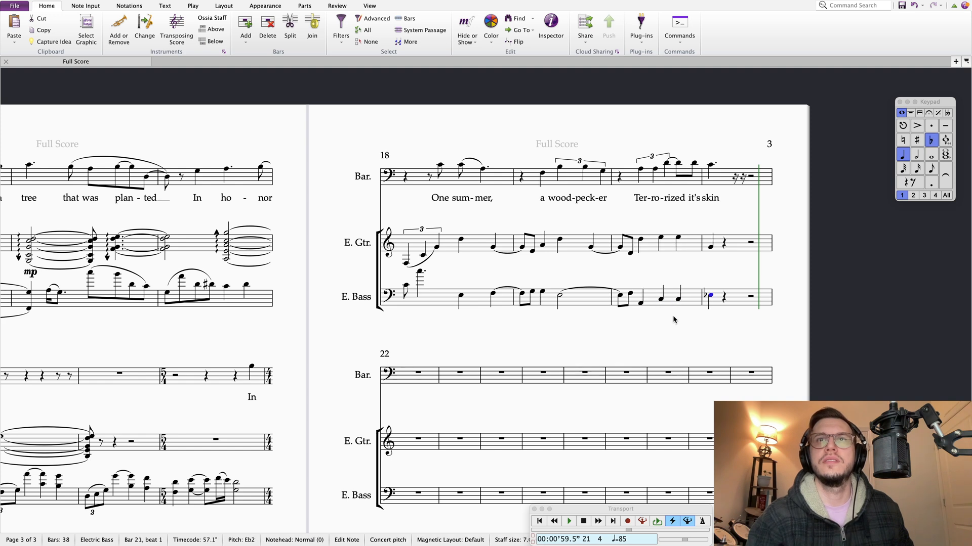
# Step: Compare the bass, baritone and guitar pitches around beat 3 of bar 20
pyautogui.click(665, 300)
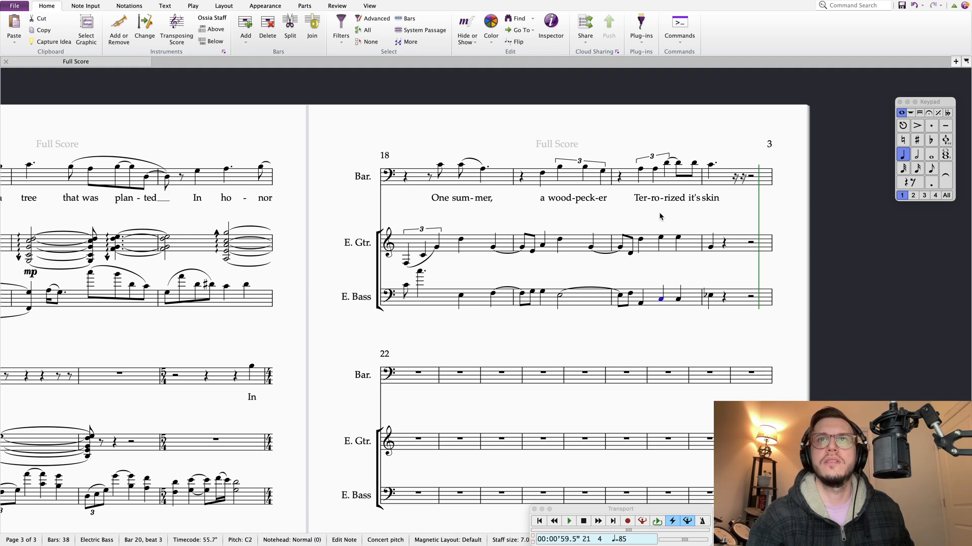
pyautogui.click(666, 163)
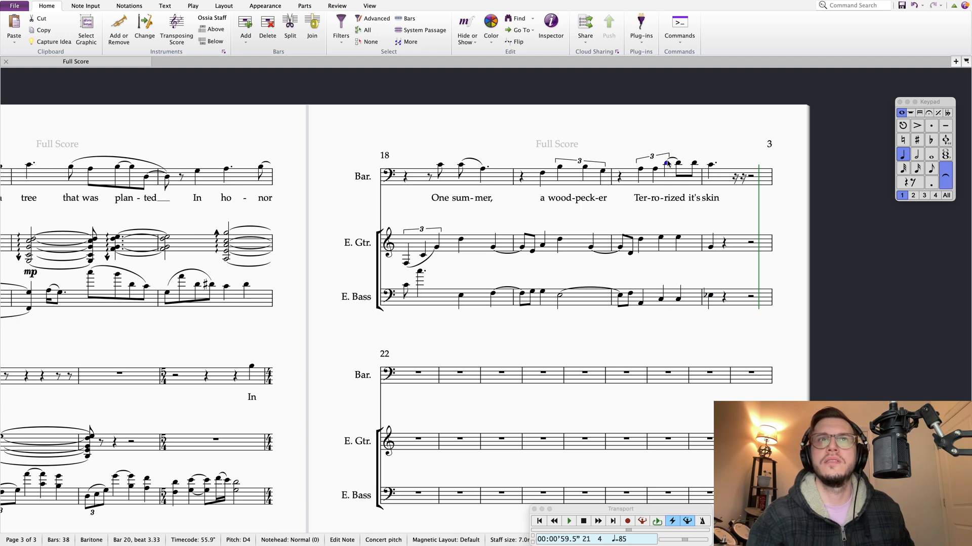
pyautogui.click(662, 300)
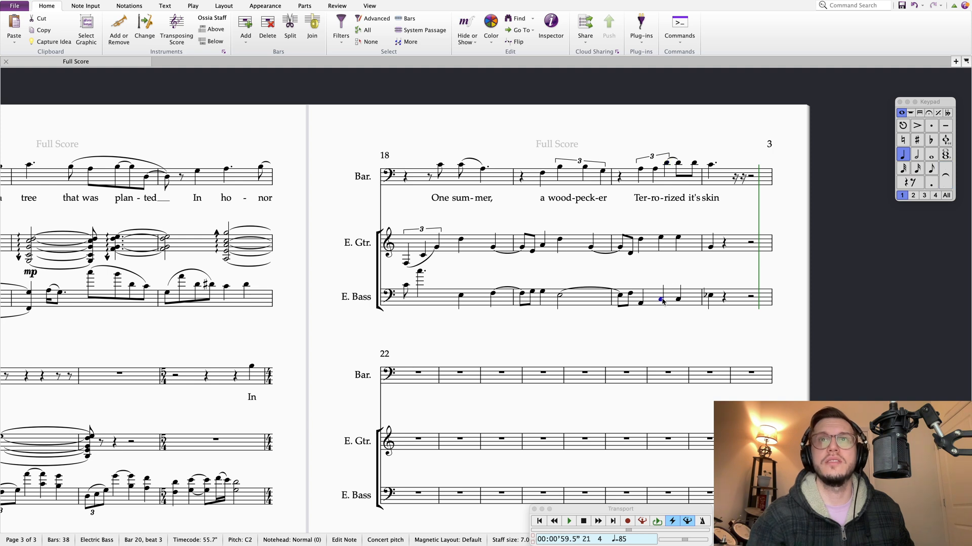
pyautogui.click(667, 164)
pyautogui.click(662, 239)
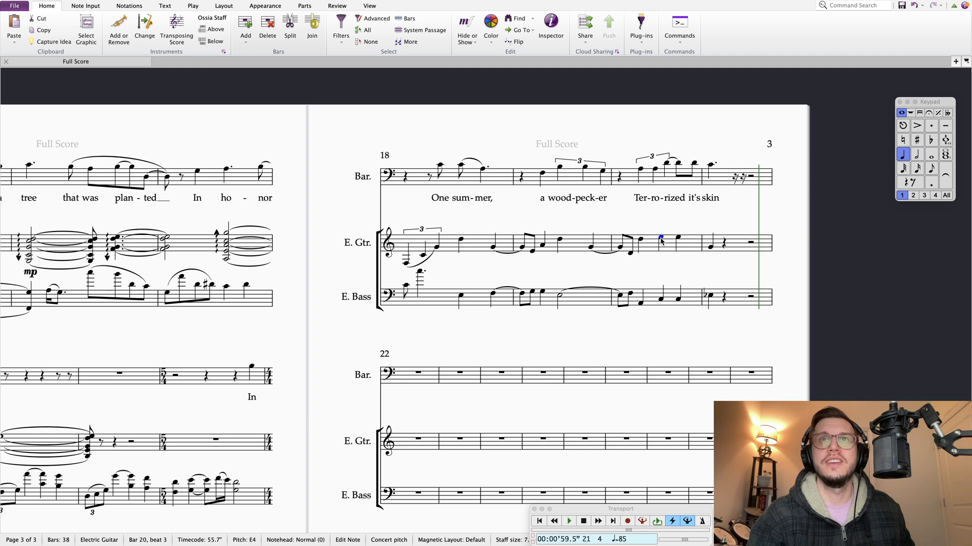
# Step: Play the passage from beat 1 of bar 20 into bar 21
pyautogui.click(622, 249)
pyautogui.press('p')
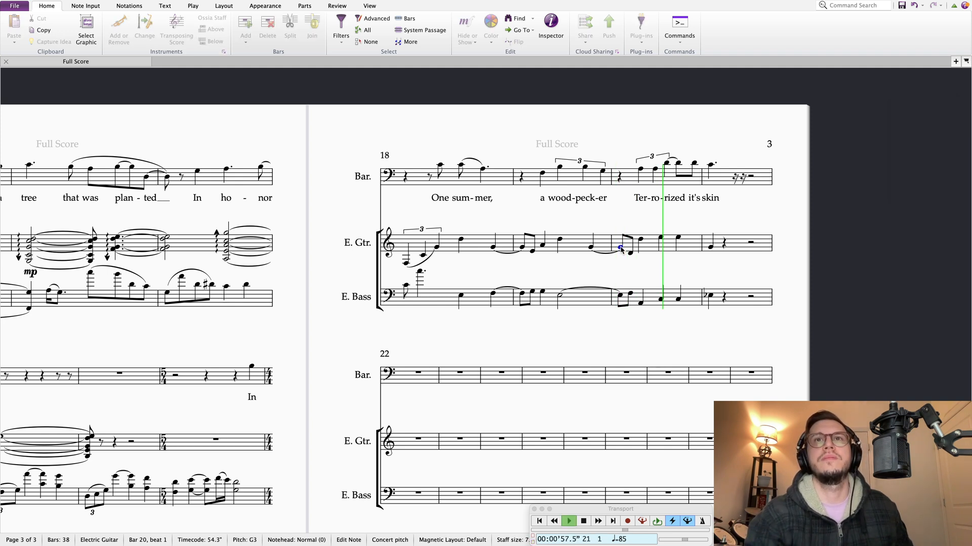
pyautogui.press('Escape')
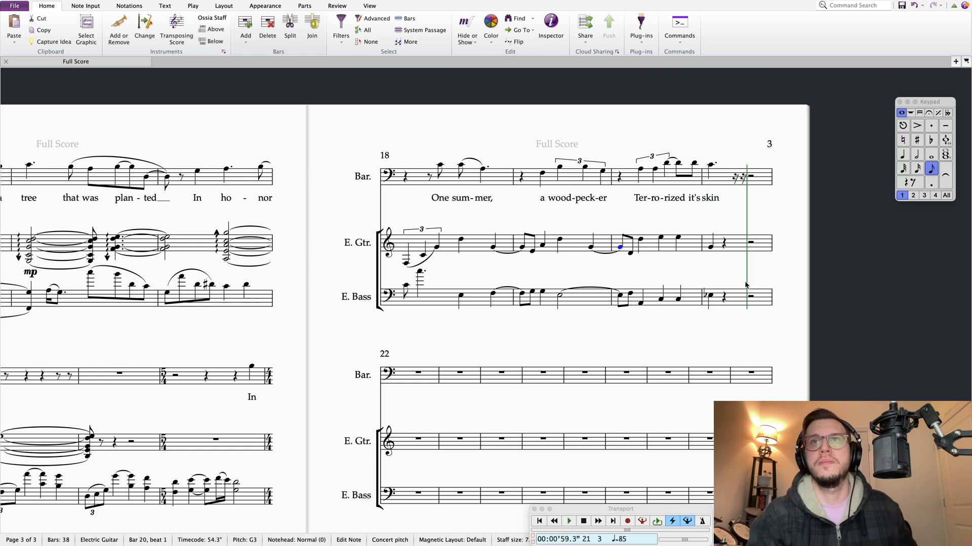
# Step: Set the notes on beat 1 of bar 21 to C2 in the bass and E-flat 4 in the guitar
pyautogui.click(711, 298)
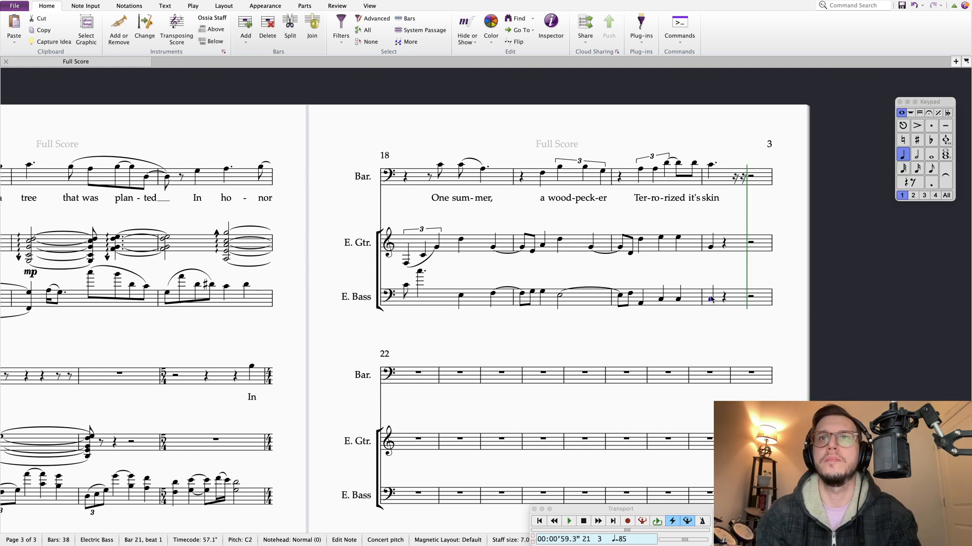
pyautogui.click(711, 244)
pyautogui.press('Up')
pyautogui.click(930, 143)
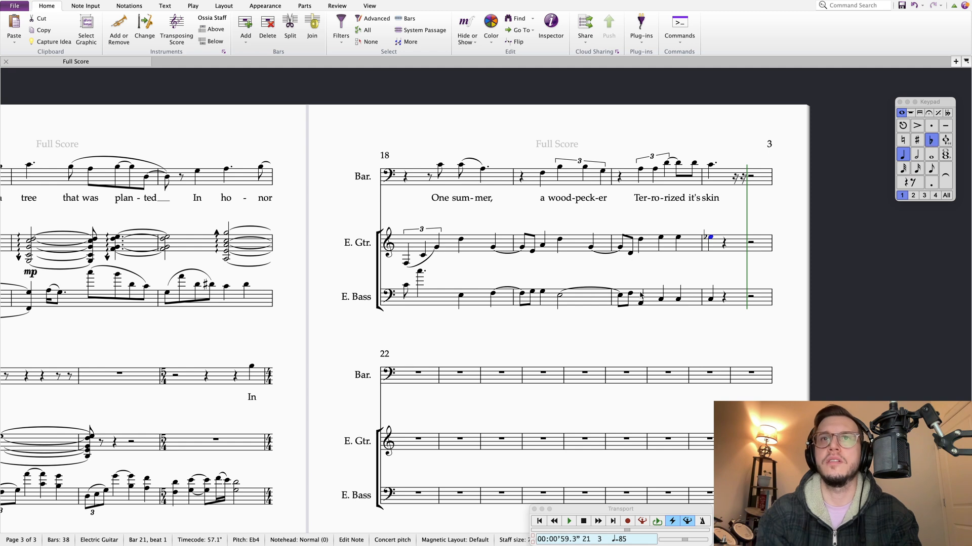
# Step: Play the passage from beat 3 of bar 20 into bar 21
pyautogui.click(659, 300)
pyautogui.press('space')
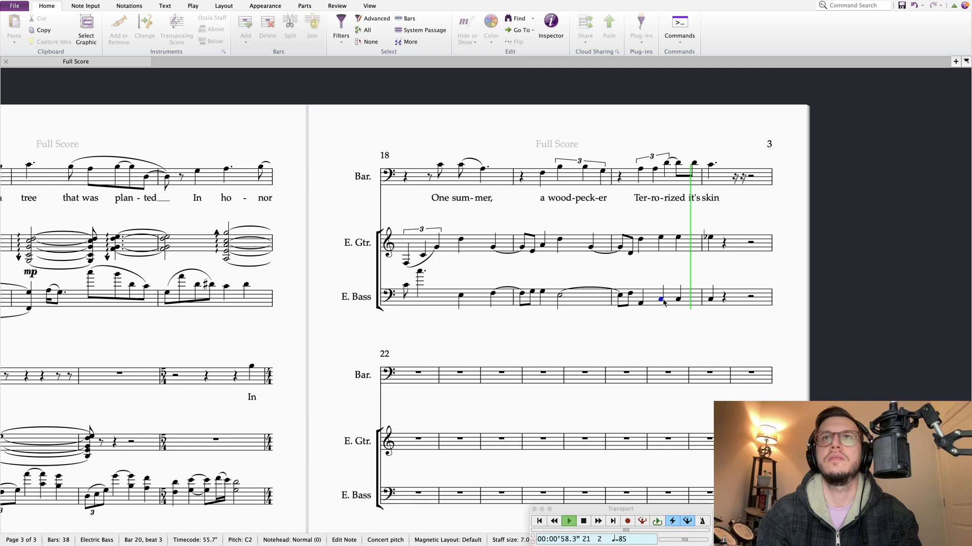
pyautogui.press('space')
# Step: Review the baritone's triplet notes in bar 20 and play the passage from beat 2 into bar 21
pyautogui.click(654, 170)
pyautogui.press('Right')
pyautogui.press('Right')
pyautogui.press('Right')
pyautogui.press('Right')
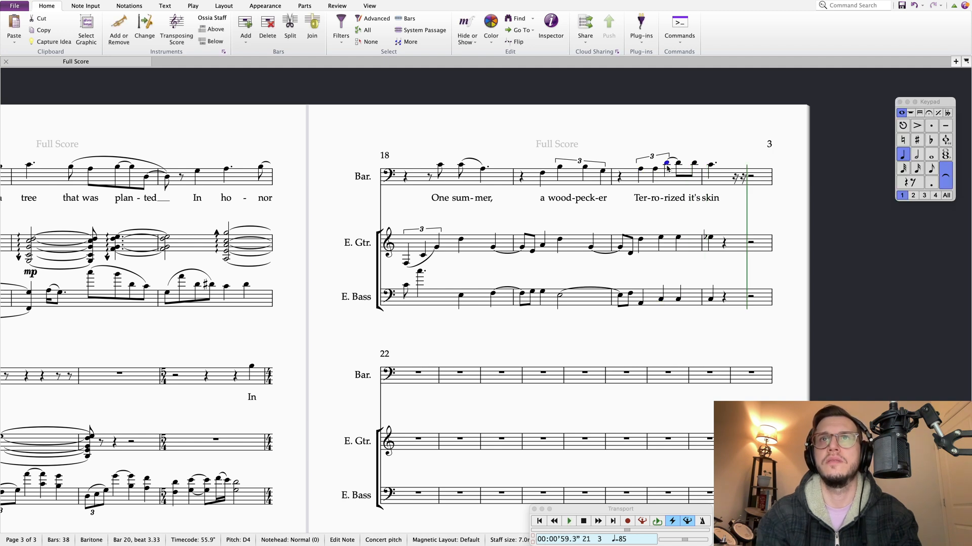
pyautogui.click(640, 170)
pyautogui.press('p')
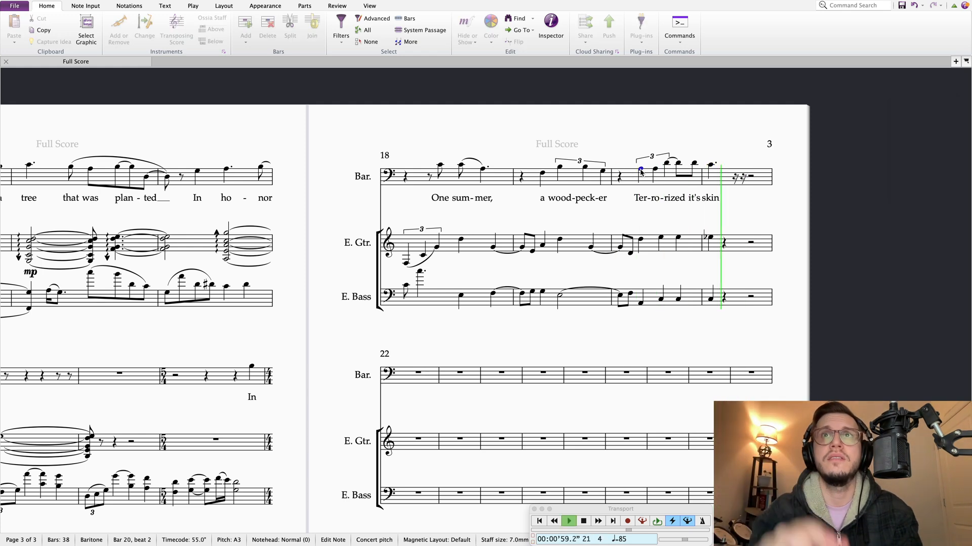
pyautogui.press('Escape')
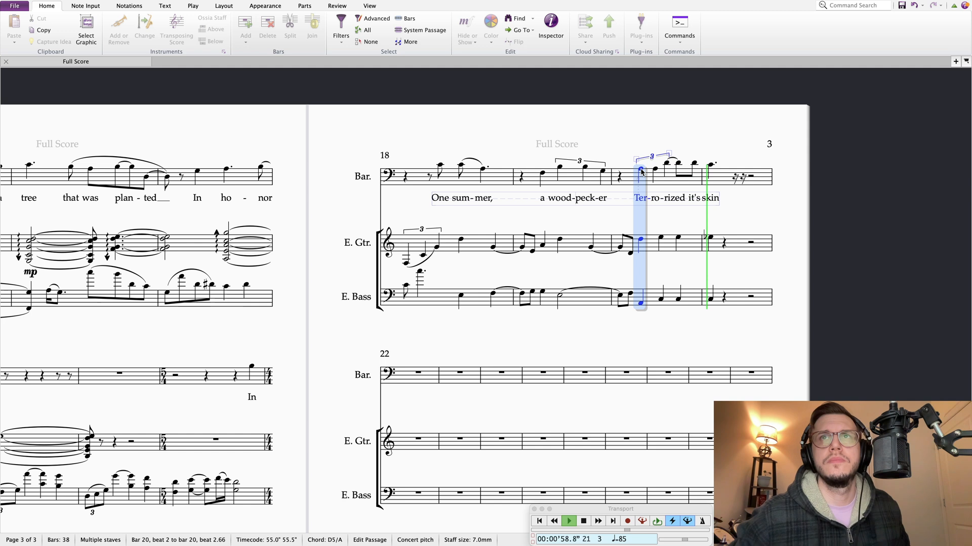
pyautogui.press('space')
# Step: Add a D4 below the guitar's E4 on beats 3 and 4 of bar 20 and a C4 below the E-flat in bar 21
pyautogui.click(660, 237)
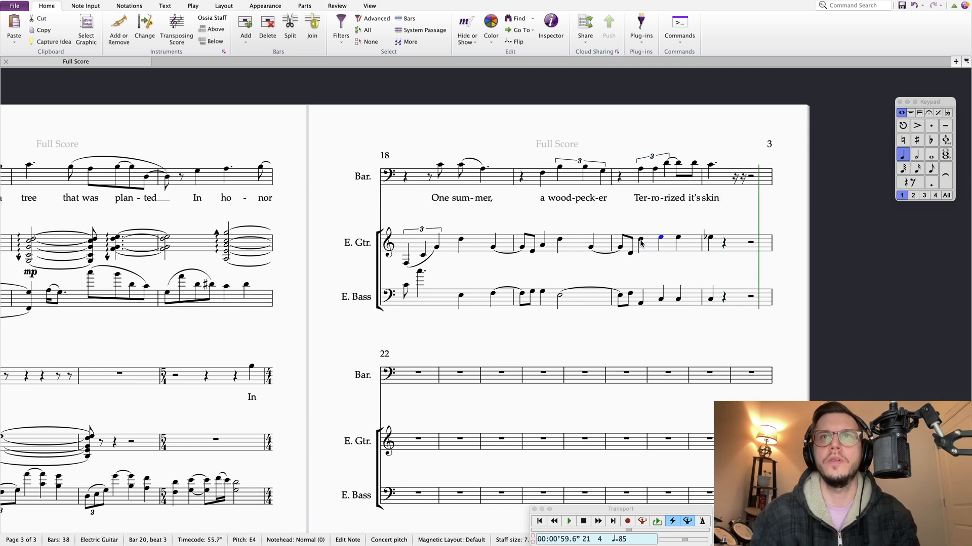
pyautogui.press('Right')
pyautogui.press('Right')
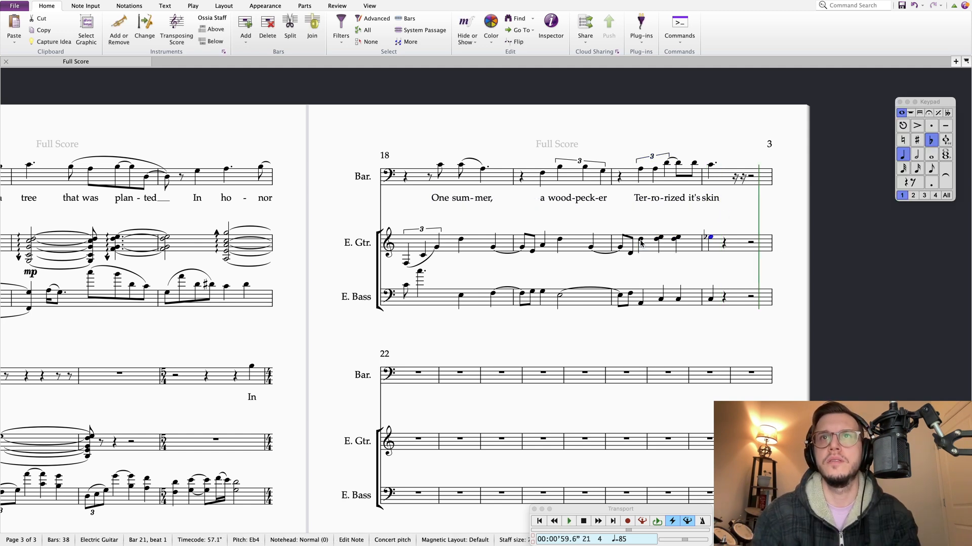
pyautogui.hotkey('shift', '3')
pyautogui.click(641, 240)
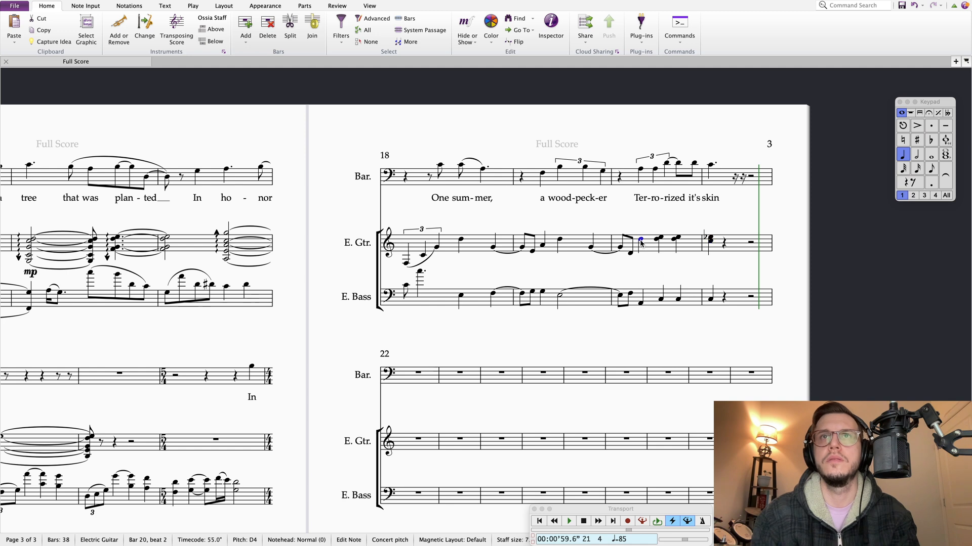
pyautogui.press('Right')
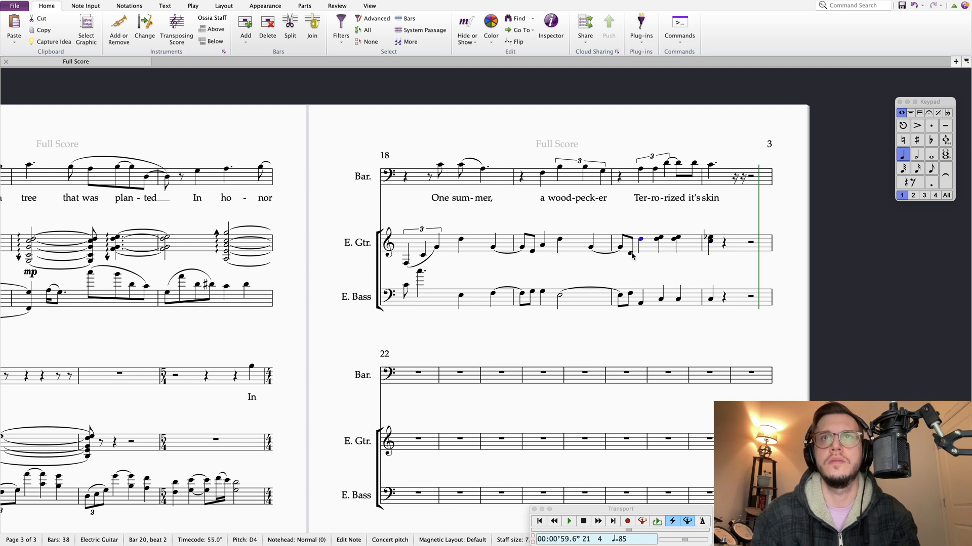
pyautogui.press('Right')
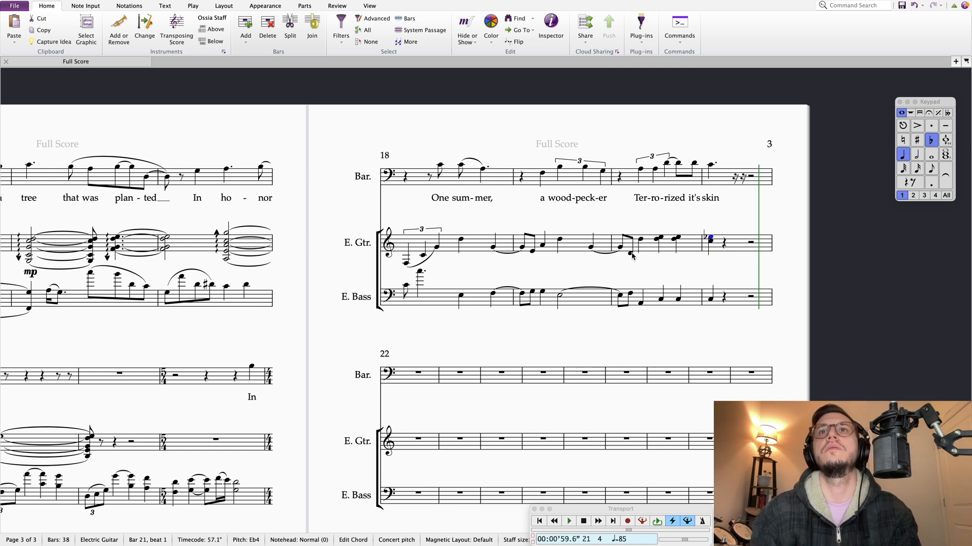
# Step: Set the bass to C3 on beat 4 of bar 20 and B1 on beat 1 of bar 21, and play the passage
pyautogui.click(642, 303)
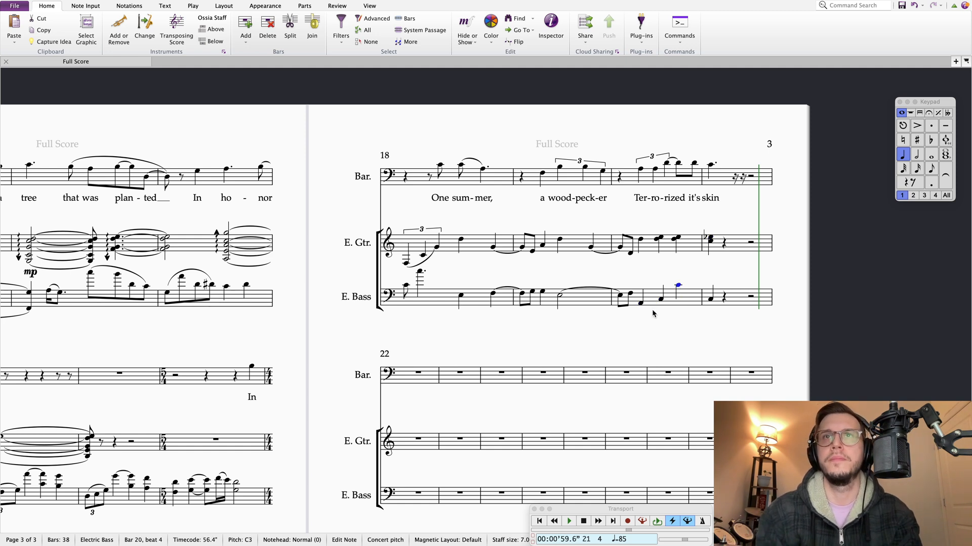
pyautogui.press('Down')
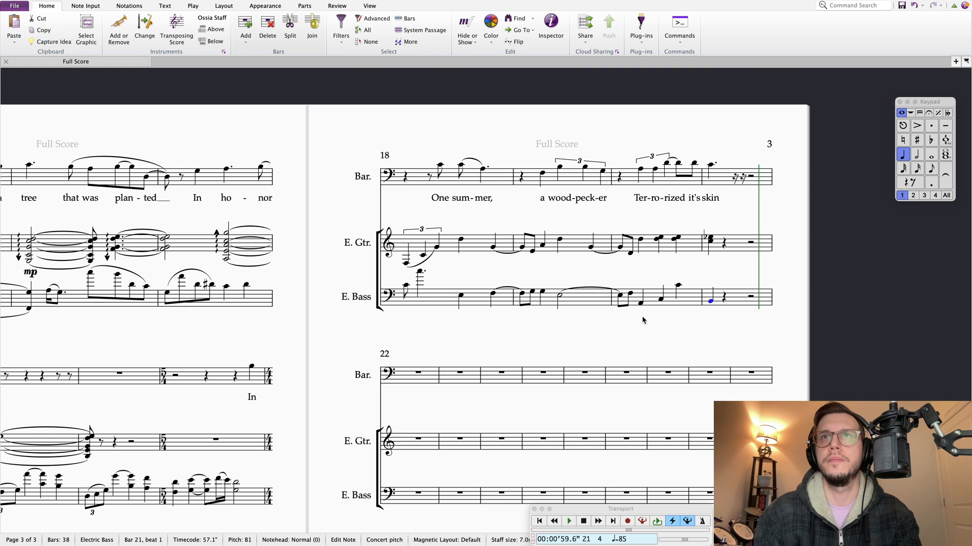
pyautogui.click(640, 170)
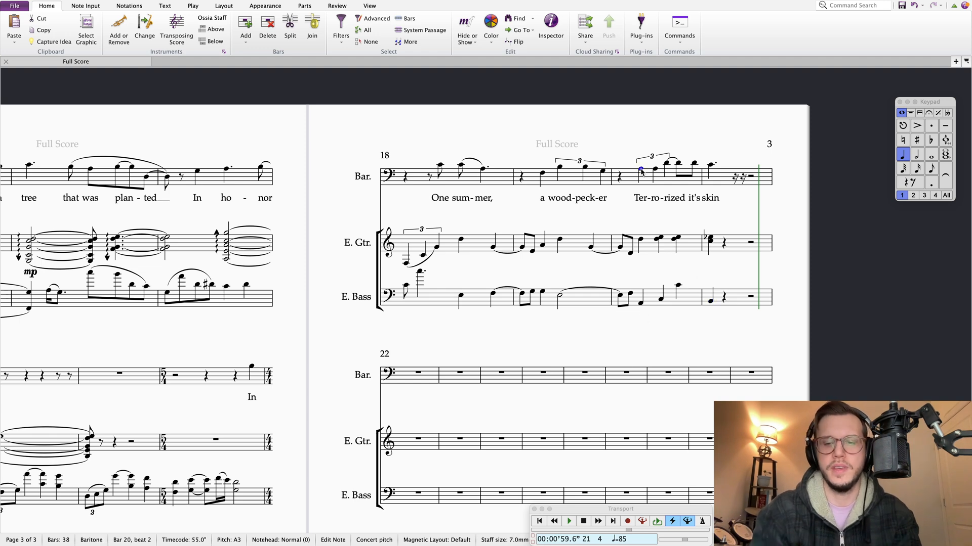
pyautogui.press('space')
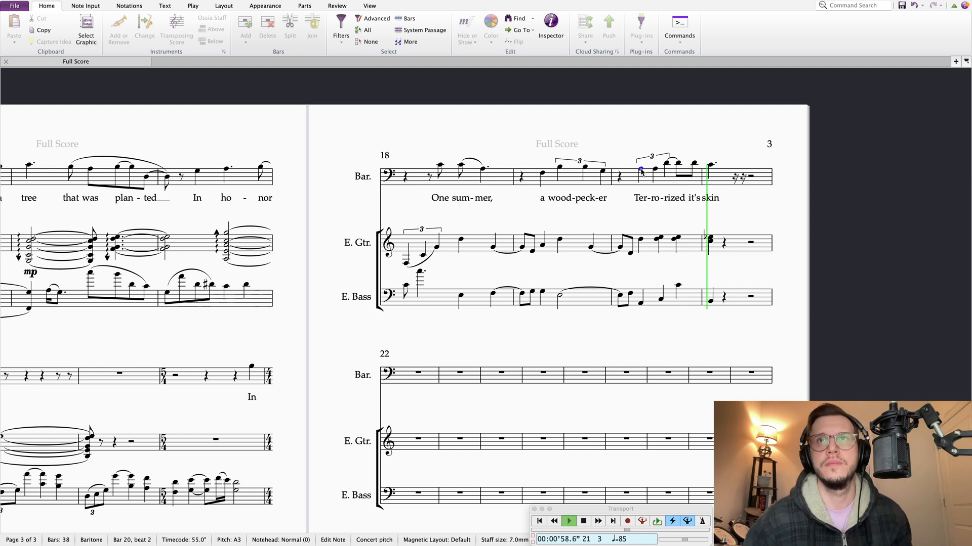
pyautogui.press('space')
# Step: Set the bass to C2 on beat 1 of bar 21 and B2 on beat 4 of bar 20, and play from beat 2
pyautogui.click(711, 301)
pyautogui.press('Up')
pyautogui.press('Down')
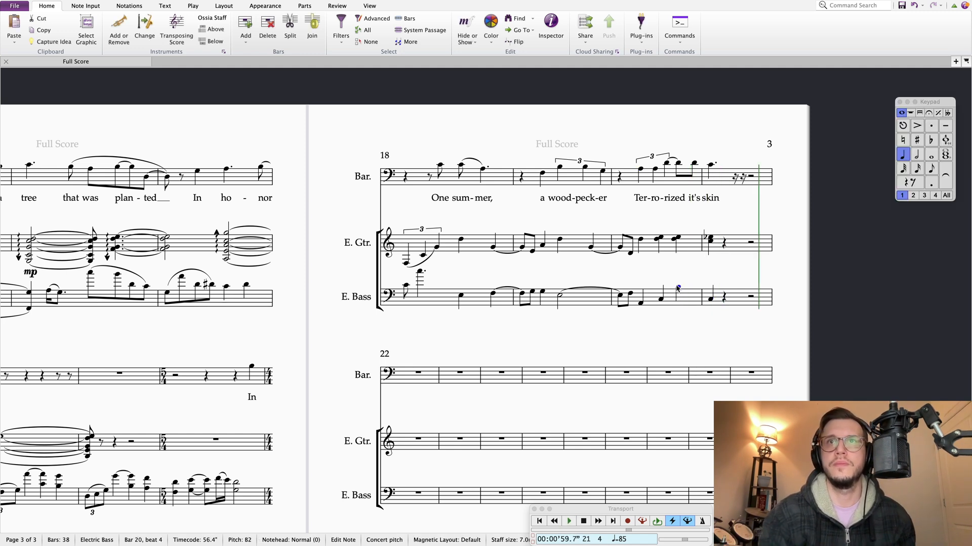
pyautogui.click(640, 304)
pyautogui.press('p')
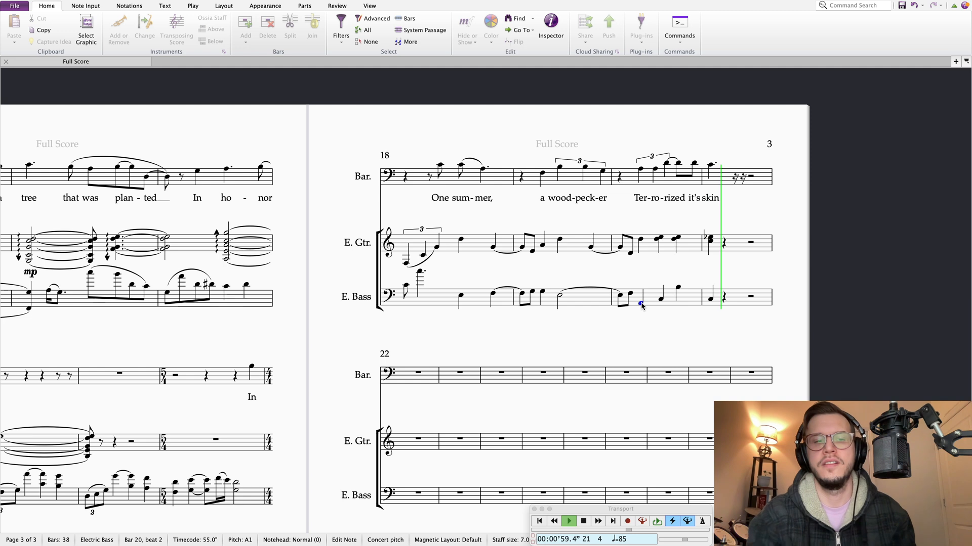
pyautogui.press('Escape')
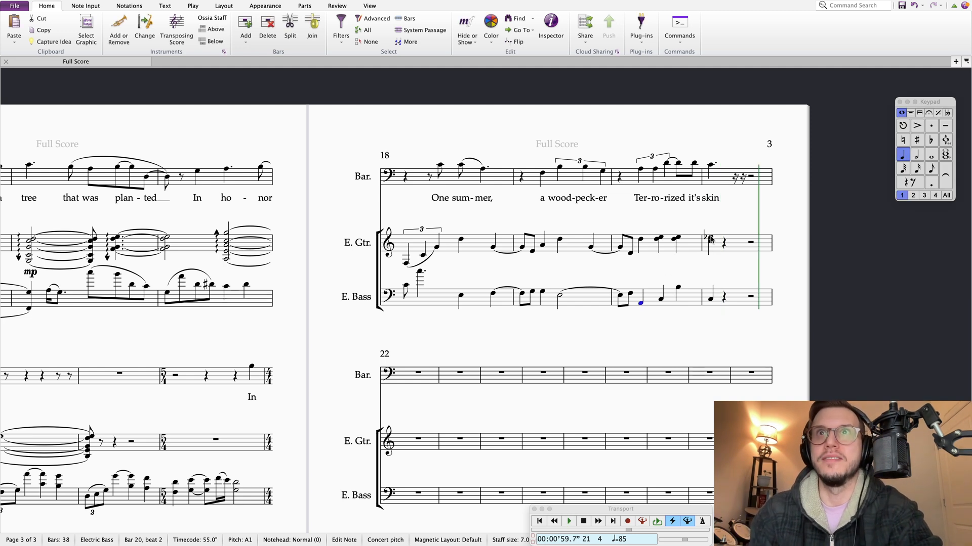
# Step: Set the bass note on beat 1 of bar 21 to A-flat 2 and play from beat 2 of bar 20
pyautogui.click(711, 302)
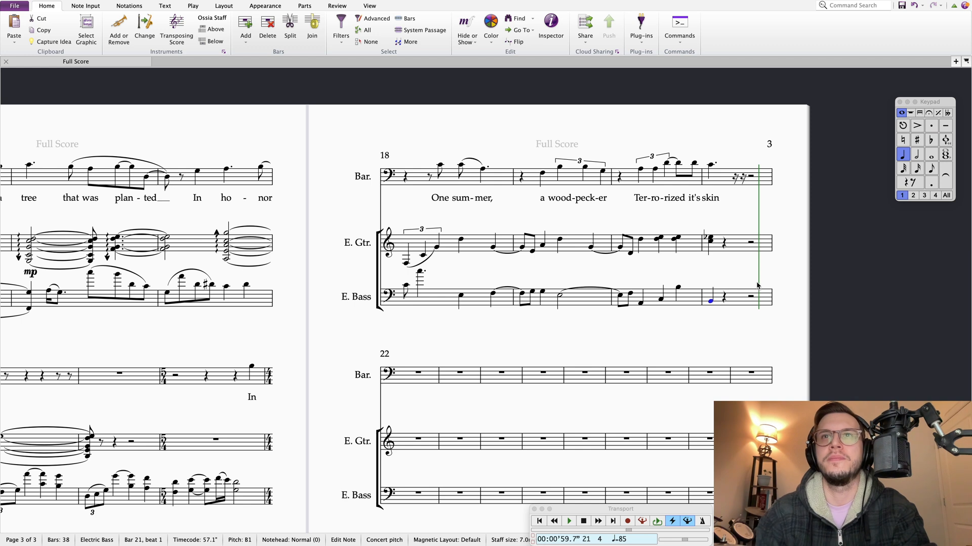
pyautogui.press('-')
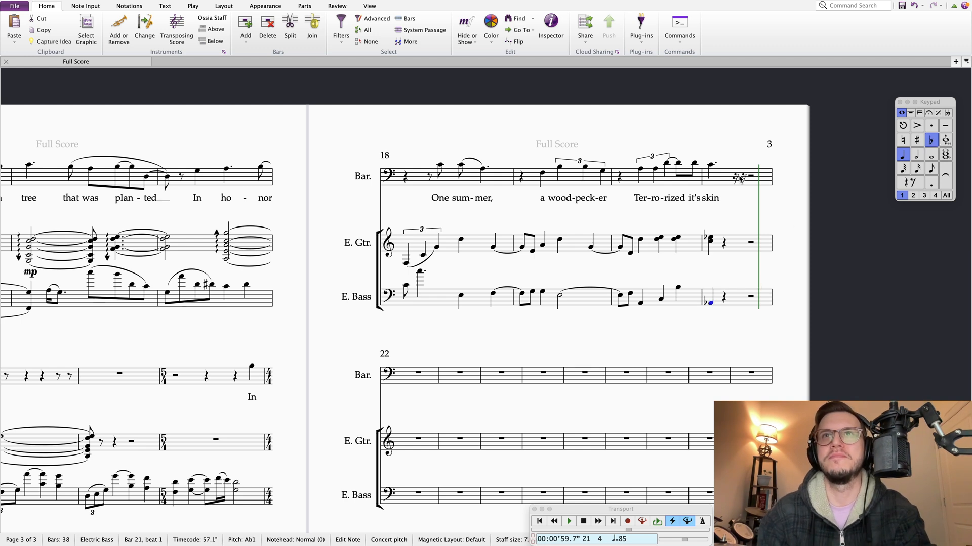
pyautogui.hotkey('ctrl', 'Up')
pyautogui.press('Left')
pyautogui.click(641, 305)
pyautogui.press('p')
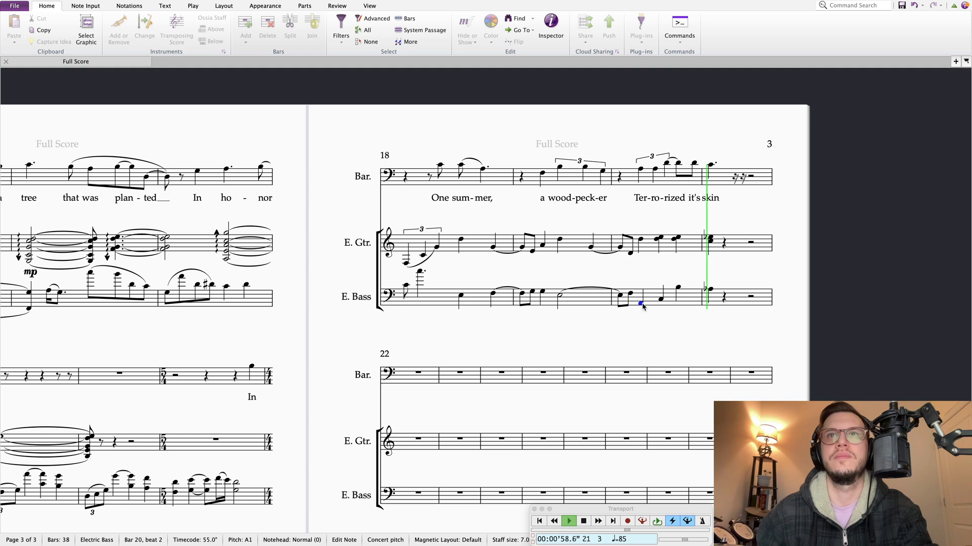
pyautogui.press('space')
# Step: Select beat 1 of bar 21 across all three staves to check its chord and play it
pyautogui.click(711, 288)
pyautogui.hotkey('shift', 'Up')
pyautogui.hotkey('shift', 'Up')
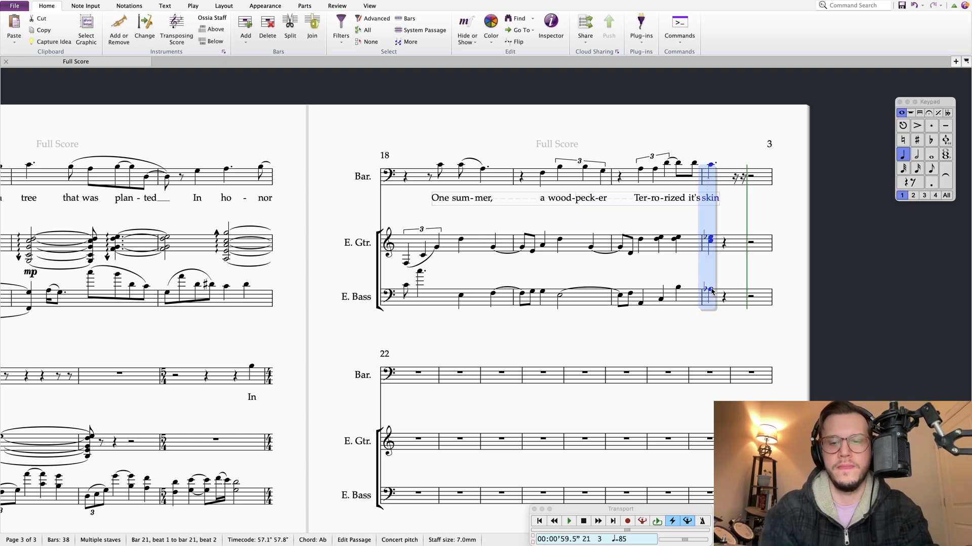
pyautogui.press('p')
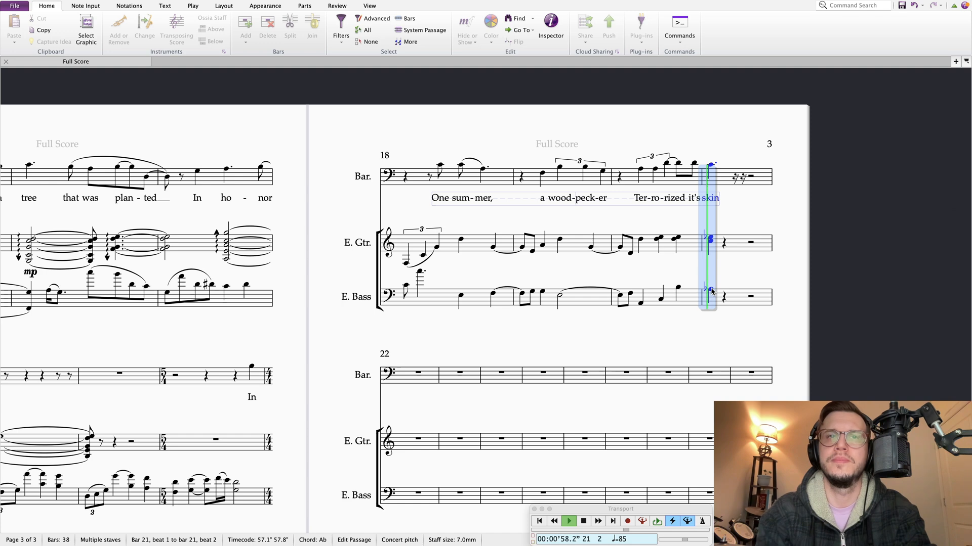
# Step: Raise the bass note on beat 1 of bar 21 to A2 and remove the flat from the guitar's E in that chord
pyautogui.click(710, 289)
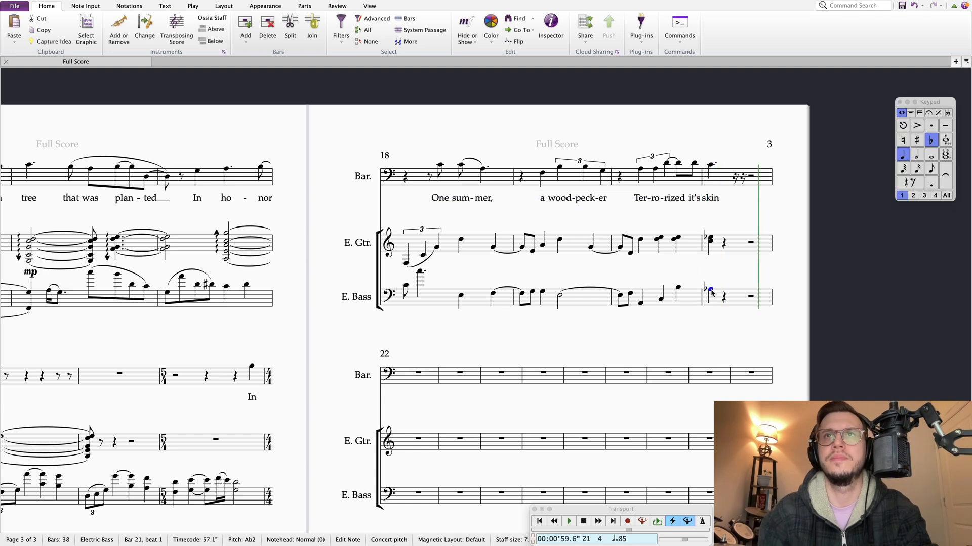
pyautogui.press('Up')
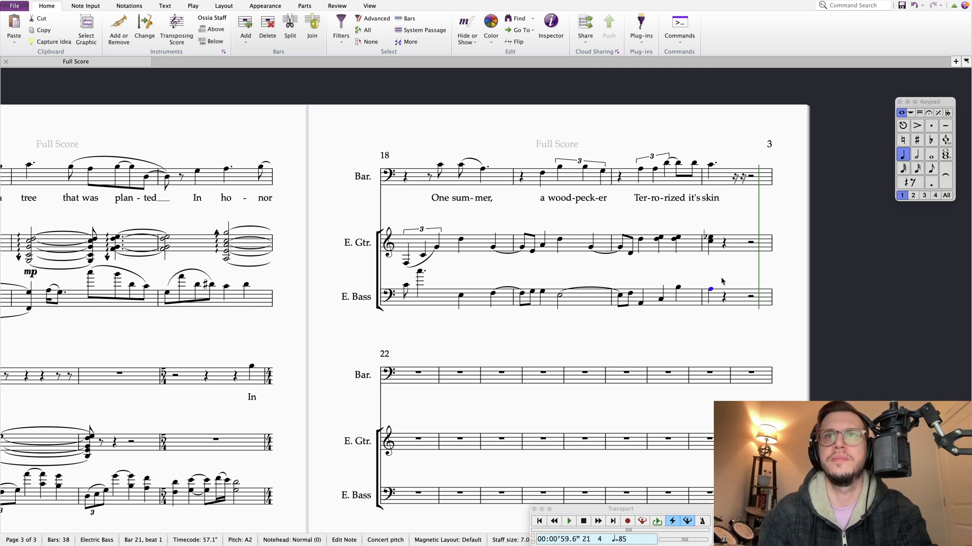
pyautogui.click(712, 240)
pyautogui.click(927, 145)
# Step: Play from the guitar chord on beat 3 of bar 20 to hear the revised harmony in bar 21
pyautogui.click(657, 240)
pyautogui.press('space')
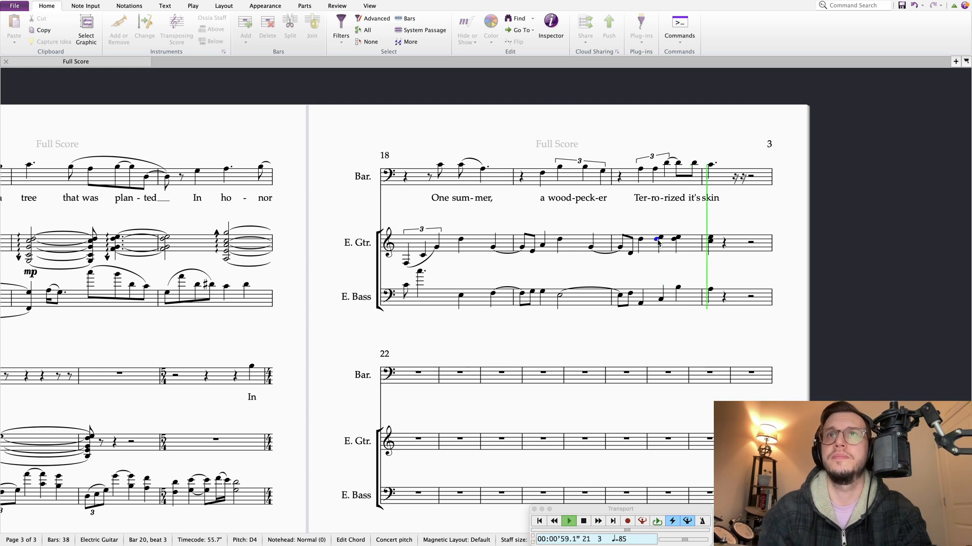
pyautogui.press('space')
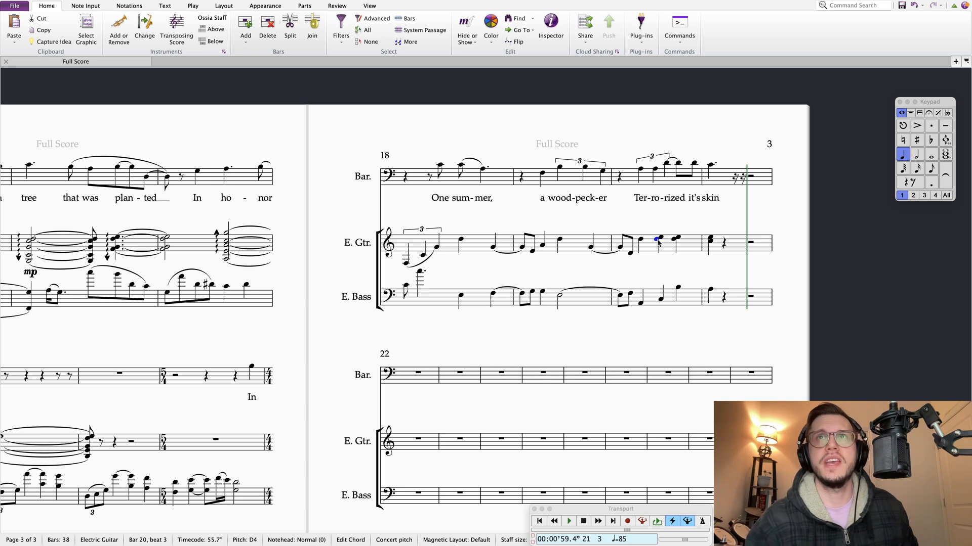
# Step: Play from the guitar's first note in bar 17 through bar 21 to hear the accompaniment in context
pyautogui.hscroll(-5, 453, 395)
pyautogui.scroll(-5, 454, 395)
pyautogui.hscroll(-3, 454, 396)
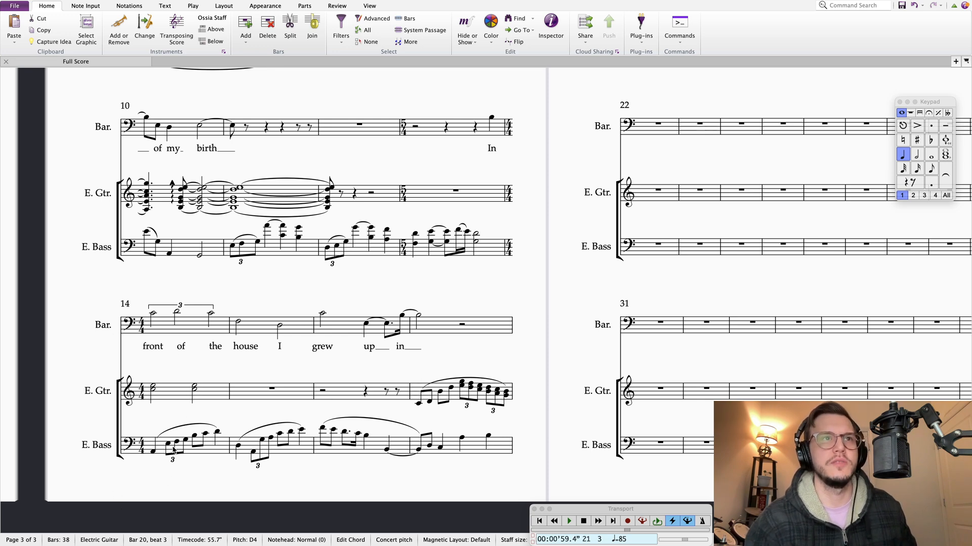
pyautogui.scroll(8, 362, 293)
pyautogui.hscroll(4, 363, 294)
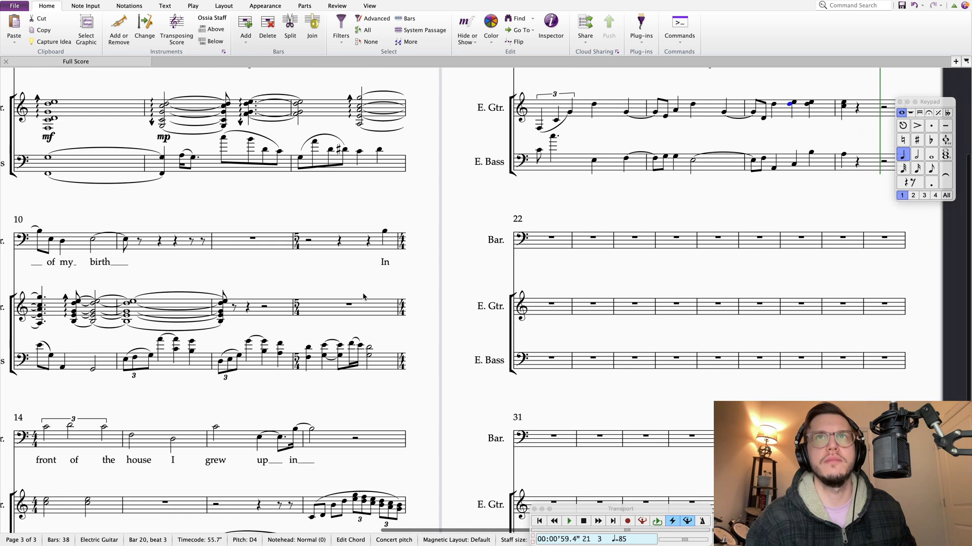
pyautogui.hscroll(1, 517, 312)
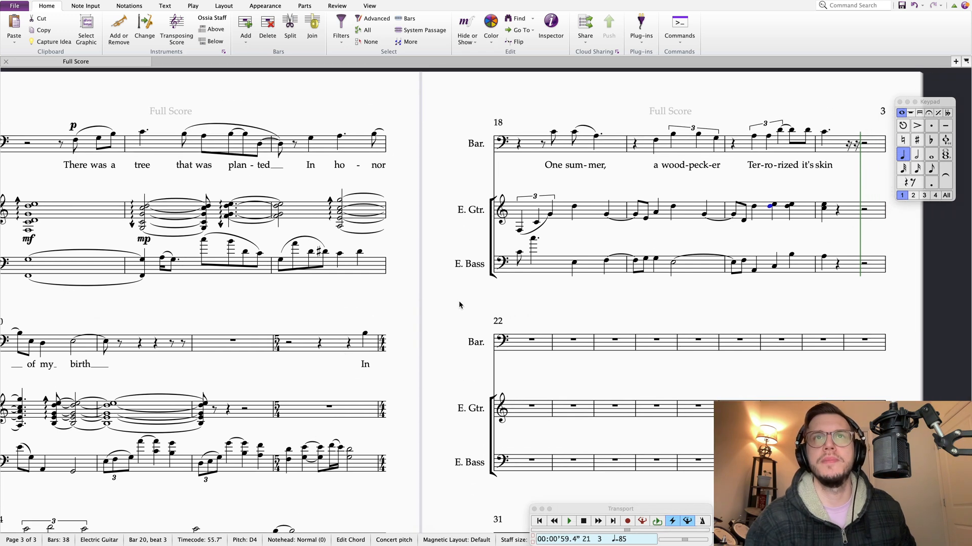
pyautogui.scroll(-4, 450, 316)
pyautogui.hscroll(-3, 451, 316)
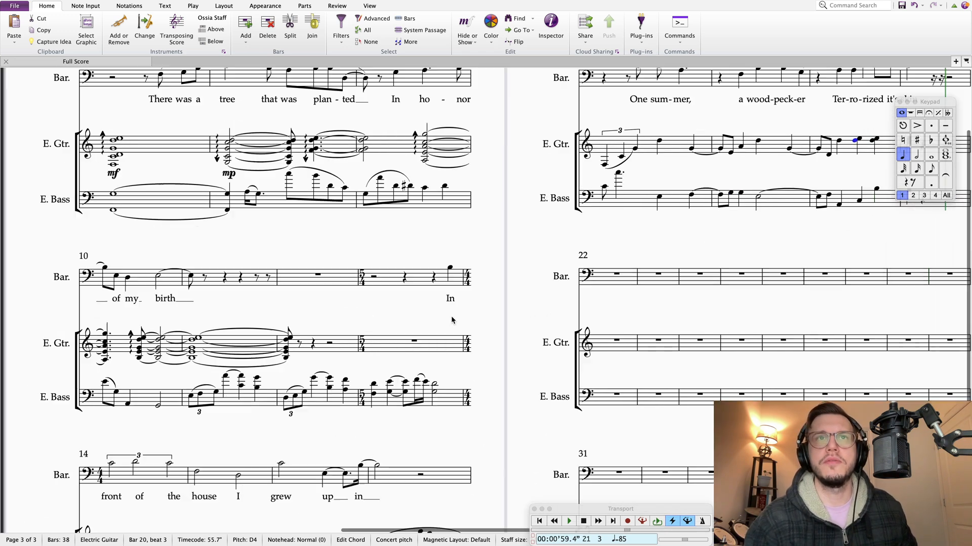
pyautogui.click(421, 449)
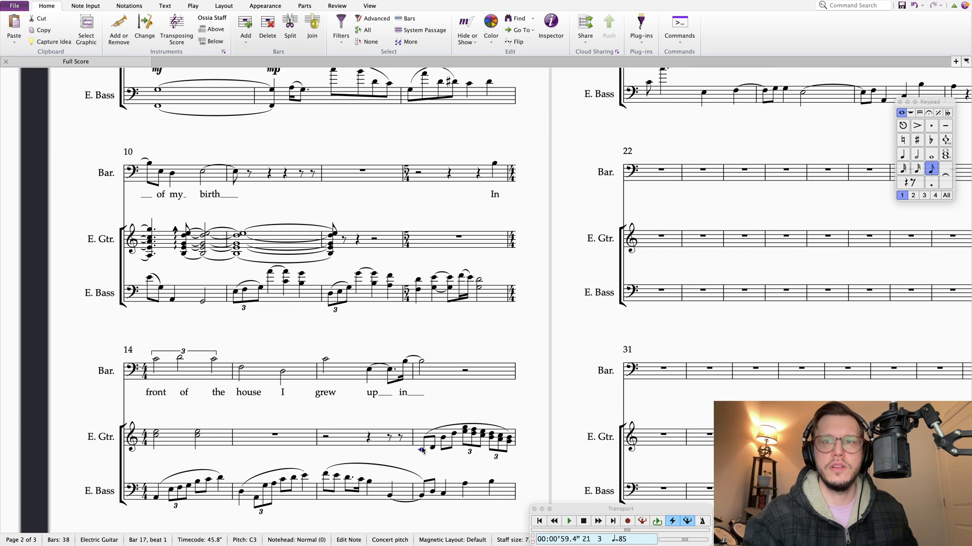
pyautogui.press('space')
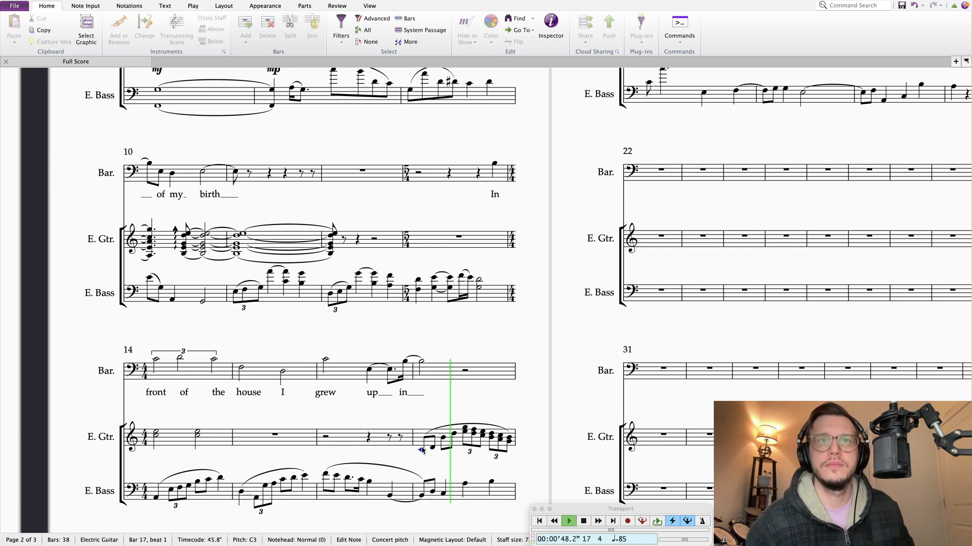
pyautogui.scroll(3, 421, 449)
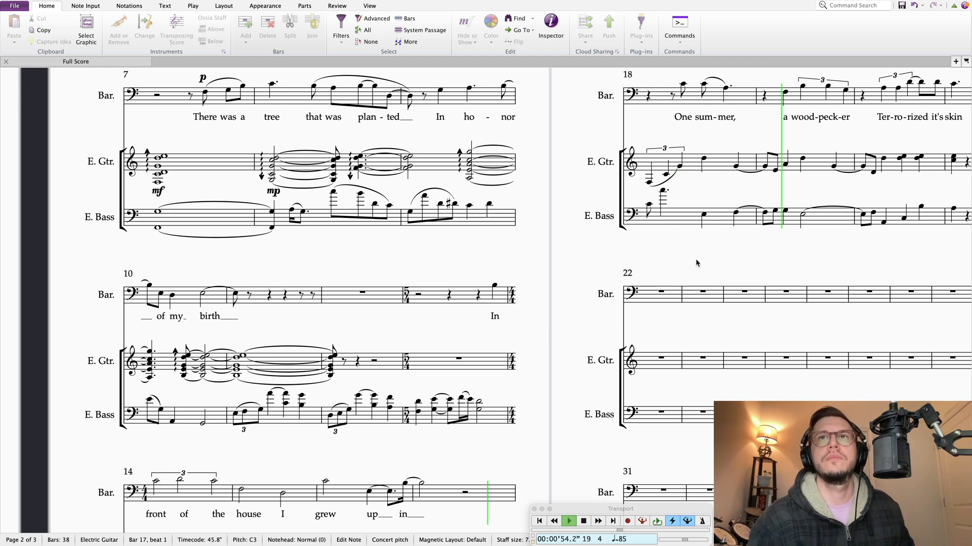
pyautogui.hscroll(4, 686, 260)
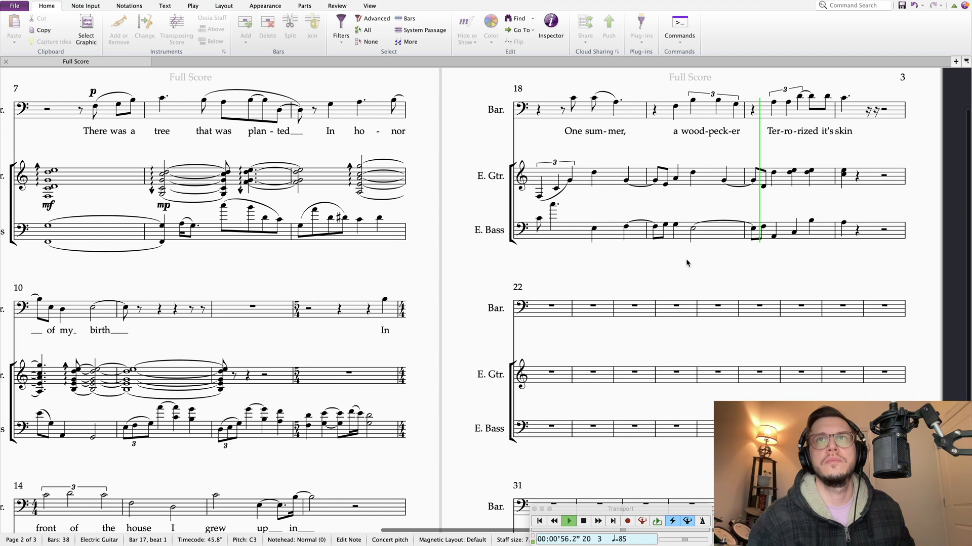
pyautogui.scroll(1, 686, 263)
pyautogui.scroll(-1, 688, 262)
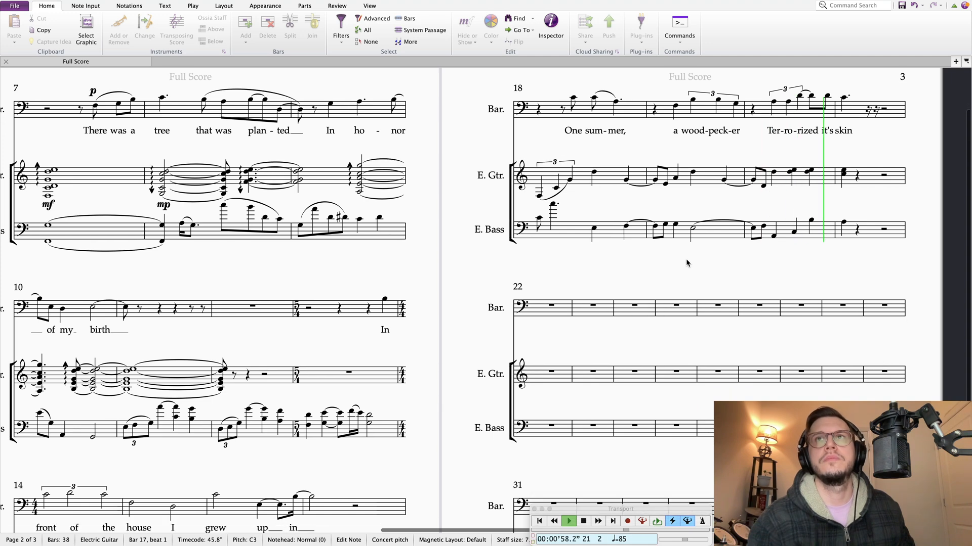
pyautogui.press('space')
# Step: Raise the bass note on beat 3 of bar 20 to E2 and add an A1 below it and below the B2 on beat 4
pyautogui.moveTo(815, 262); pyautogui.dragTo(725, 268)
pyautogui.click(704, 240)
pyautogui.press('Up')
pyautogui.press('Up')
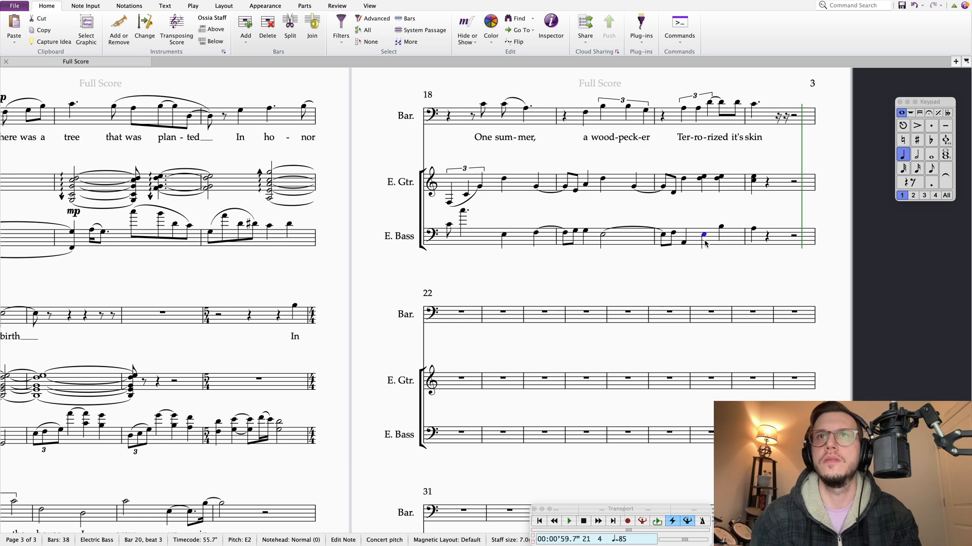
pyautogui.press('Right')
pyautogui.click(704, 237)
pyautogui.hotkey('shift', '5')
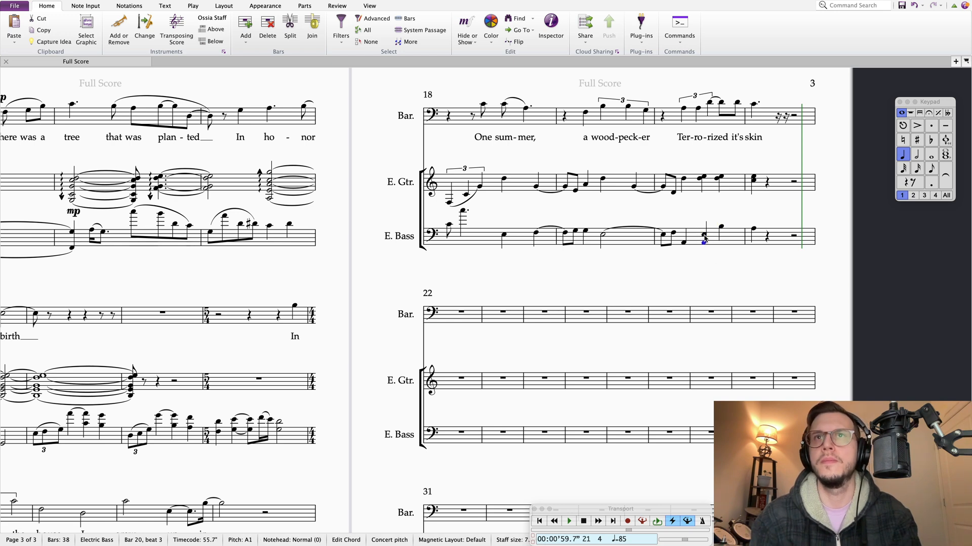
pyautogui.press('Right')
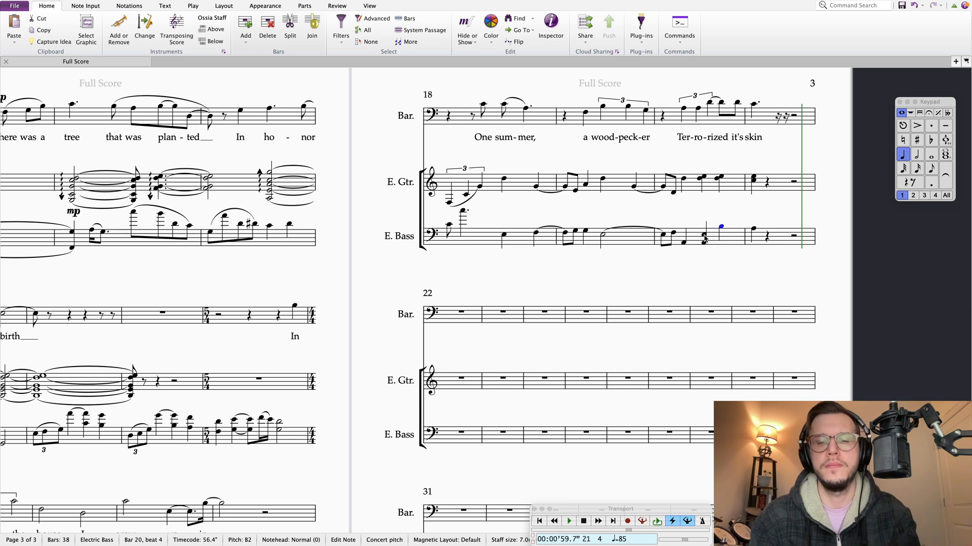
pyautogui.hotkey('shift', '9')
# Step: Tie the low A1 in the bass across beats 2, 3 and 4 of bar 20
pyautogui.press('Left')
pyautogui.press('Left')
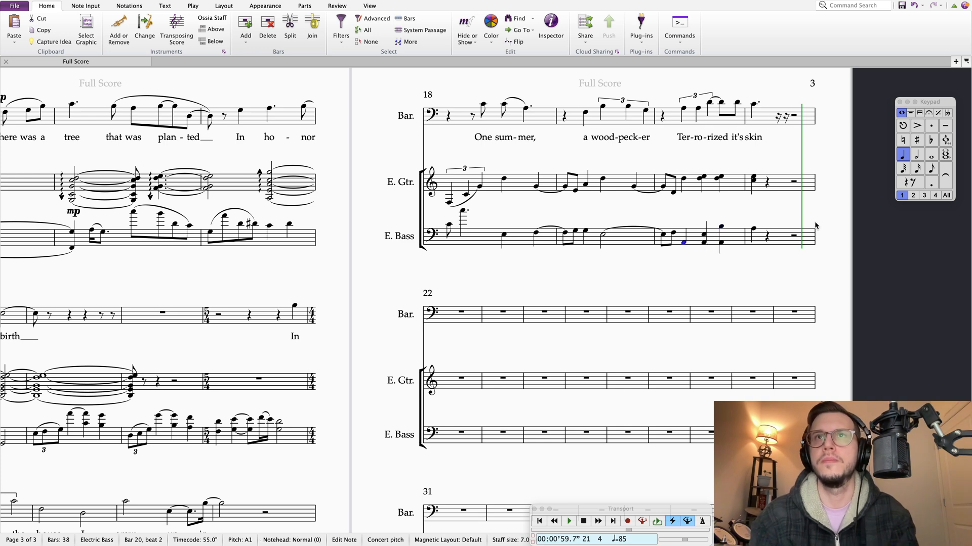
pyautogui.press('Return')
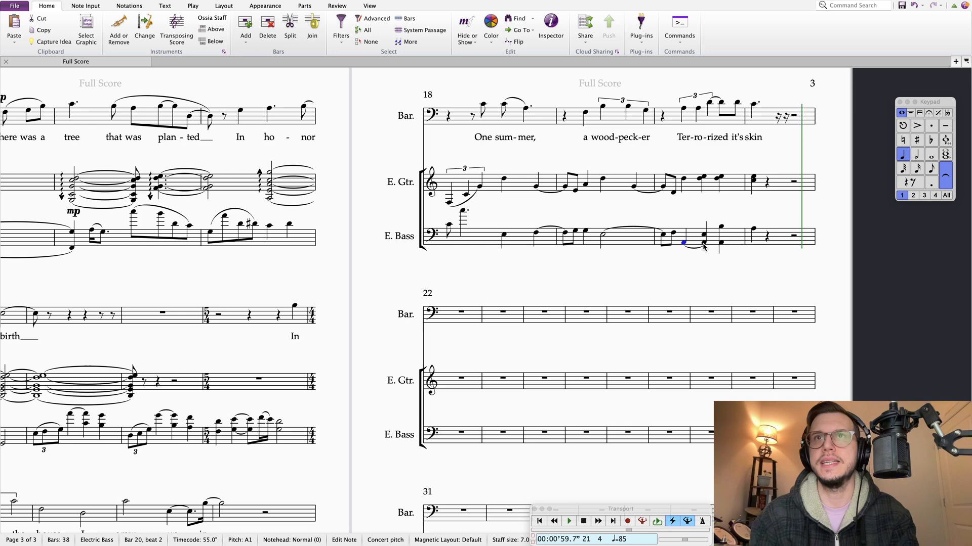
pyautogui.press('Right')
# Step: Play from the bass note on beat 3 of bar 19 to hear the sustained low note in bar 20
pyautogui.click(602, 236)
pyautogui.press('space')
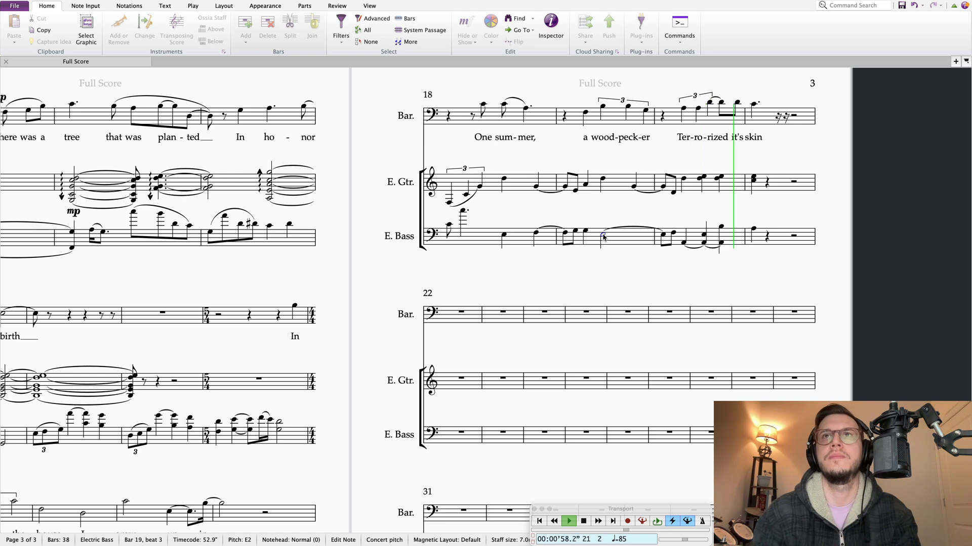
pyautogui.press('space')
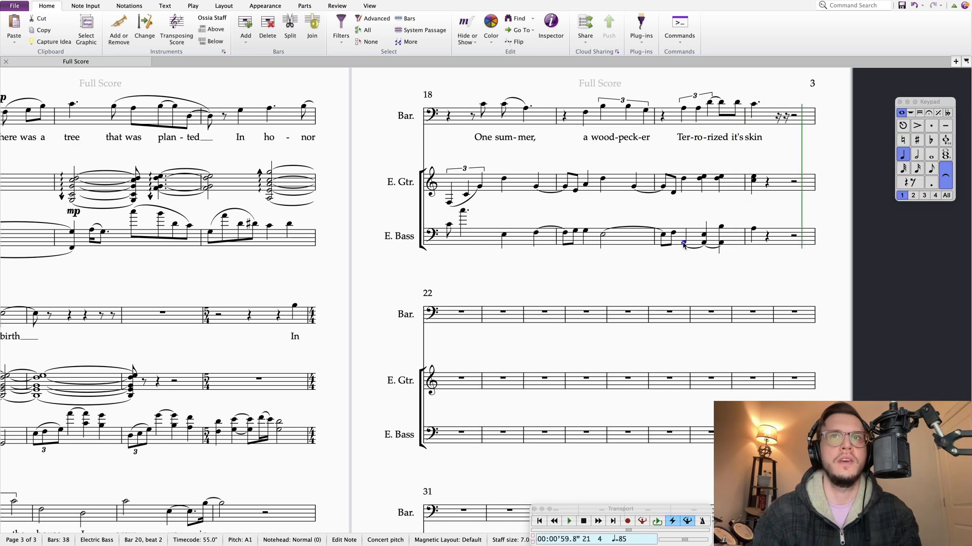
# Step: Lower the tied bass notes on beats 2 to 4 of bar 20 to E1 and play from beat 1 of that bar
pyautogui.click(682, 246)
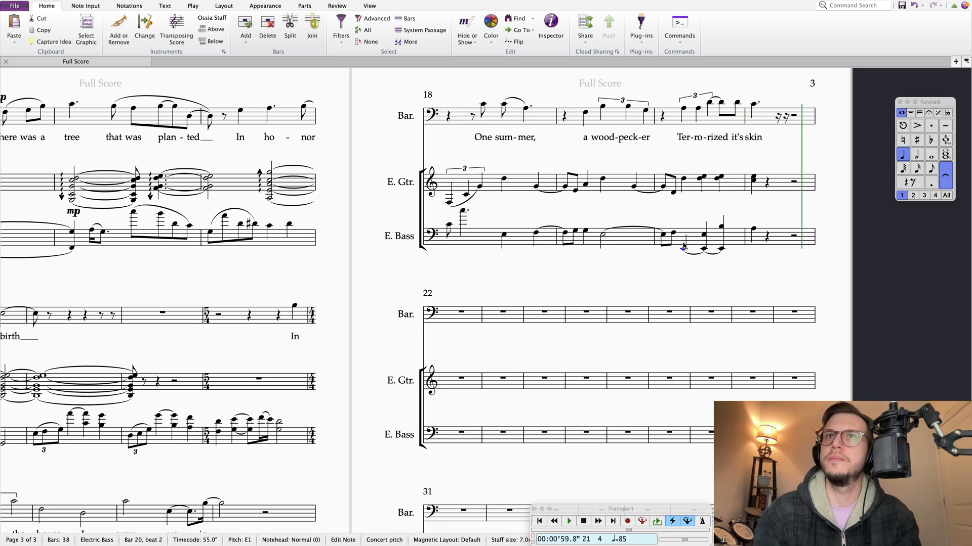
pyautogui.press('Left')
pyautogui.press('Left')
pyautogui.press('space')
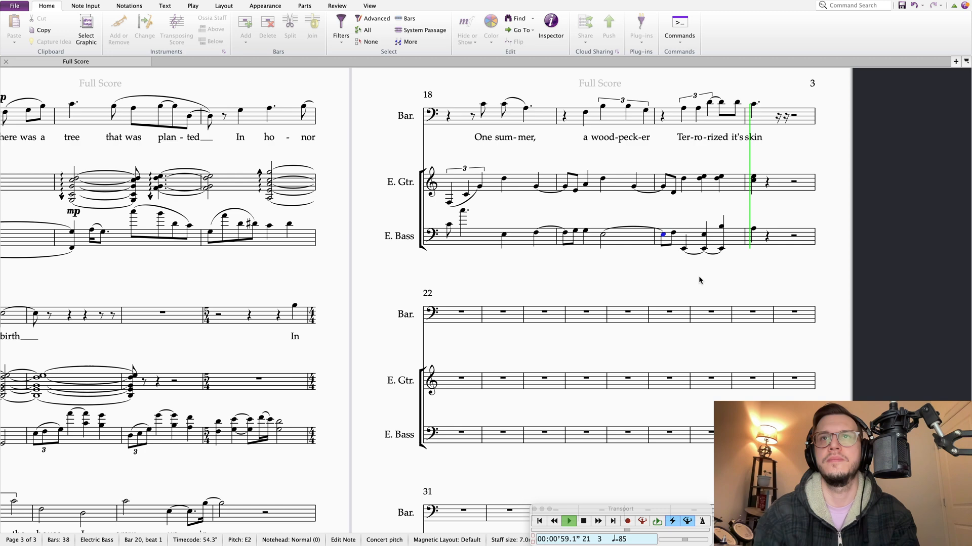
pyautogui.press('space')
# Step: Remove the tie from the bass note on beat 2 of bar 20 and raise that note to A1
pyautogui.click(669, 249)
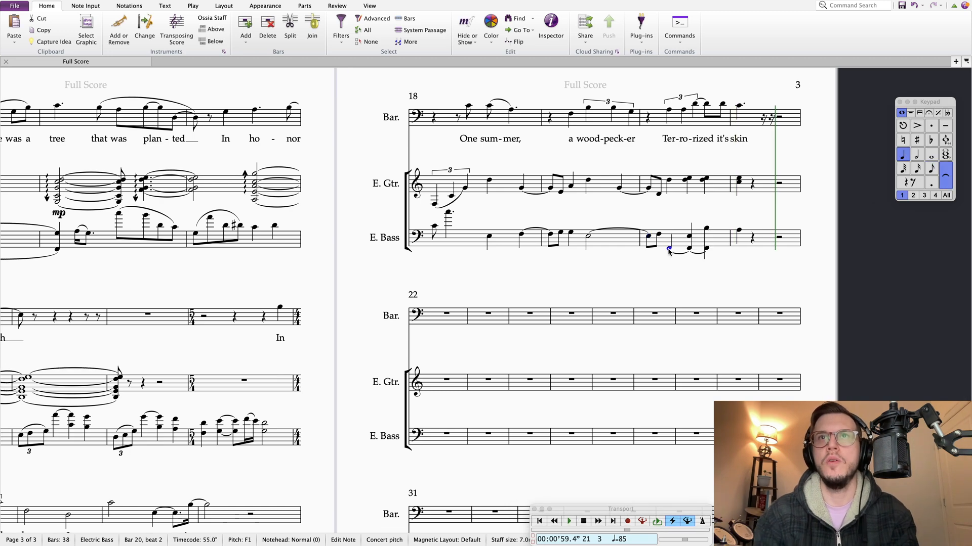
pyautogui.press('Down')
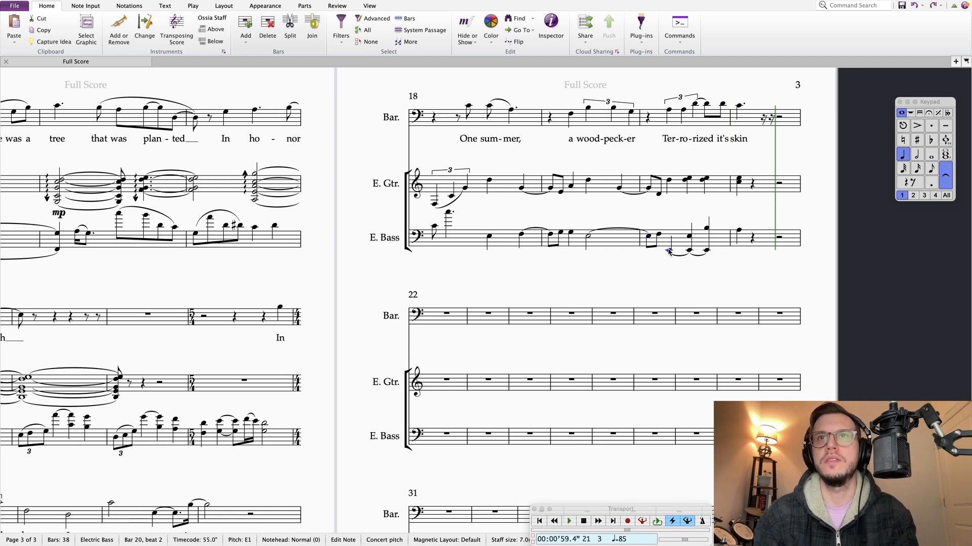
pyautogui.click(946, 177)
pyautogui.press('Up')
pyautogui.press('Up')
pyautogui.press('Up')
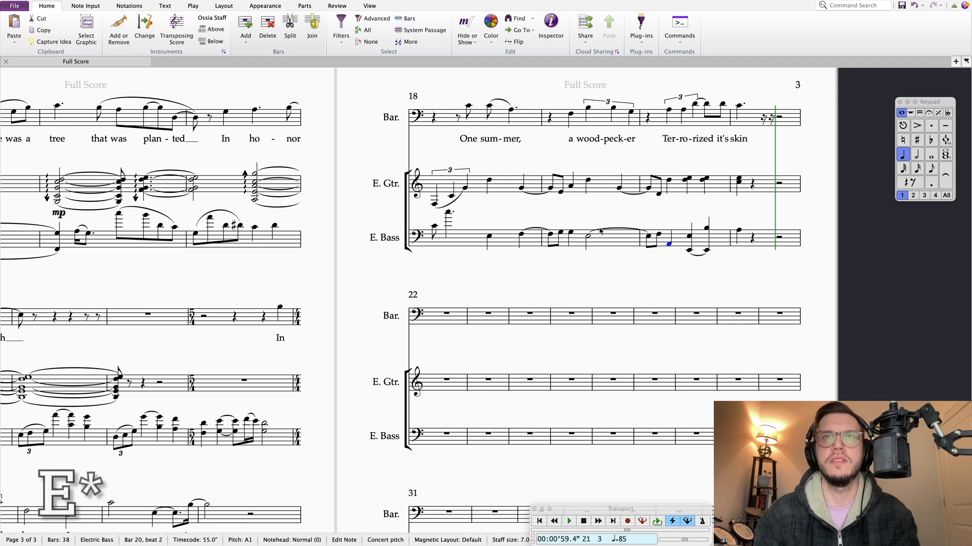
# Step: Split the bass's F2 eighth note in the second half of beat 1 of bar 20 into two sixteenth notes
pyautogui.press('Left')
pyautogui.press('Left')
pyautogui.press('Left')
pyautogui.press('Left')
pyautogui.press('Left')
pyautogui.press('Left')
pyautogui.press('Left')
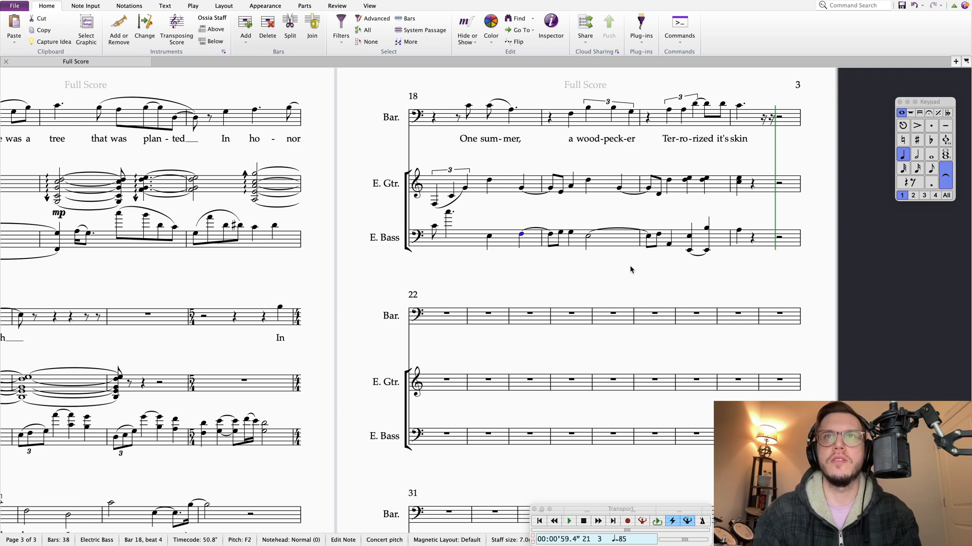
pyautogui.press('Right')
pyautogui.press('Right')
pyautogui.press('Right')
pyautogui.press('Right')
pyautogui.press('Right')
pyautogui.press('Right')
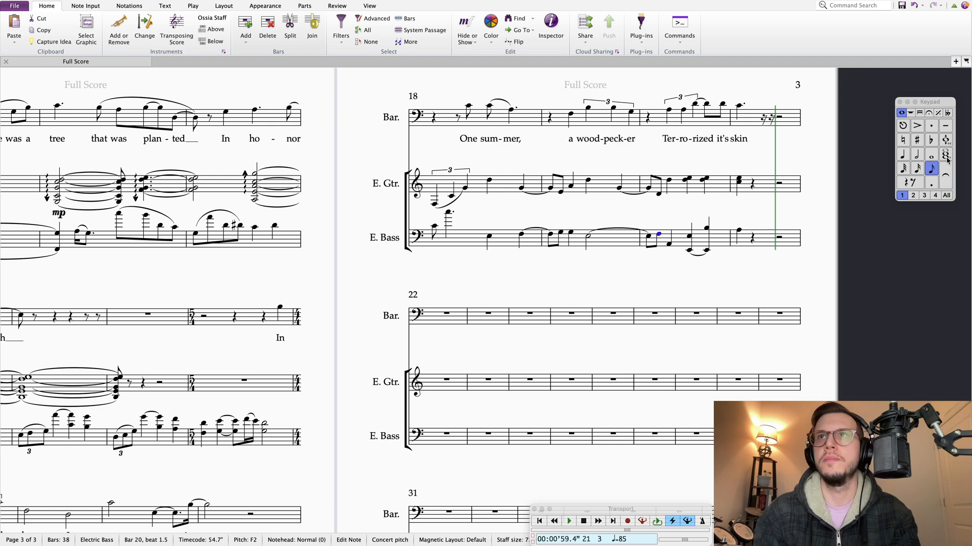
pyautogui.click(917, 168)
pyautogui.press('Right')
# Step: Play from the first bass note of bar 18 through bar 21 to check the revised bass line
pyautogui.click(554, 315)
pyautogui.click(434, 226)
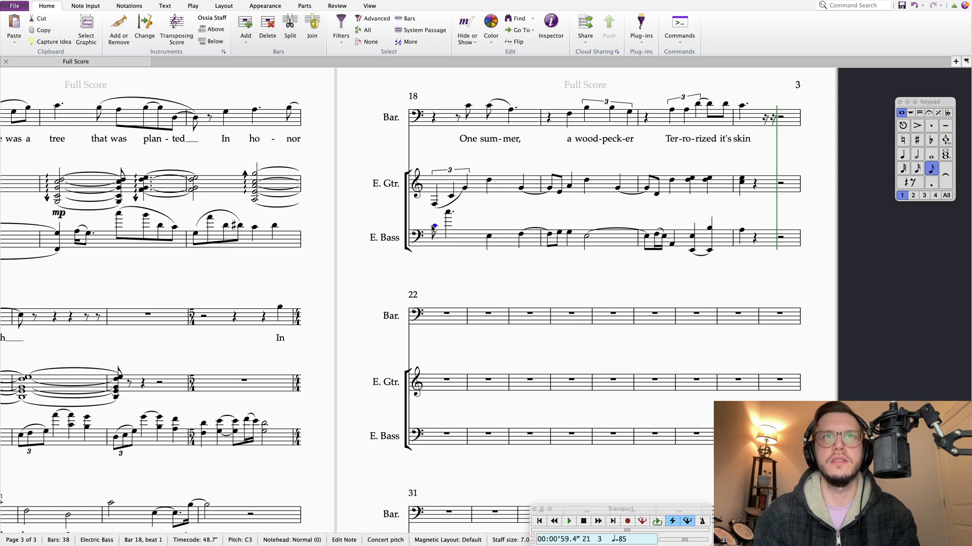
pyautogui.press('space')
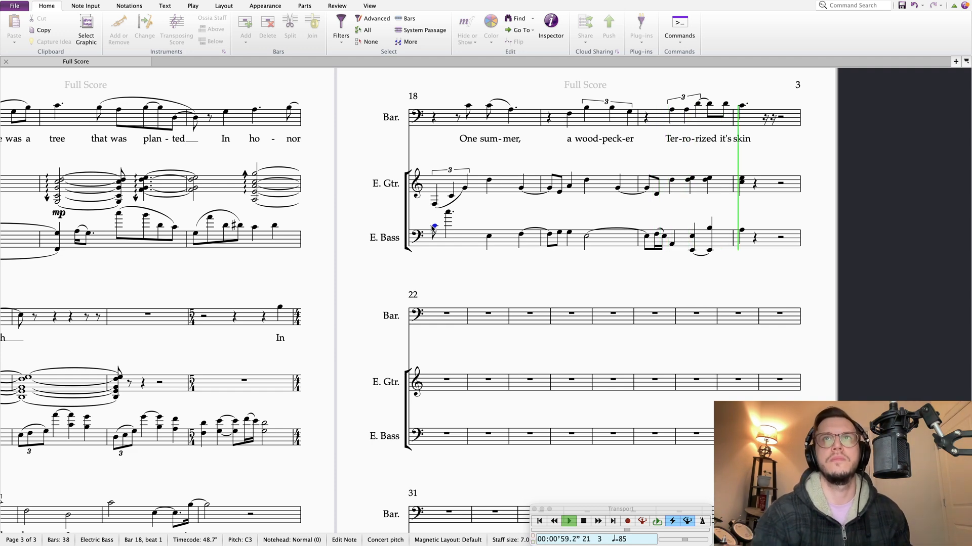
pyautogui.press('space')
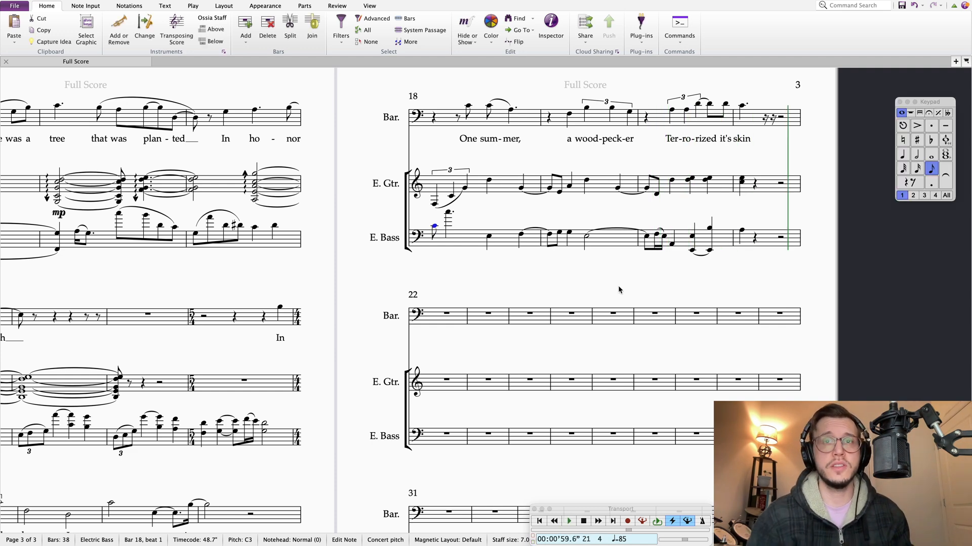
# Step: Examine the guitar and bass writing in bars 7 to 17 alongside the new accompaniment in bars 18 to 21
pyautogui.hscroll(-5, 516, 308)
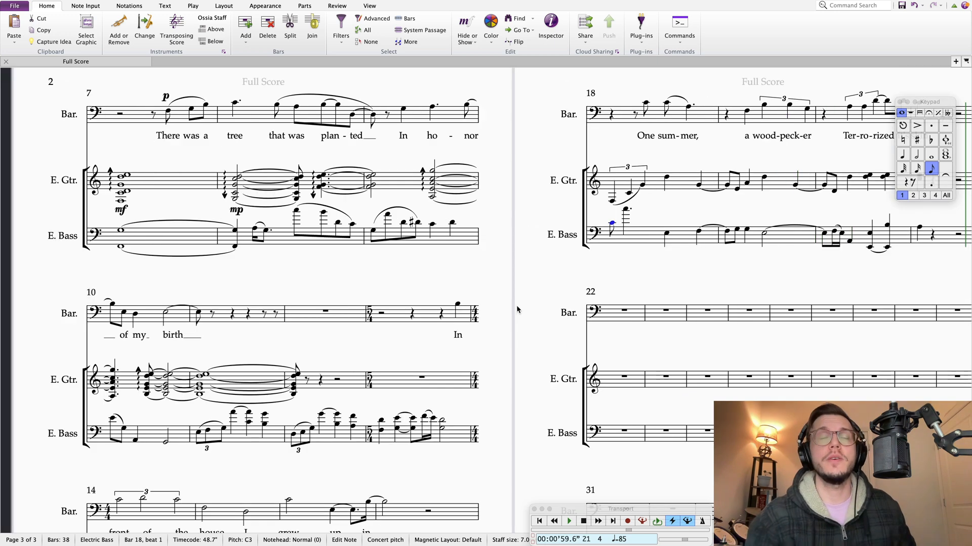
pyautogui.scroll(-5, 516, 306)
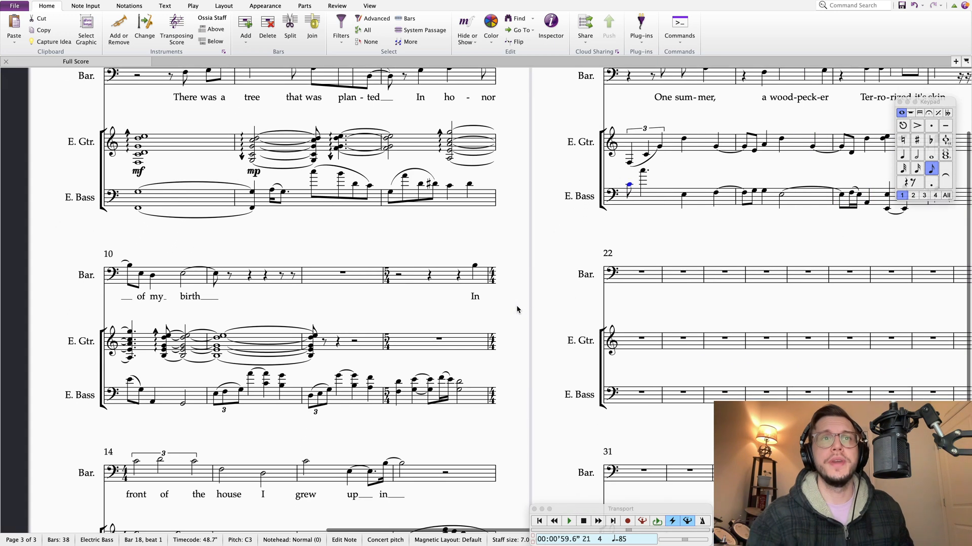
pyautogui.scroll(-1, 517, 310)
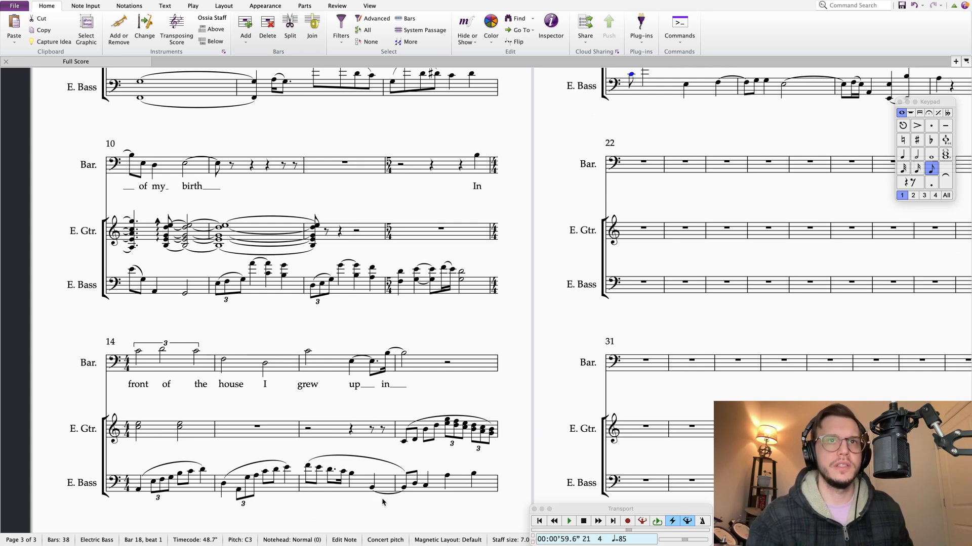
pyautogui.scroll(5, 540, 290)
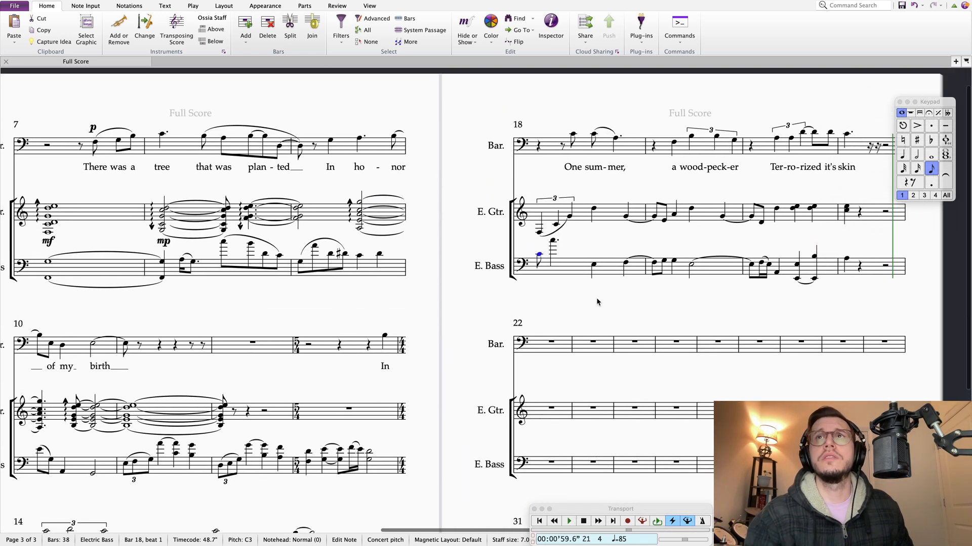
pyautogui.hscroll(3, 566, 310)
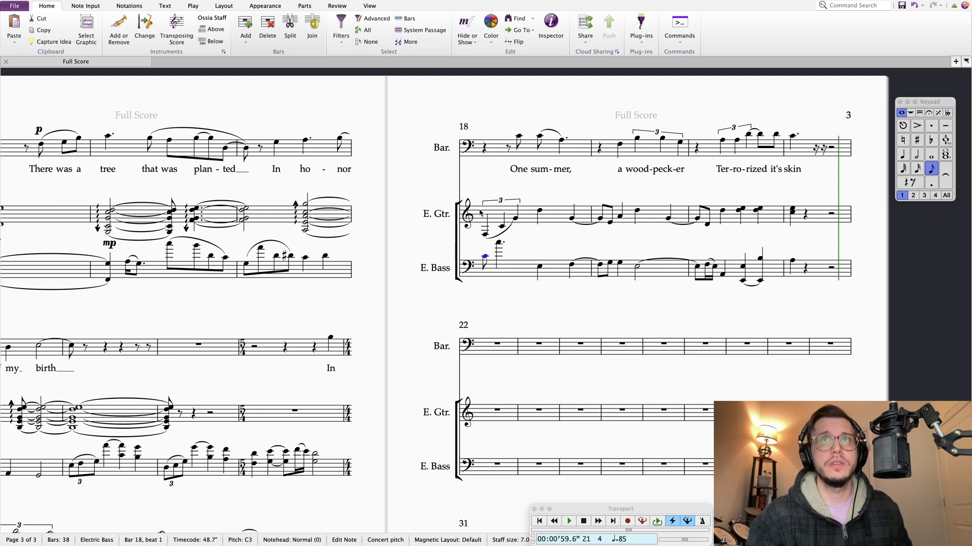
pyautogui.hscroll(-2, 619, 156)
pyautogui.hscroll(1, 638, 178)
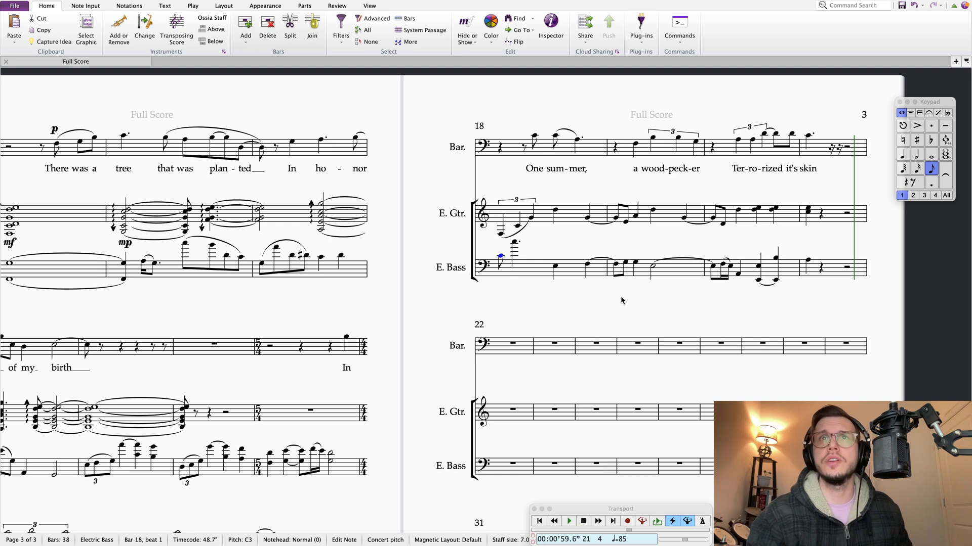
pyautogui.hscroll(1, 620, 297)
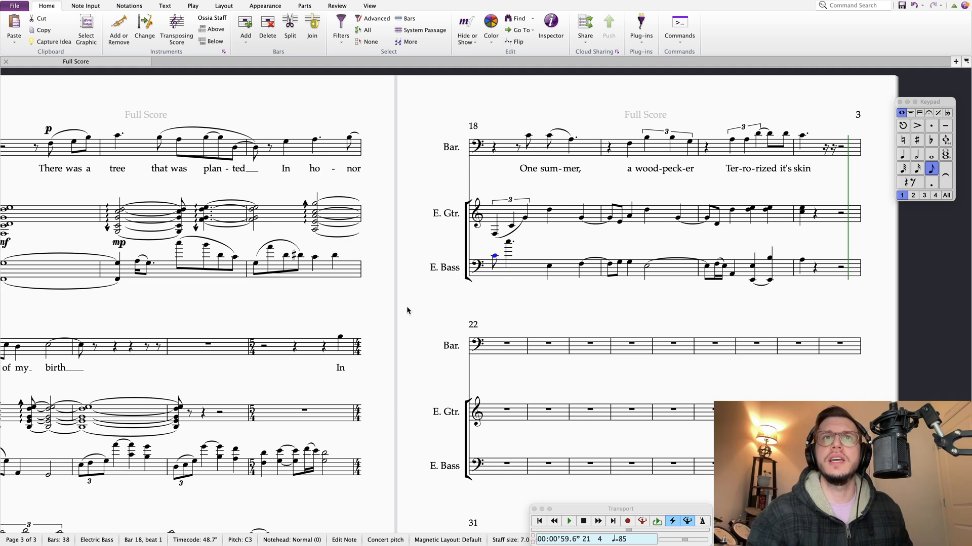
pyautogui.moveTo(421, 310); pyautogui.dragTo(452, 308)
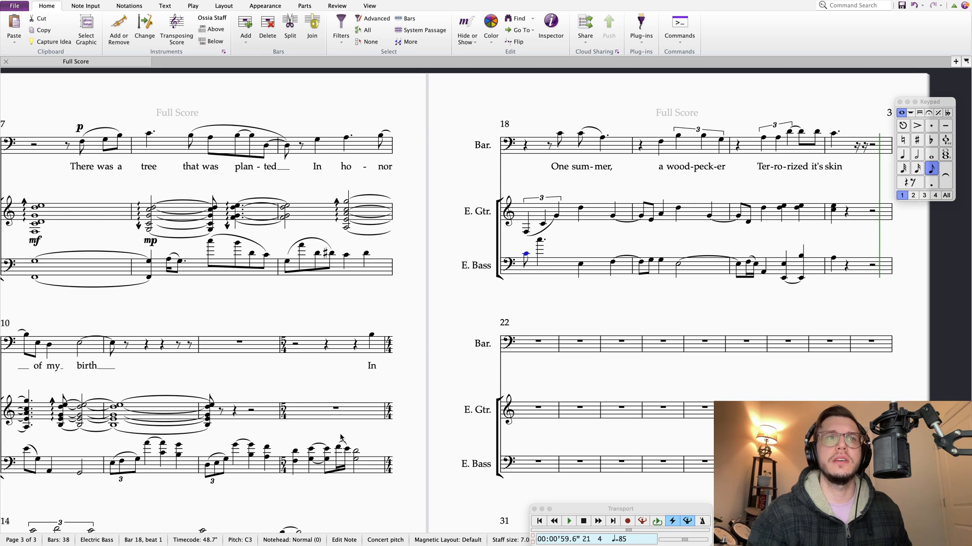
pyautogui.scroll(-5, 430, 451)
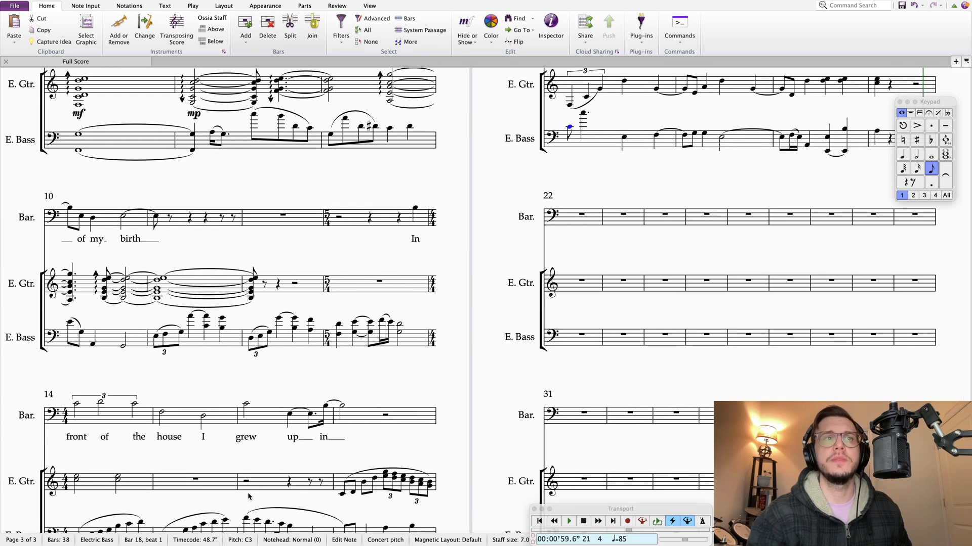
# Step: Clear the Electric Guitar's bar 16 so a single whole-bar rest replaces its separate rests
pyautogui.hscroll(-3, 507, 363)
pyautogui.scroll(-2, 507, 364)
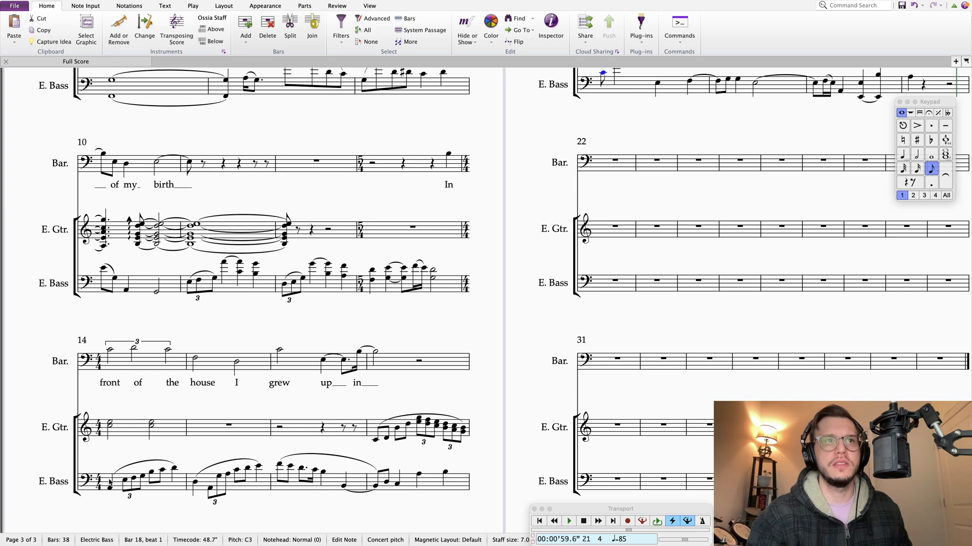
pyautogui.click(294, 436)
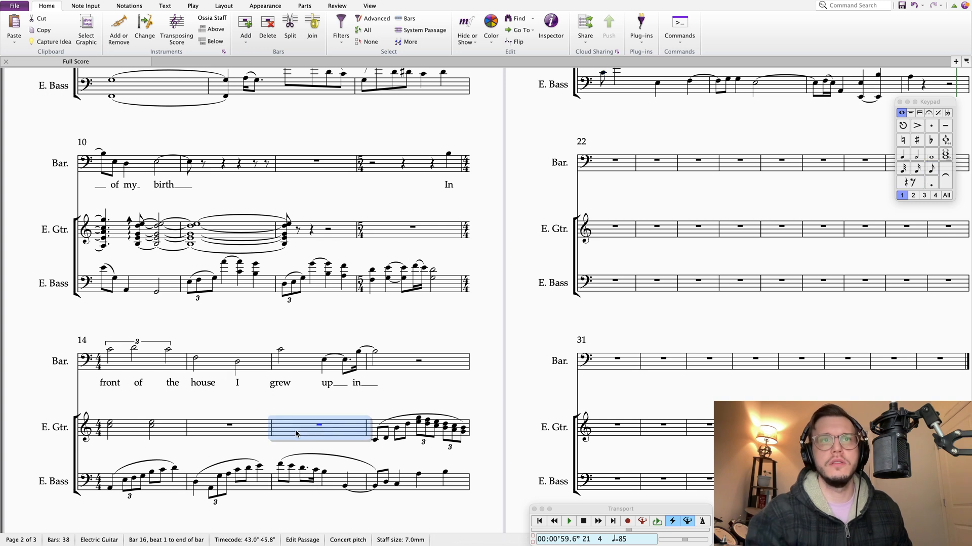
# Step: Review the score from the opening guitar and bass bars on page 1 through the new accompaniment in bars 18 to 21
pyautogui.moveTo(505, 217); pyautogui.dragTo(879, 211)
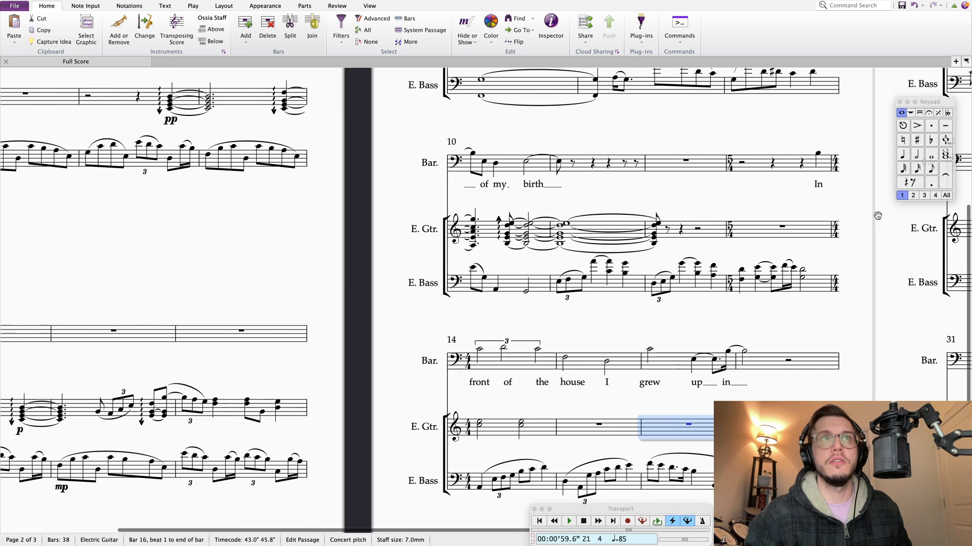
pyautogui.moveTo(265, 258); pyautogui.dragTo(465, 274)
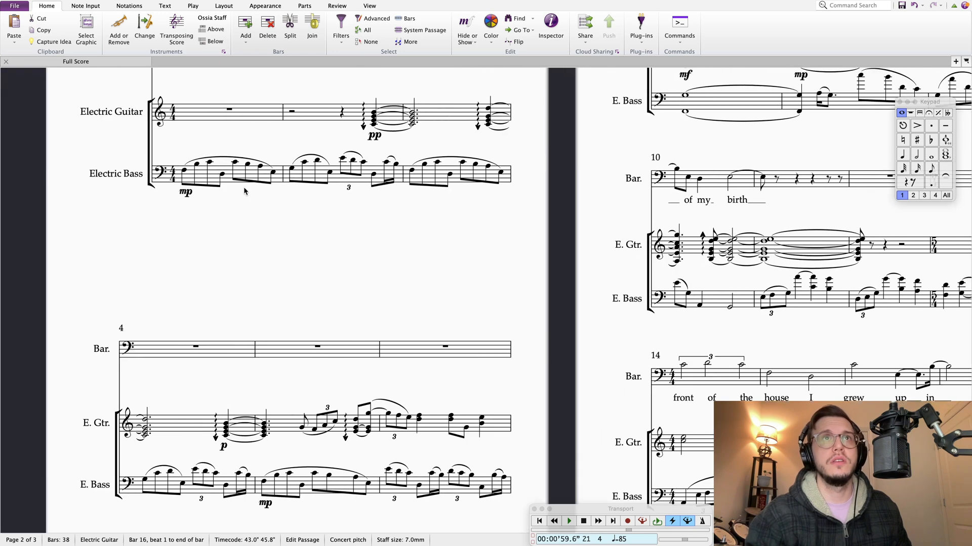
pyautogui.moveTo(466, 262); pyautogui.dragTo(285, 235)
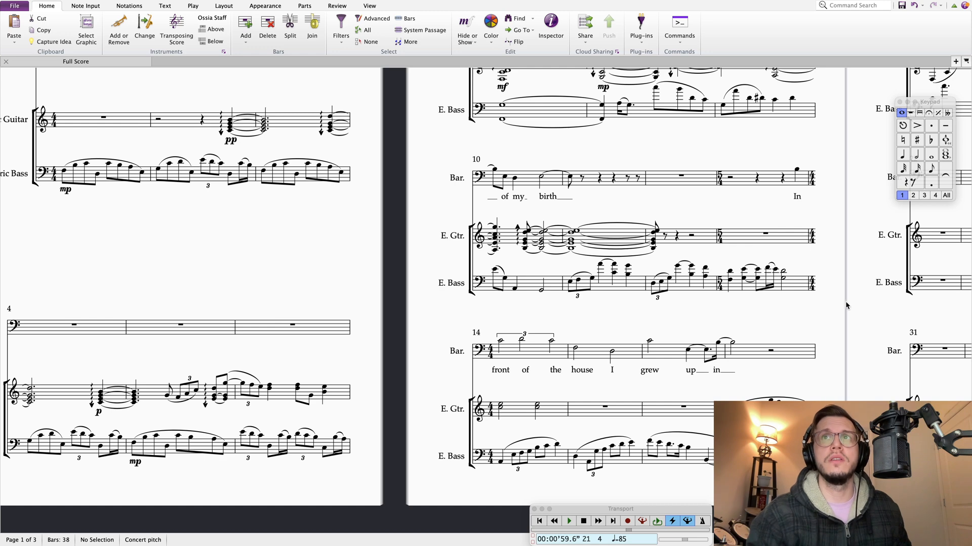
pyautogui.moveTo(854, 304); pyautogui.dragTo(757, 330)
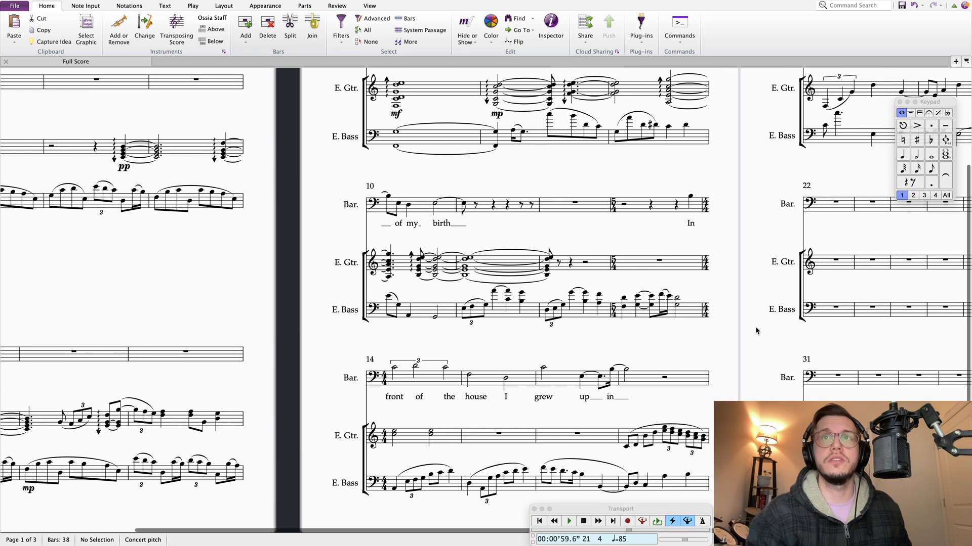
pyautogui.moveTo(828, 341); pyautogui.dragTo(546, 416)
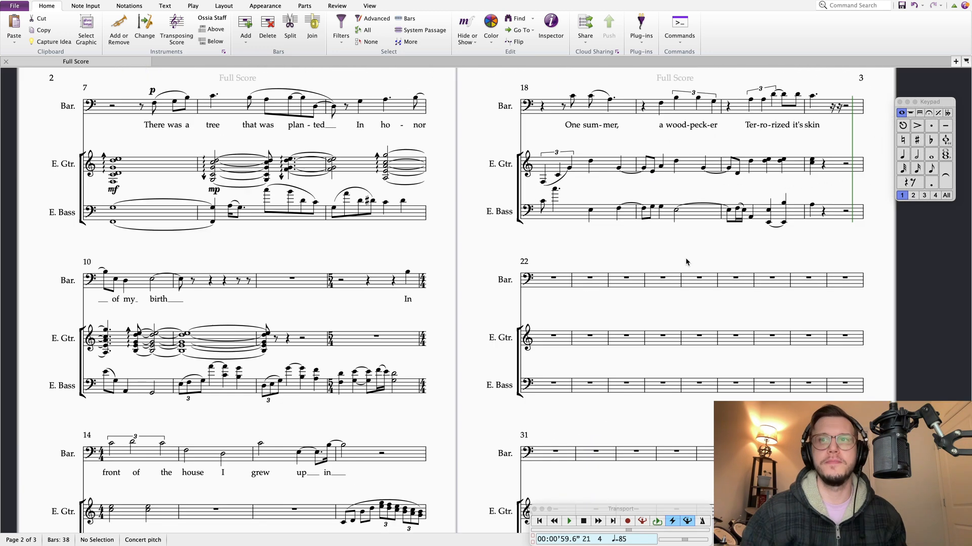